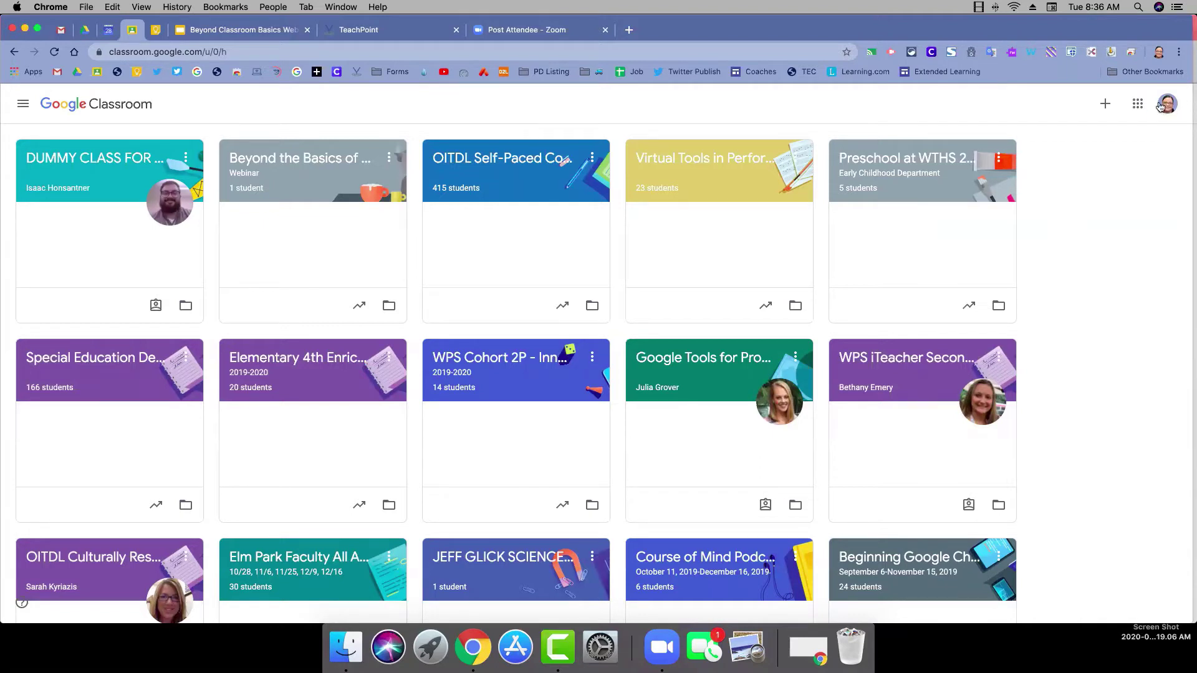
Step: Look over the Google apps list and open the class Beyond the Basics of Google Classroom
{"action": "left_click", "coordinate": [1139, 106]}
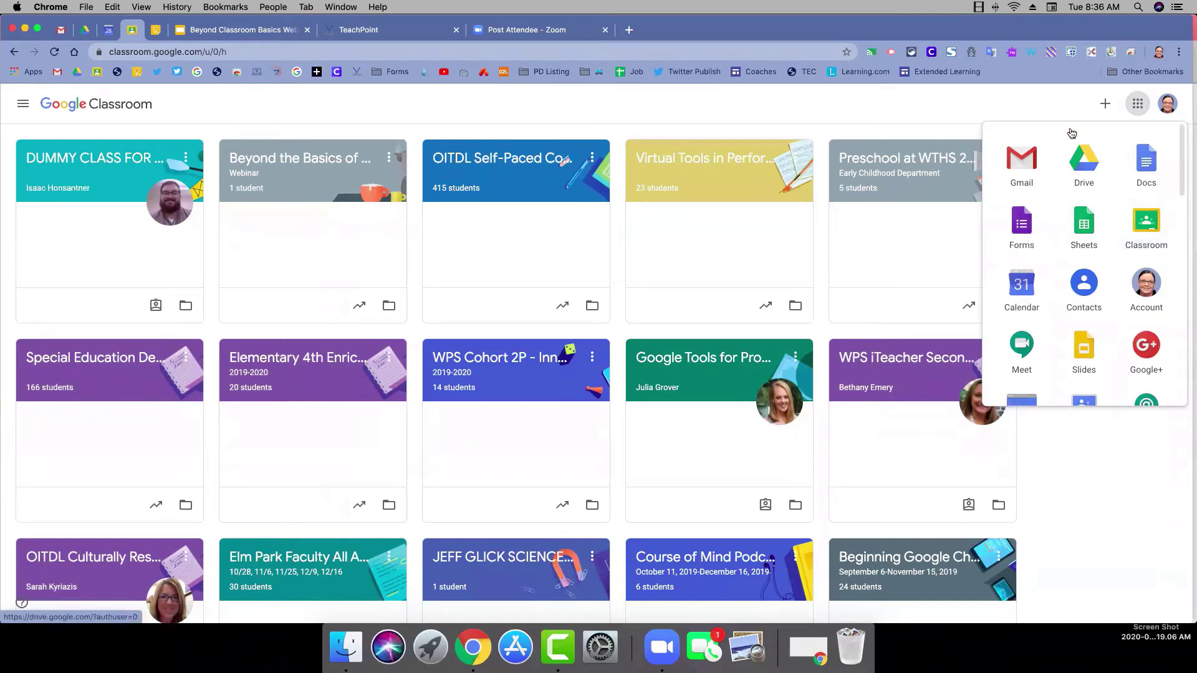
{"action": "left_click", "coordinate": [1053, 110]}
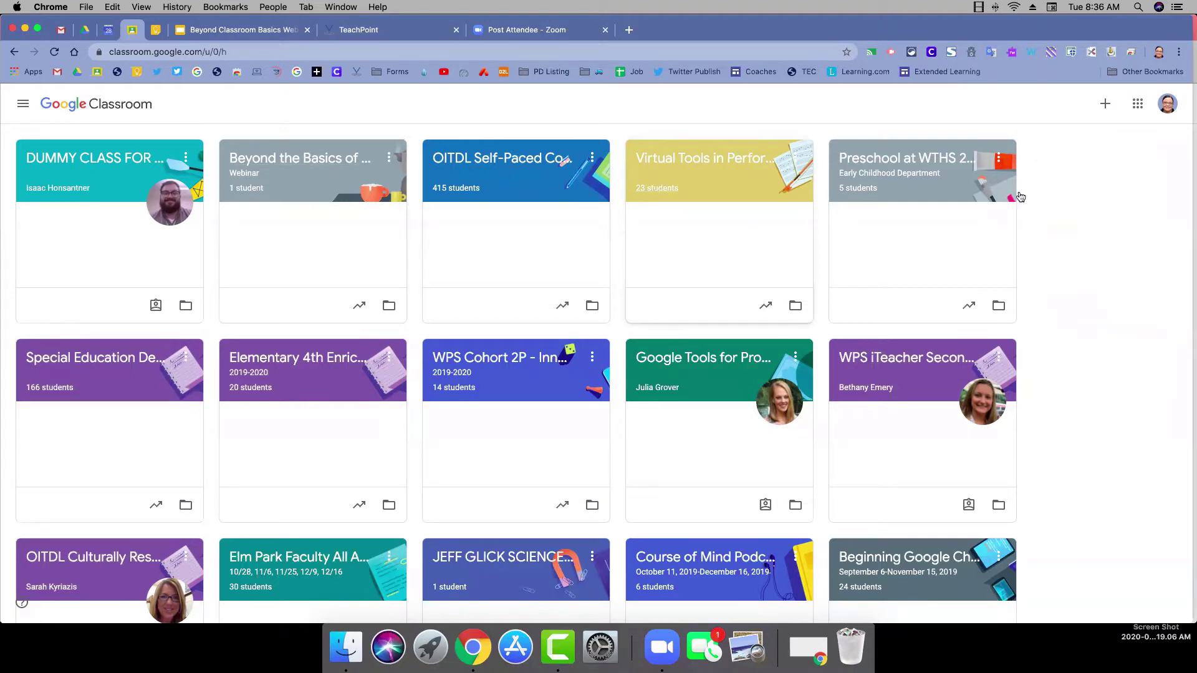
{"action": "left_click", "coordinate": [325, 163]}
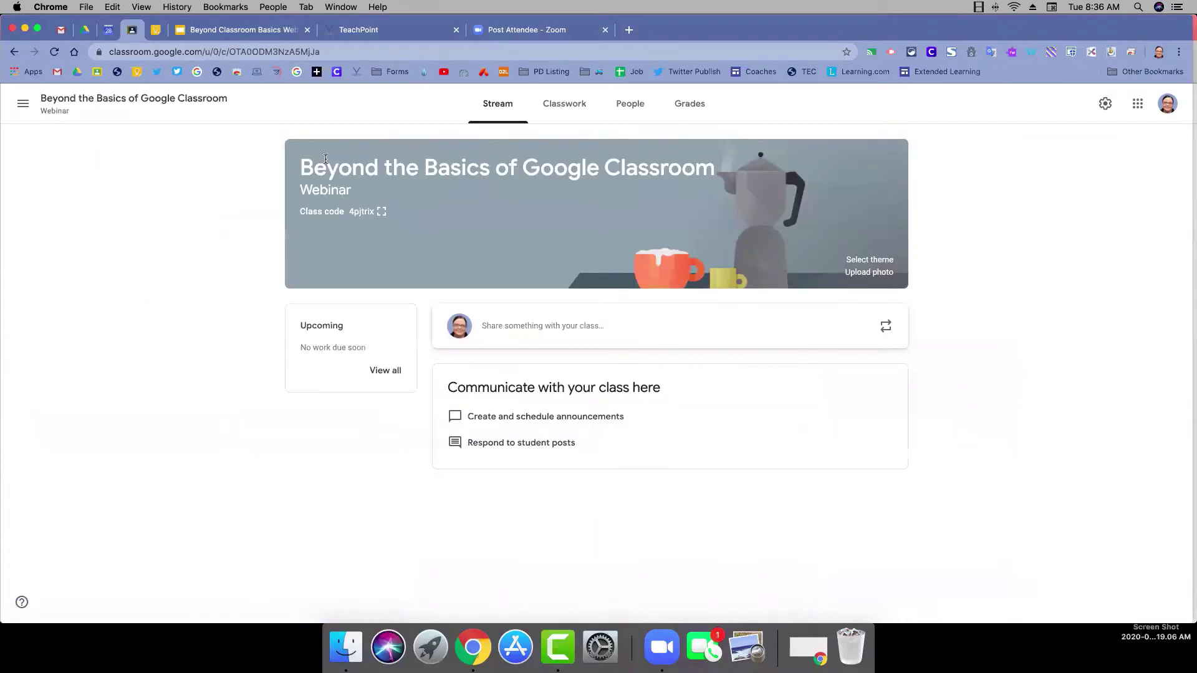
Step: Browse the class theme gallery's English & History, Math & Science, Arts and Sports categories, leaving without choosing a theme
{"action": "left_click", "coordinate": [870, 259]}
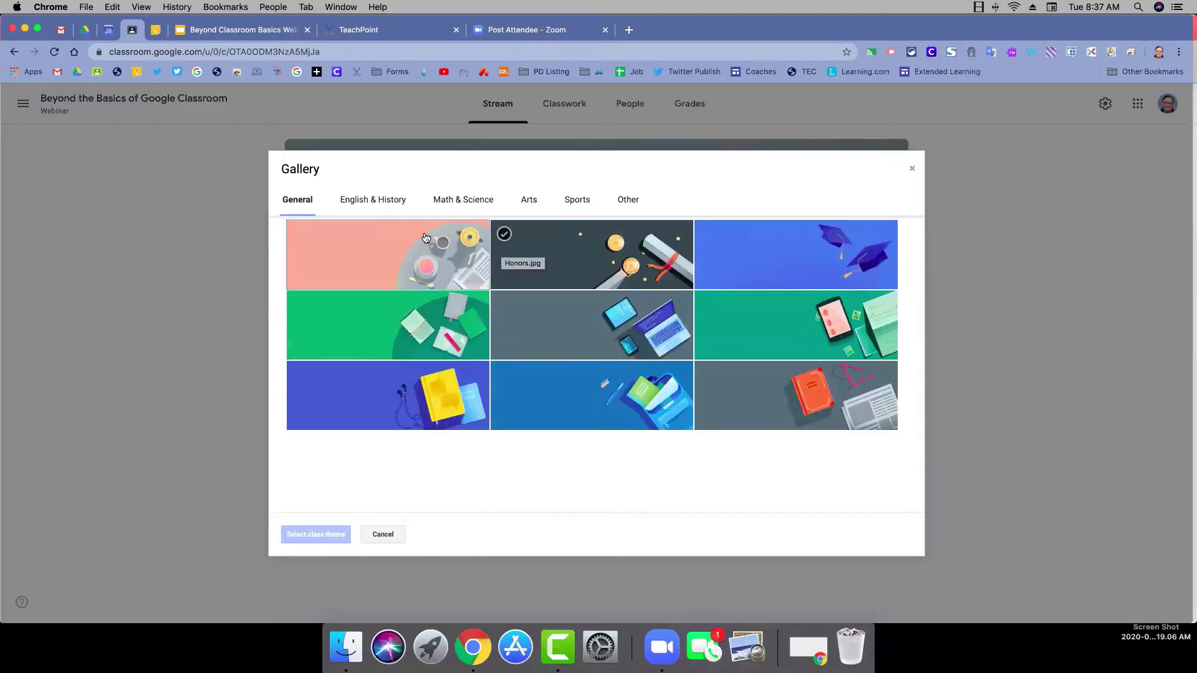
{"action": "left_click", "coordinate": [382, 204]}
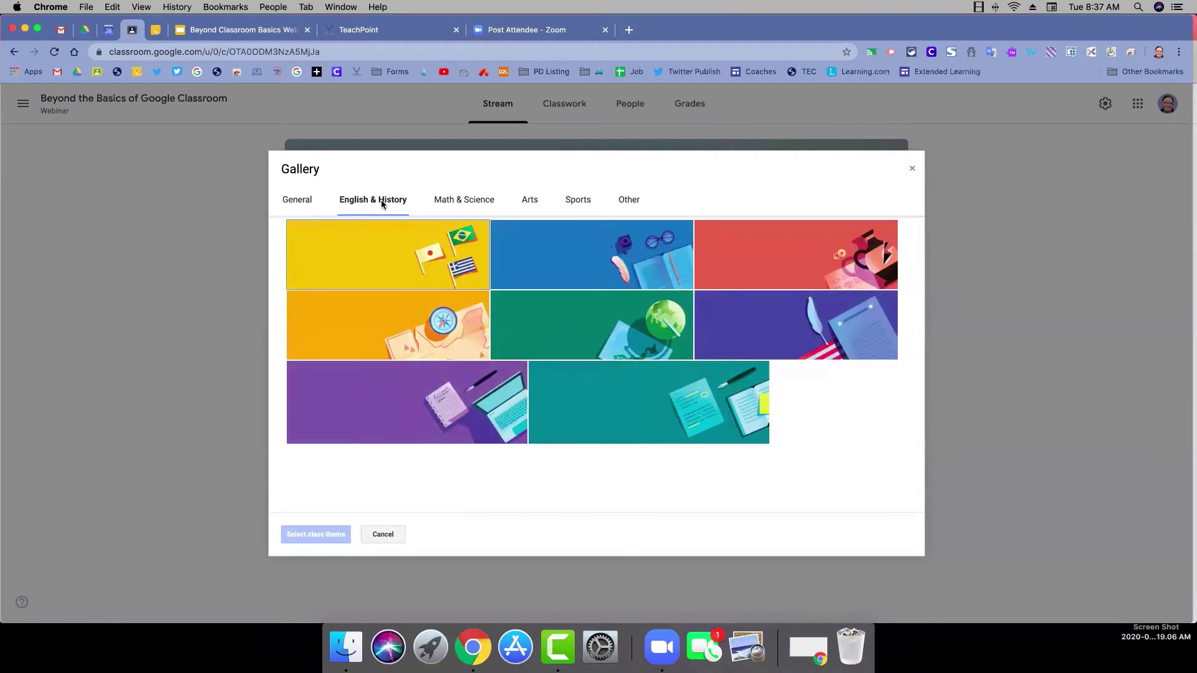
{"action": "left_click", "coordinate": [457, 206]}
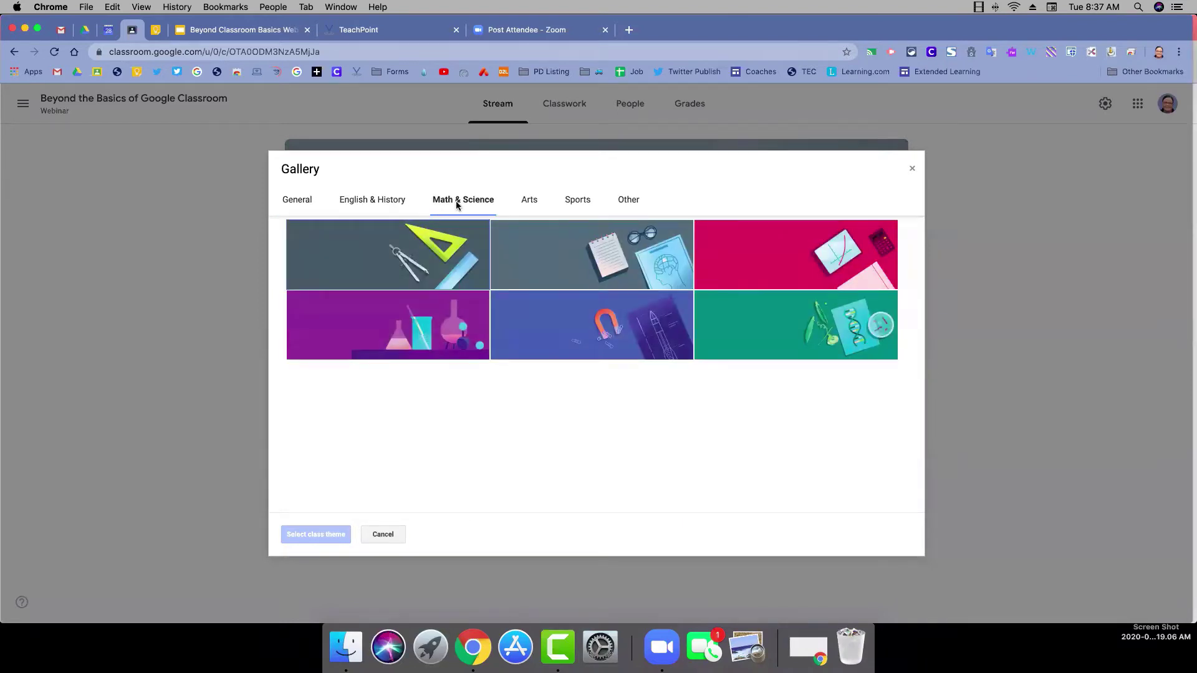
{"action": "left_click", "coordinate": [525, 201]}
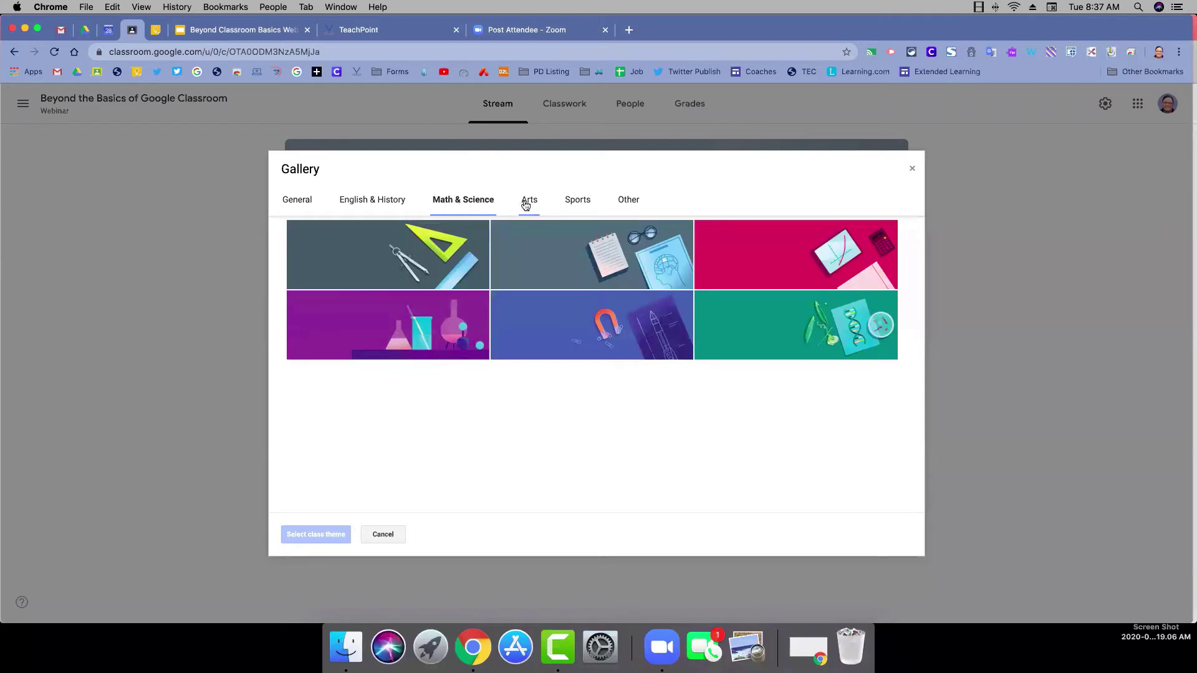
{"action": "left_click", "coordinate": [578, 203]}
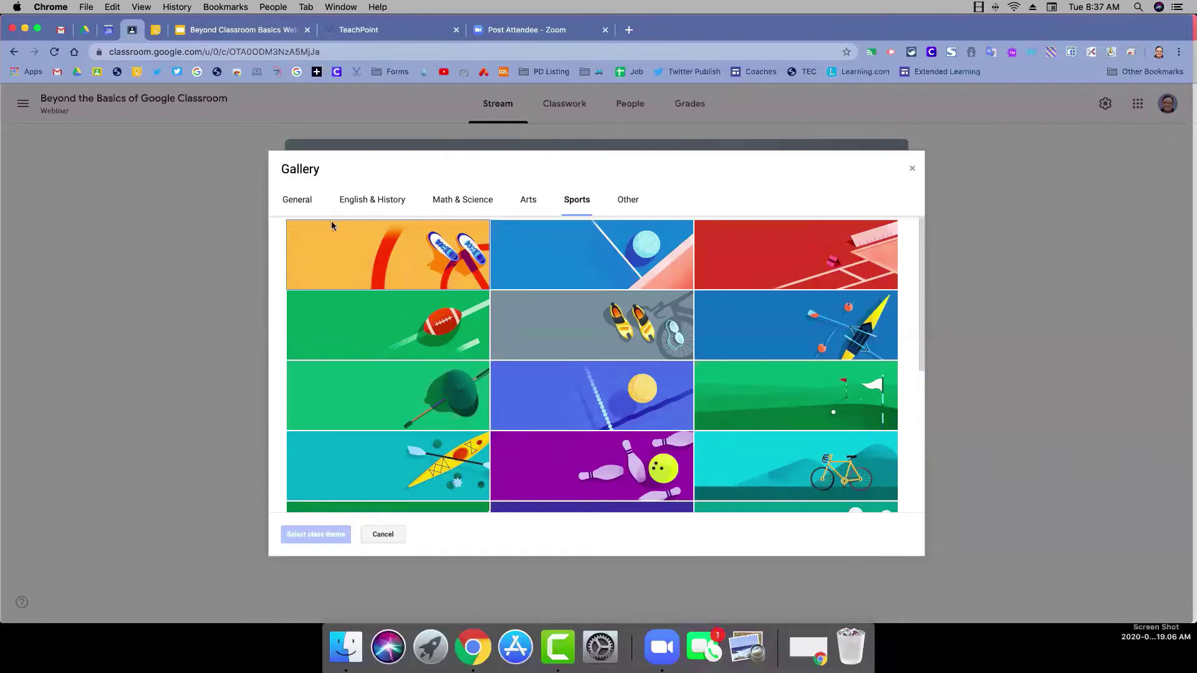
{"action": "left_click", "coordinate": [401, 534]}
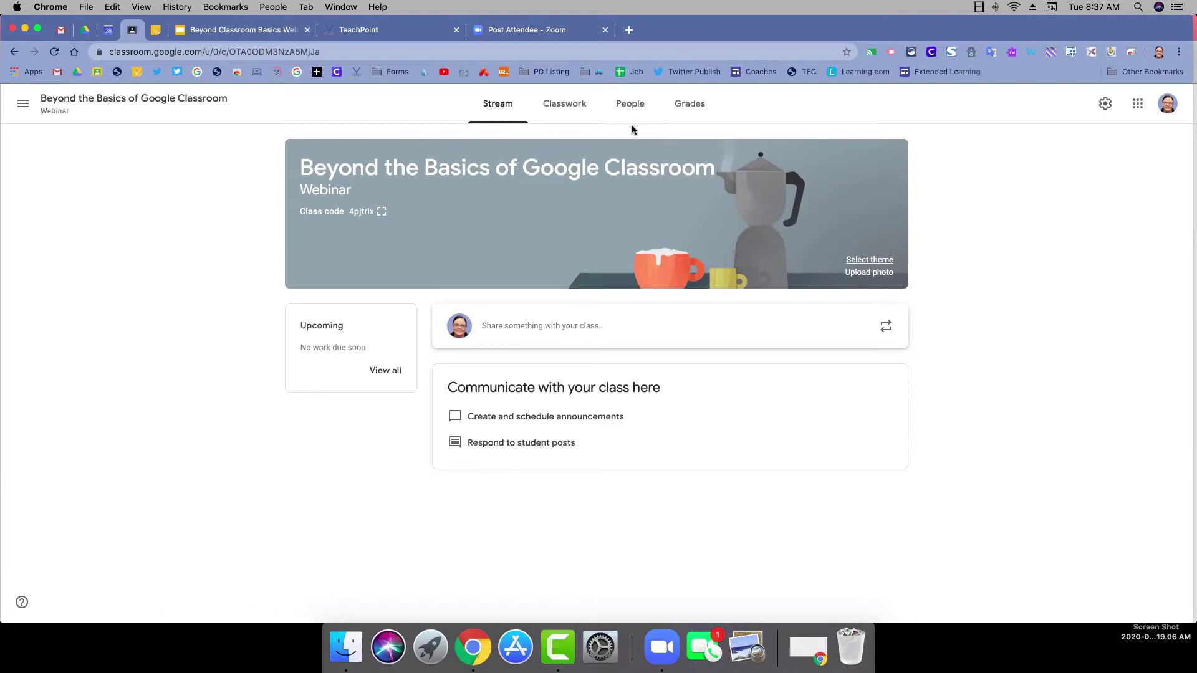
Step: View the class's people page and its invitation forms for teachers and students, cancelling both
{"action": "left_click", "coordinate": [631, 106]}
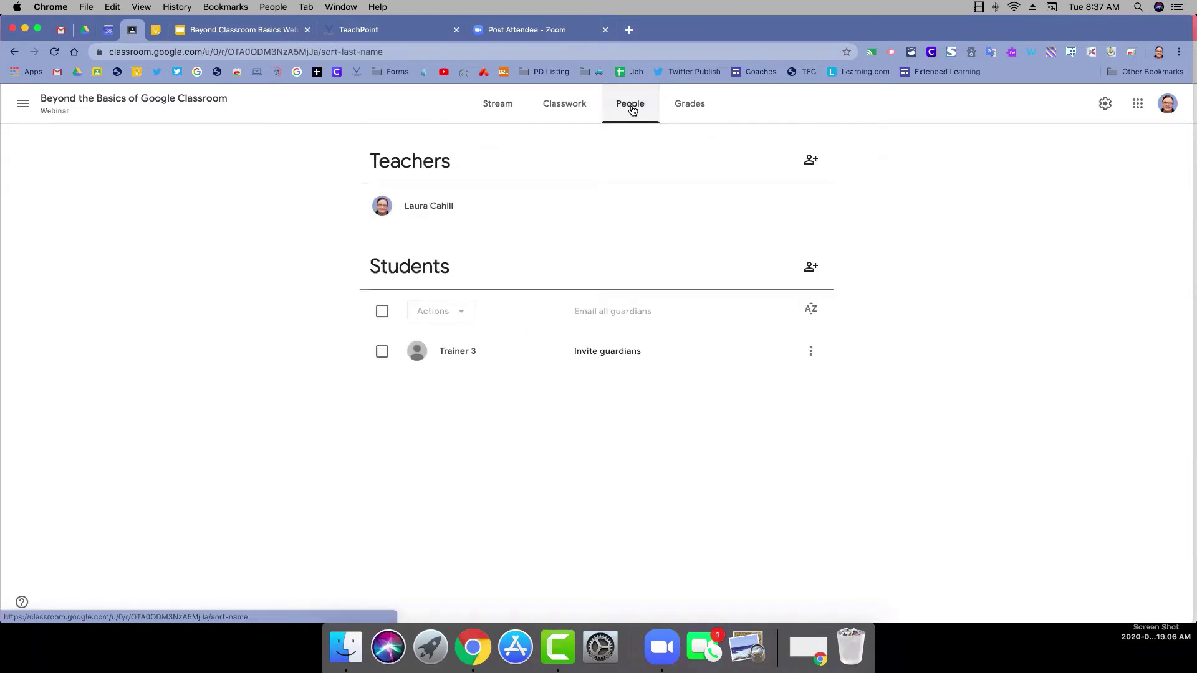
{"action": "left_click", "coordinate": [811, 161]}
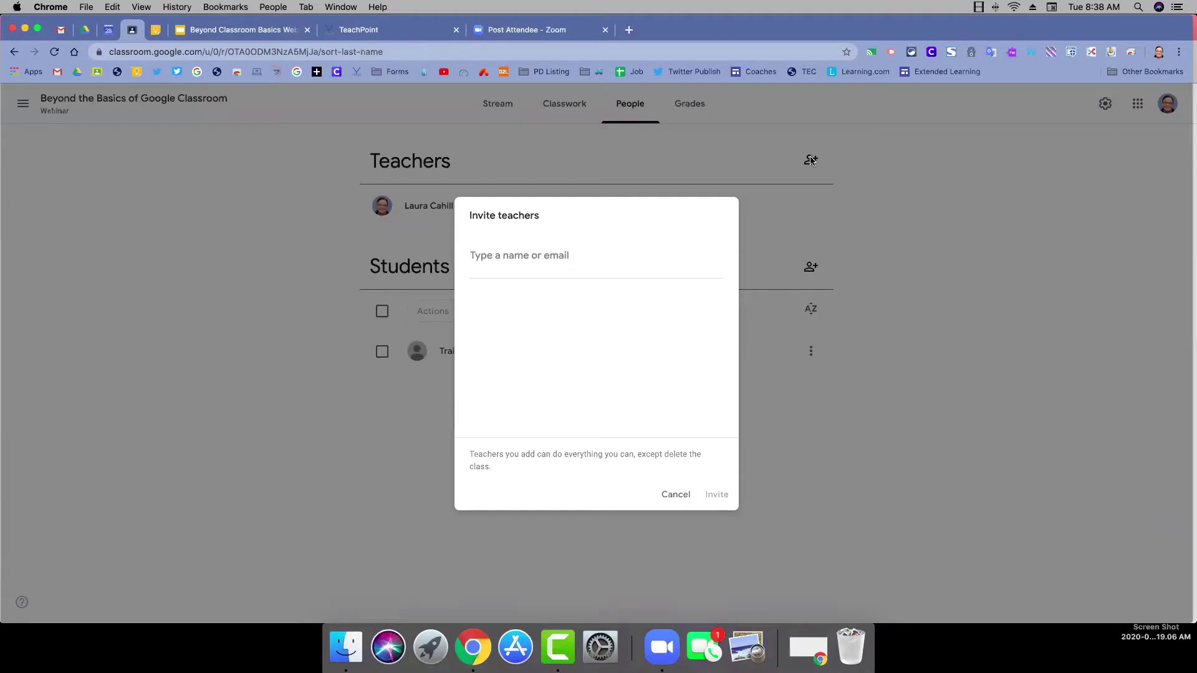
{"action": "left_click", "coordinate": [683, 495]}
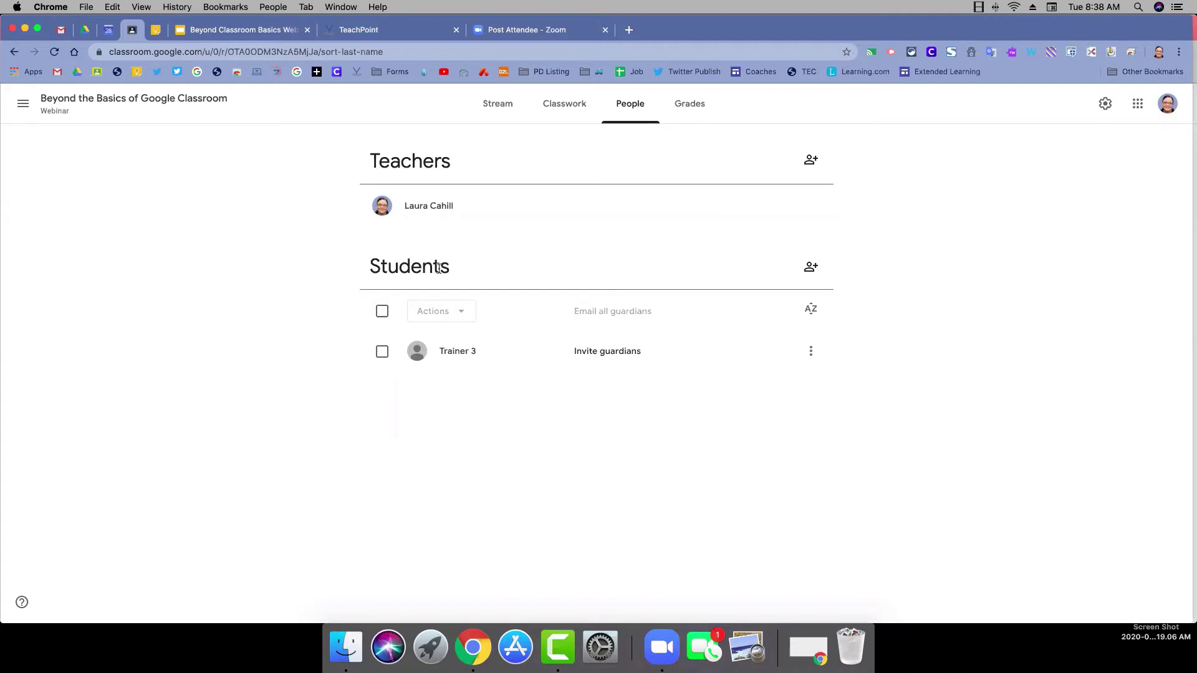
{"action": "left_click", "coordinate": [812, 268]}
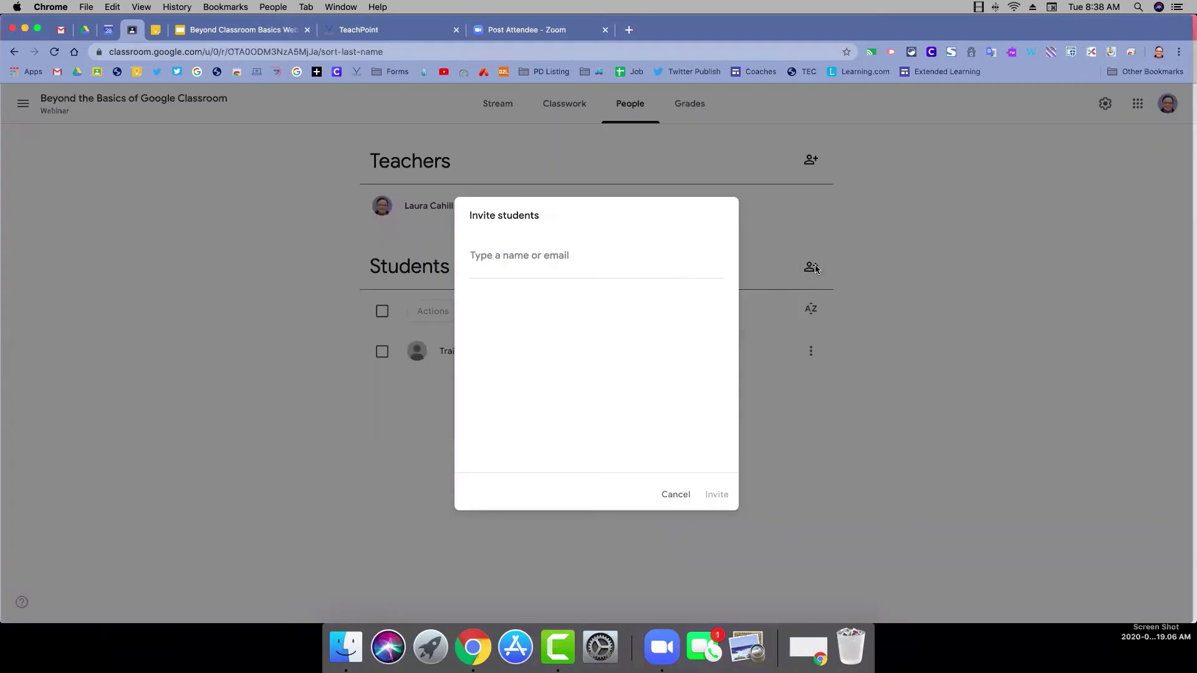
{"action": "left_click", "coordinate": [679, 494]}
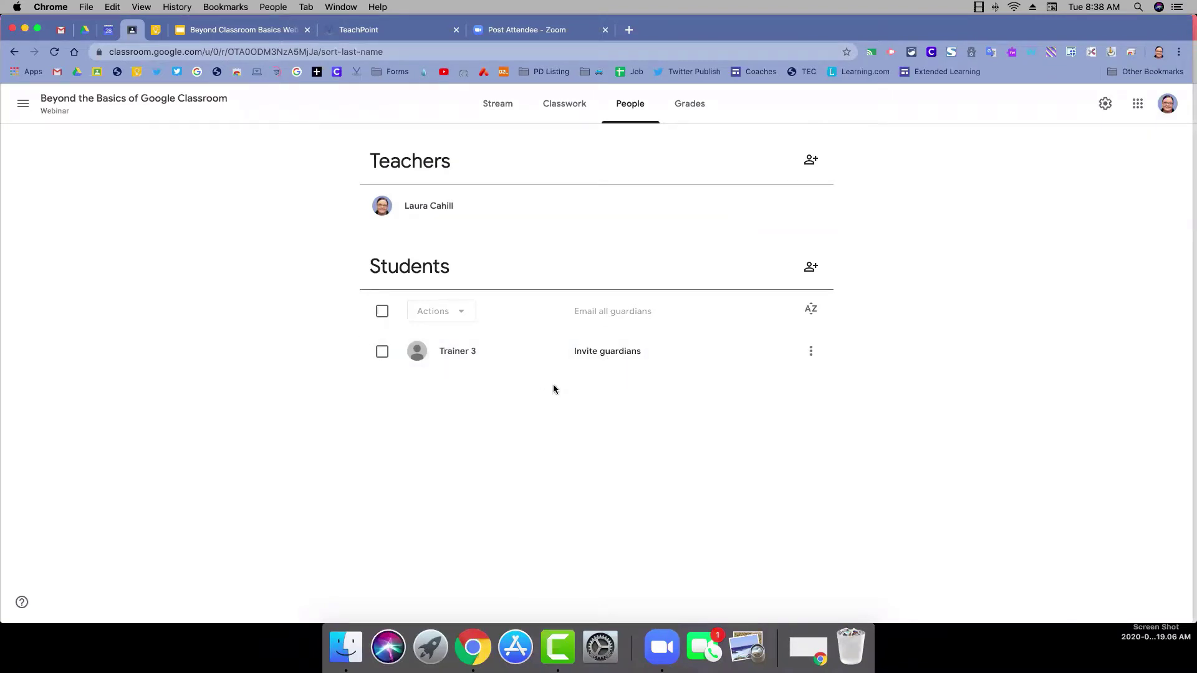
Step: Go back through the class stream to the overview of all classes and show the options for joining or creating a class
{"action": "left_click", "coordinate": [490, 110]}
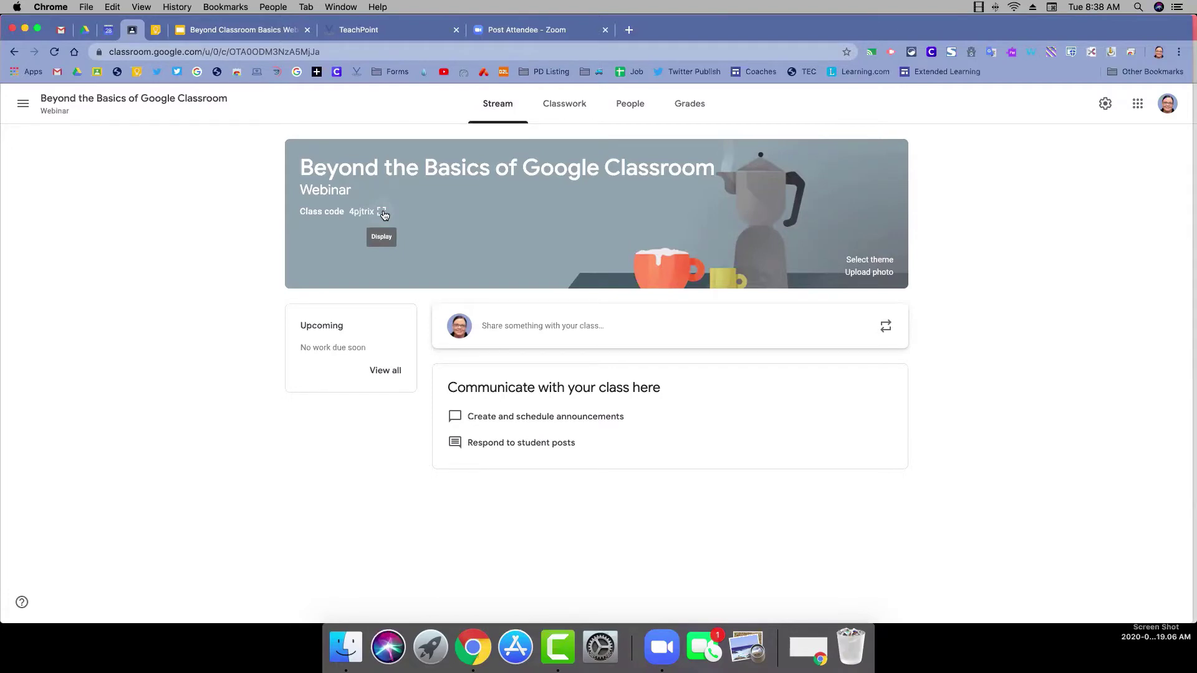
{"action": "left_click", "coordinate": [23, 104]}
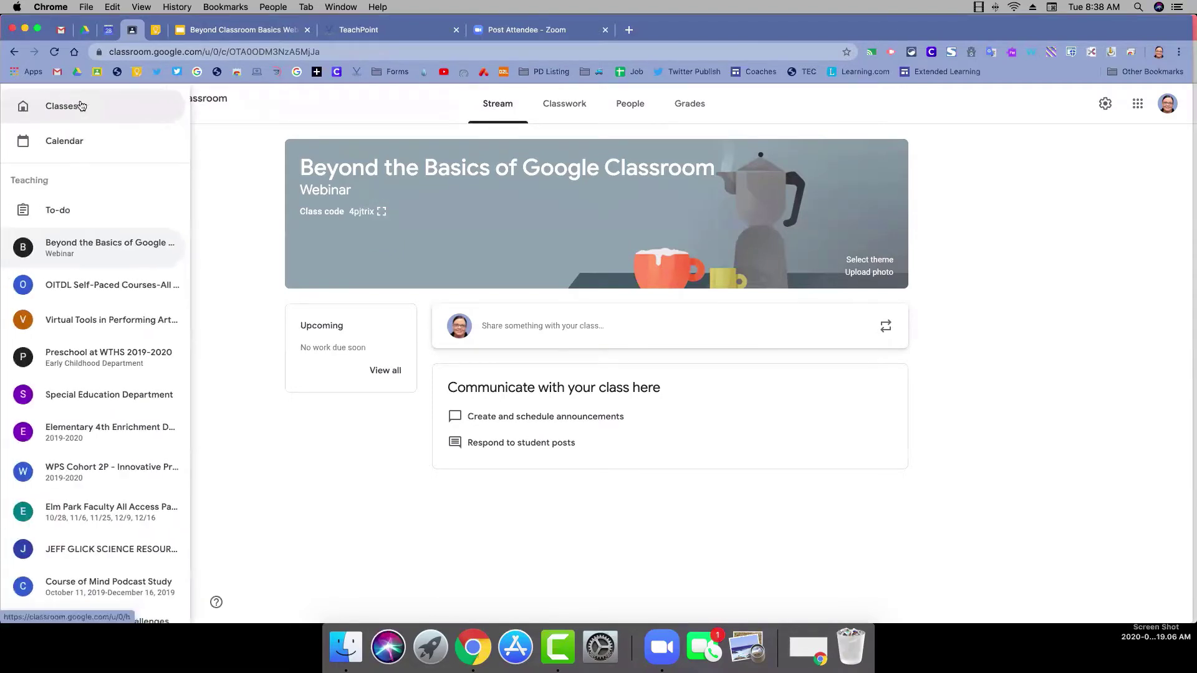
{"action": "left_click", "coordinate": [81, 106]}
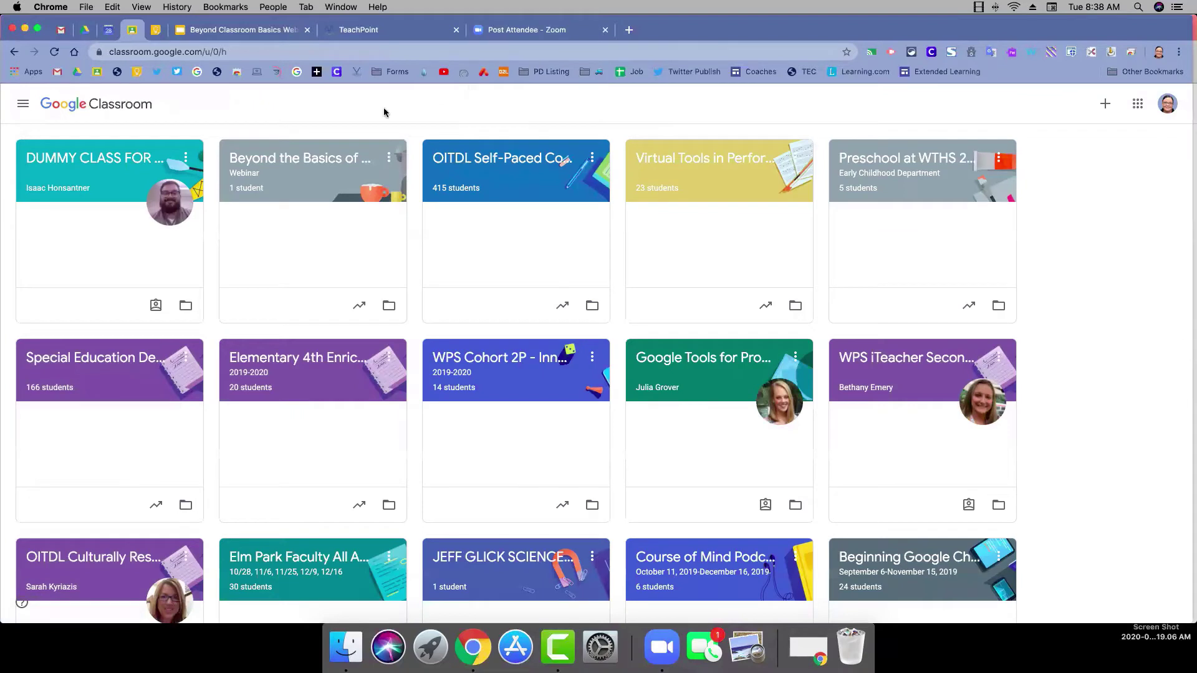
{"action": "left_click", "coordinate": [1105, 106]}
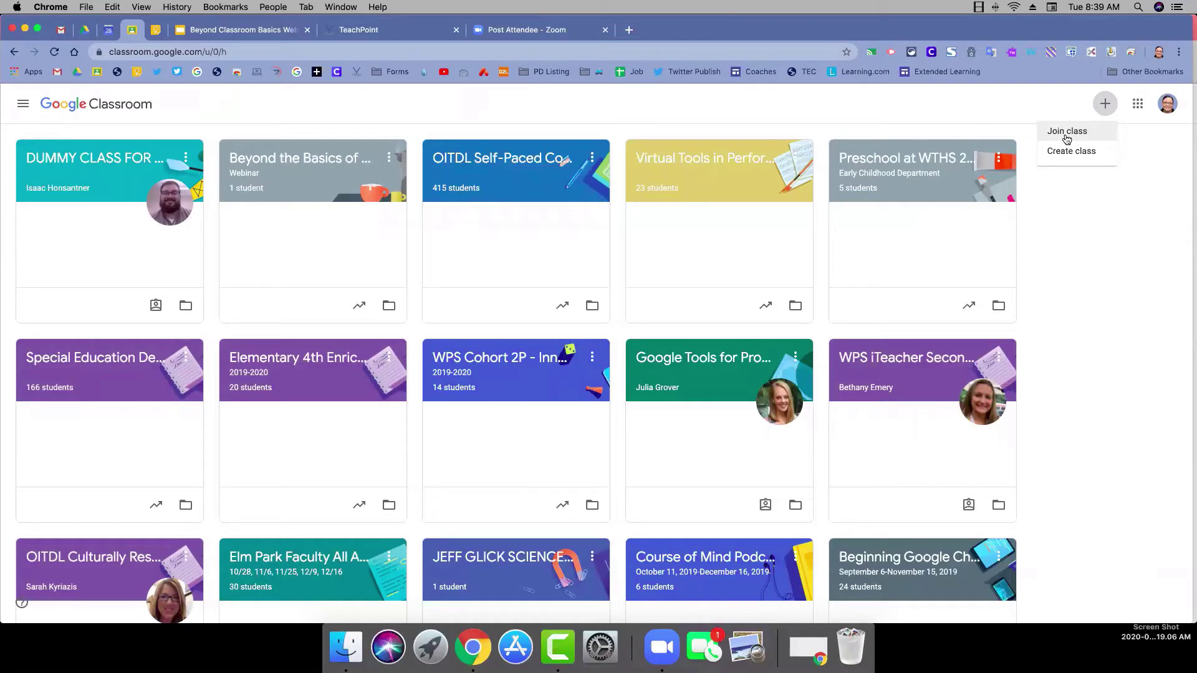
Step: Reopen the Beyond the Basics of Google Classroom class, show its class code enlarged with the code highlighted, and close the display
{"action": "left_click", "coordinate": [309, 157]}
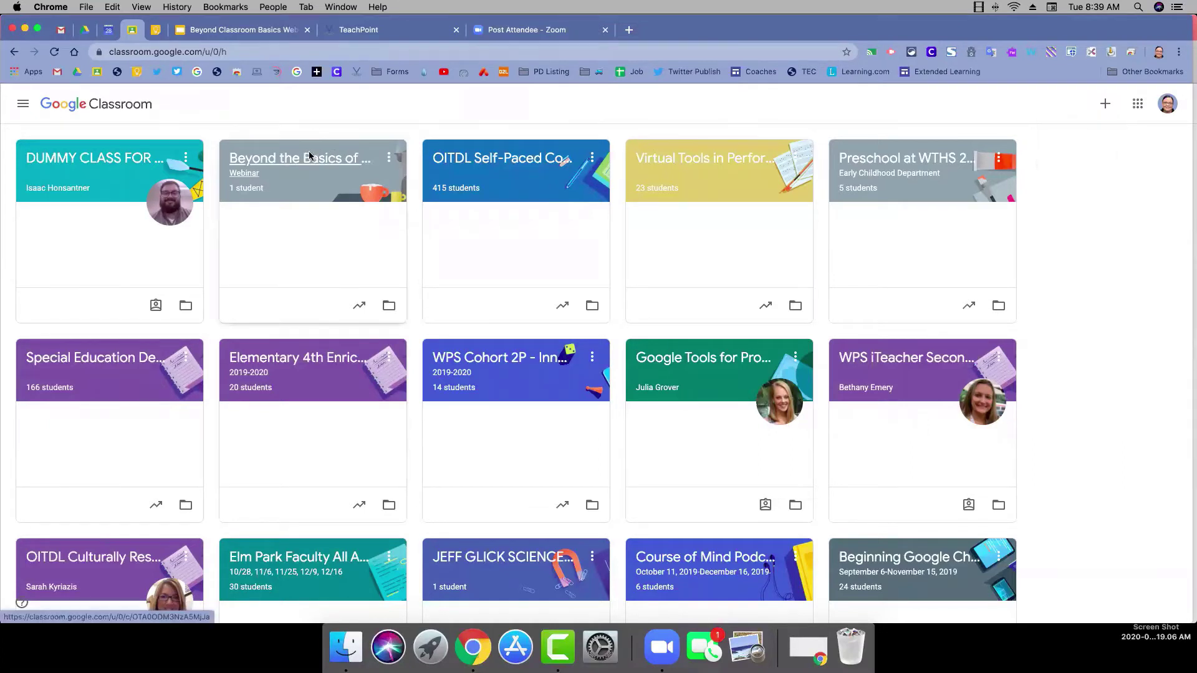
{"action": "left_click", "coordinate": [380, 212]}
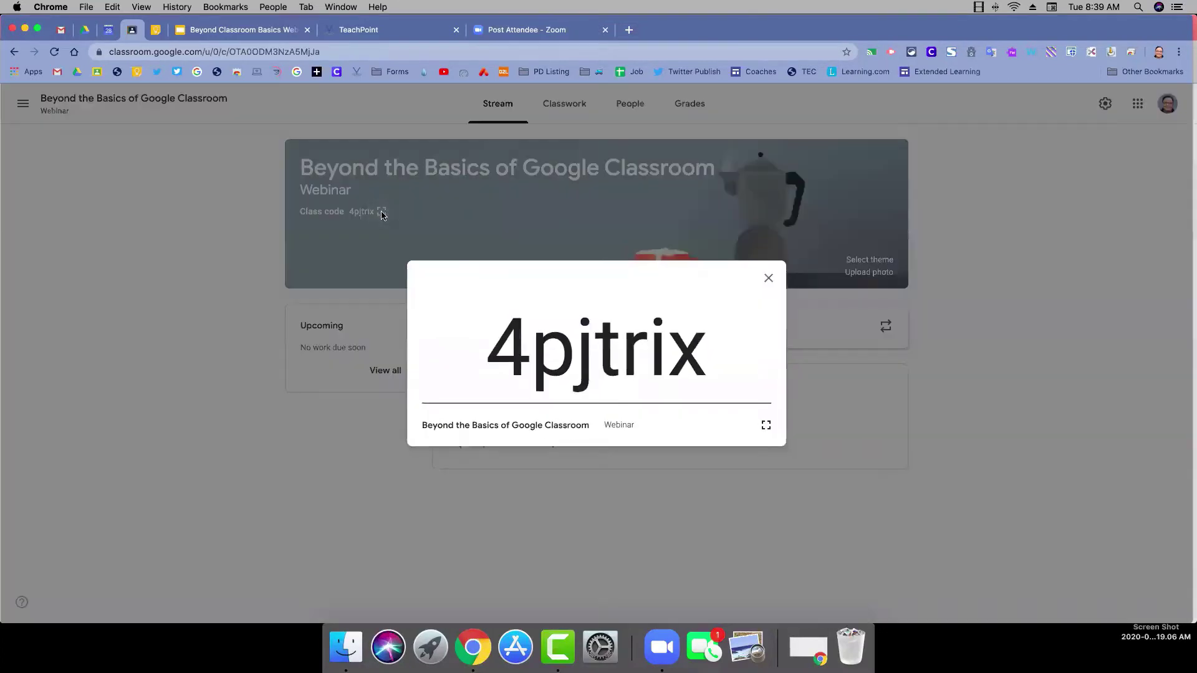
{"action": "left_click_drag", "start_coordinate": [743, 372], "coordinate": [486, 372]}
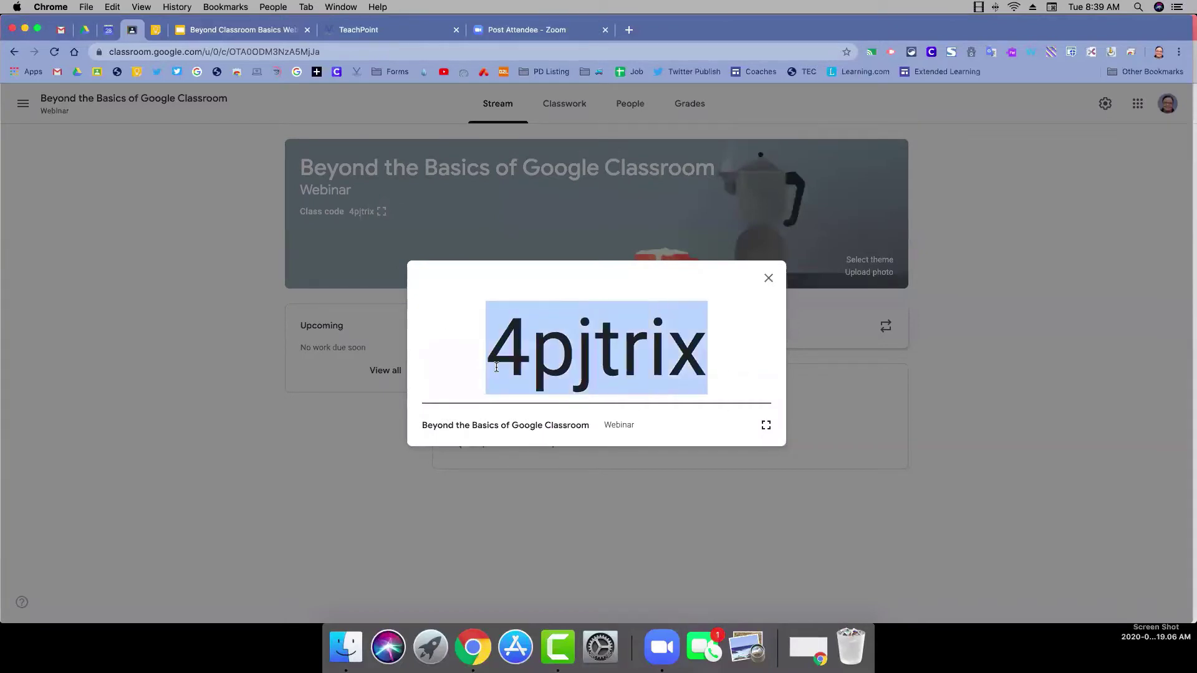
{"action": "left_click", "coordinate": [767, 280]}
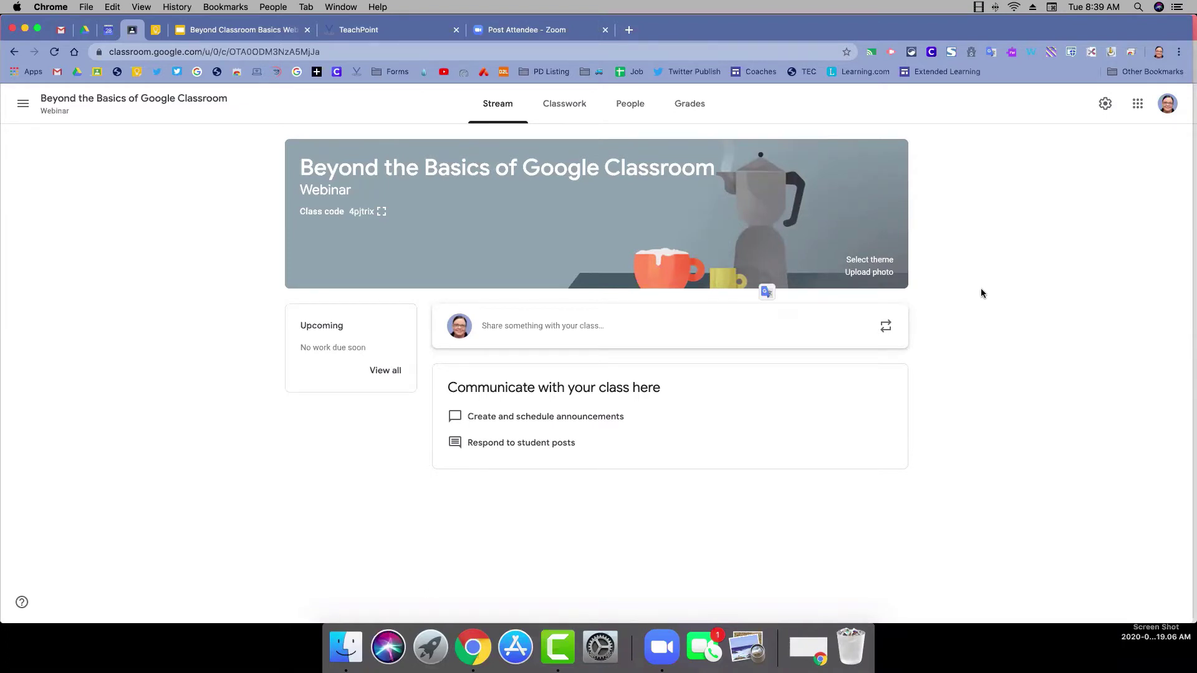
Step: Create a new classwork assignment titled "Sample Assignment"
{"action": "left_click", "coordinate": [566, 110]}
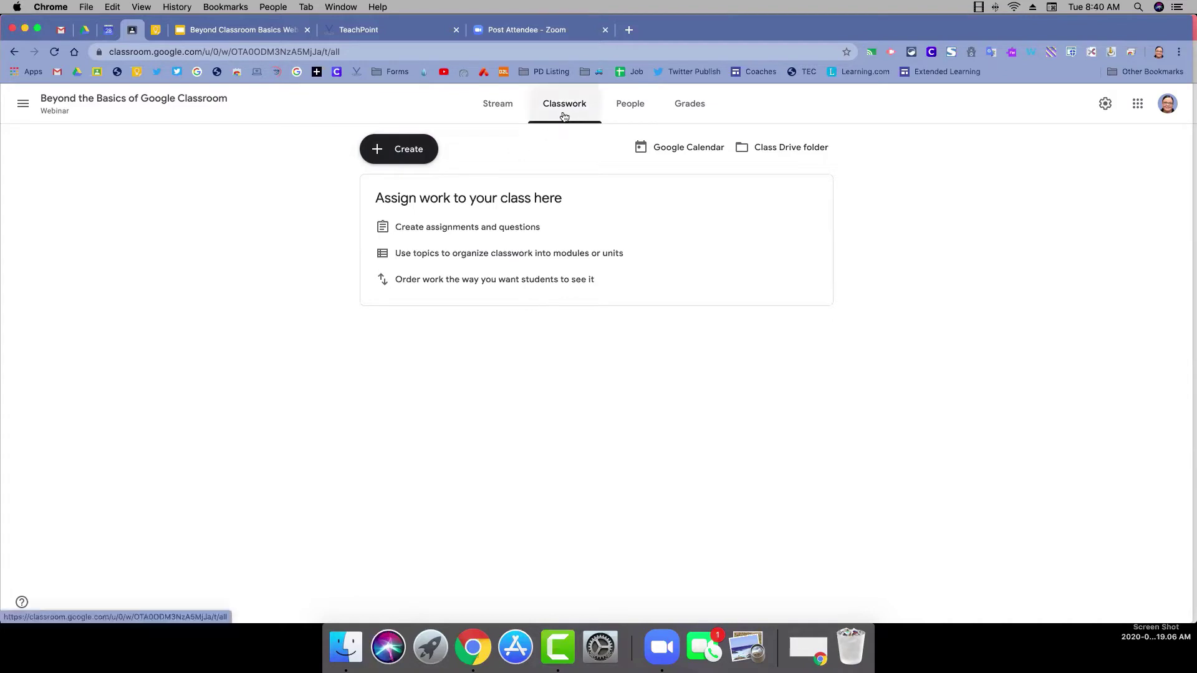
{"action": "left_click", "coordinate": [412, 152]}
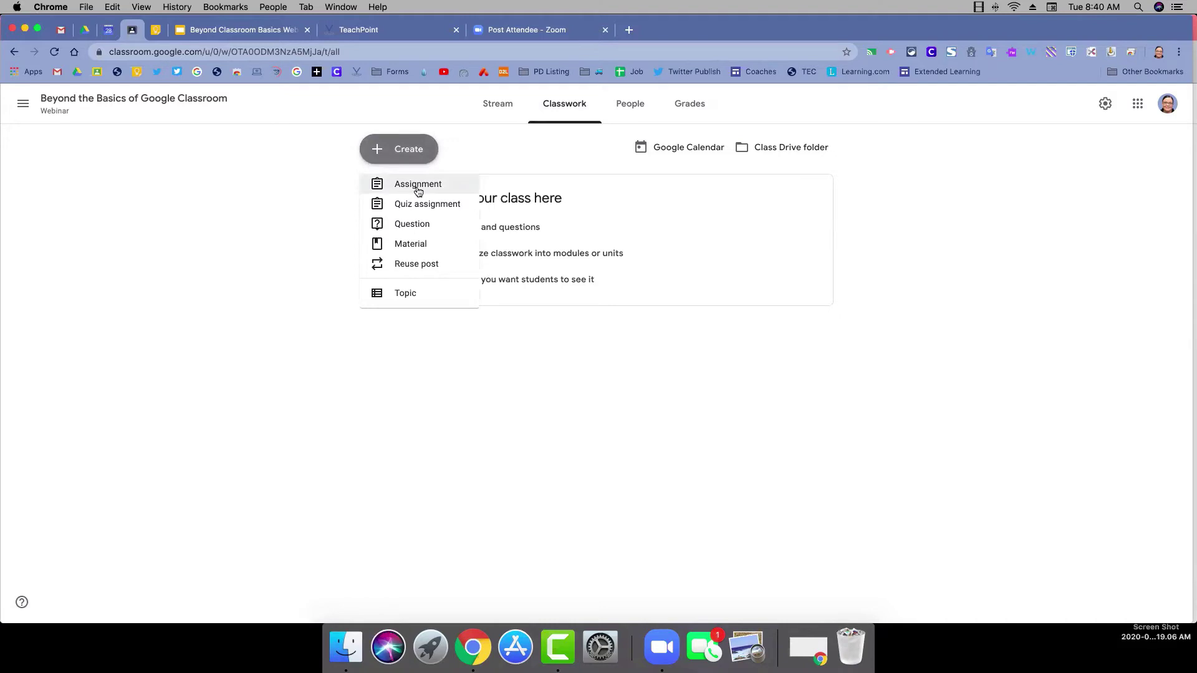
{"action": "left_click", "coordinate": [417, 186]}
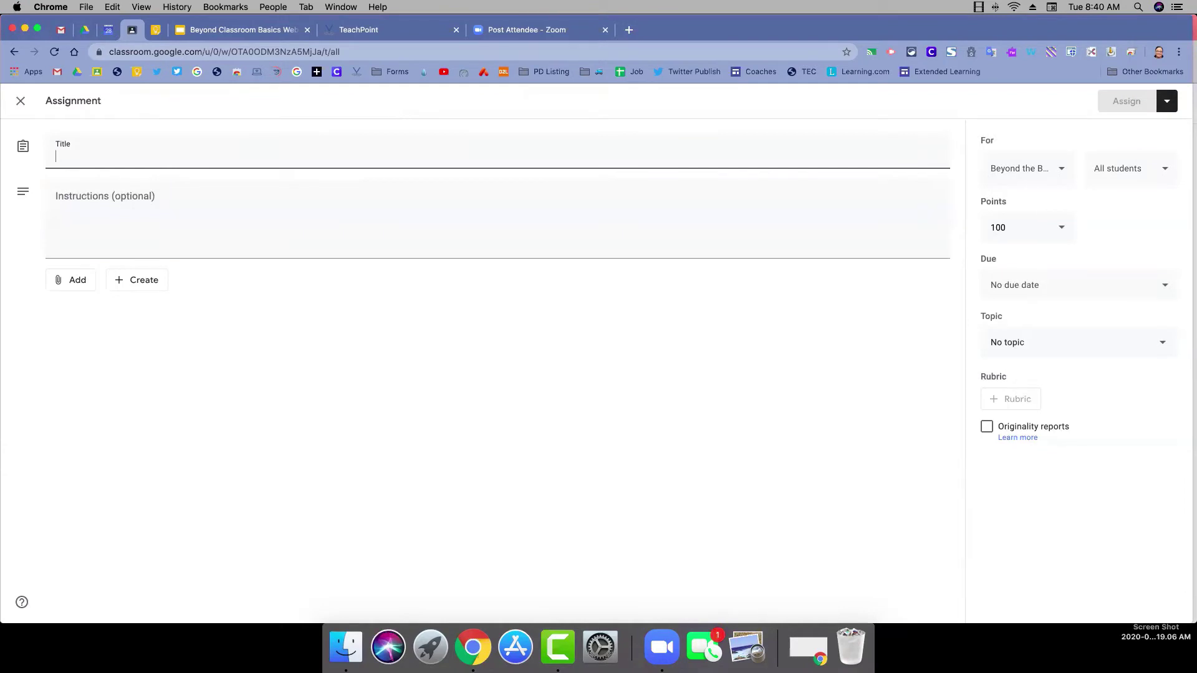
{"action": "type", "text": "Sample Assignment"}
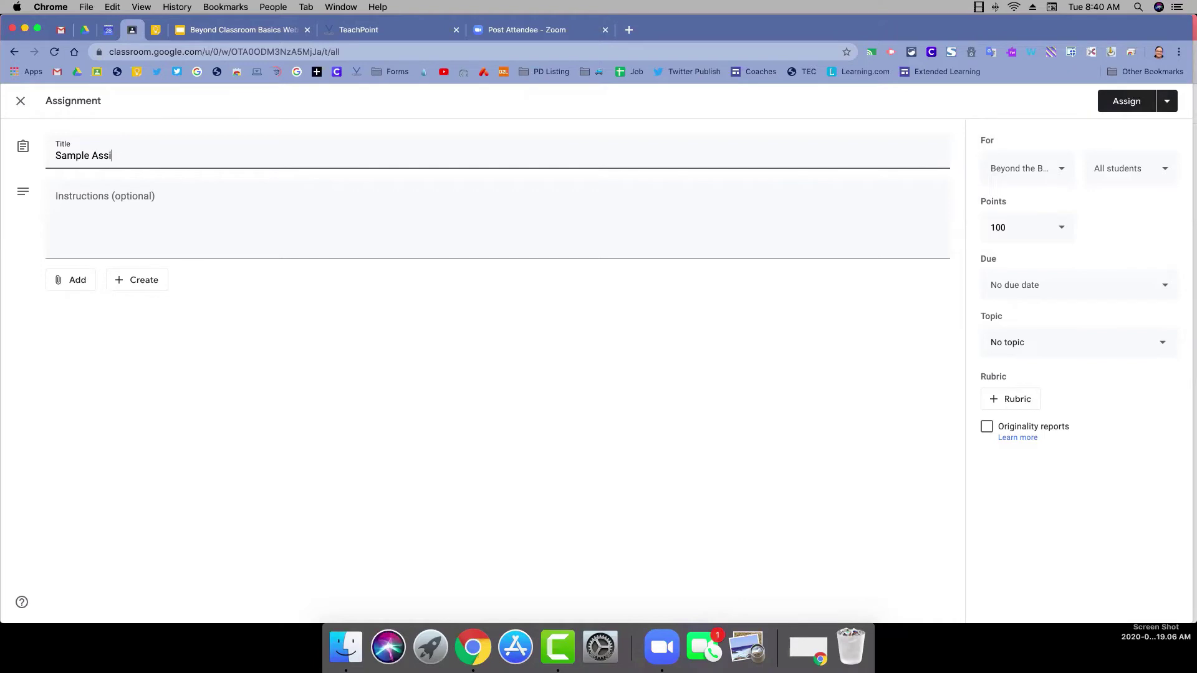
Step: Enter the assignment instructions "Please write a sentence on the Sample Assignment document attached below."
{"action": "left_click", "coordinate": [219, 194]}
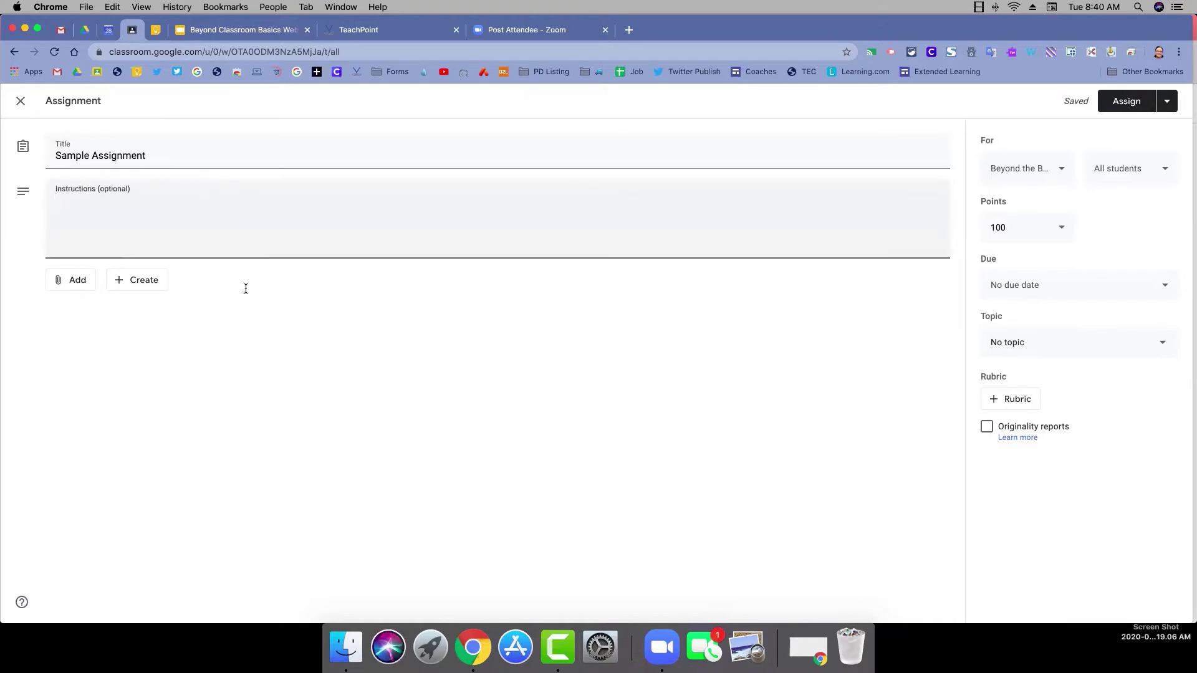
{"action": "type", "text": "Please write a sentence on you"}
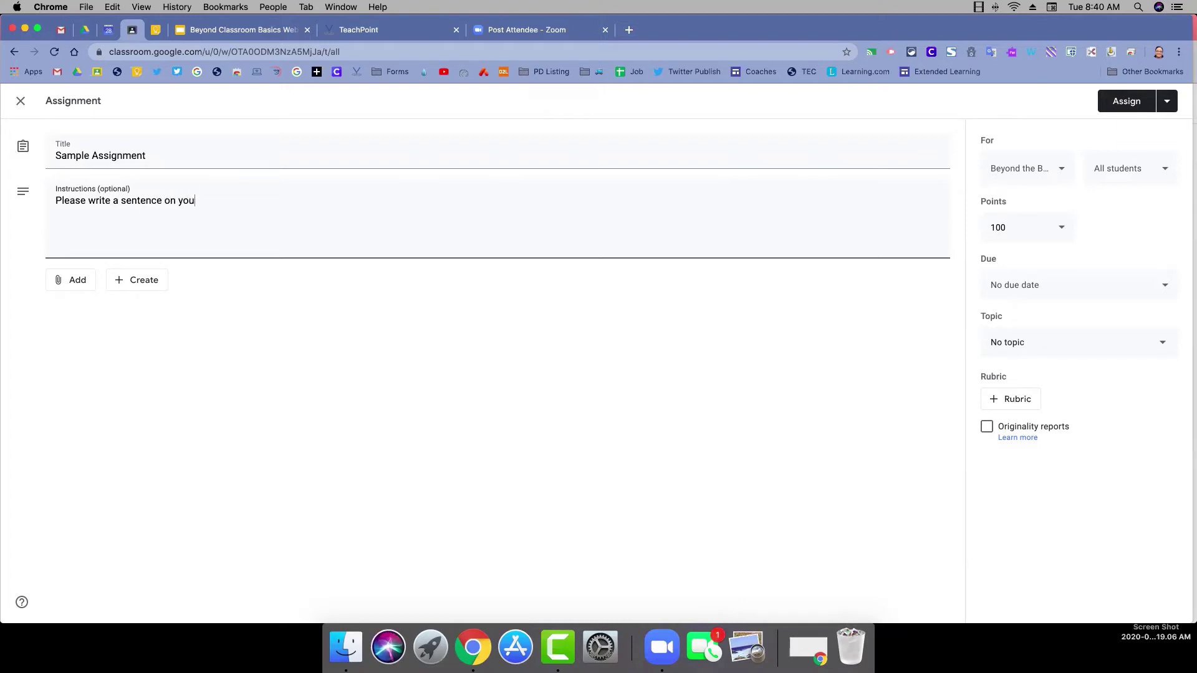
{"action": "key", "text": "BackSpace"}
{"action": "key", "text": "BackSpace"}
{"action": "type", "text": "the Sample Assignment document attac"}
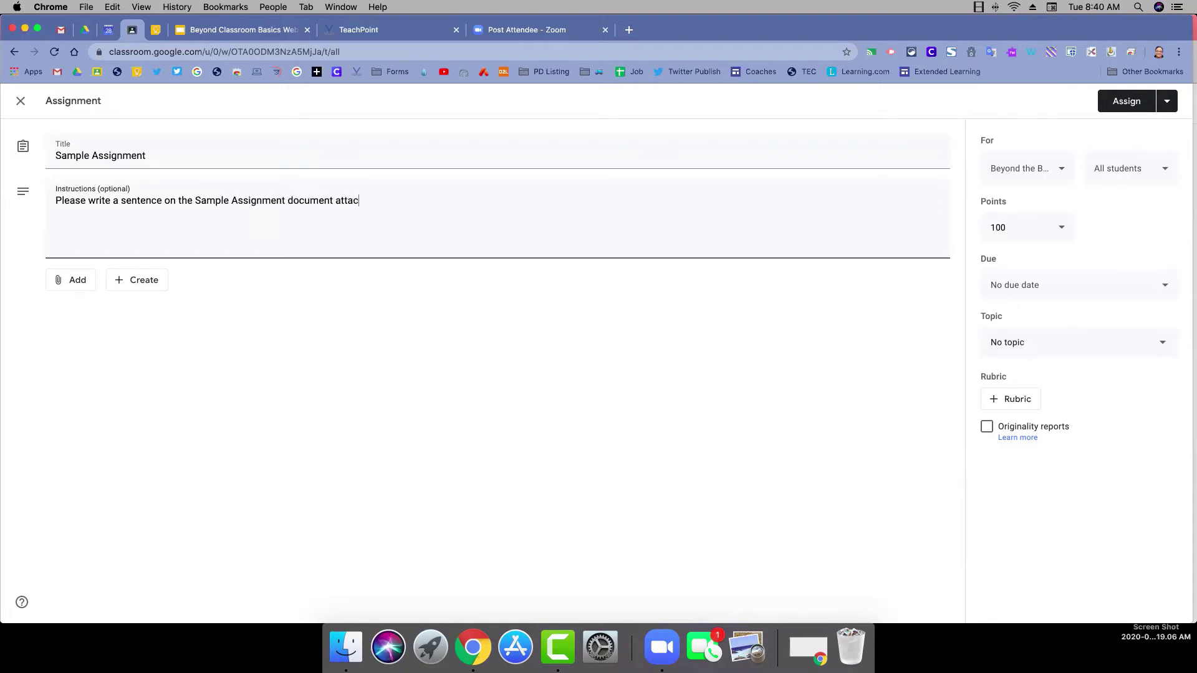
{"action": "type", "text": "hed below."}
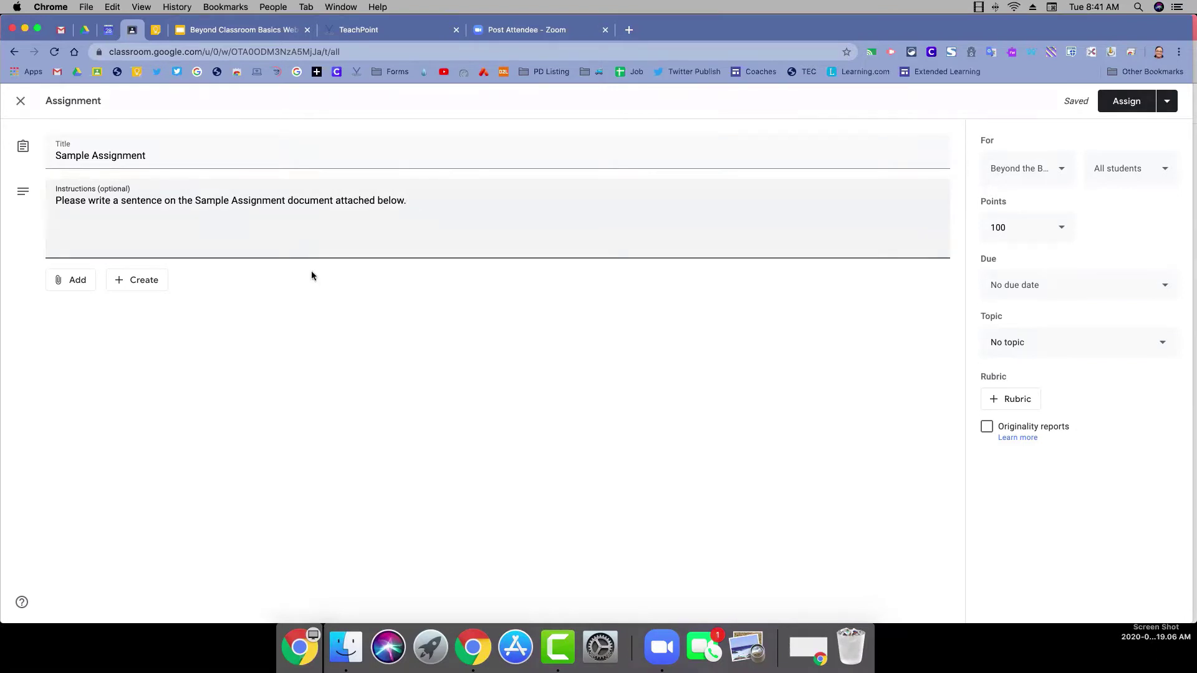
Step: Attach the ISTE Standards document from the recent Google Drive files to the assignment
{"action": "left_click", "coordinate": [82, 284]}
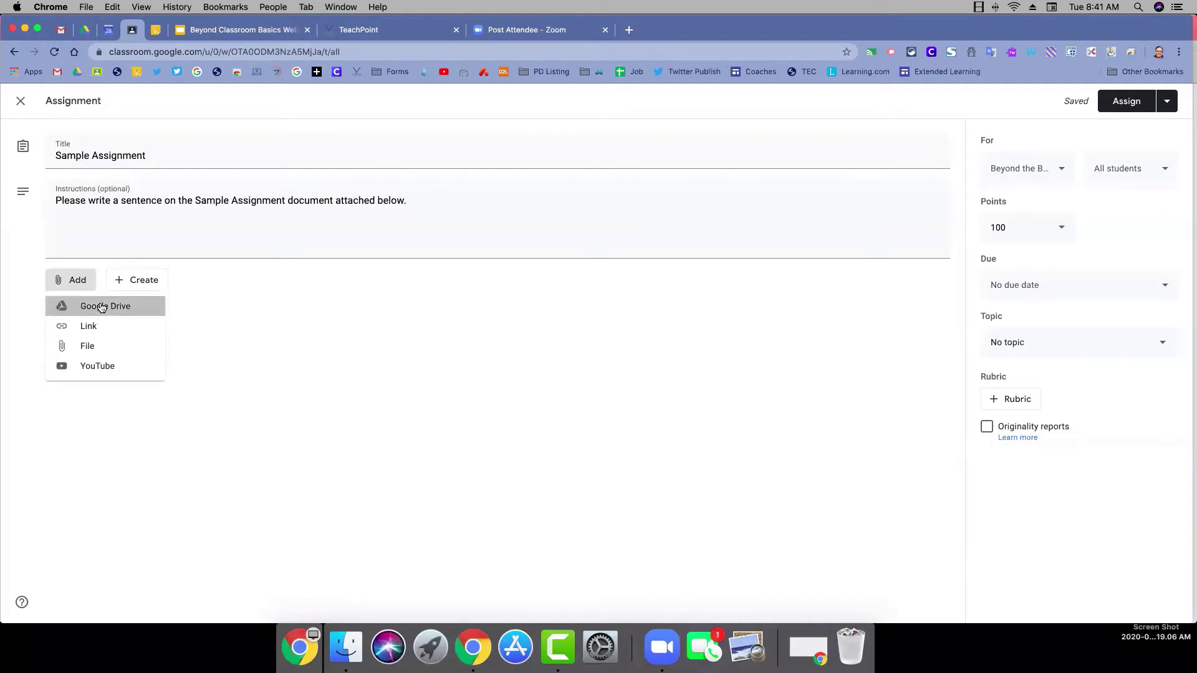
{"action": "left_click", "coordinate": [101, 306]}
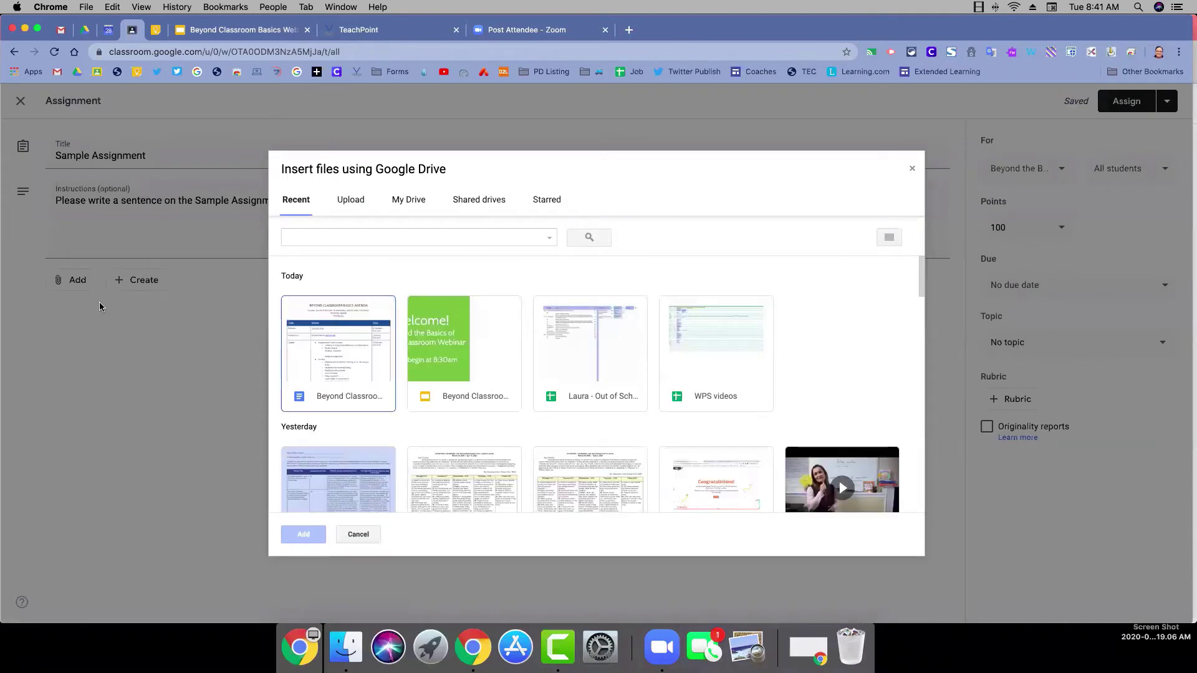
{"action": "scroll", "coordinate": [680, 345], "scroll_direction": "down", "scroll_amount": 8}
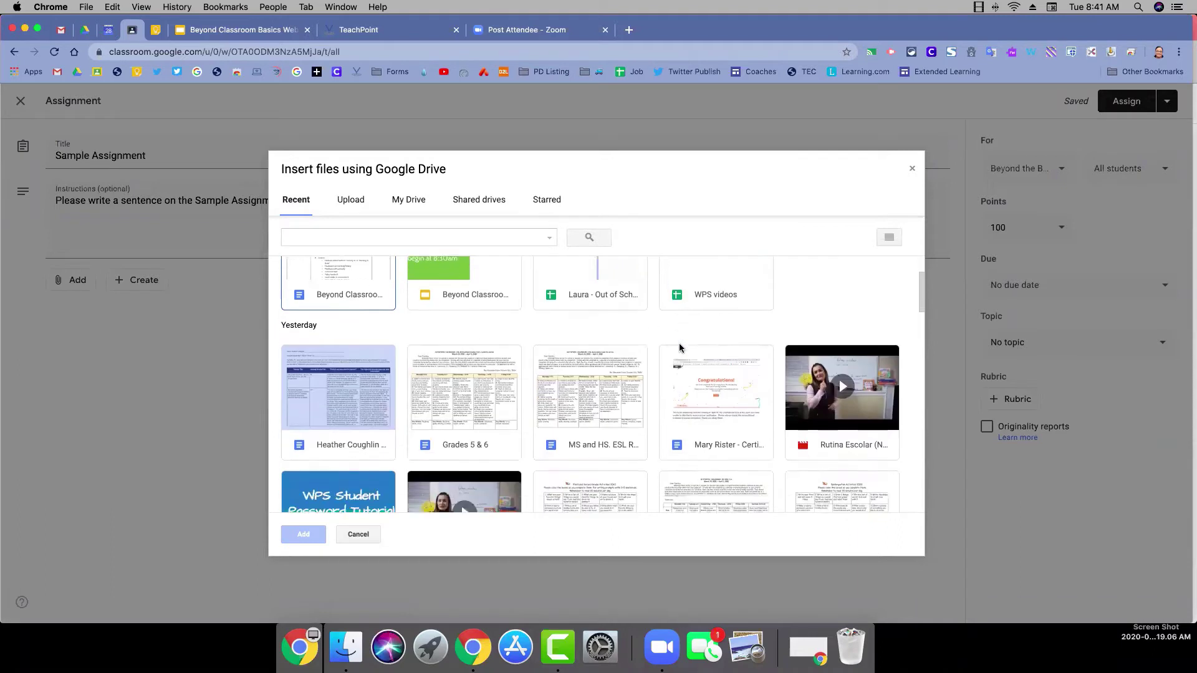
{"action": "scroll", "coordinate": [679, 343], "scroll_direction": "down", "scroll_amount": 5}
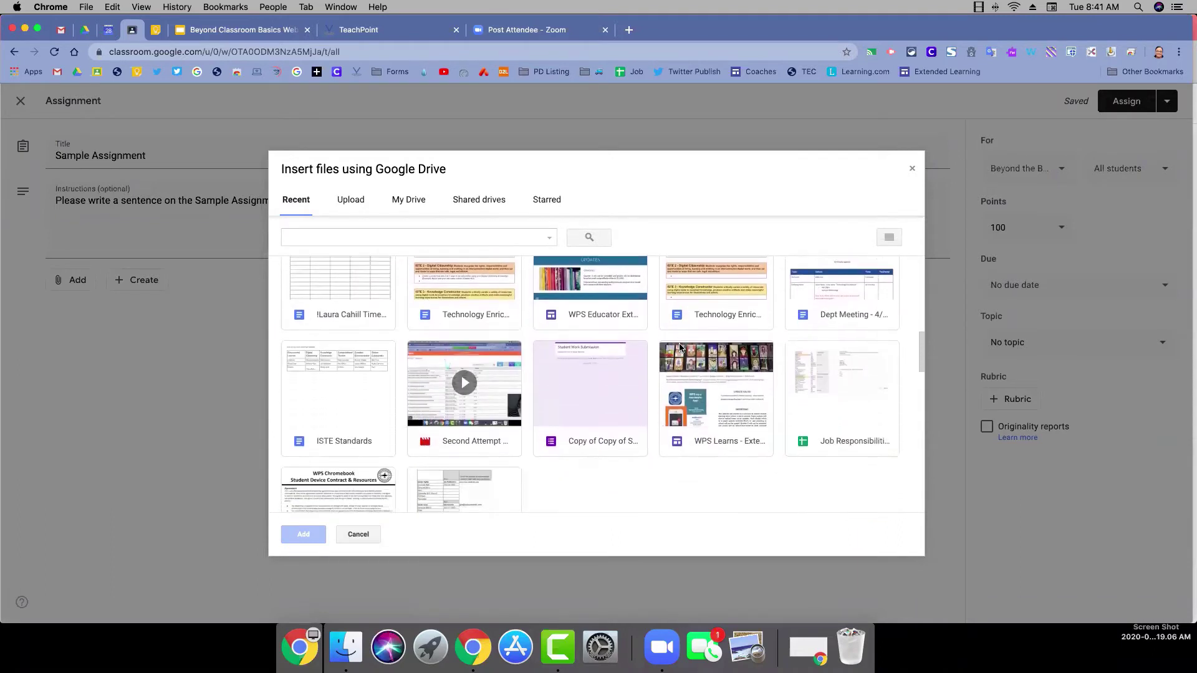
{"action": "scroll", "coordinate": [679, 347], "scroll_direction": "up", "scroll_amount": 3}
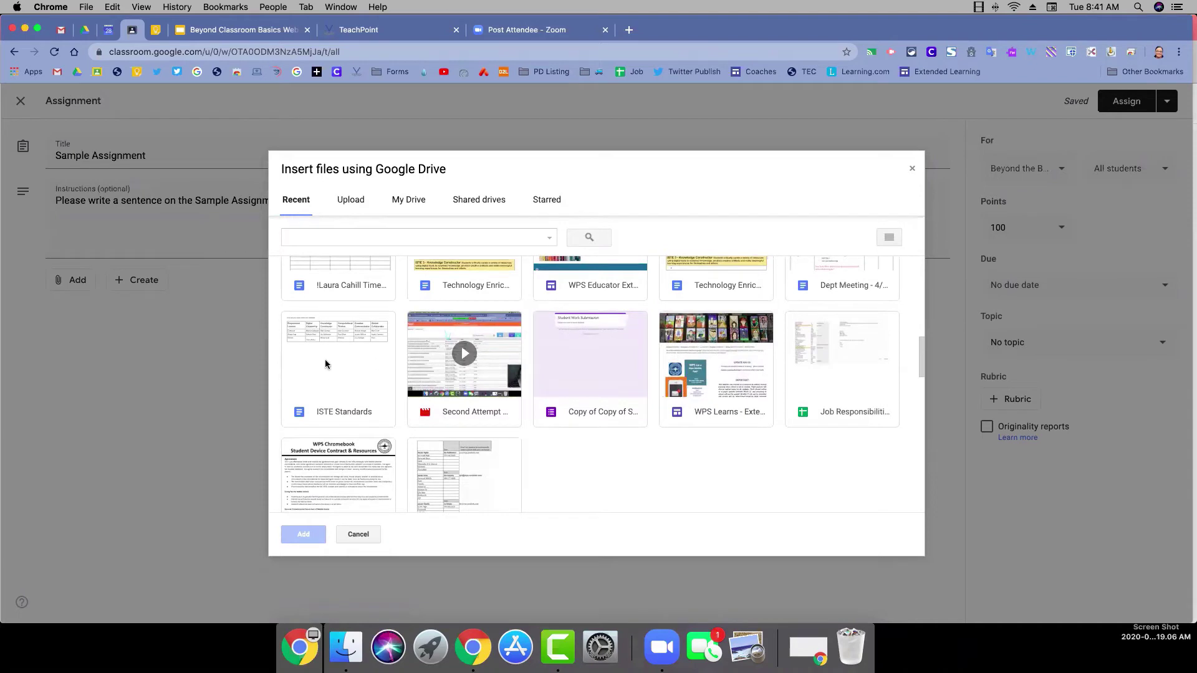
{"action": "left_click", "coordinate": [337, 366]}
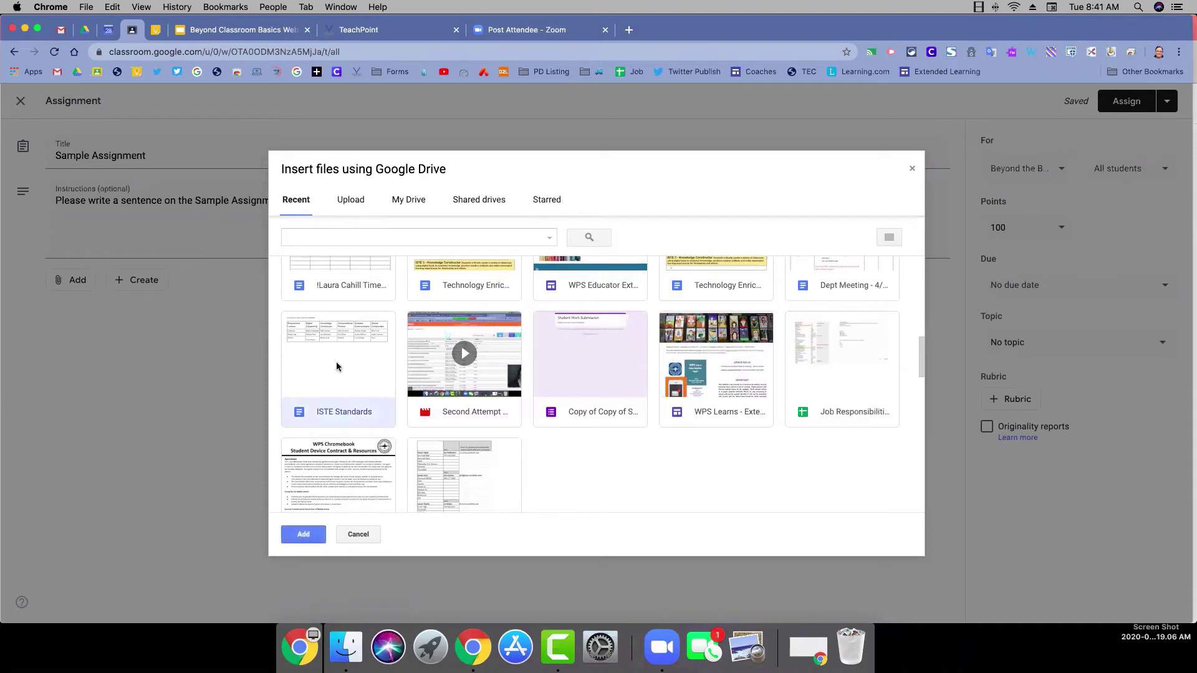
{"action": "left_click", "coordinate": [312, 534]}
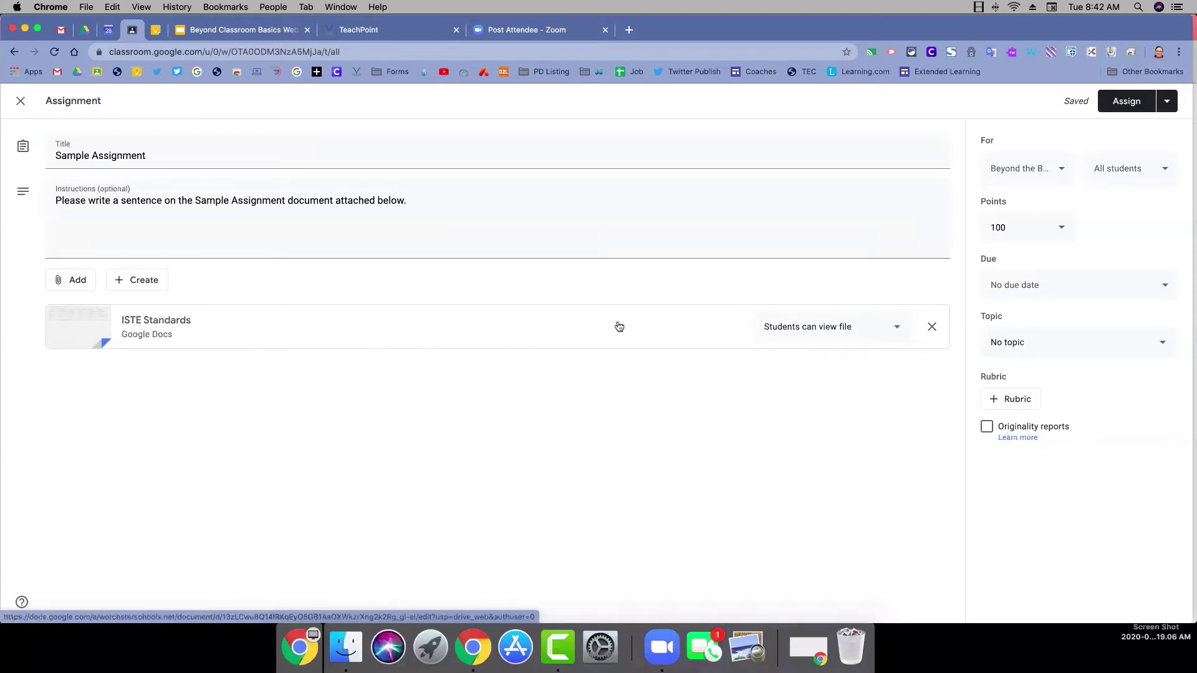
Step: Set the ISTE Standards attachment to make a copy for each student, and remove that attachment from the assignment
{"action": "left_click", "coordinate": [898, 329]}
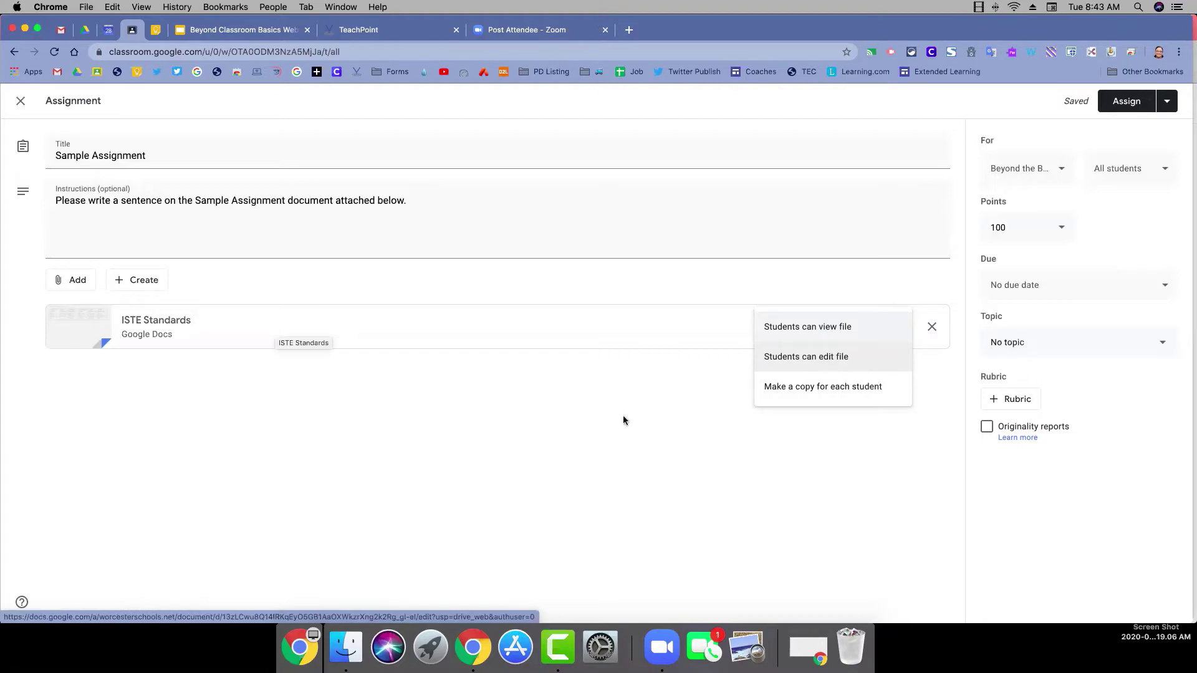
{"action": "left_click", "coordinate": [811, 392]}
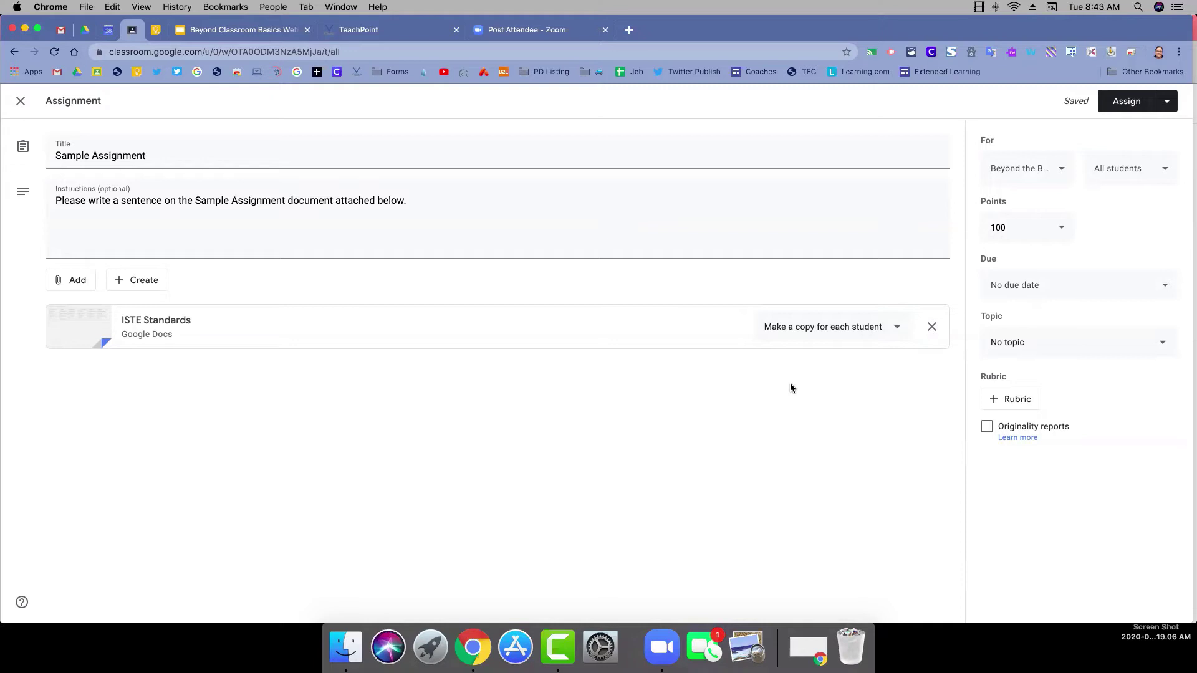
{"action": "left_click", "coordinate": [932, 327]}
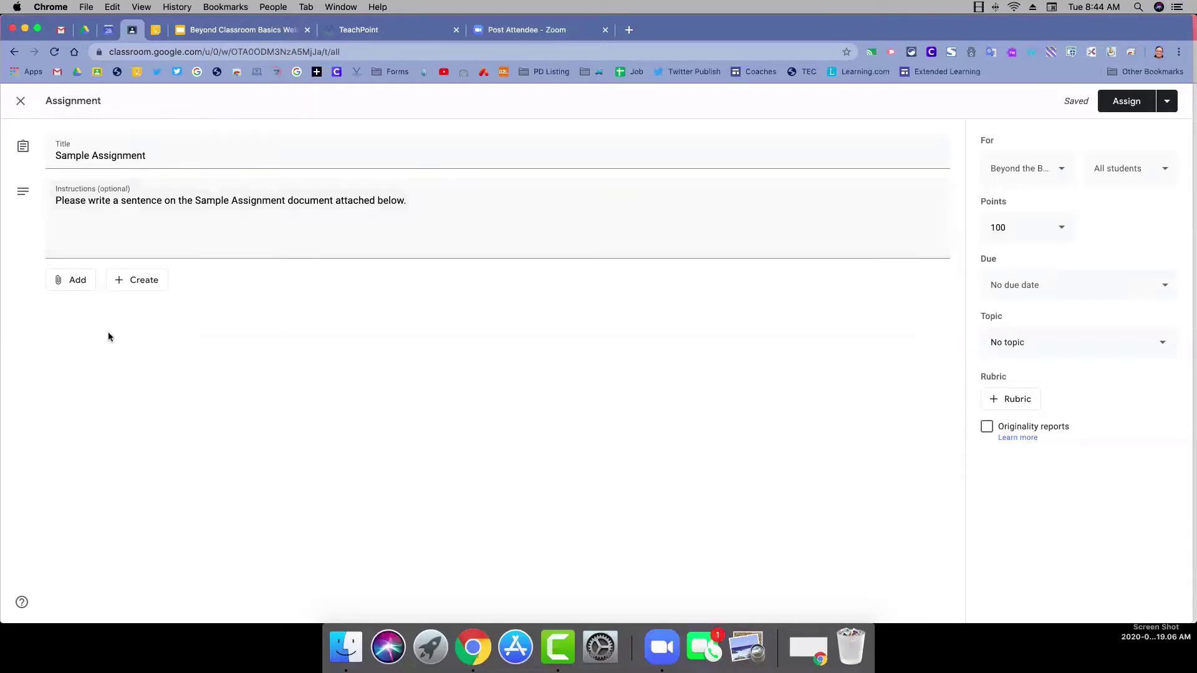
Step: Create a new Google Docs attachment for the assignment and name the document "Sample Assignment Document"
{"action": "left_click", "coordinate": [149, 288]}
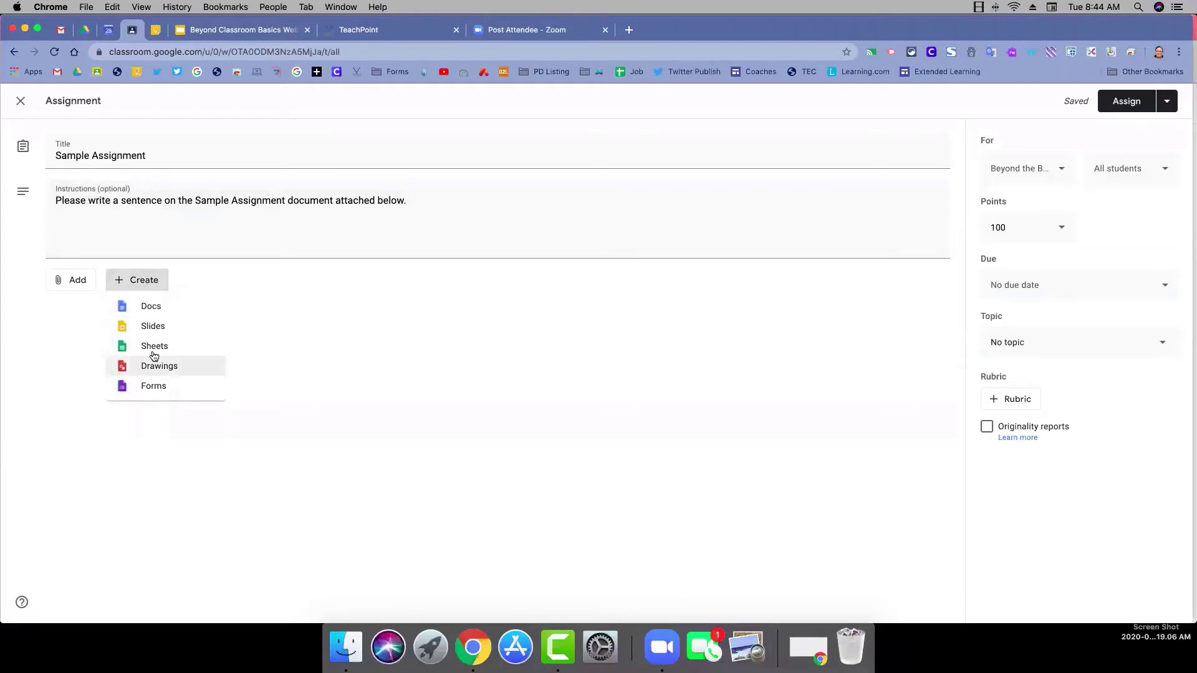
{"action": "left_click", "coordinate": [151, 307]}
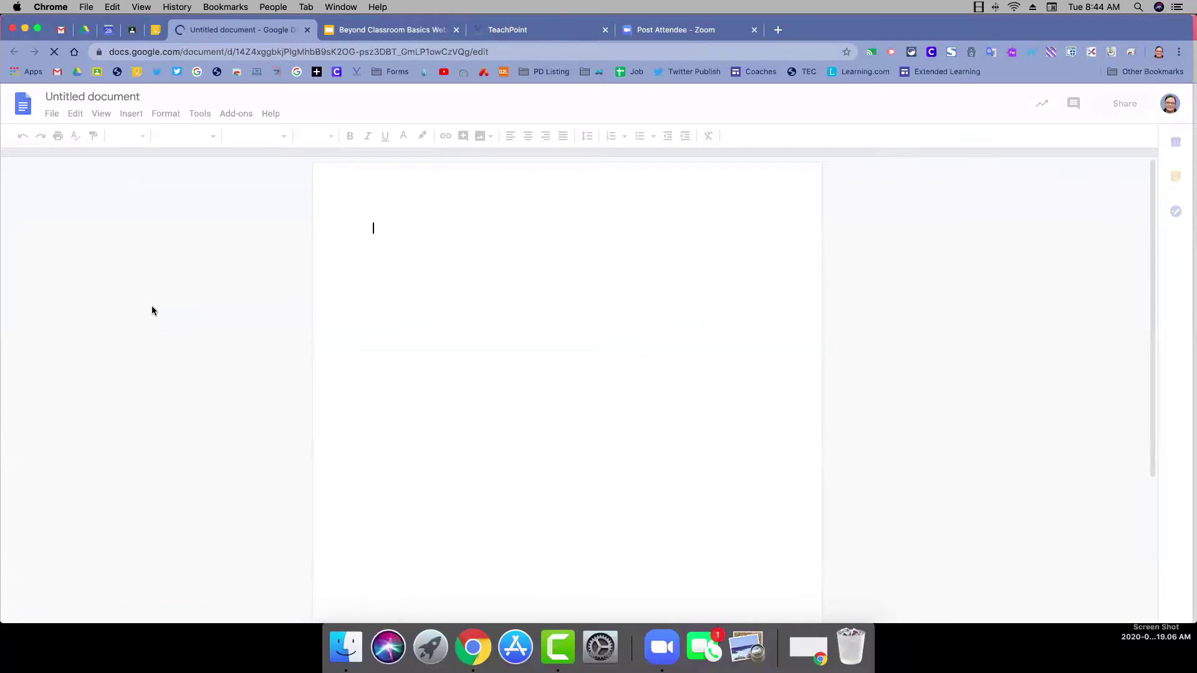
{"action": "left_click", "coordinate": [134, 98]}
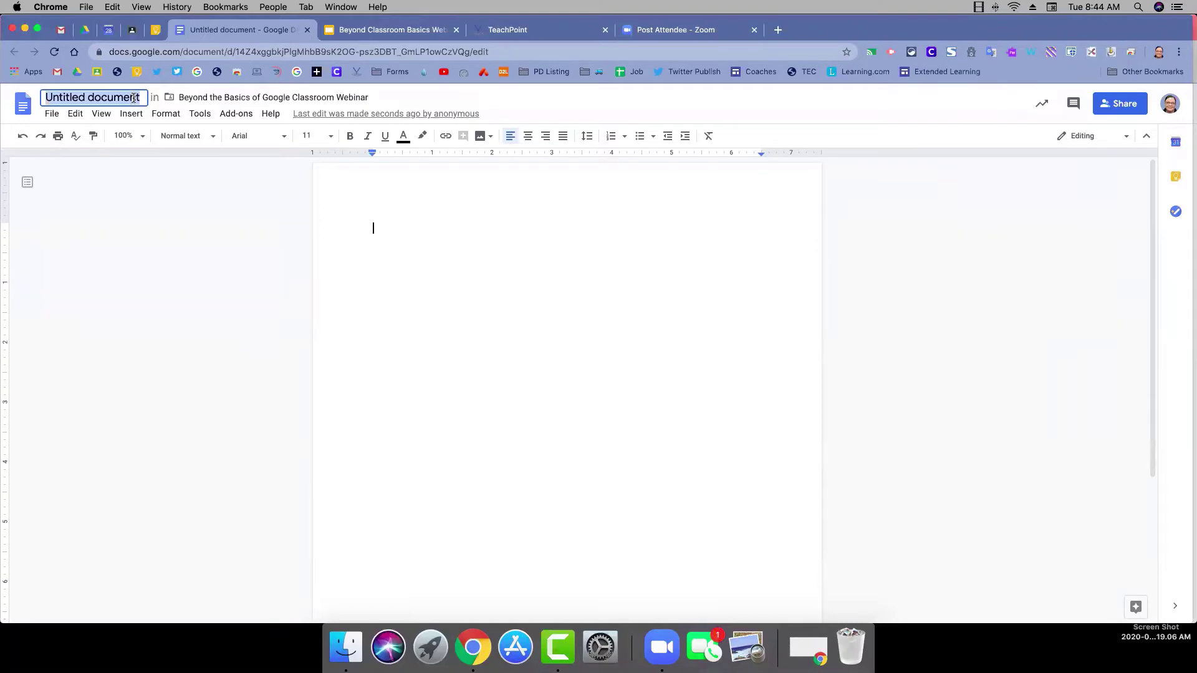
{"action": "type", "text": "S"}
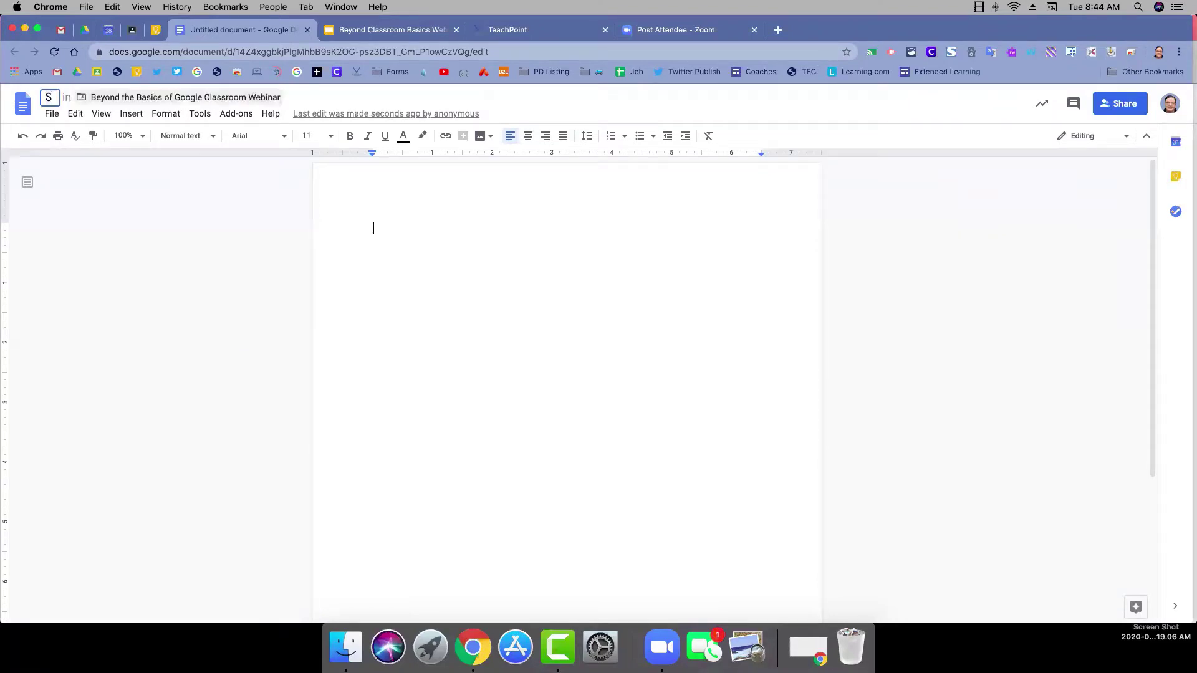
{"action": "type", "text": "ample A"}
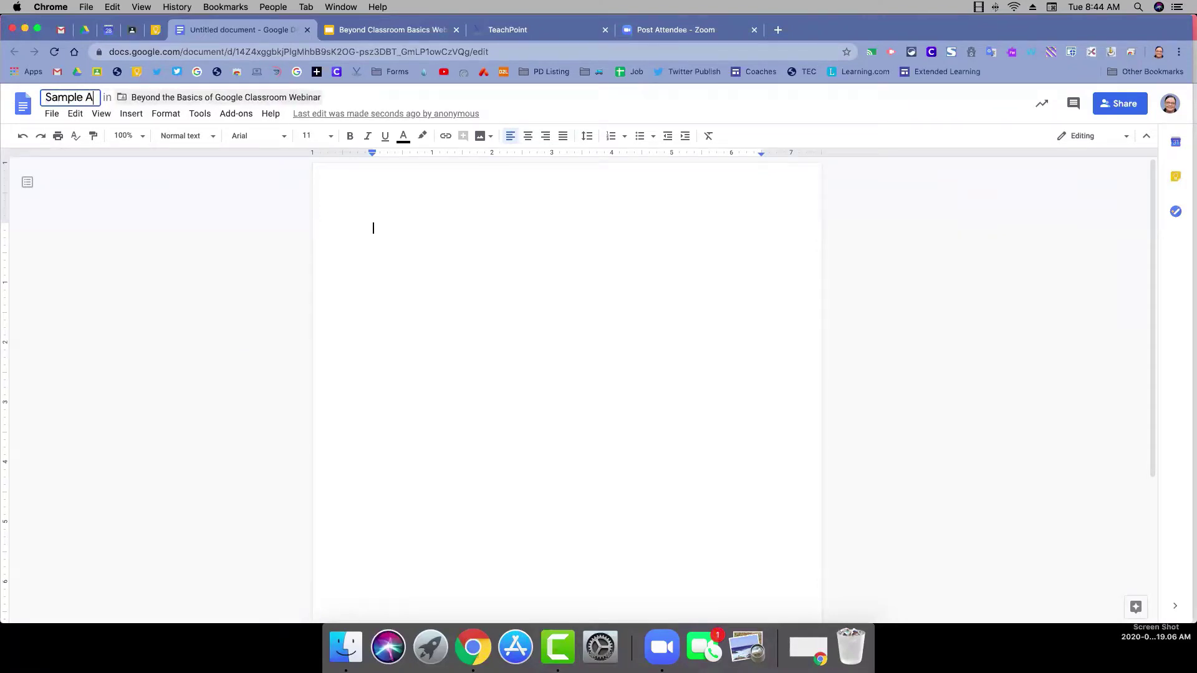
{"action": "type", "text": "ssignment Document"}
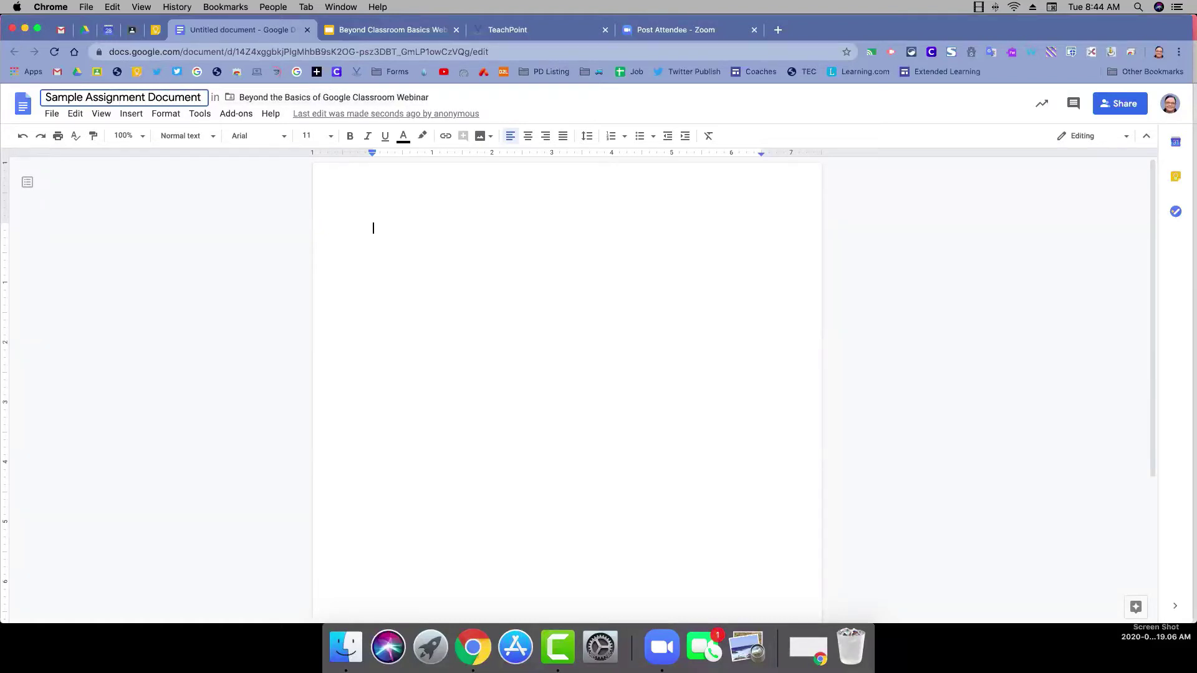
{"action": "key", "text": "Return"}
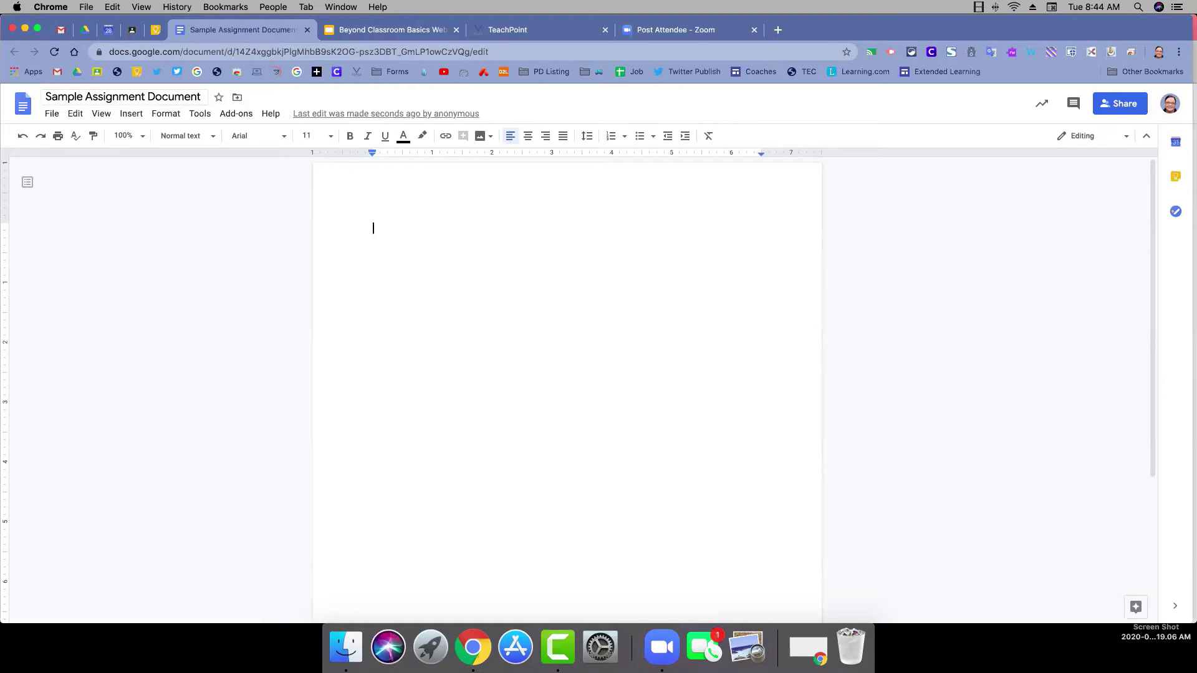
Step: Copy the full instruction sentence from the assignment and paste it into the Sample Assignment Document
{"action": "left_click", "coordinate": [132, 33]}
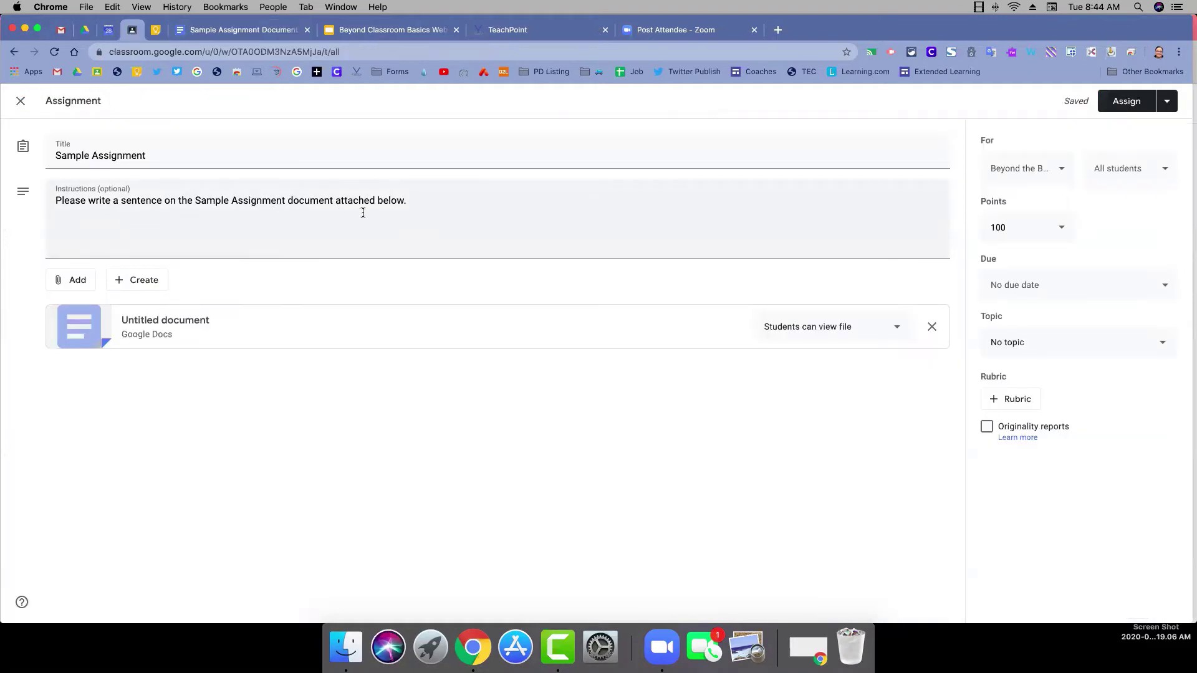
{"action": "left_click", "coordinate": [279, 31]}
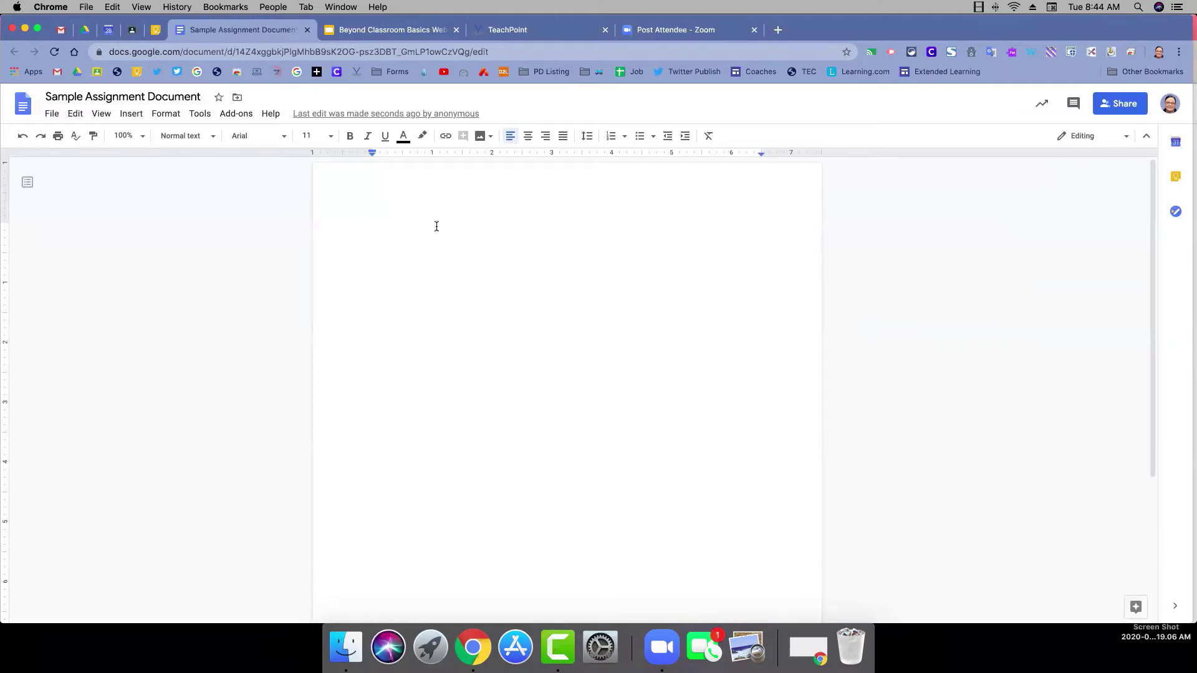
{"action": "left_click", "coordinate": [132, 32]}
{"action": "left_click_drag", "start_coordinate": [422, 195], "coordinate": [55, 200]}
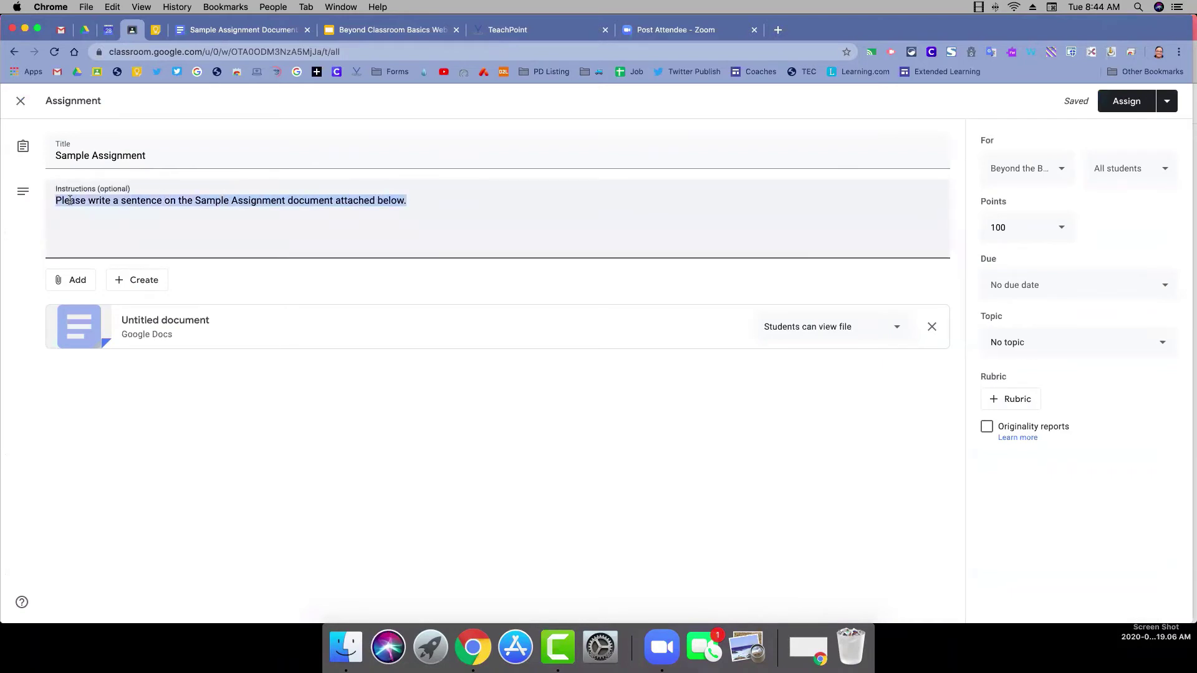
{"action": "right_click", "coordinate": [69, 200]}
{"action": "left_click", "coordinate": [107, 288]}
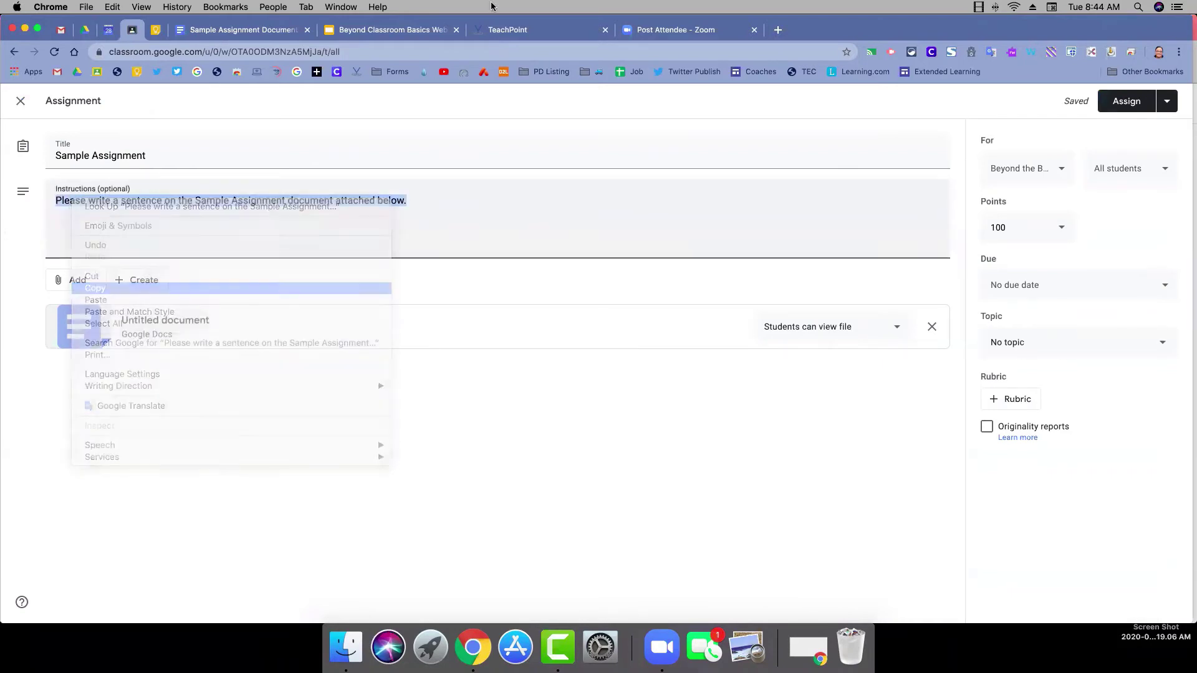
{"action": "left_click", "coordinate": [290, 29]}
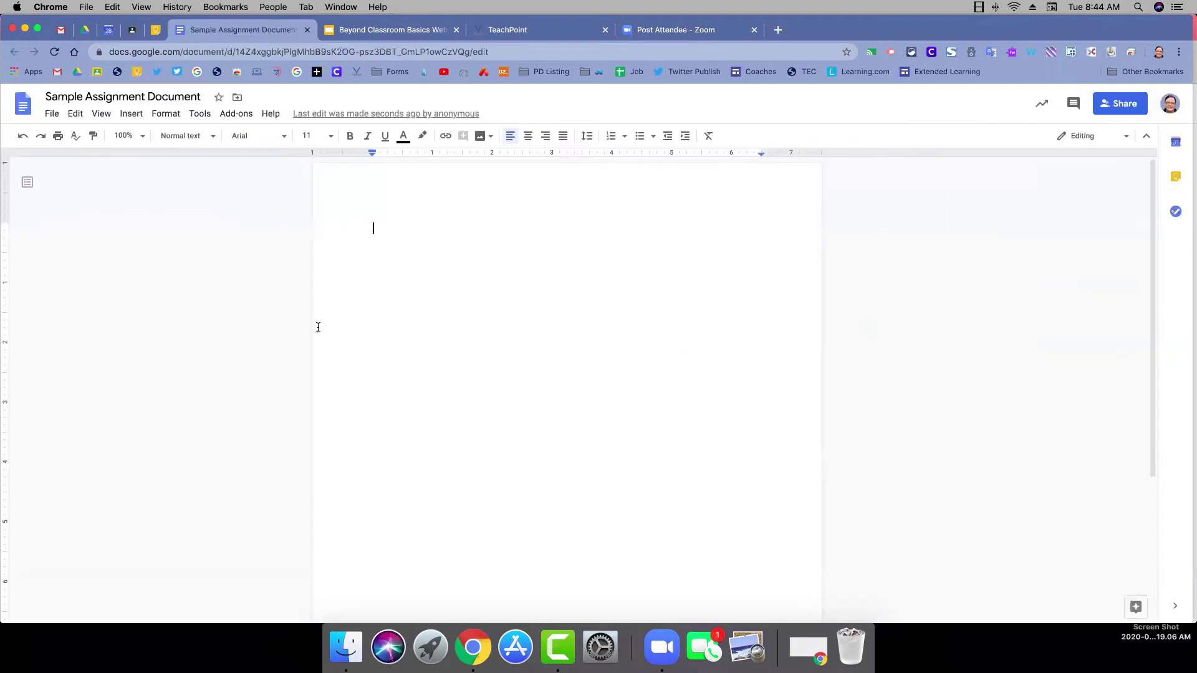
{"action": "right_click", "coordinate": [400, 229]}
{"action": "left_click", "coordinate": [444, 280]}
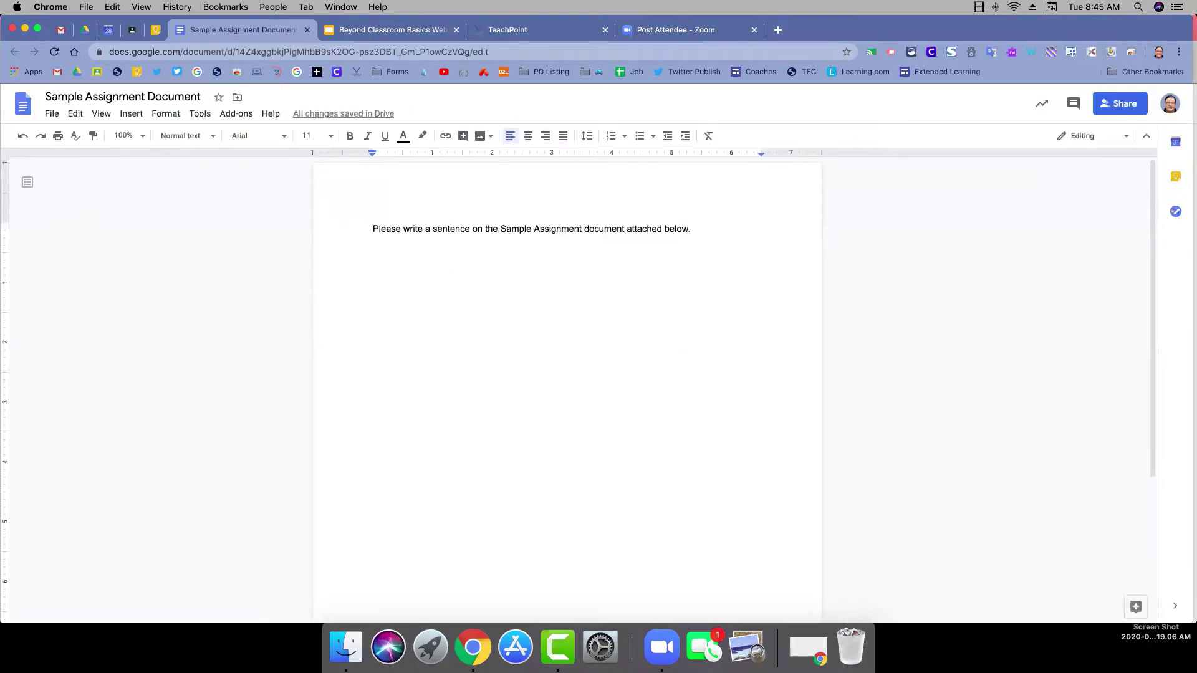
Step: Shorten the pasted sentence in the document to "Please write a sentence on the Sample Assignment document."
{"action": "key", "text": "BackSpace"}
{"action": "key", "text": "BackSpace"}
{"action": "key", "text": "BackSpace"}
{"action": "key", "text": "BackSpace"}
{"action": "key", "text": "BackSpace"}
{"action": "key", "text": "BackSpace"}
{"action": "key", "text": "BackSpace"}
{"action": "key", "text": "BackSpace"}
{"action": "key", "text": "BackSpace"}
{"action": "key", "text": "BackSpace"}
{"action": "key", "text": "BackSpace"}
{"action": "key", "text": "BackSpace"}
{"action": "key", "text": "BackSpace"}
{"action": "key", "text": "BackSpace"}
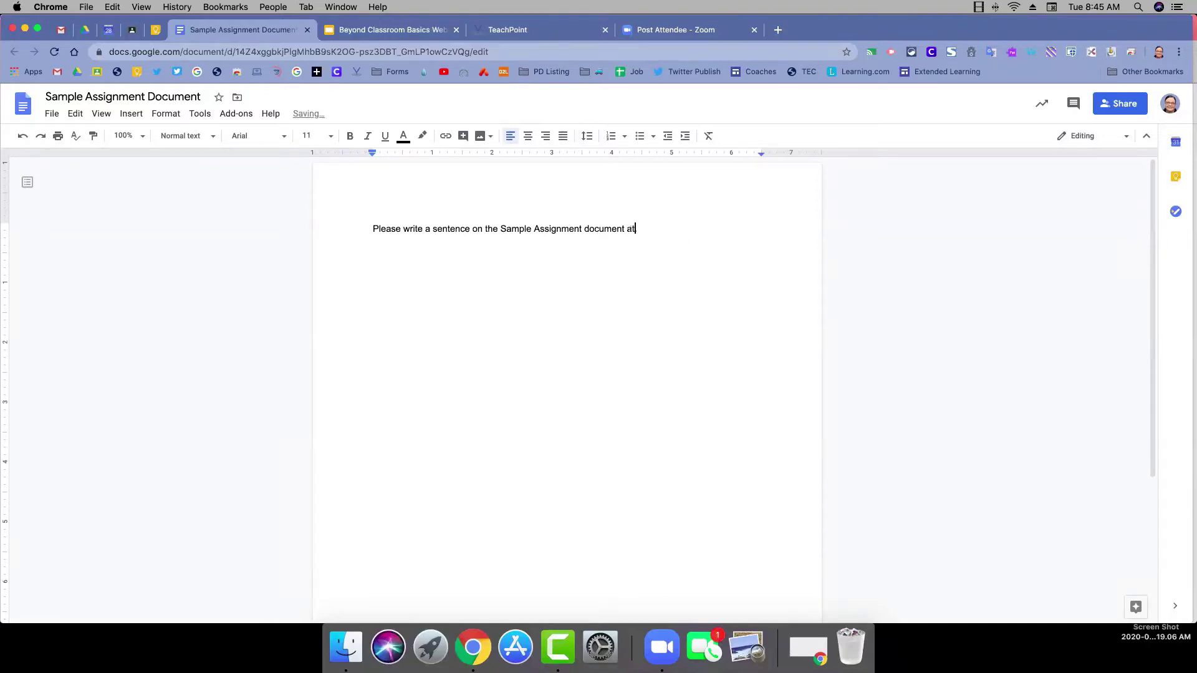
{"action": "key", "text": "BackSpace"}
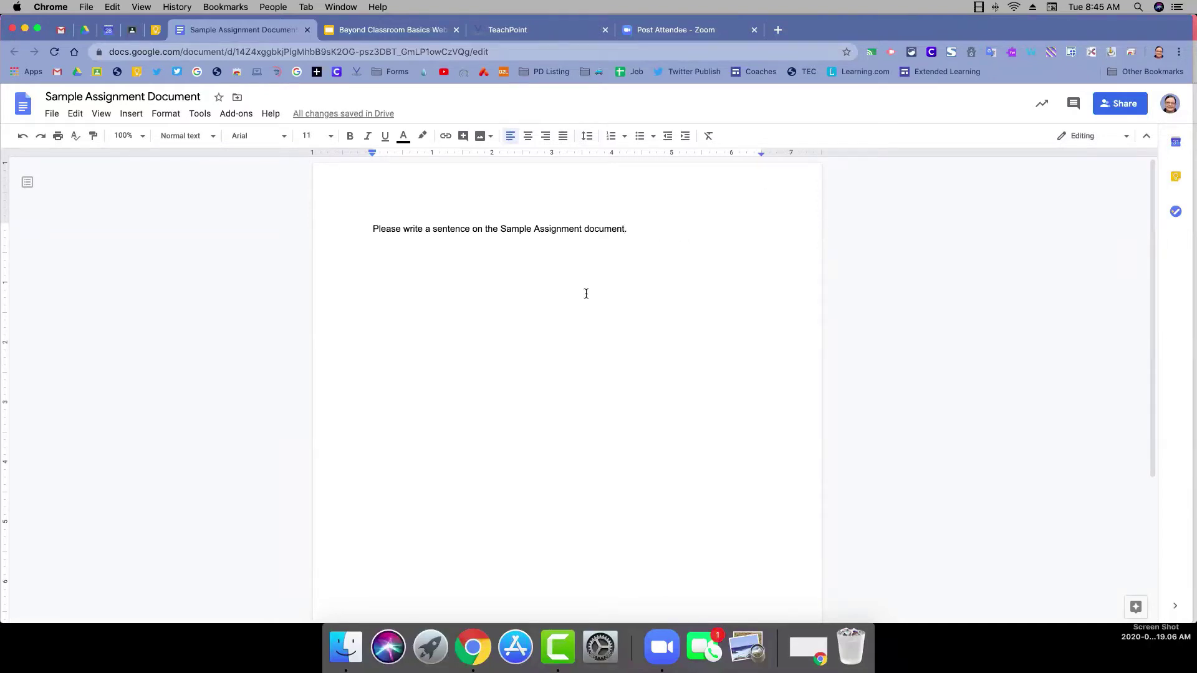
Step: Return to the assignment and set the new document attachment to make a copy for each student
{"action": "left_click", "coordinate": [137, 32]}
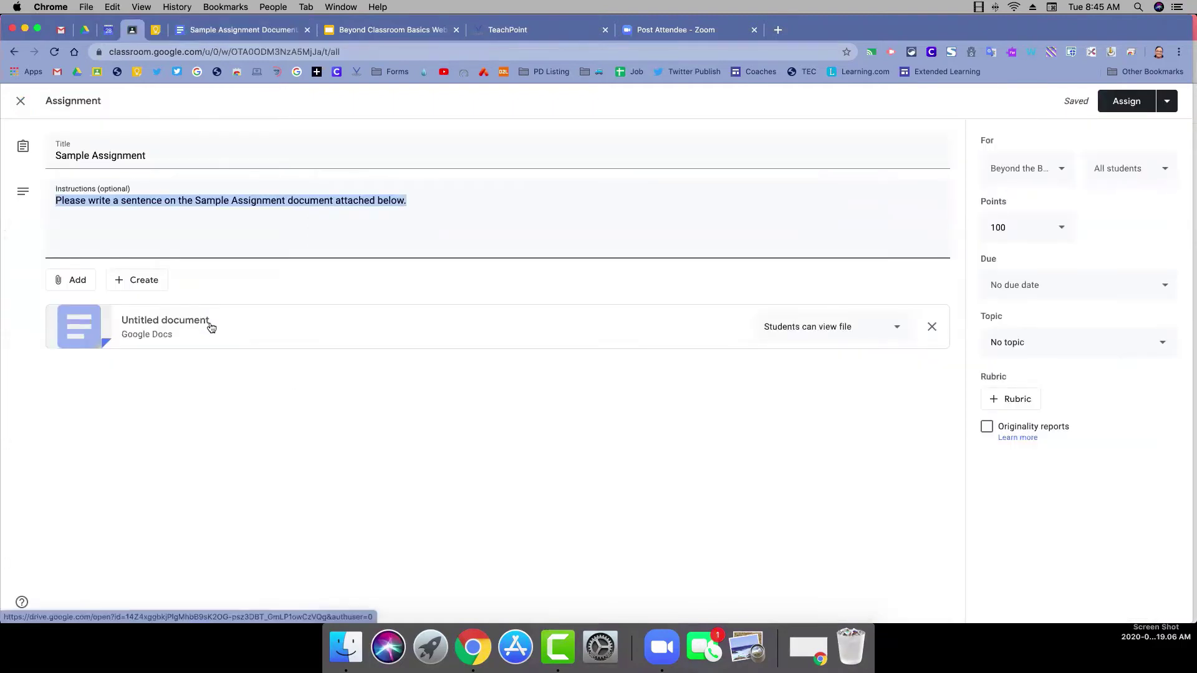
{"action": "left_click", "coordinate": [897, 330]}
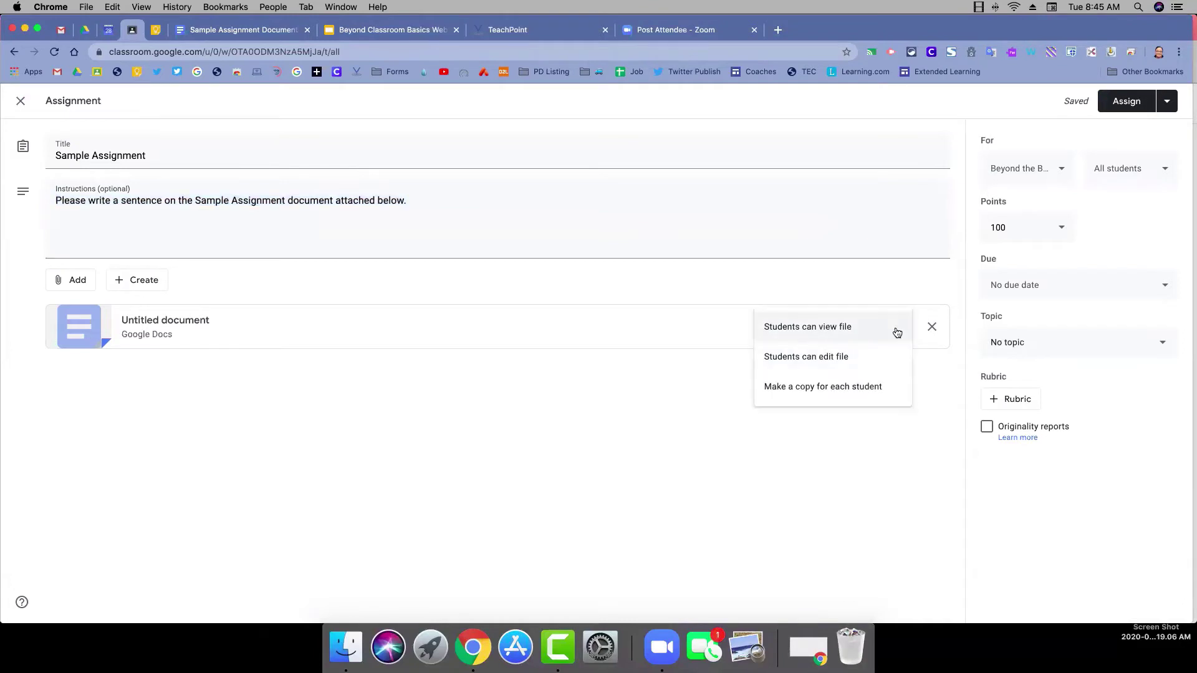
{"action": "left_click", "coordinate": [881, 389]}
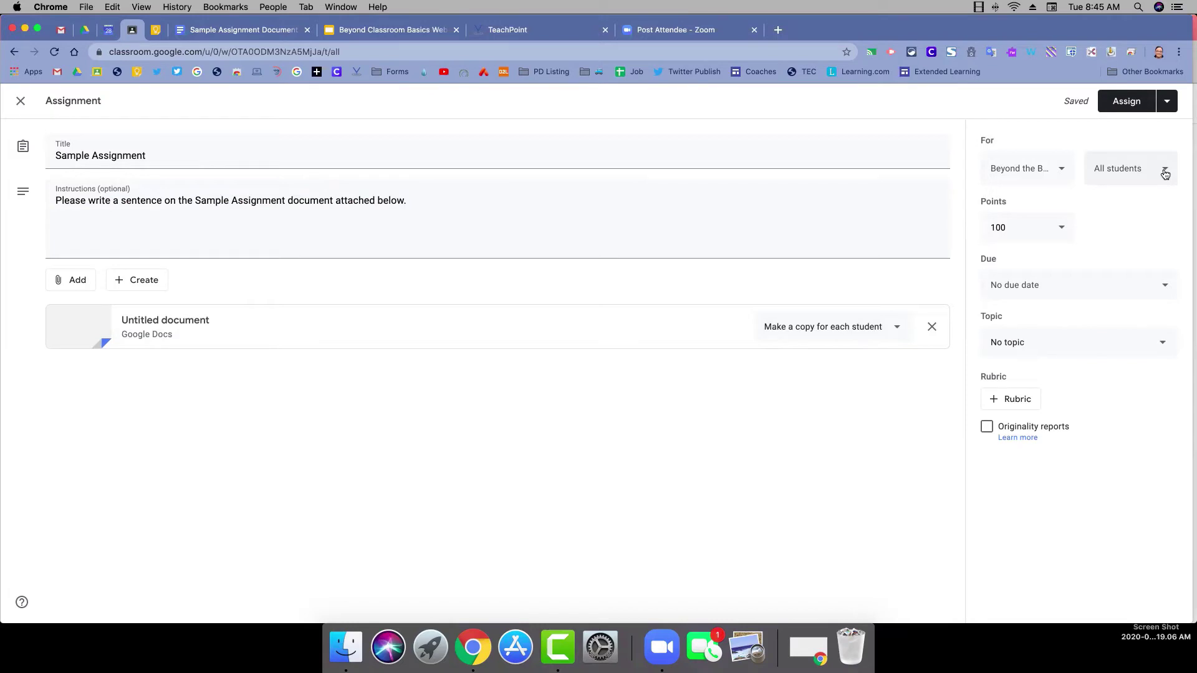
Step: Try selecting the Virtual Tools, Preschool and Special Education classes as additional recipients, and clear those selections again
{"action": "left_click", "coordinate": [1062, 173]}
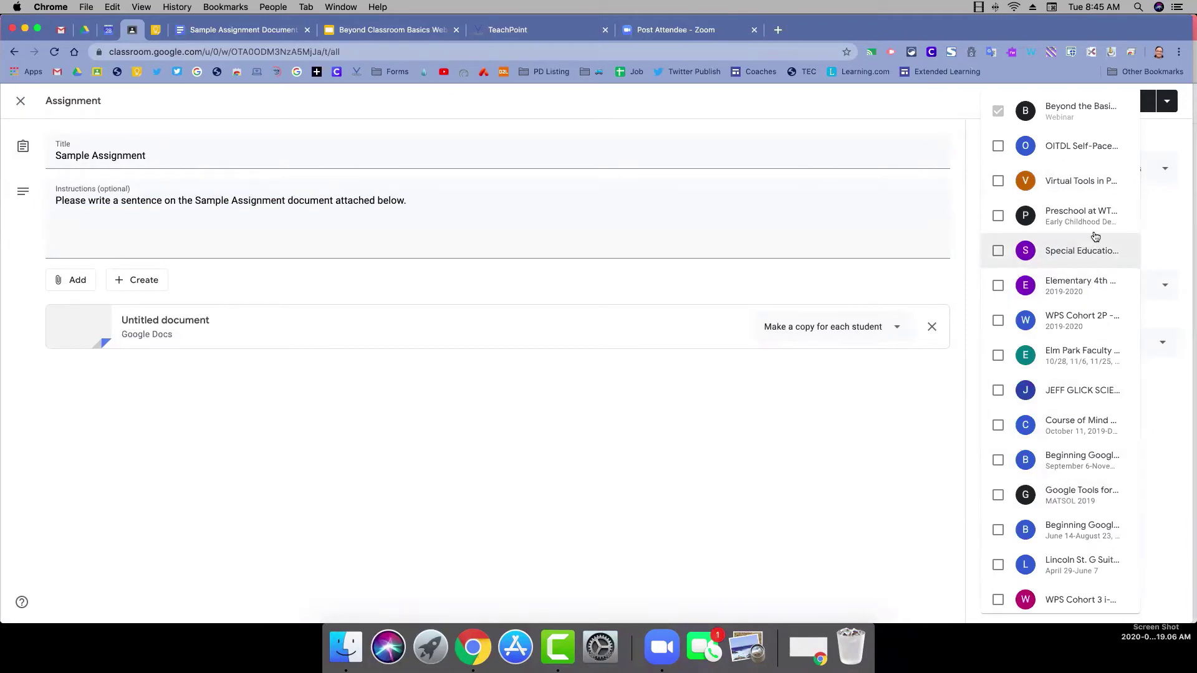
{"action": "left_click", "coordinate": [998, 181]}
{"action": "left_click", "coordinate": [998, 216]}
{"action": "left_click", "coordinate": [999, 252]}
{"action": "left_click", "coordinate": [999, 252]}
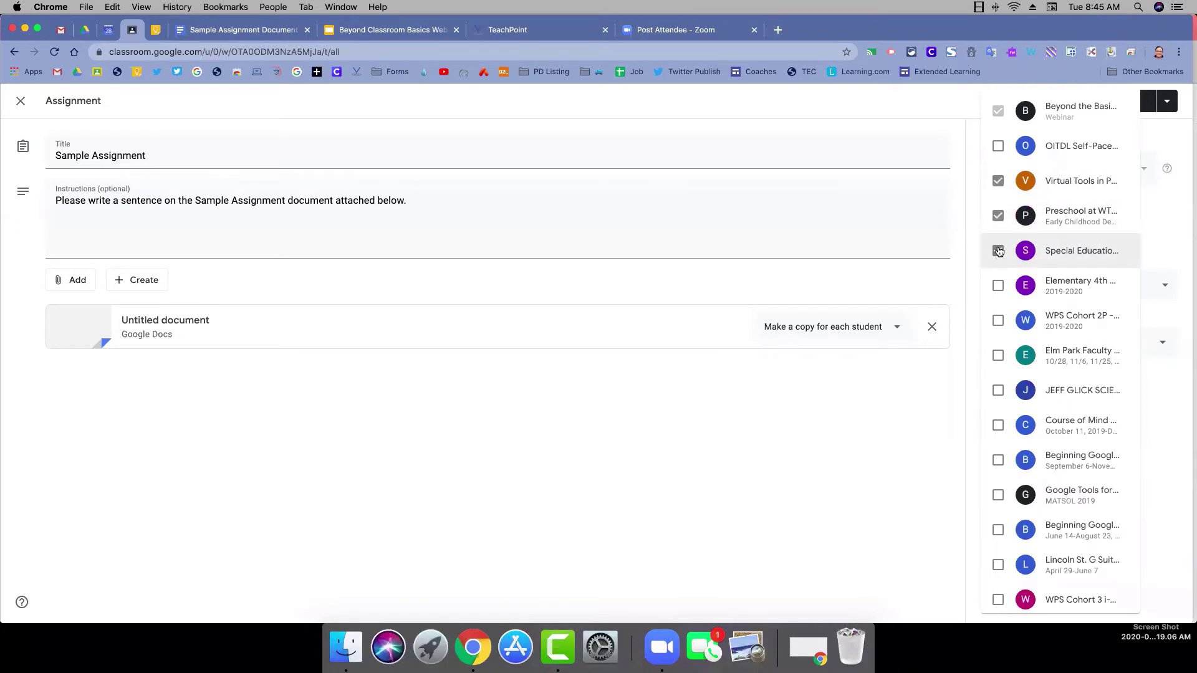
{"action": "left_click", "coordinate": [998, 215]}
{"action": "left_click", "coordinate": [998, 180]}
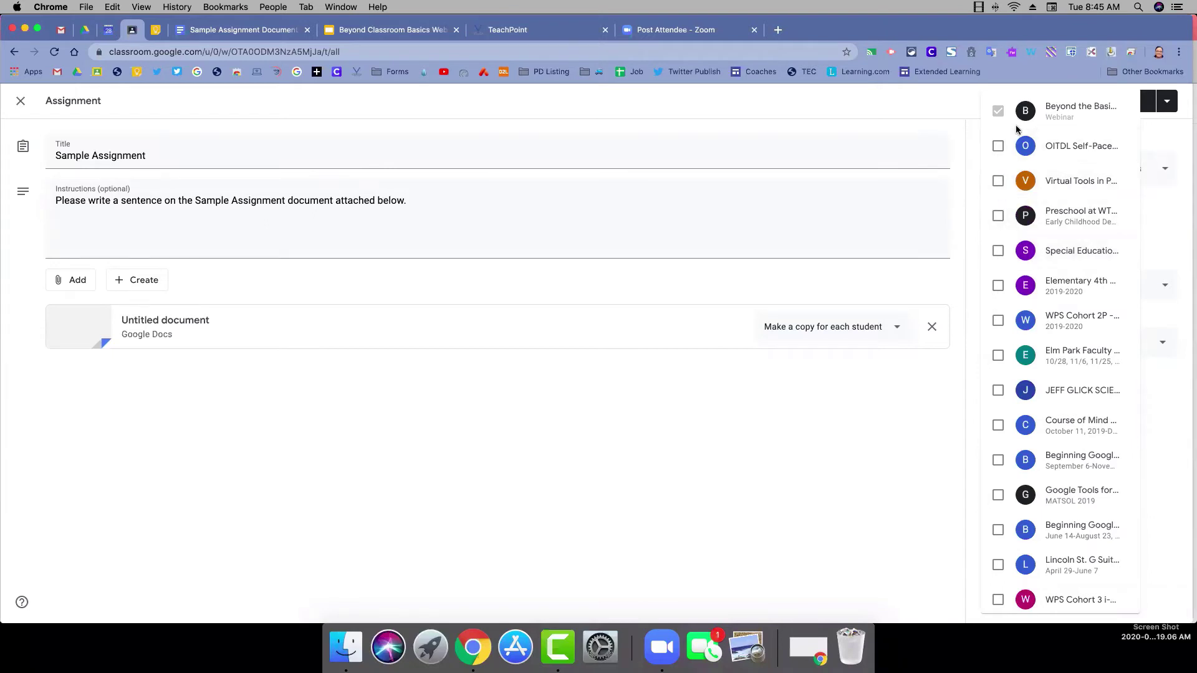
{"action": "left_click", "coordinate": [959, 102]}
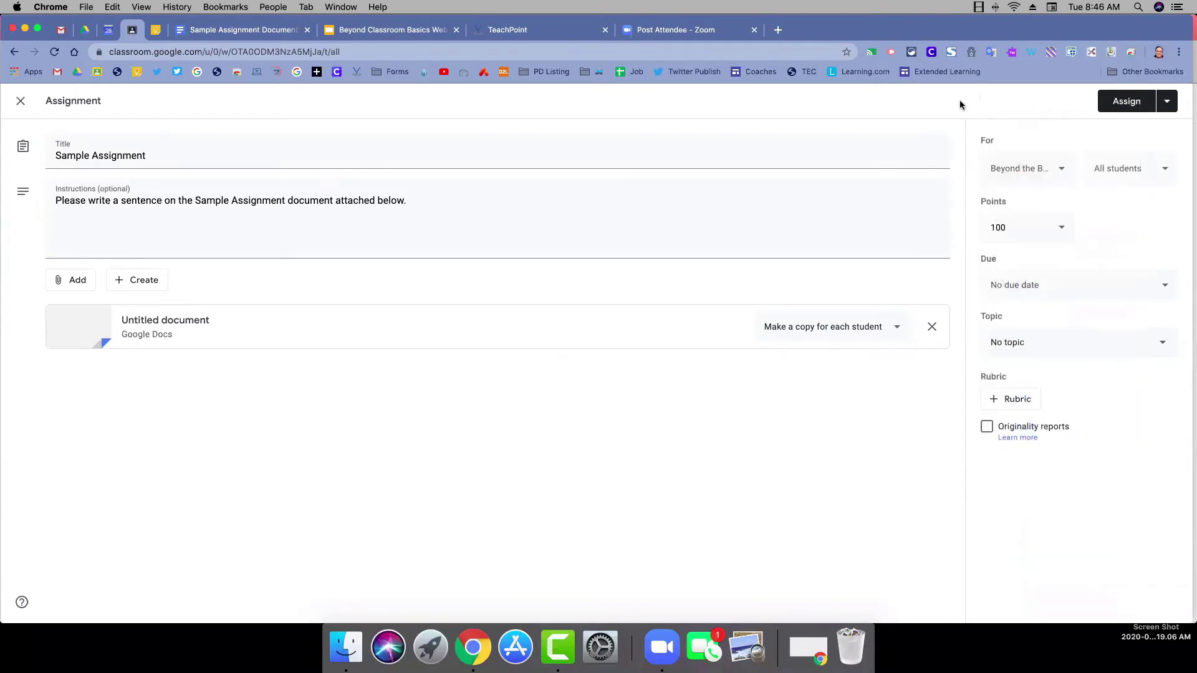
Step: Check the class recipient list, then deselect all students and select the class's only student again
{"action": "left_click", "coordinate": [1045, 172]}
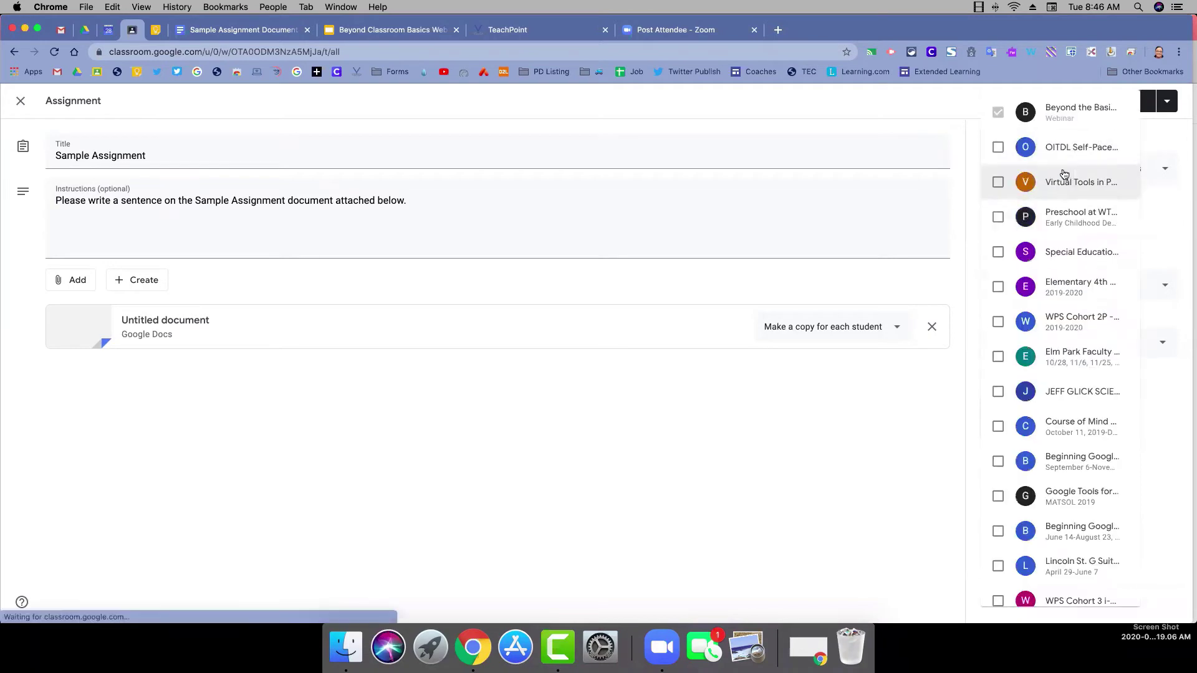
{"action": "left_click", "coordinate": [947, 95]}
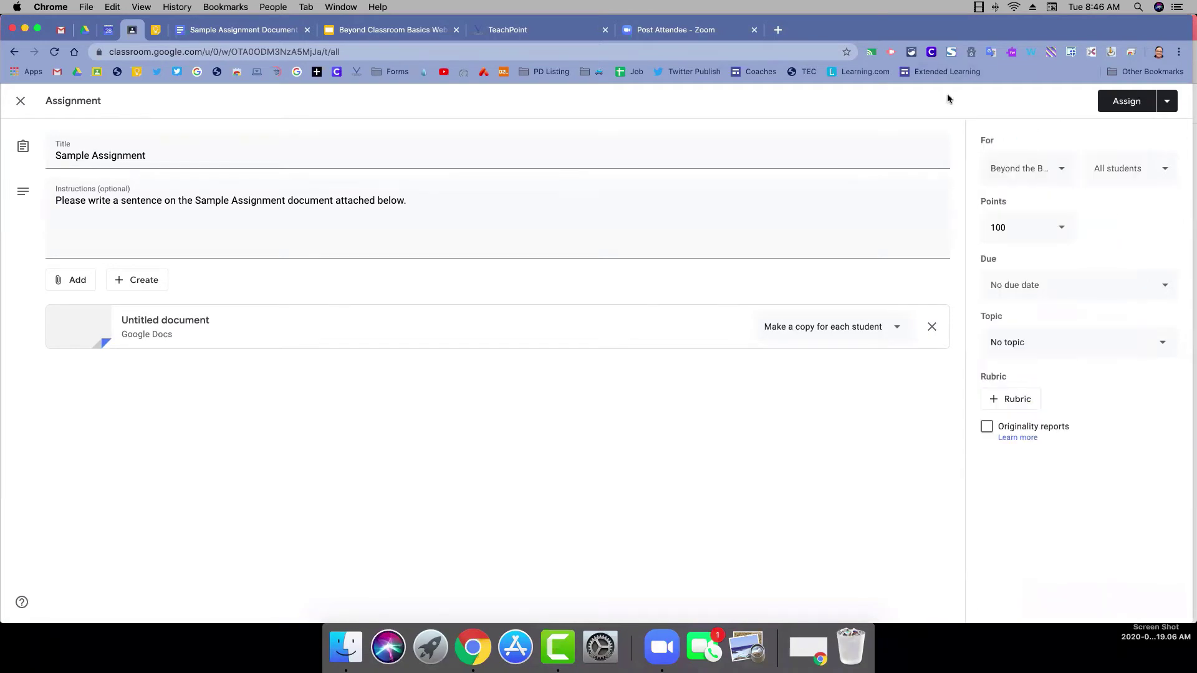
{"action": "left_click", "coordinate": [1162, 172]}
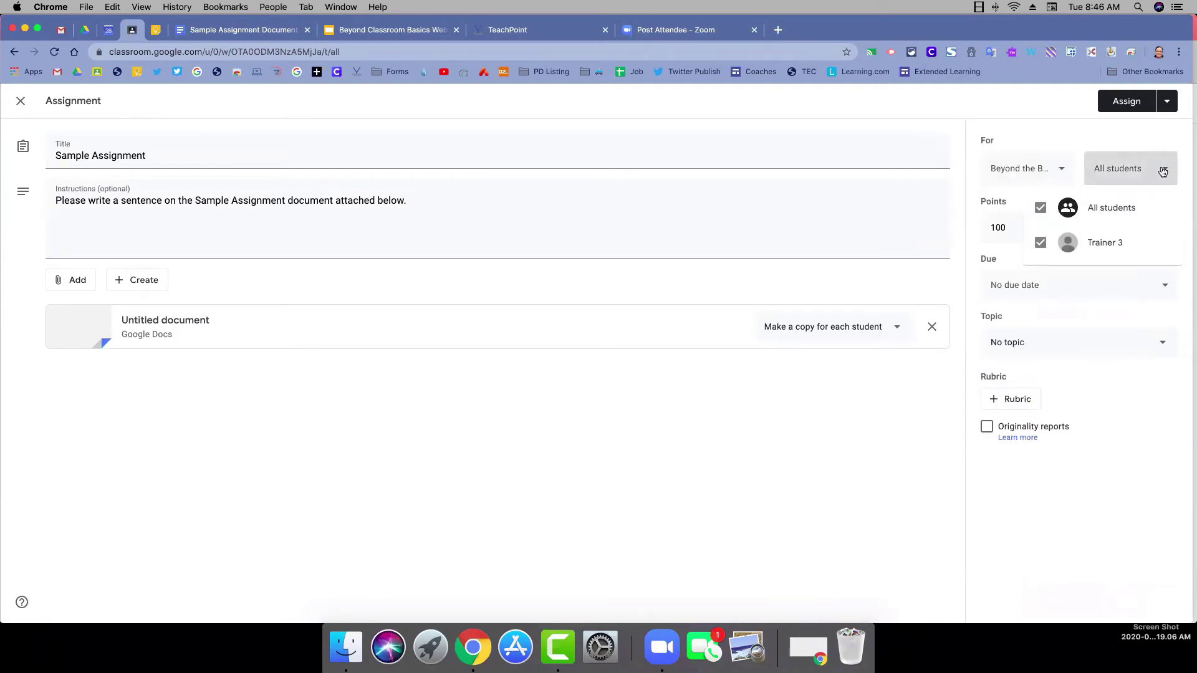
{"action": "left_click", "coordinate": [1040, 208]}
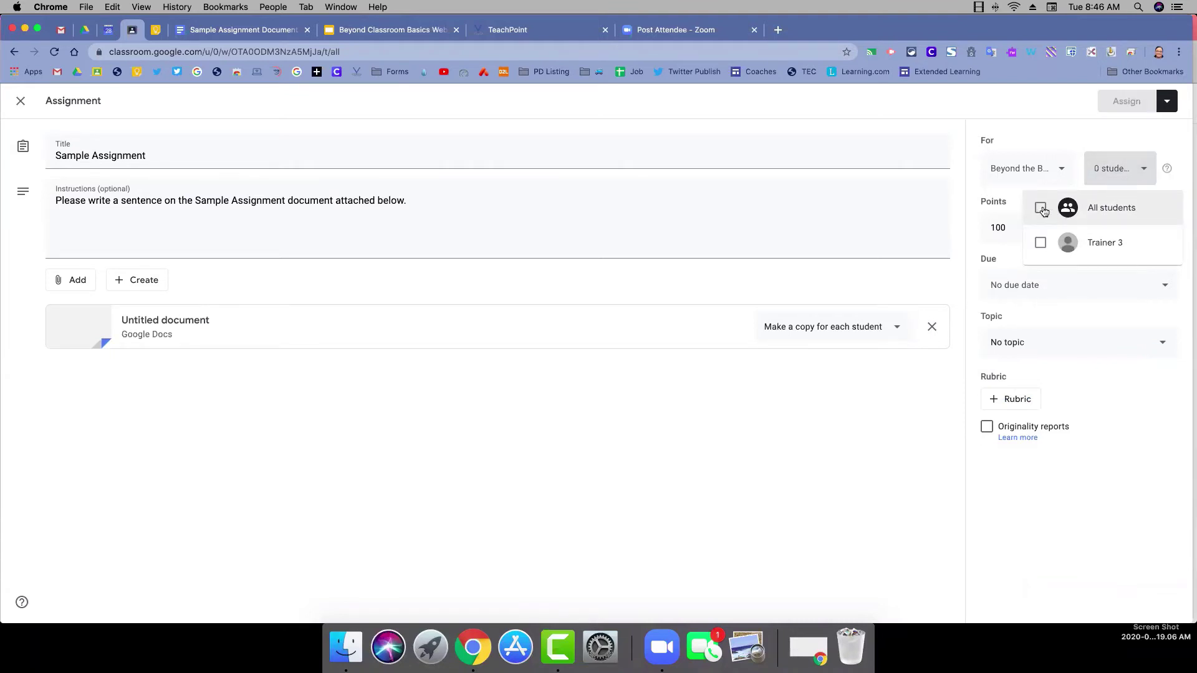
{"action": "left_click", "coordinate": [1041, 243]}
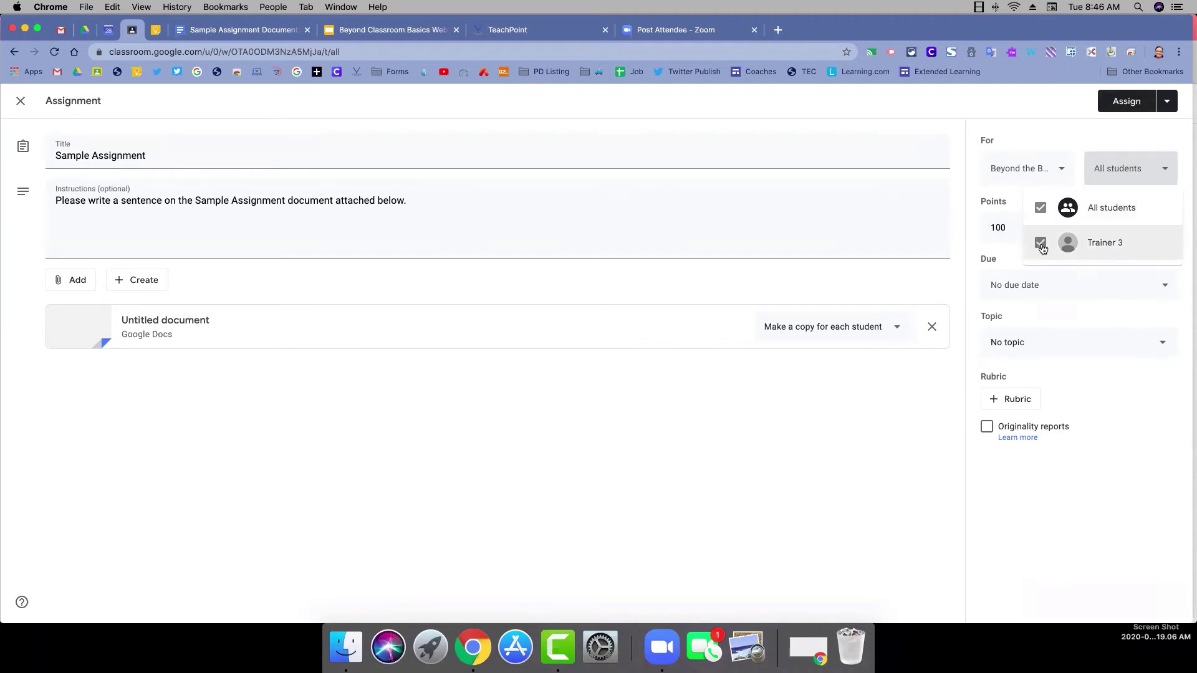
{"action": "left_click", "coordinate": [1160, 174]}
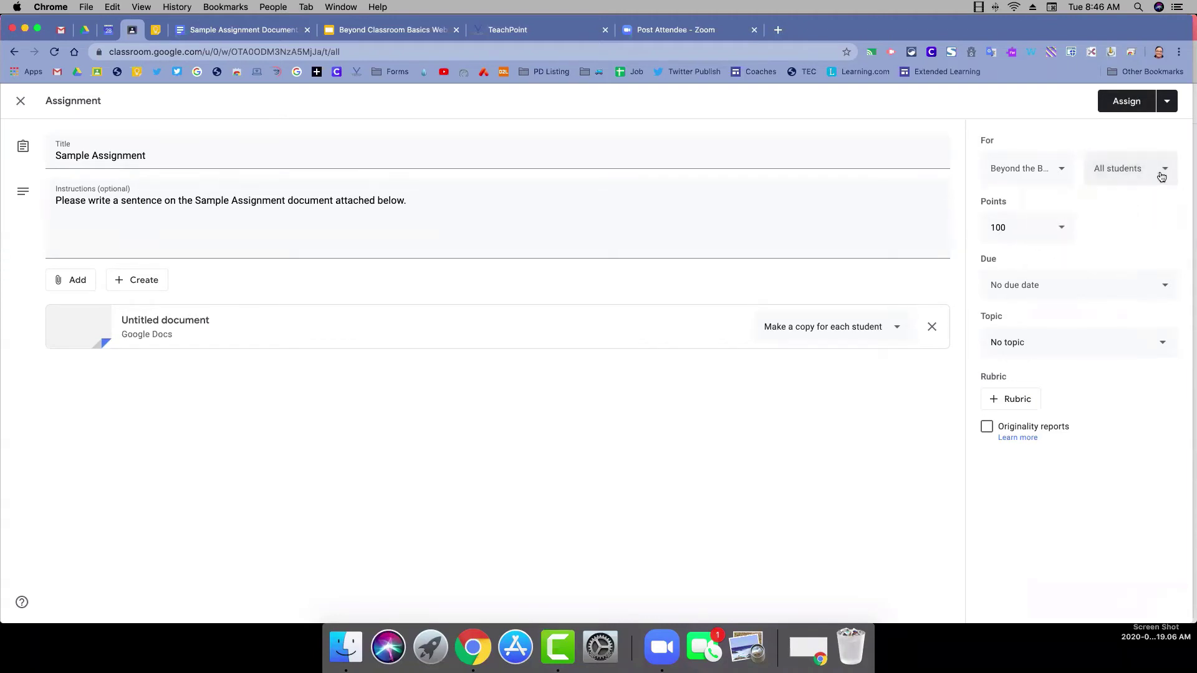
Step: Mark the assignment as Ungraded, then replace that setting with a points value of 1
{"action": "left_click", "coordinate": [1062, 233]}
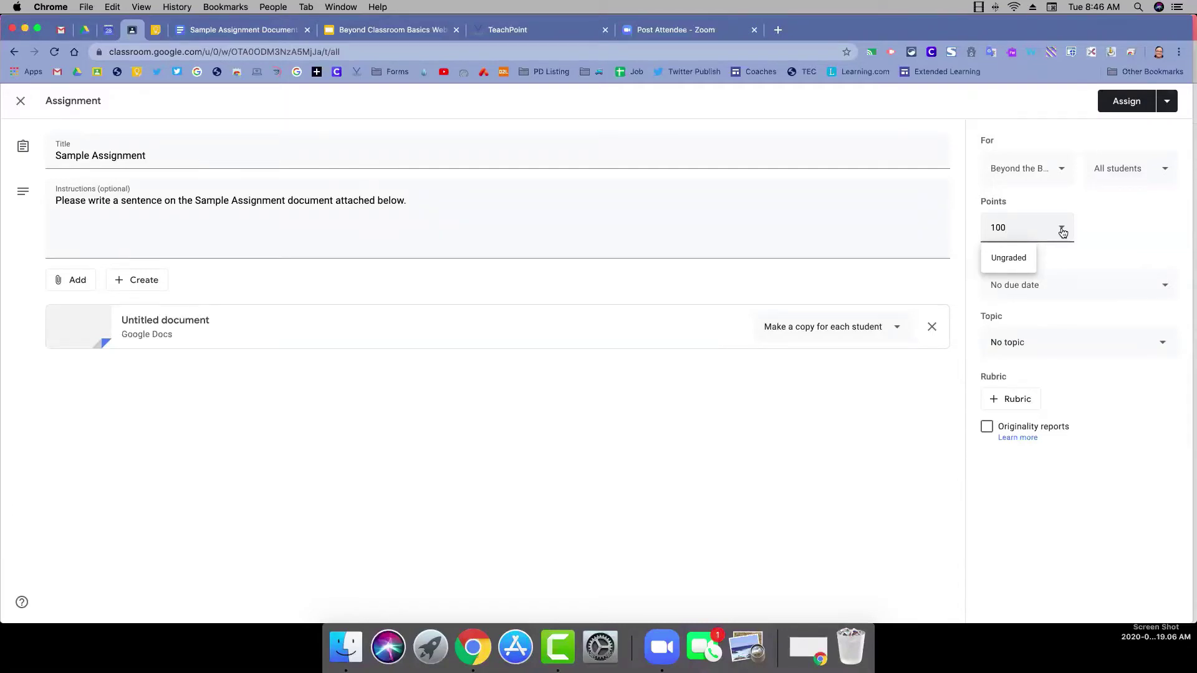
{"action": "left_click", "coordinate": [1017, 259]}
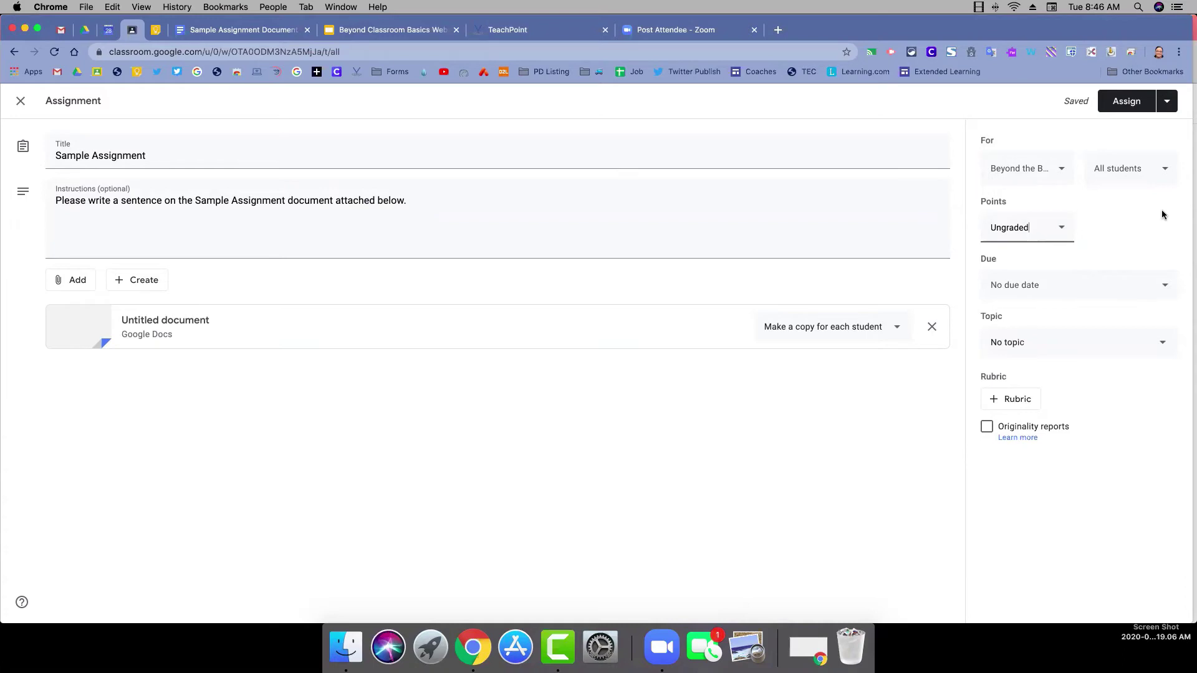
{"action": "left_click", "coordinate": [1062, 231]}
{"action": "key", "text": "BackSpace"}
{"action": "key", "text": "BackSpace"}
{"action": "key", "text": "BackSpace"}
{"action": "key", "text": "BackSpace"}
{"action": "key", "text": "BackSpace"}
{"action": "key", "text": "BackSpace"}
{"action": "key", "text": "BackSpace"}
{"action": "key", "text": "BackSpace"}
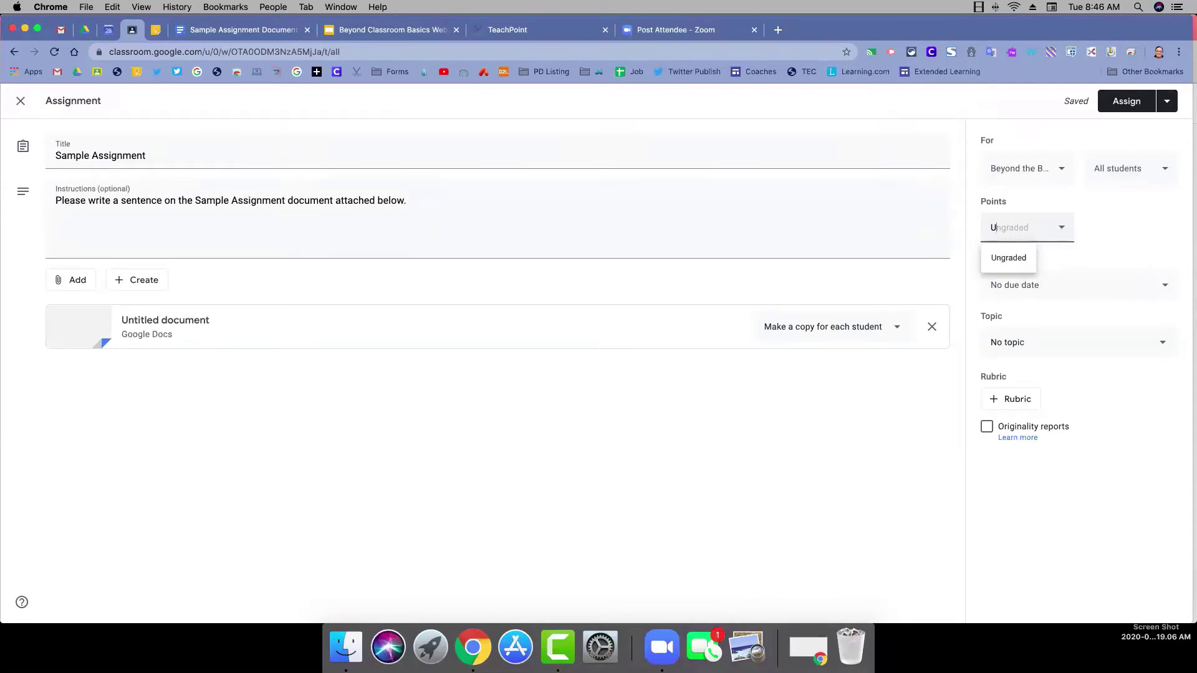
{"action": "type", "text": "1"}
{"action": "left_click", "coordinate": [1139, 218]}
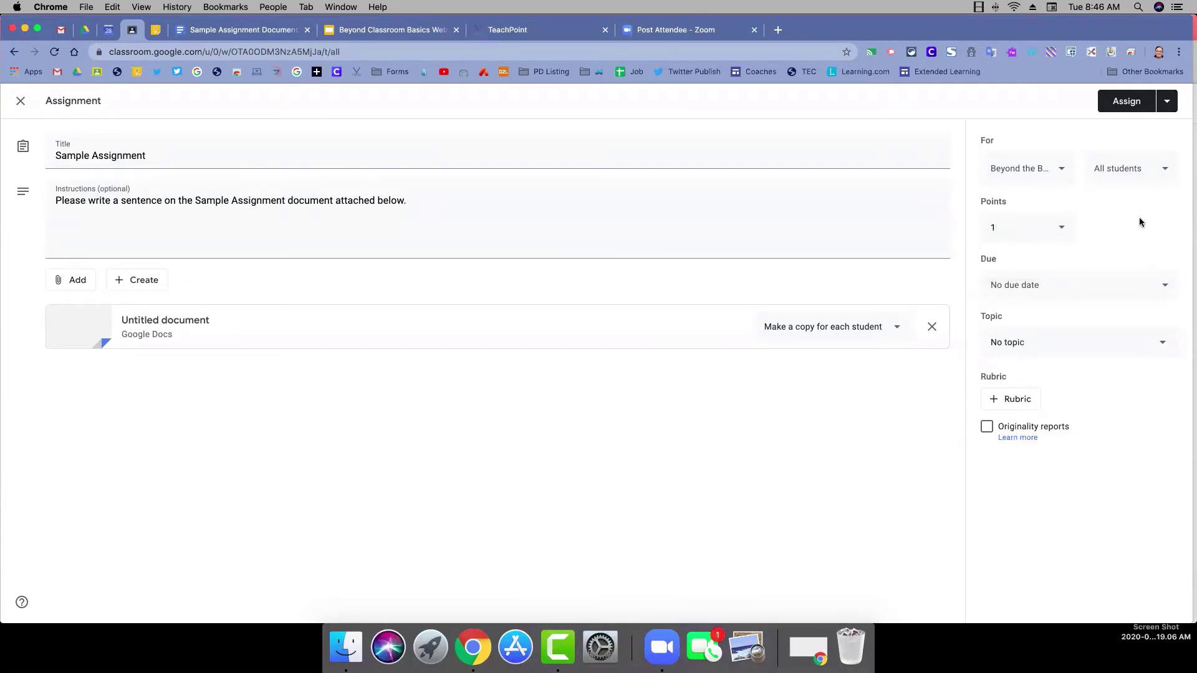
Step: Set the assignment's points to 4
{"action": "left_click", "coordinate": [1053, 226]}
{"action": "key", "text": "BackSpace"}
{"action": "type", "text": "4"}
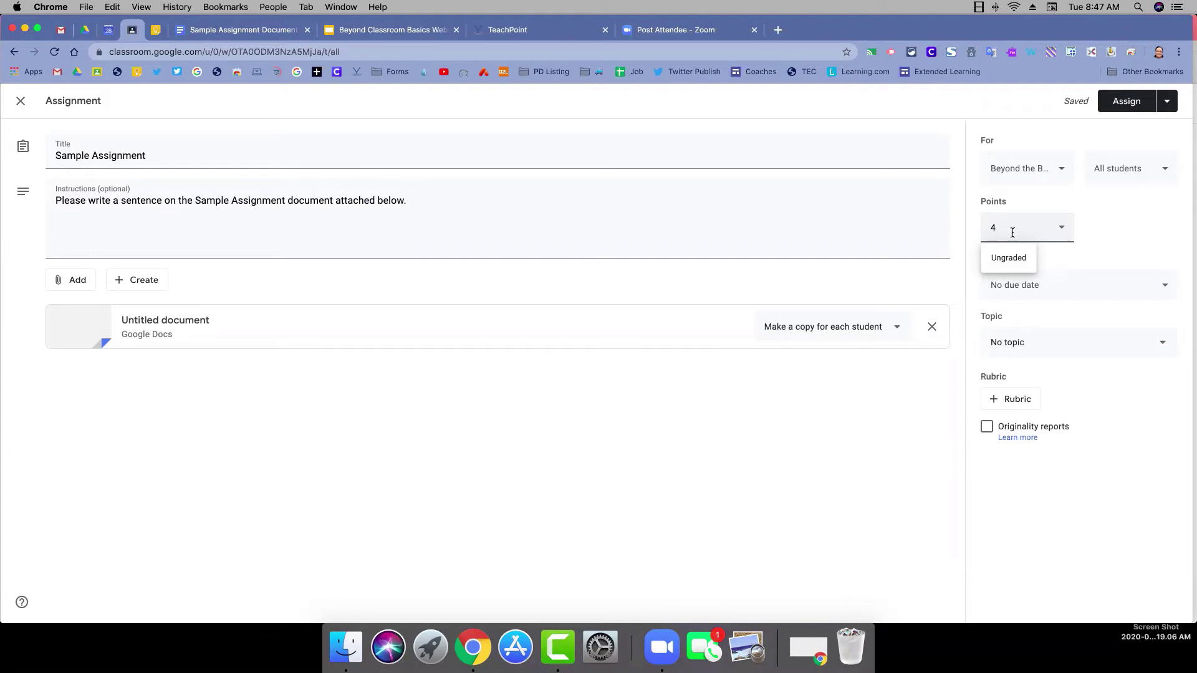
{"action": "left_click", "coordinate": [1106, 226]}
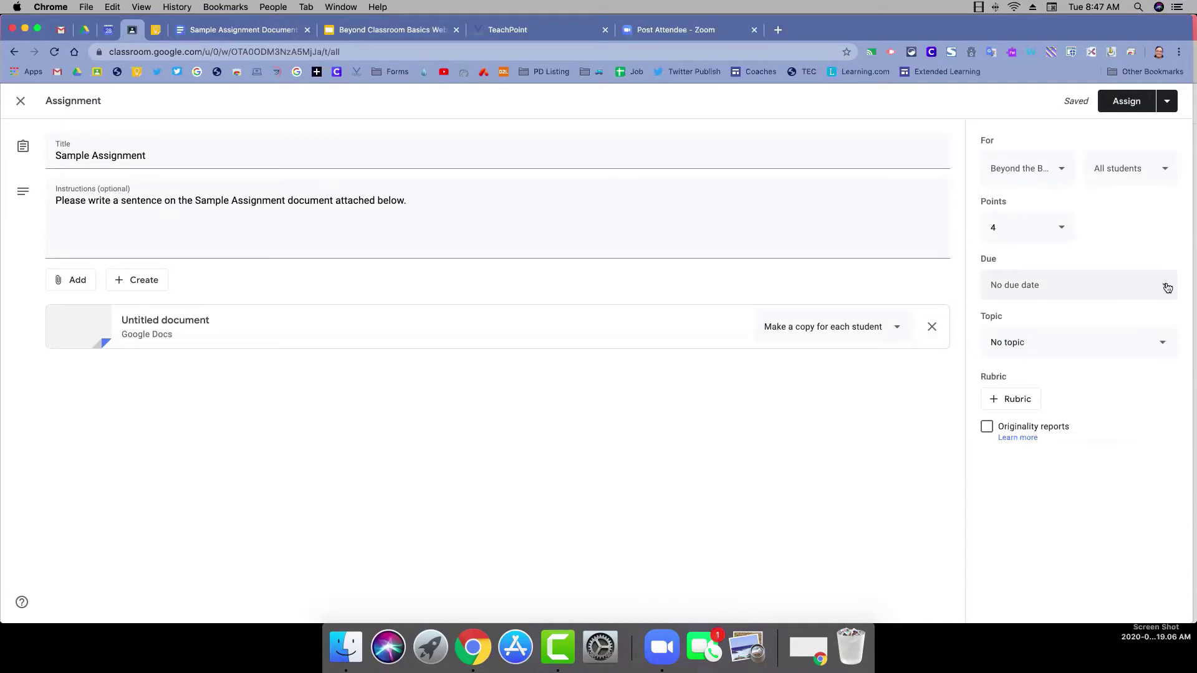
Step: Set the due date to Apr 30, 2020 without a time, and assign Sample Assignment to the class
{"action": "left_click", "coordinate": [1167, 287]}
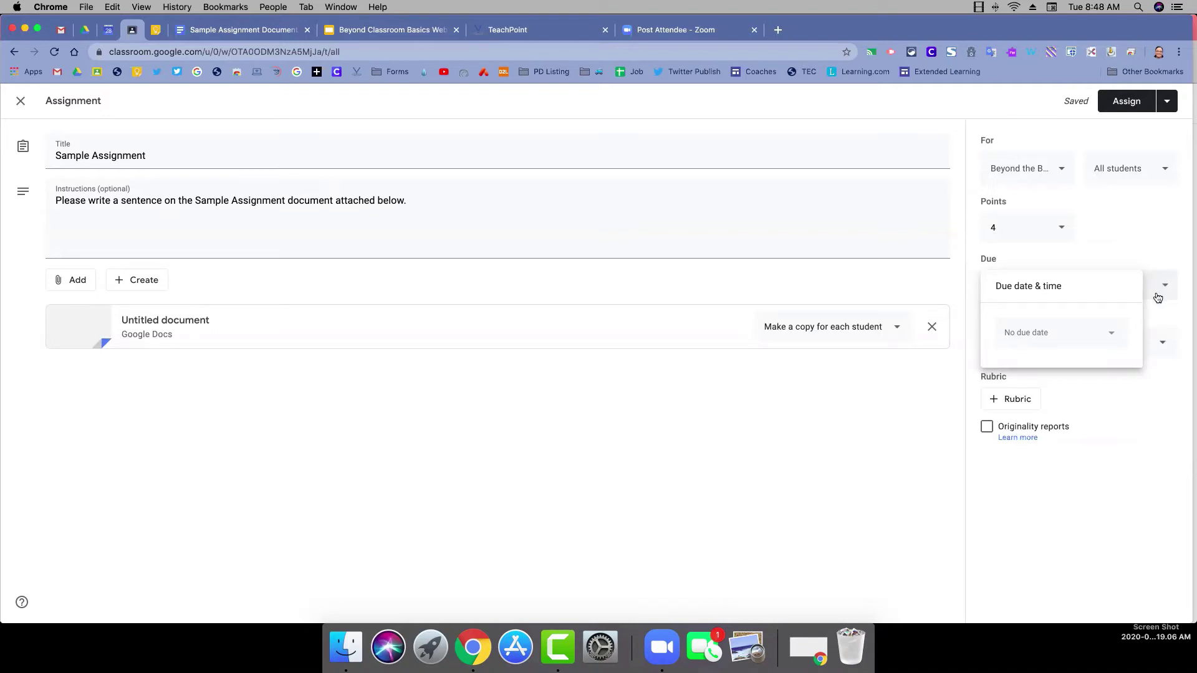
{"action": "left_click", "coordinate": [1159, 258]}
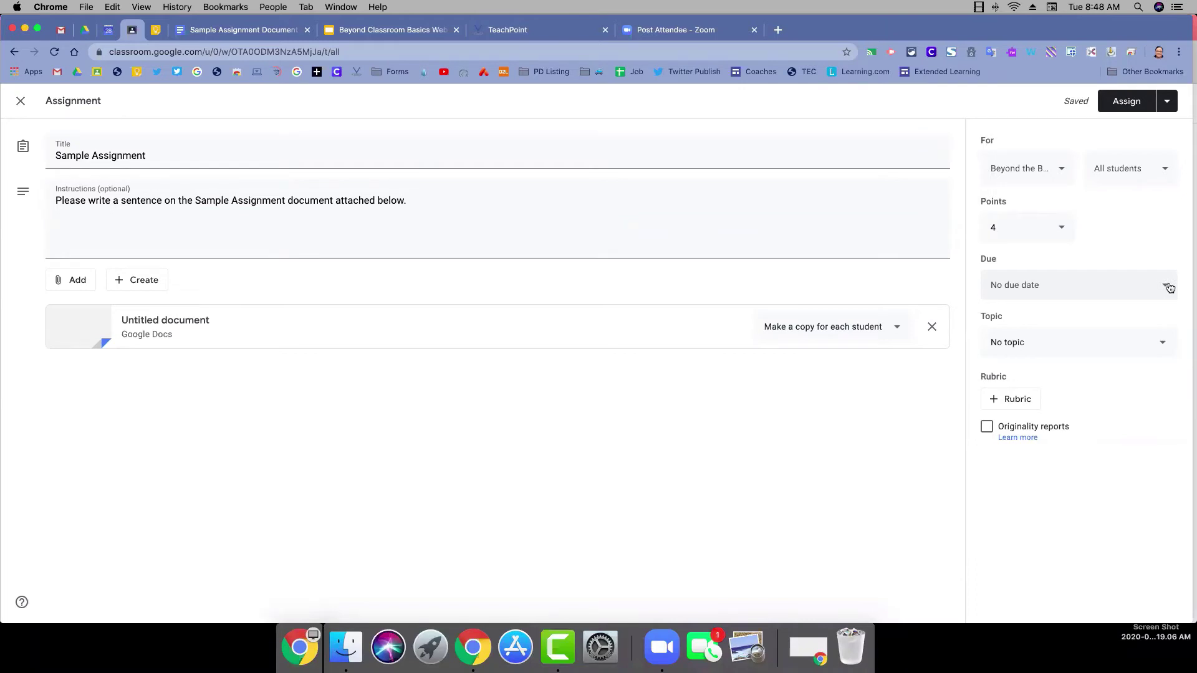
{"action": "left_click", "coordinate": [1169, 287]}
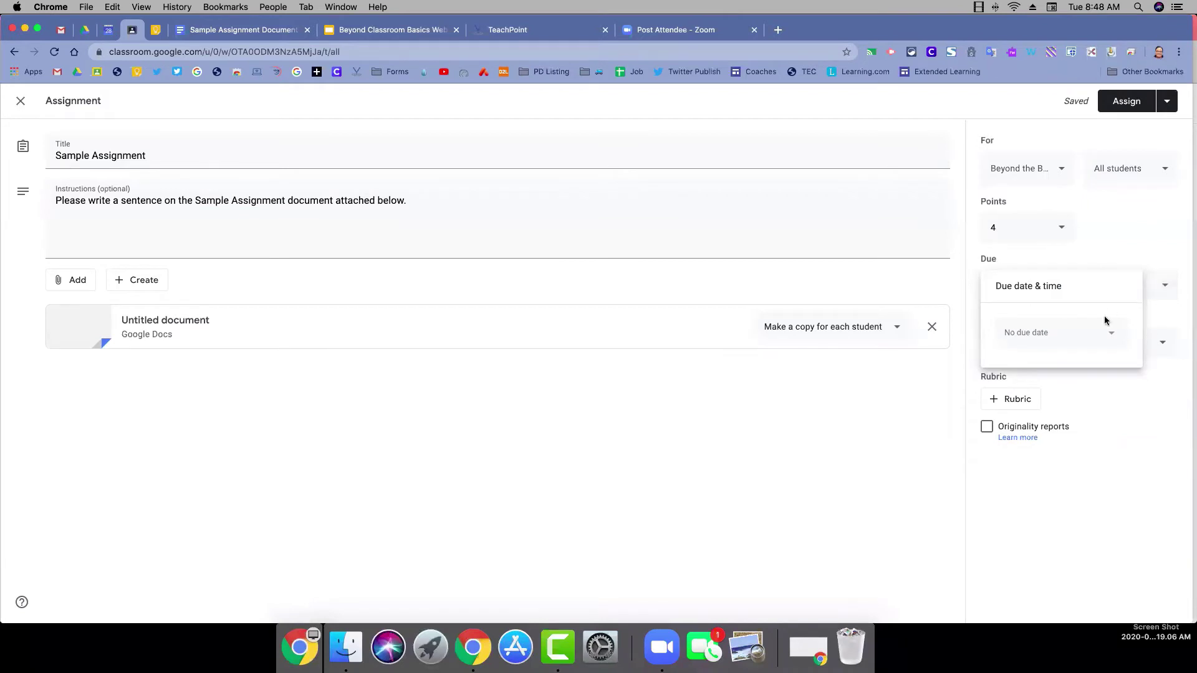
{"action": "left_click", "coordinate": [1107, 340]}
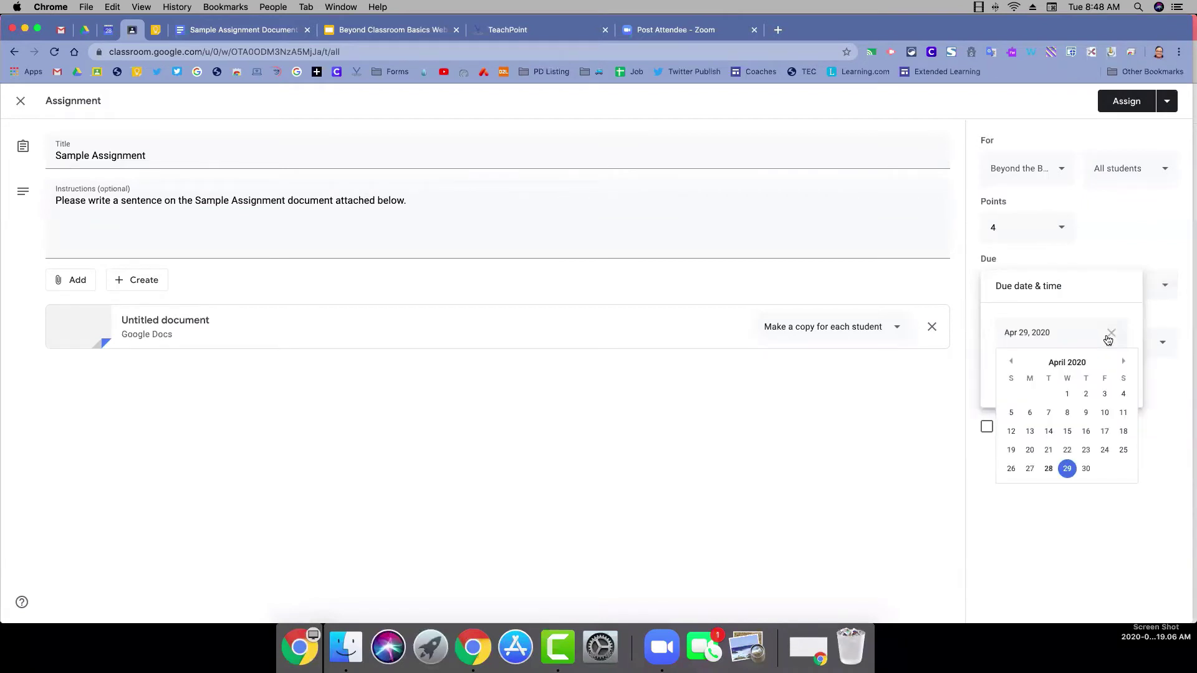
{"action": "left_click", "coordinate": [1086, 470]}
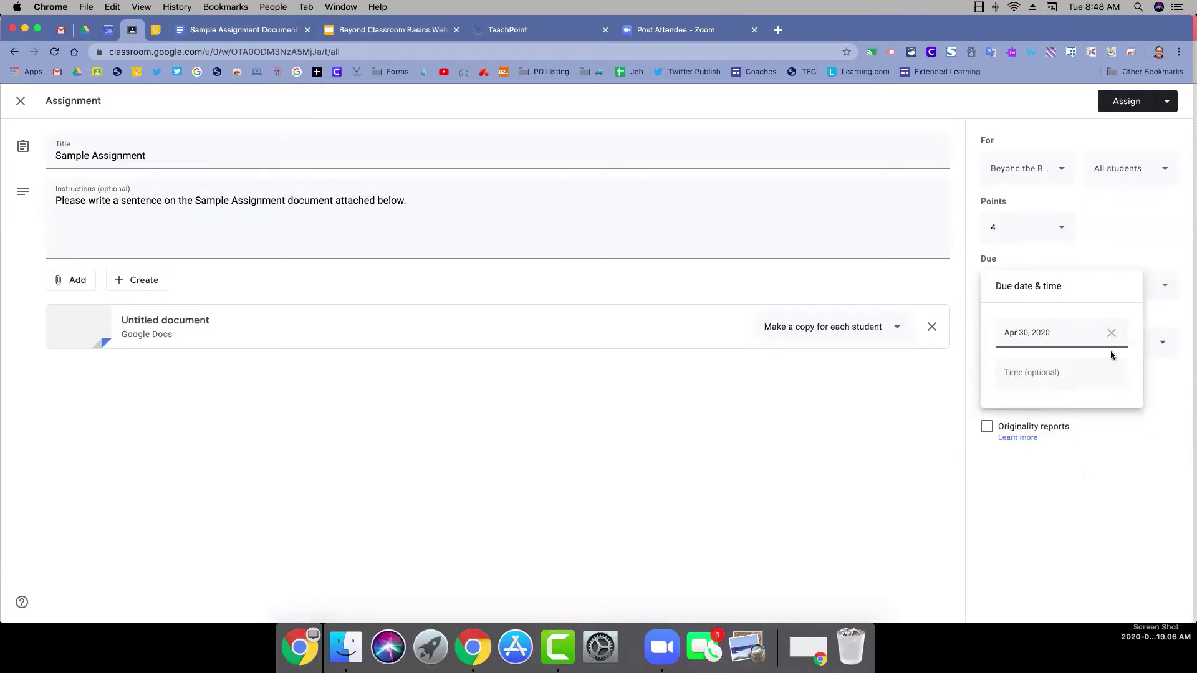
{"action": "left_click", "coordinate": [1149, 211]}
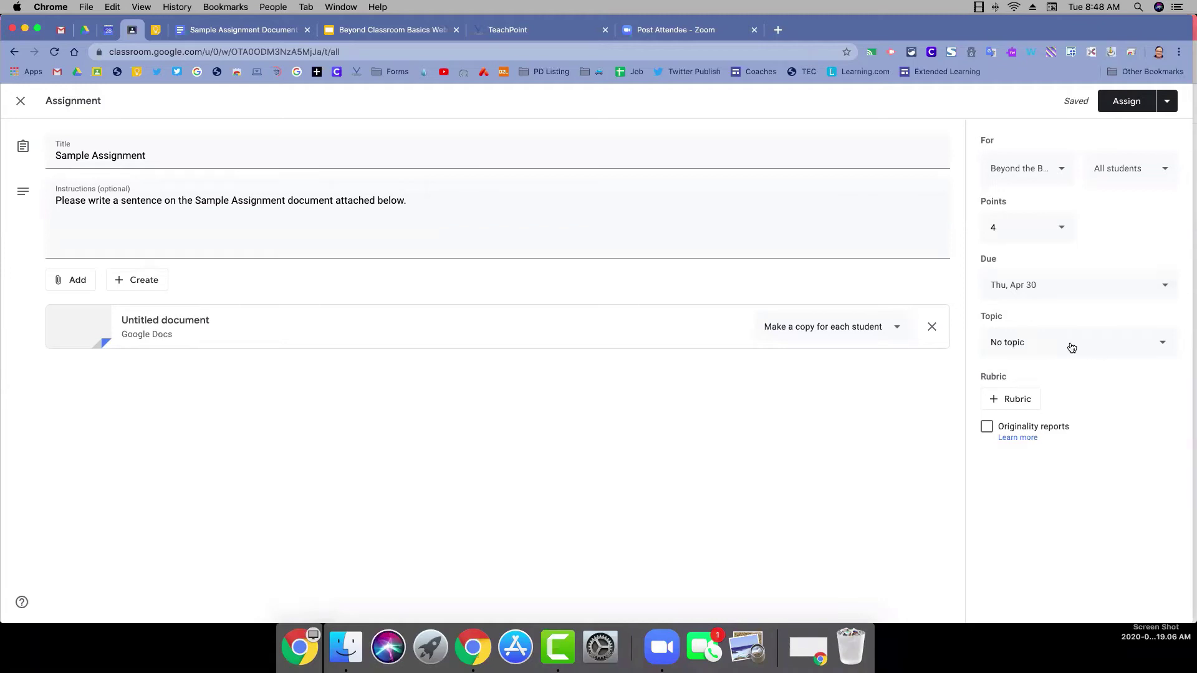
{"action": "left_click", "coordinate": [1130, 104]}
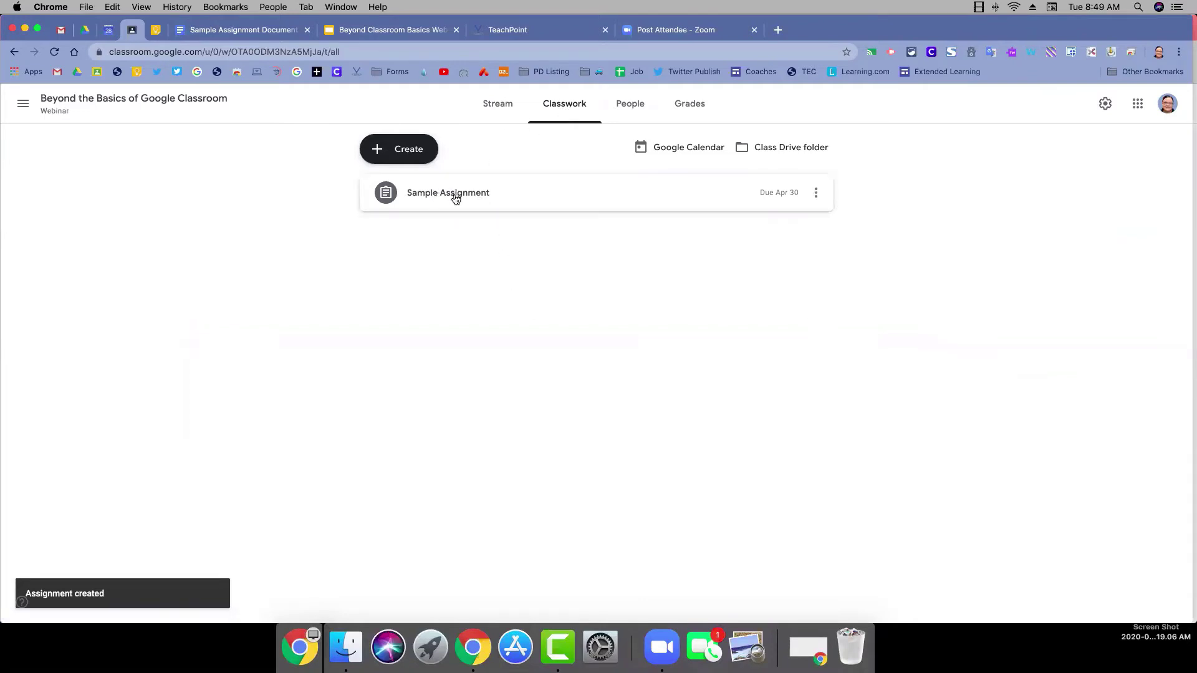
Step: Switch to the student's Classroom window and open the Sample Assignment post from the updated class stream
{"action": "left_click", "coordinate": [1191, 31]}
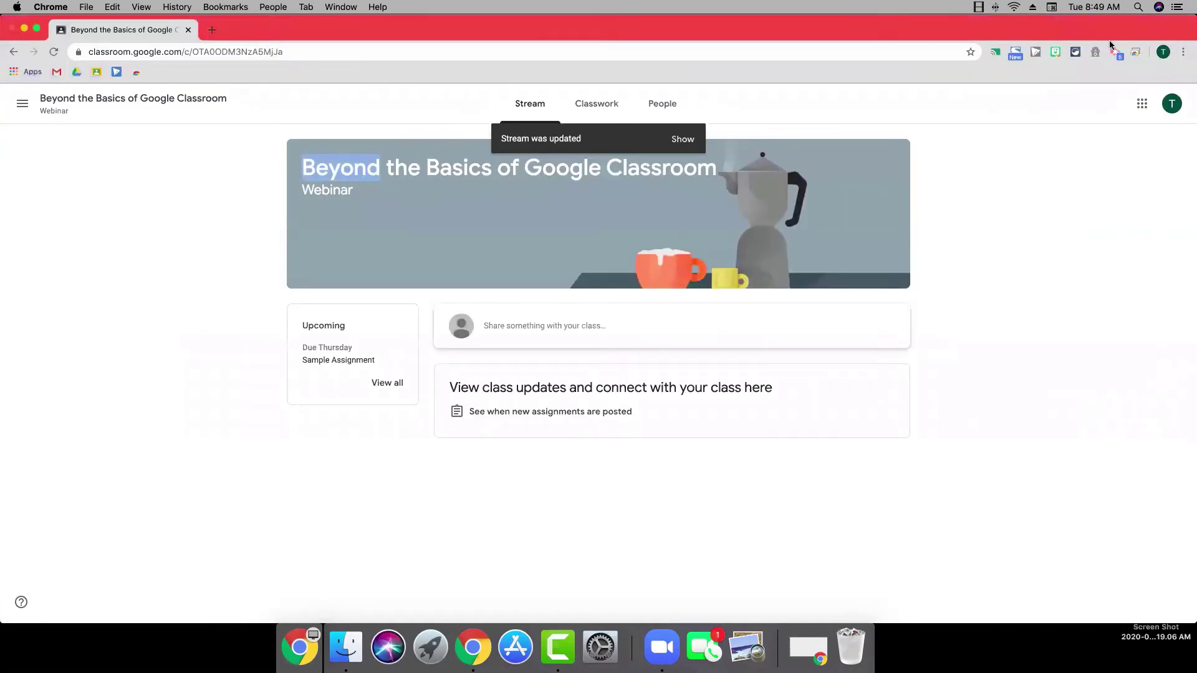
{"action": "left_click", "coordinate": [977, 242]}
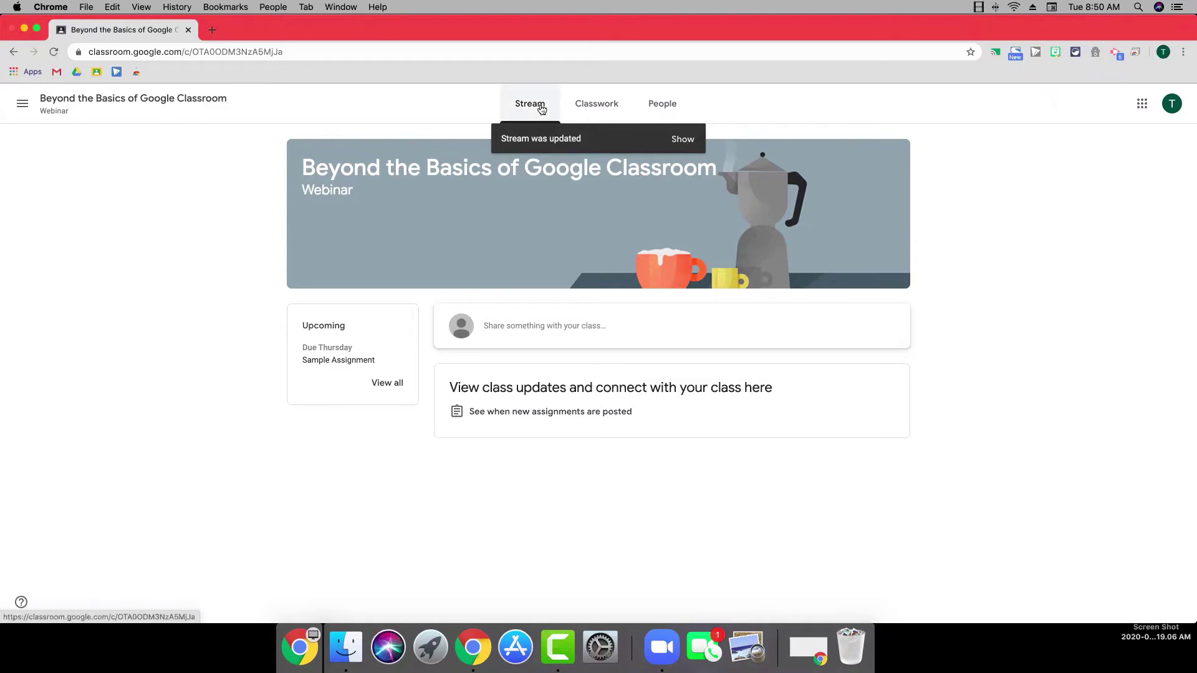
{"action": "left_click", "coordinate": [677, 141]}
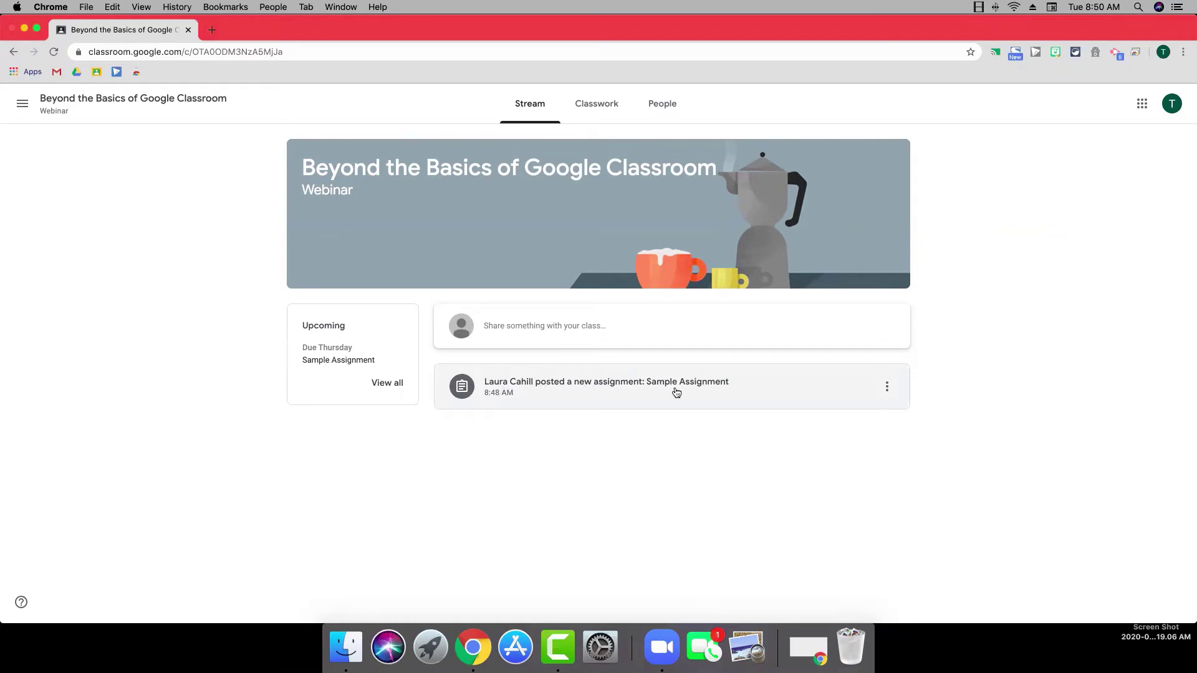
{"action": "left_click", "coordinate": [621, 396]}
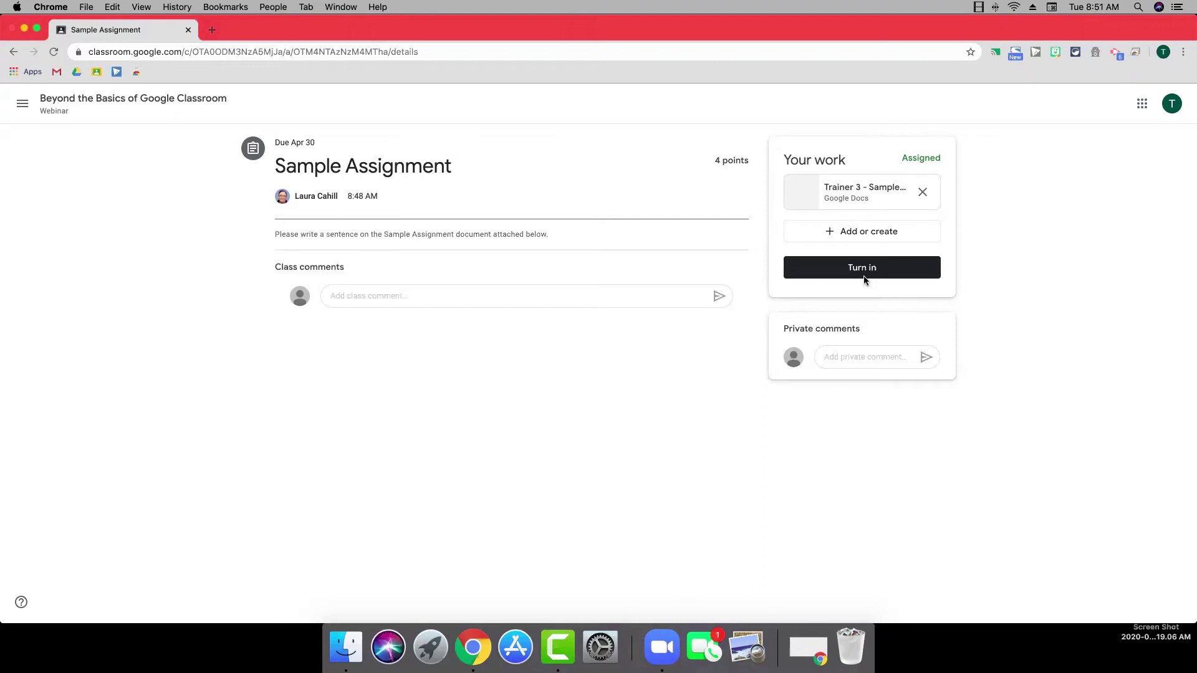
Step: Open the student's copy of the Sample Assignment Document and add "This is my sentence." on a new line below the instruction
{"action": "left_click", "coordinate": [844, 187]}
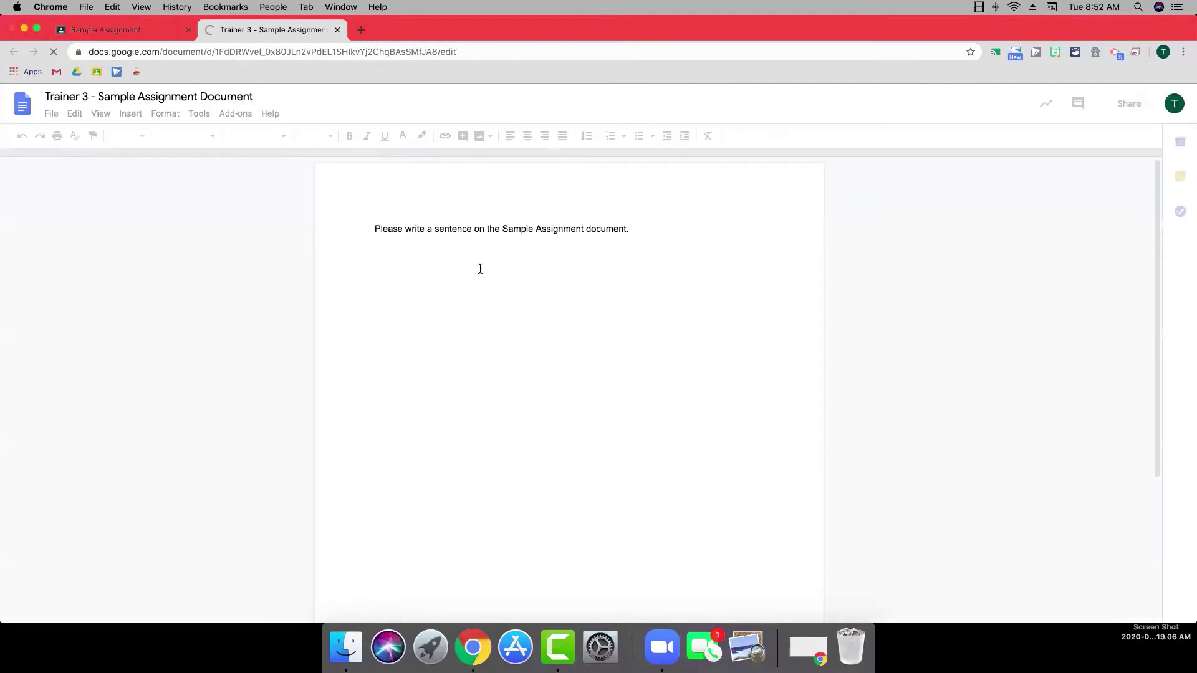
{"action": "left_click", "coordinate": [697, 230]}
{"action": "key", "text": "Return"}
{"action": "key", "text": "Return"}
{"action": "type", "text": "This"}
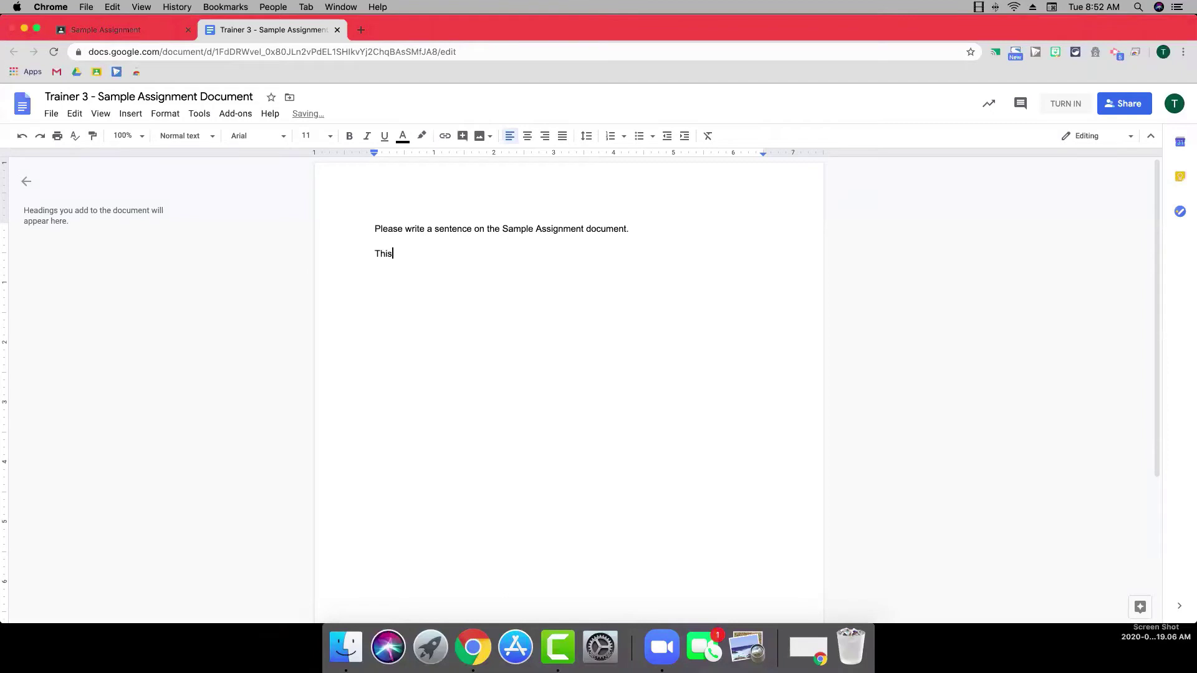
{"action": "type", "text": " is my sentence."}
{"action": "key", "text": "Return"}
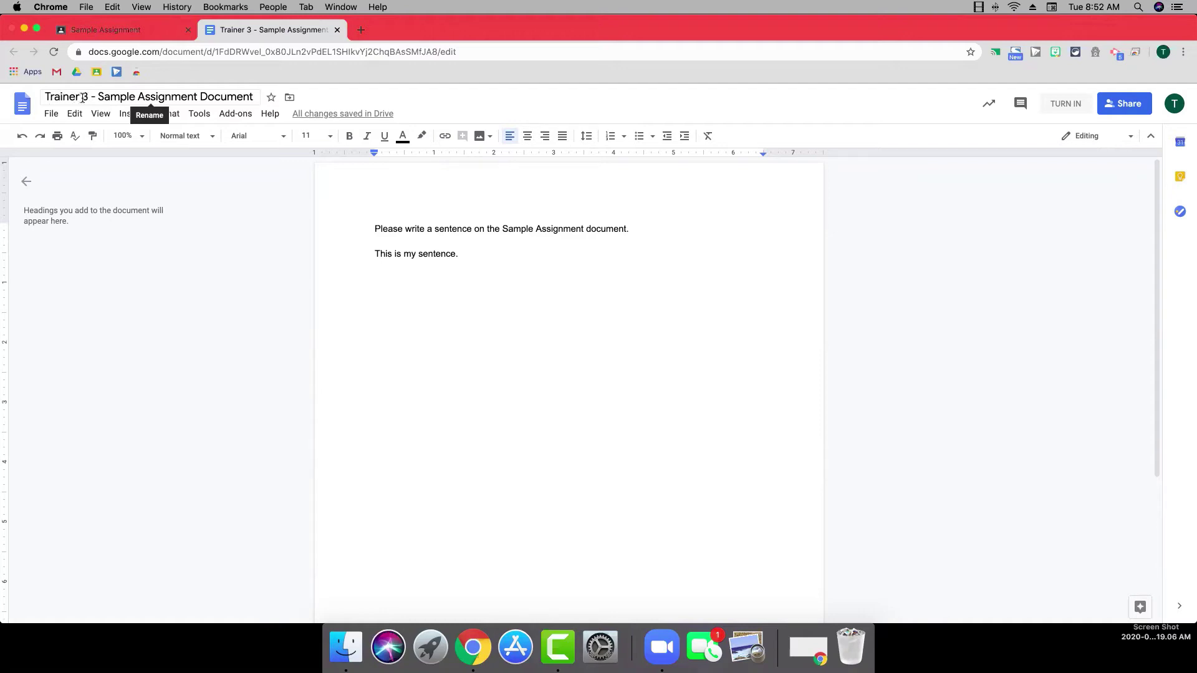
Step: Back in the student's assignment, post the private comment "I hope this is what you were looking for." and turn in the work
{"action": "left_click", "coordinate": [136, 39]}
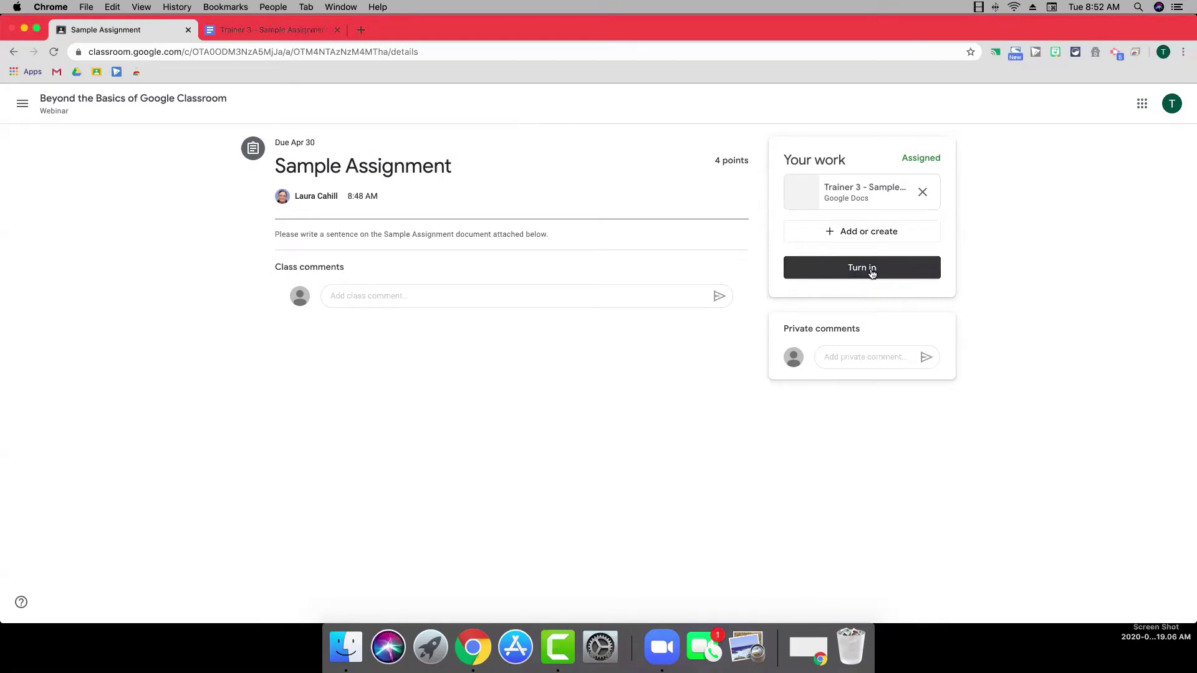
{"action": "left_click", "coordinate": [831, 359]}
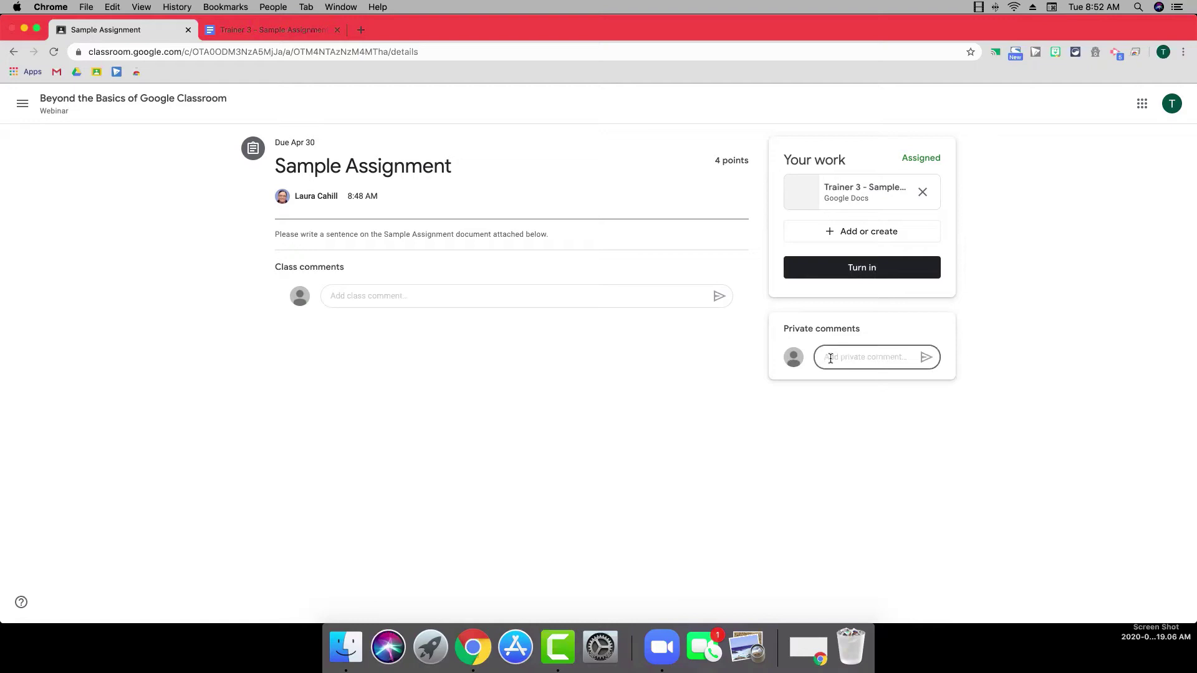
{"action": "type", "text": "I hope this is what you were looking for."}
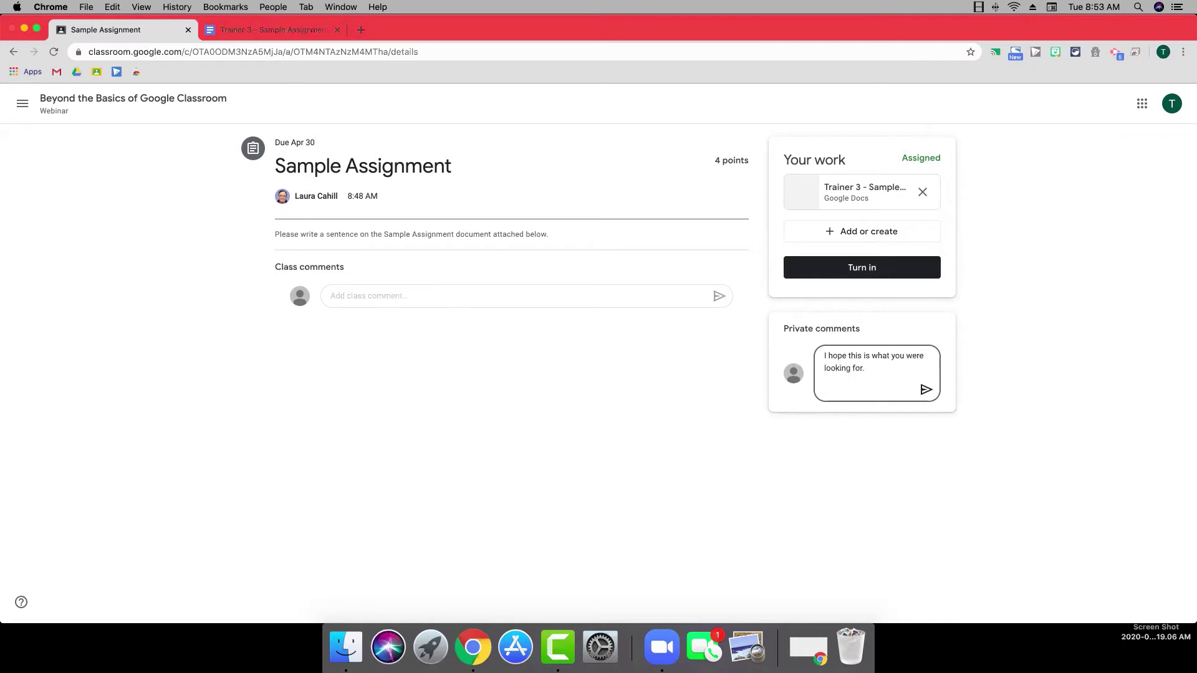
{"action": "left_click", "coordinate": [926, 389]}
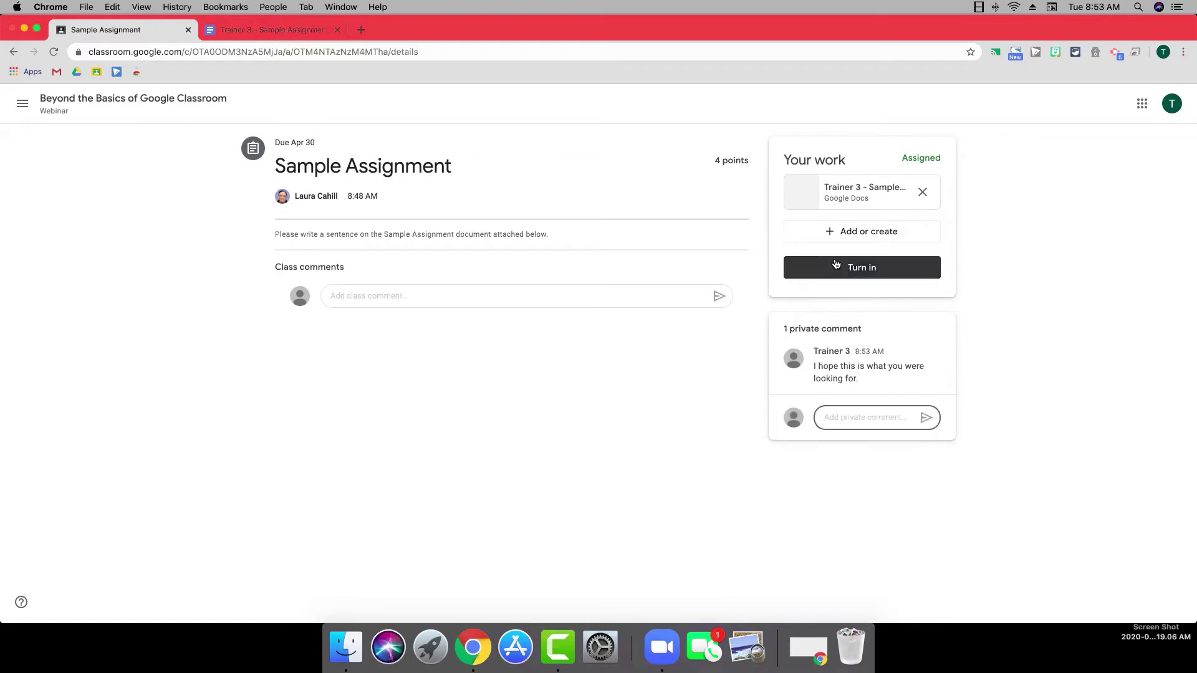
{"action": "left_click", "coordinate": [856, 273]}
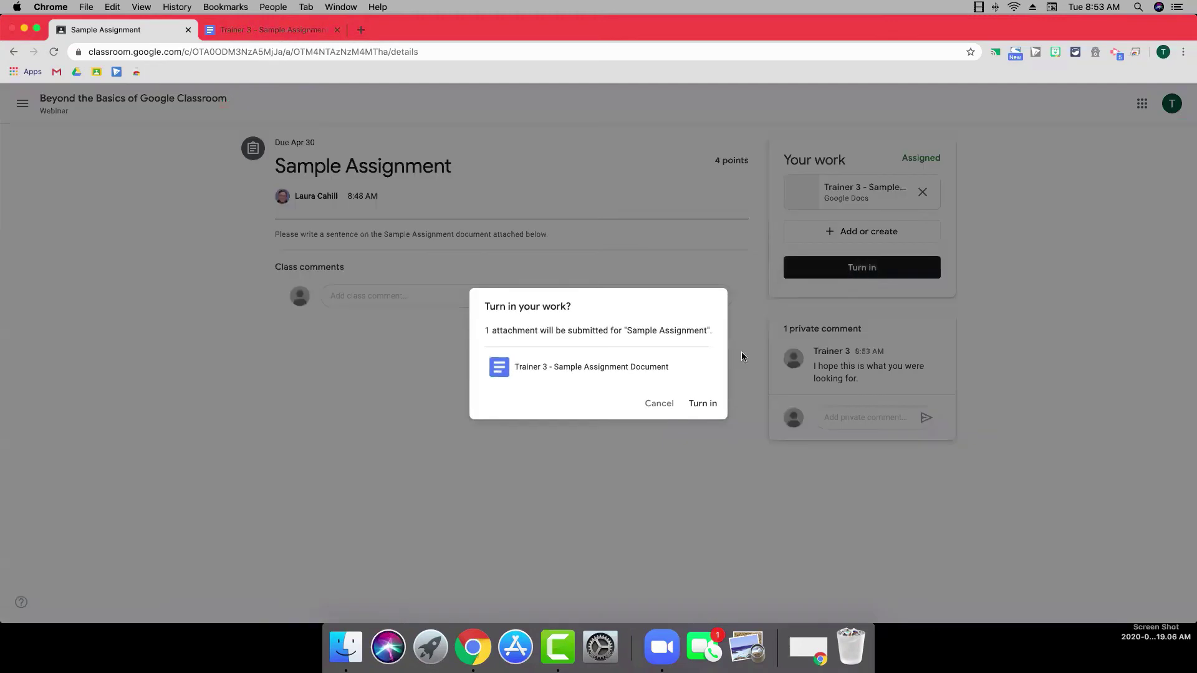
{"action": "left_click", "coordinate": [701, 404]}
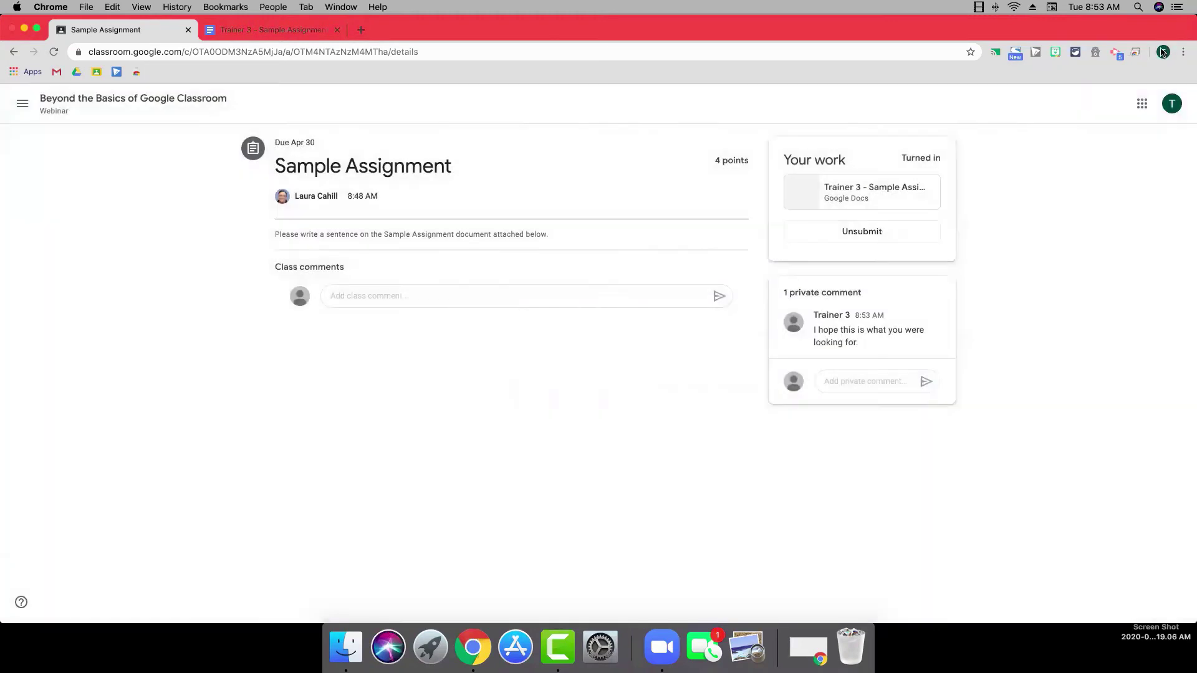
Step: Switch back to the teacher's Chrome profile and expand Sample Assignment in the classwork list to check its submission status
{"action": "left_click", "coordinate": [1162, 52]}
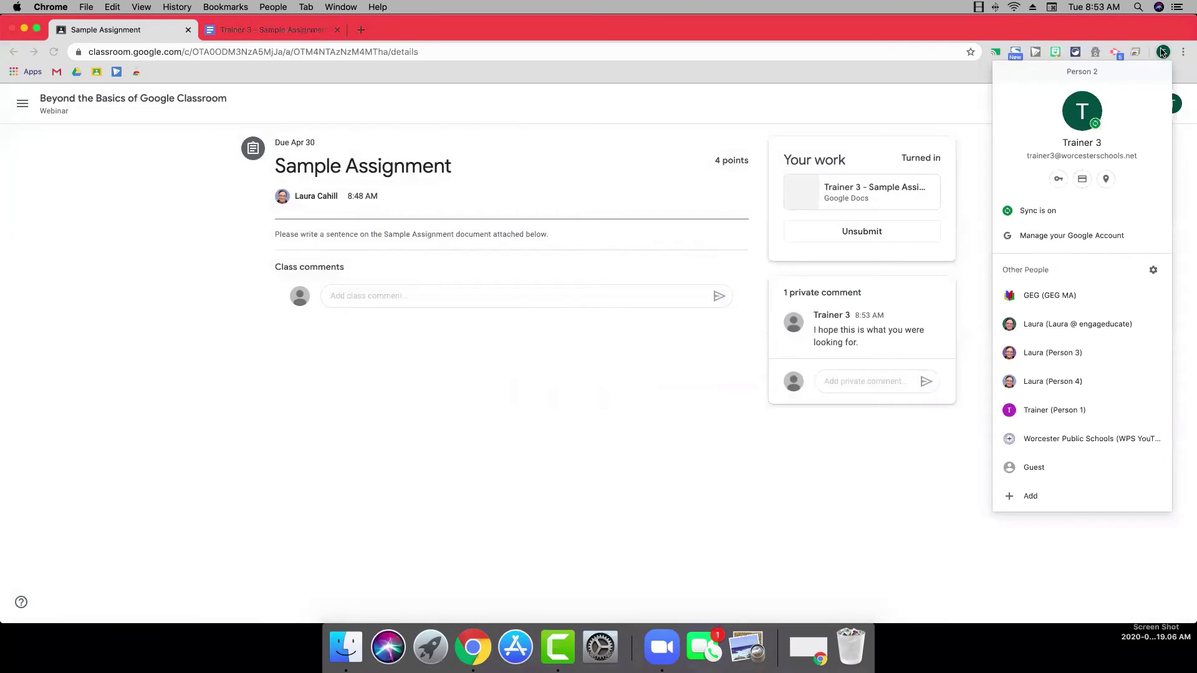
{"action": "left_click", "coordinate": [1073, 382]}
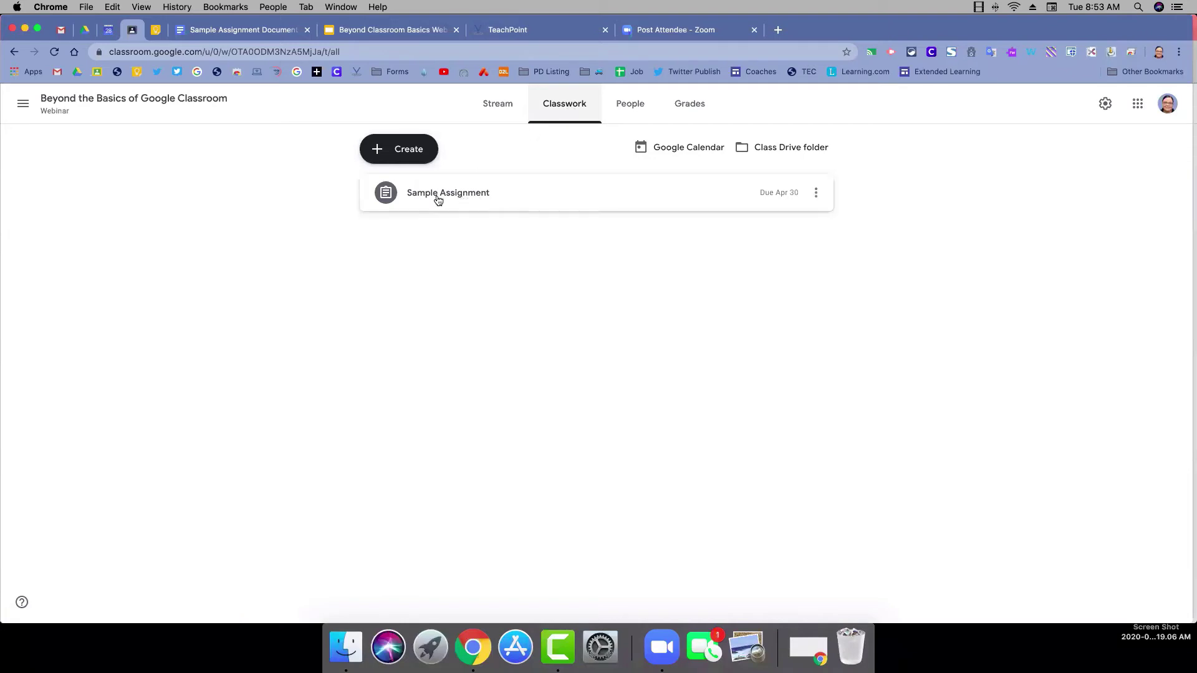
{"action": "left_click", "coordinate": [477, 197]}
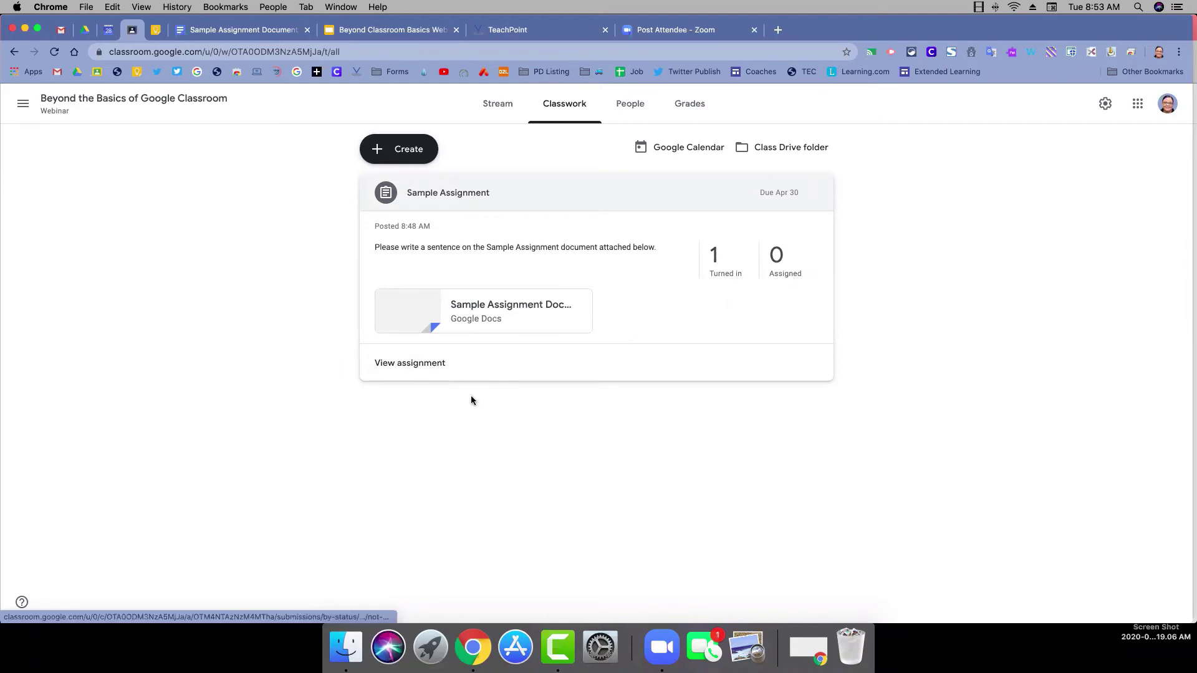
Step: Open the student's submitted document from the Sample Assignment's student work and view the student list in the grading view
{"action": "left_click", "coordinate": [423, 368]}
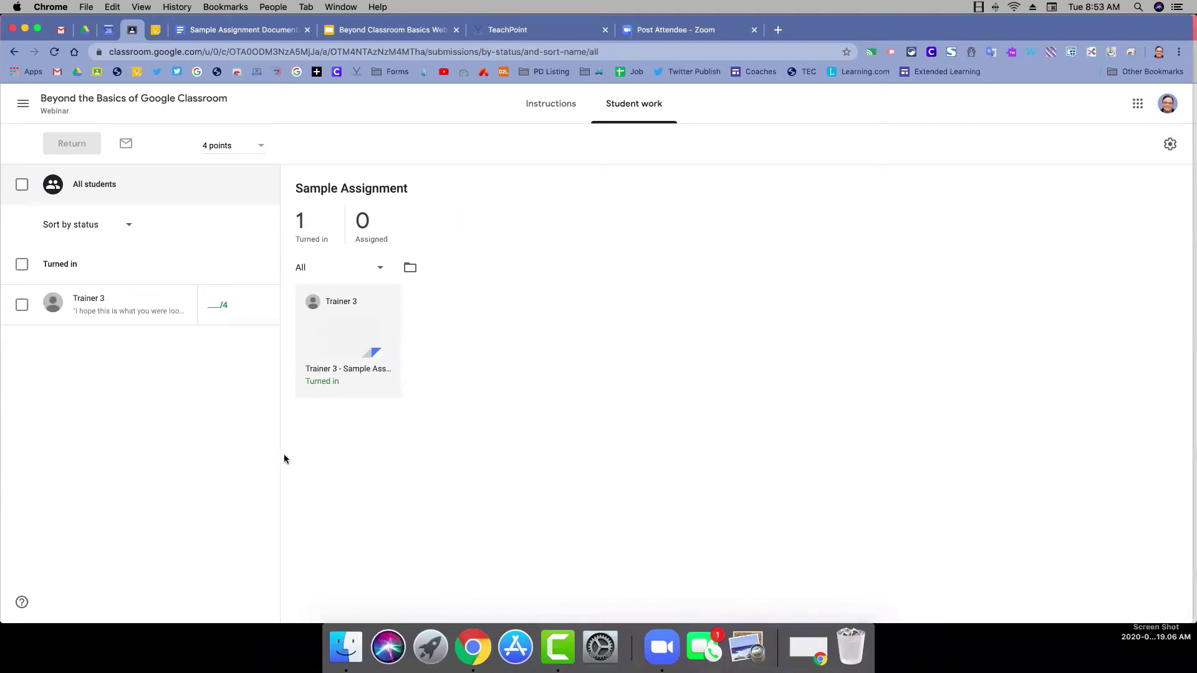
{"action": "left_click", "coordinate": [99, 302]}
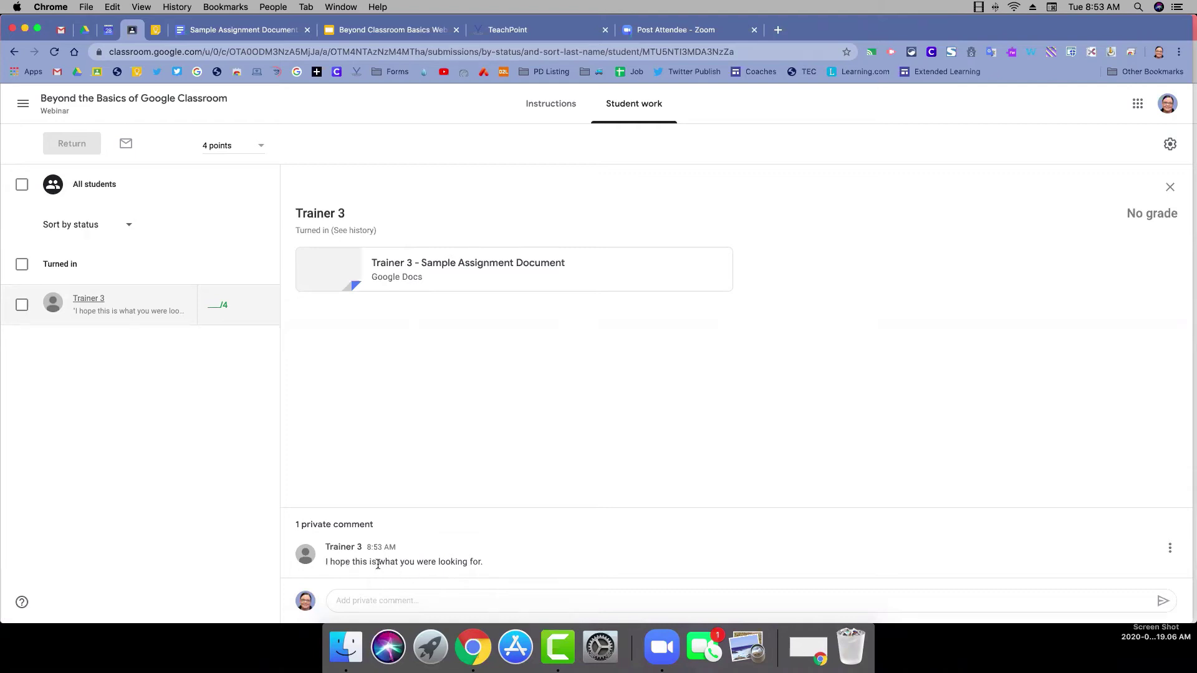
{"action": "left_click", "coordinate": [384, 600]}
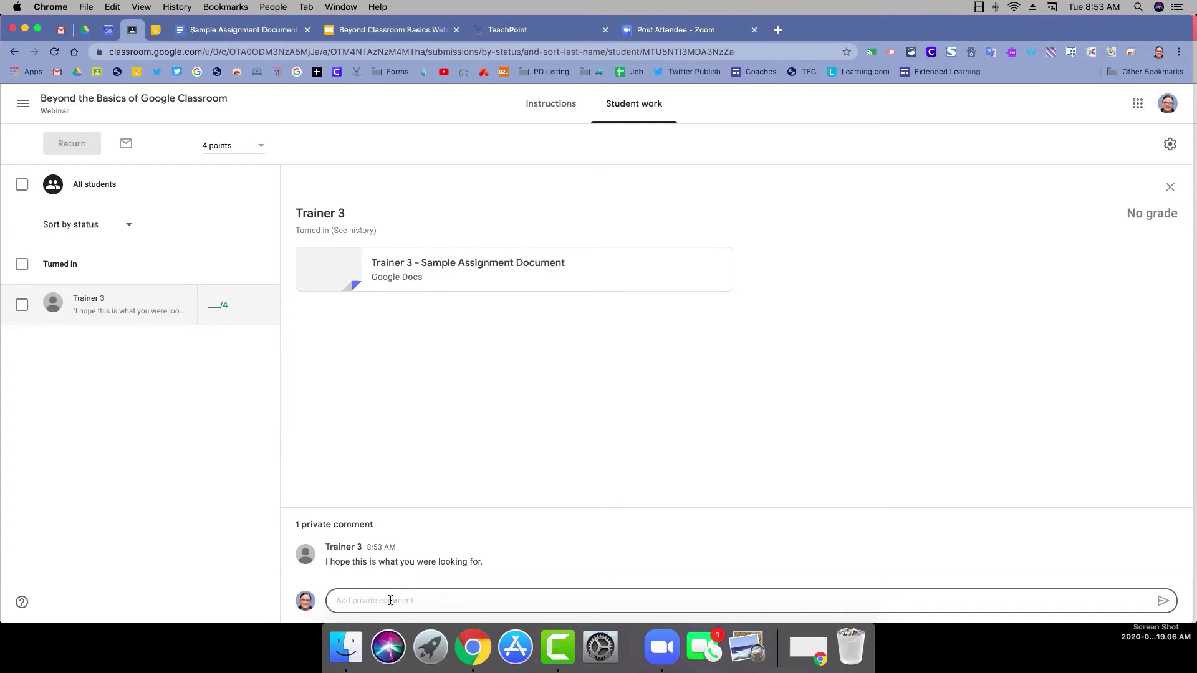
{"action": "left_click", "coordinate": [453, 269]}
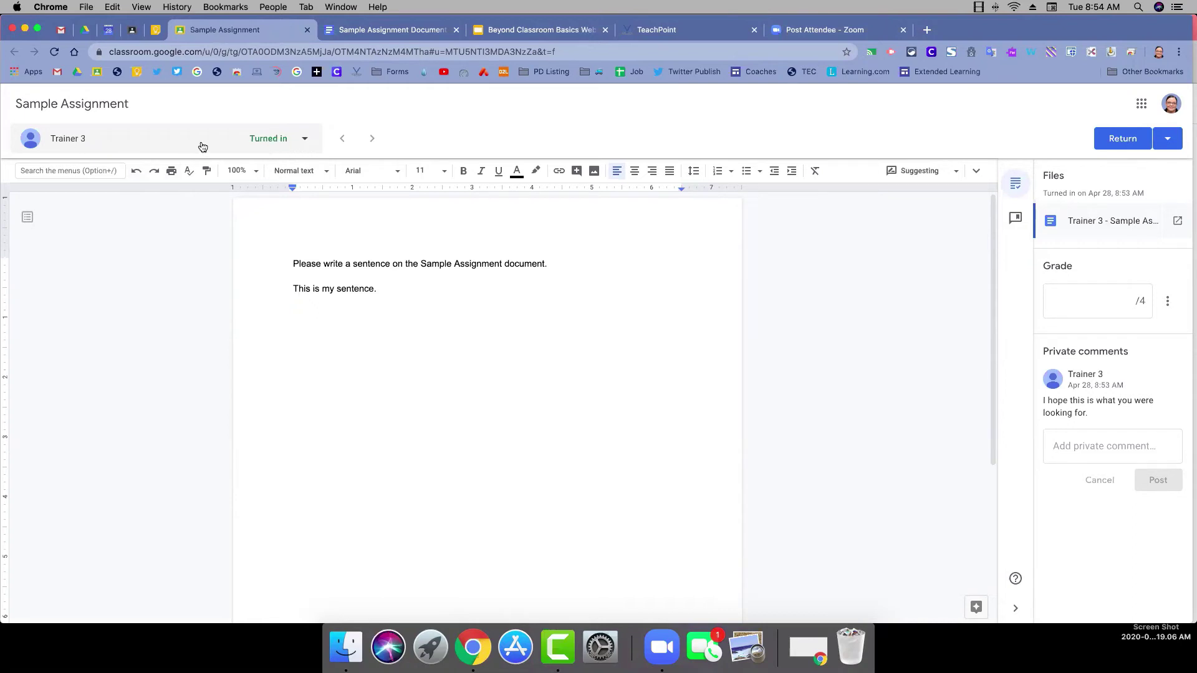
{"action": "left_click", "coordinate": [305, 141]}
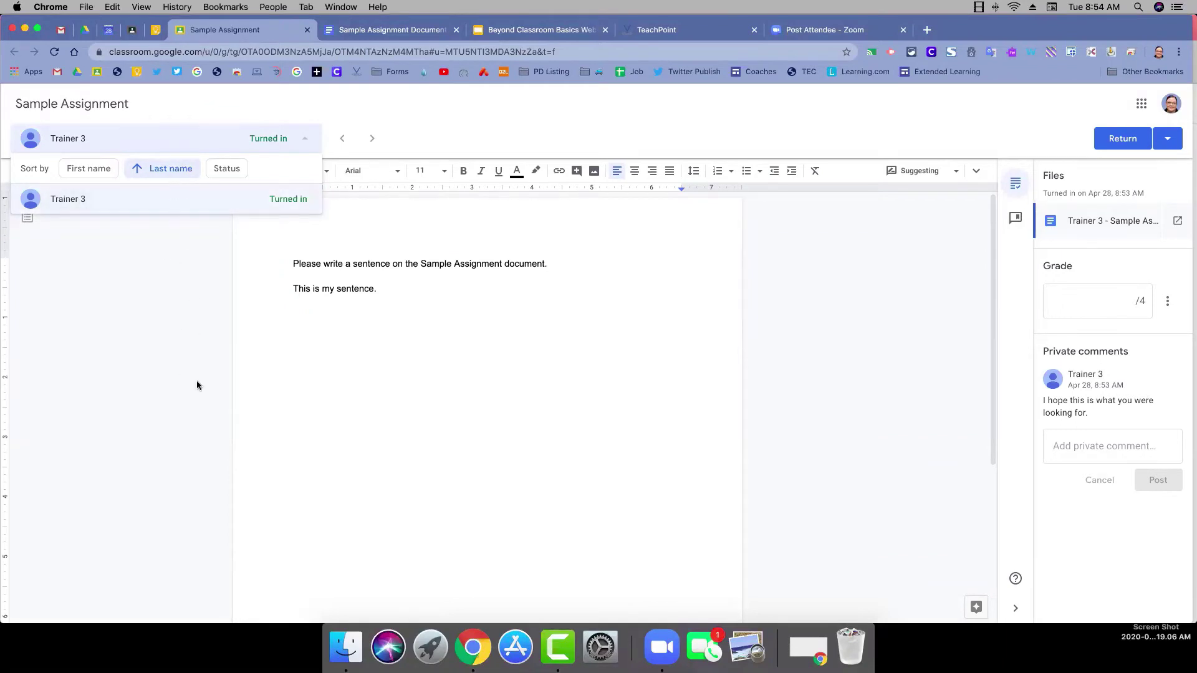
{"action": "left_click", "coordinate": [304, 140]}
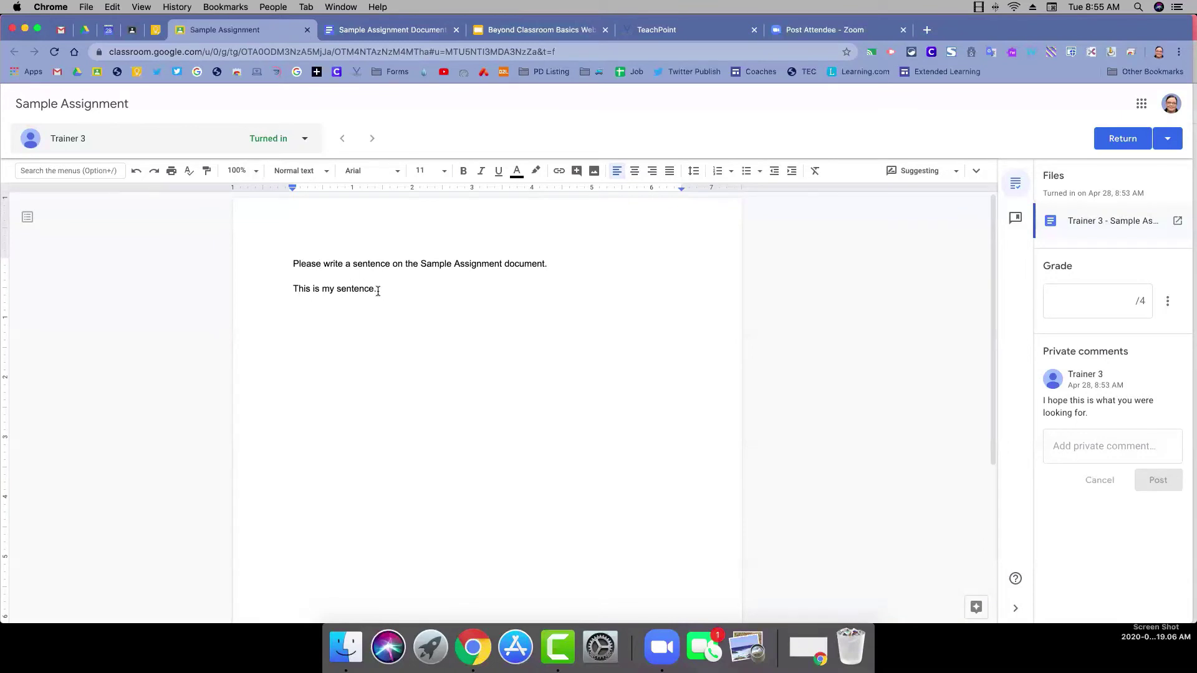
Step: Comment on "This is my sentence" in the submitted document: "This is a complete sentence but I would like more detail about the topic."
{"action": "left_click_drag", "start_coordinate": [376, 289], "coordinate": [293, 289]}
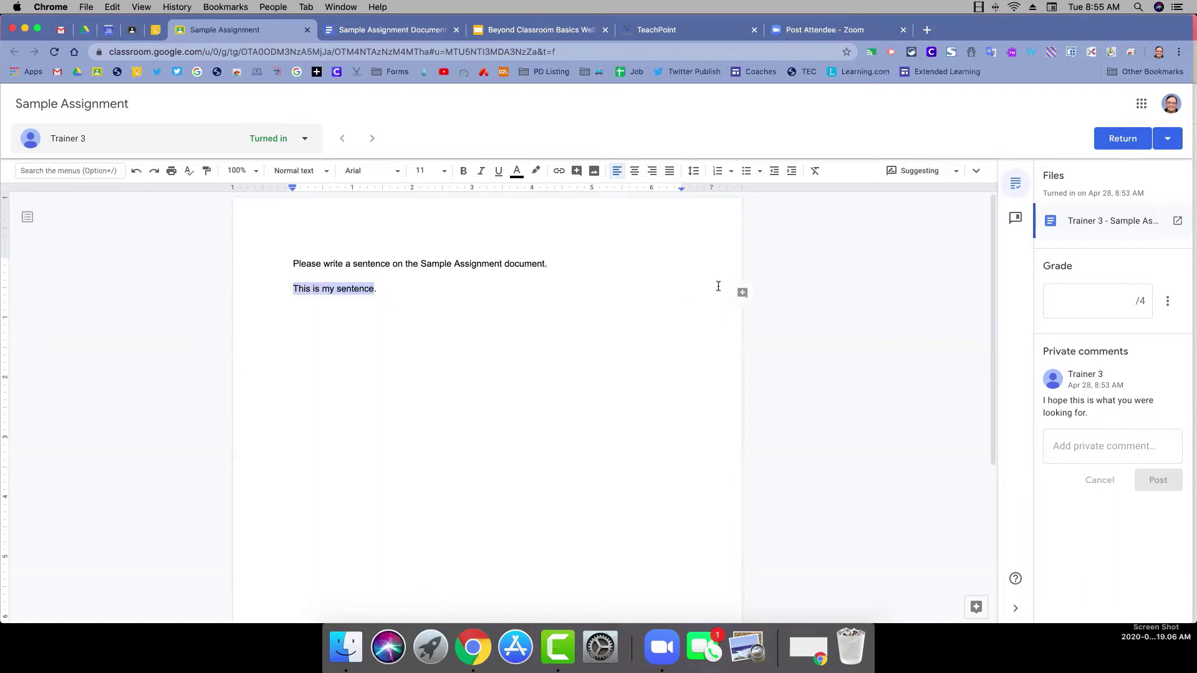
{"action": "left_click", "coordinate": [742, 294]}
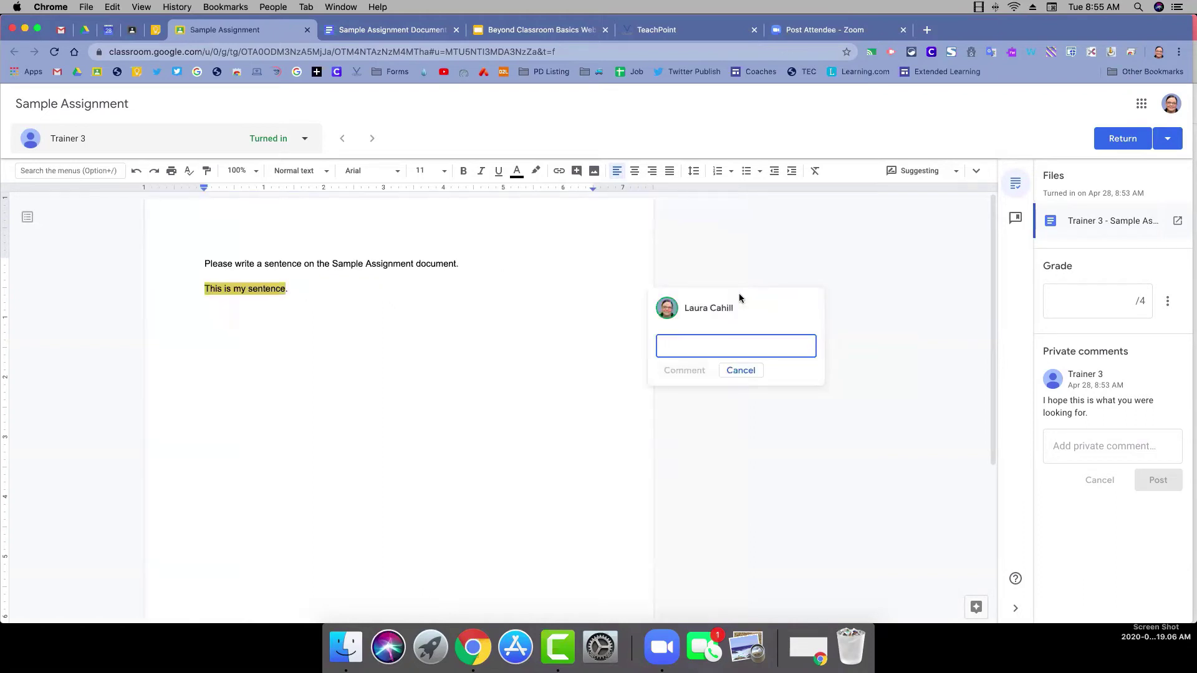
{"action": "type", "text": "This is a c"}
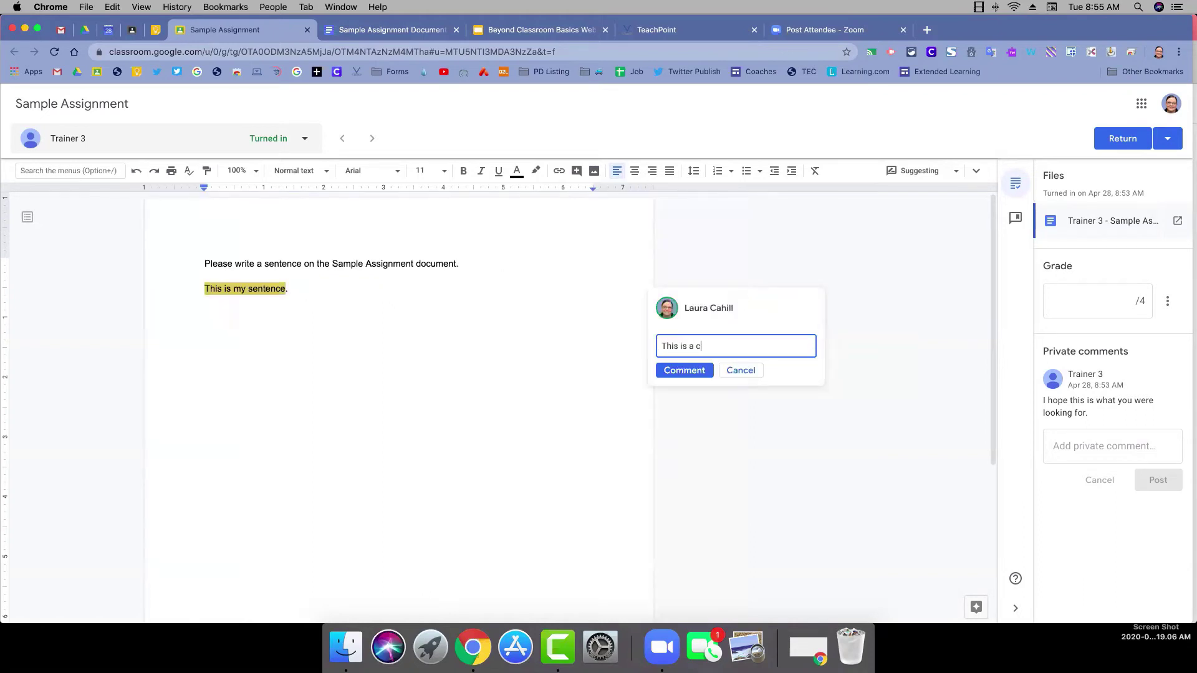
{"action": "type", "text": "omplete sentence but I would "}
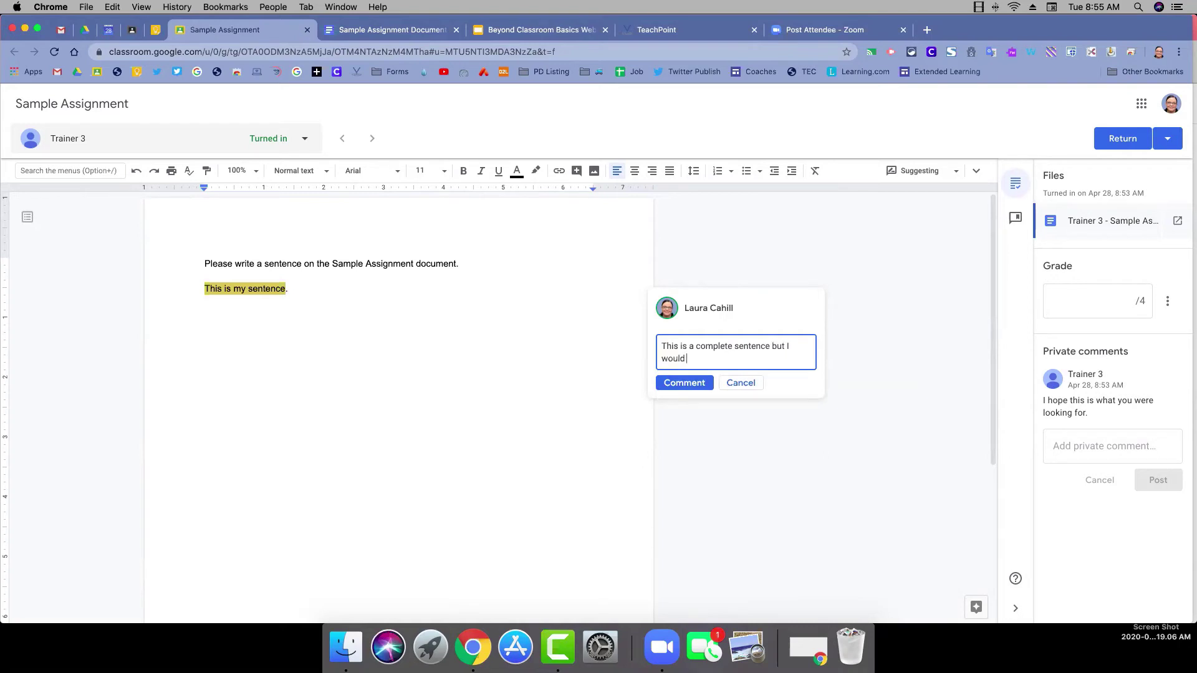
{"action": "type", "text": "like more"}
{"action": "type", "text": " detail about "}
{"action": "type", "text": "th"}
{"action": "type", "text": "et"}
{"action": "type", "text": "topic."}
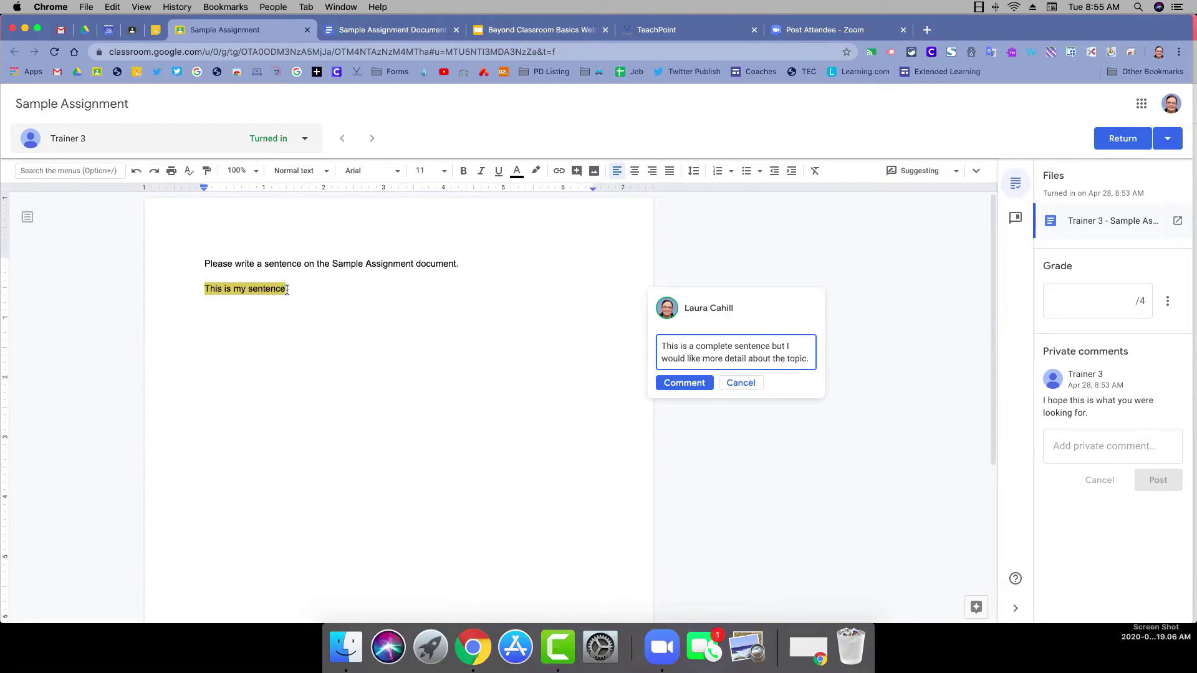
{"action": "left_click", "coordinate": [685, 382]}
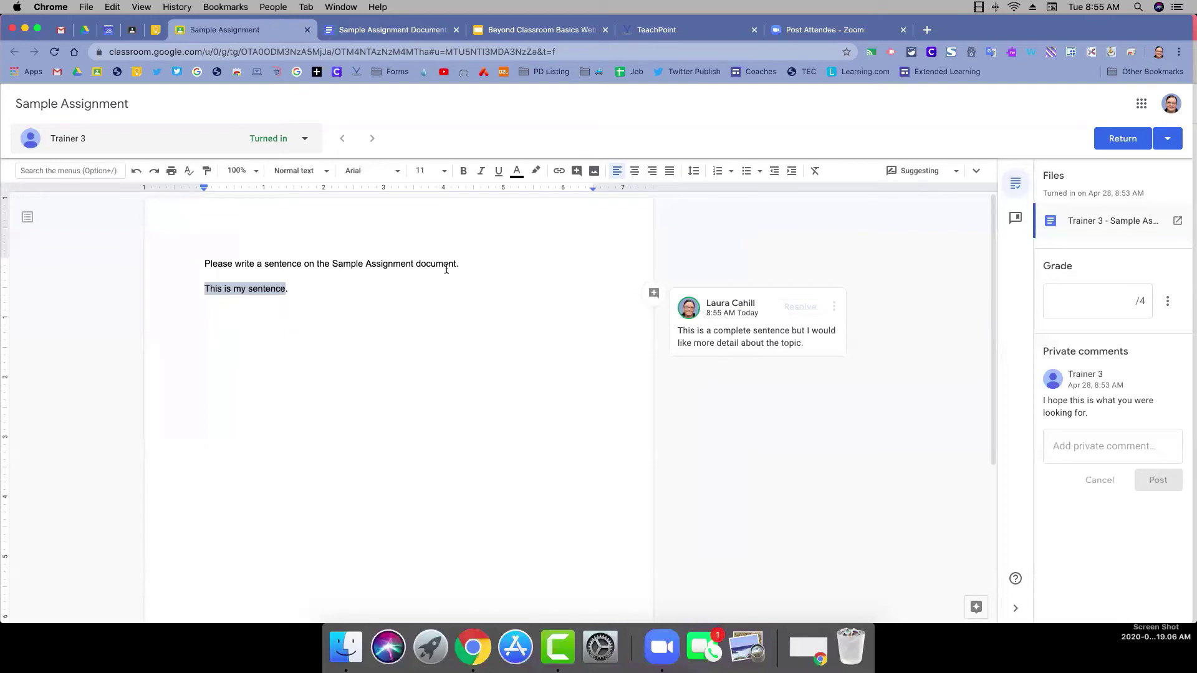
Step: Add the comment "Great!" to the word "document" in the instruction line
{"action": "left_click_drag", "start_coordinate": [456, 265], "coordinate": [415, 263]}
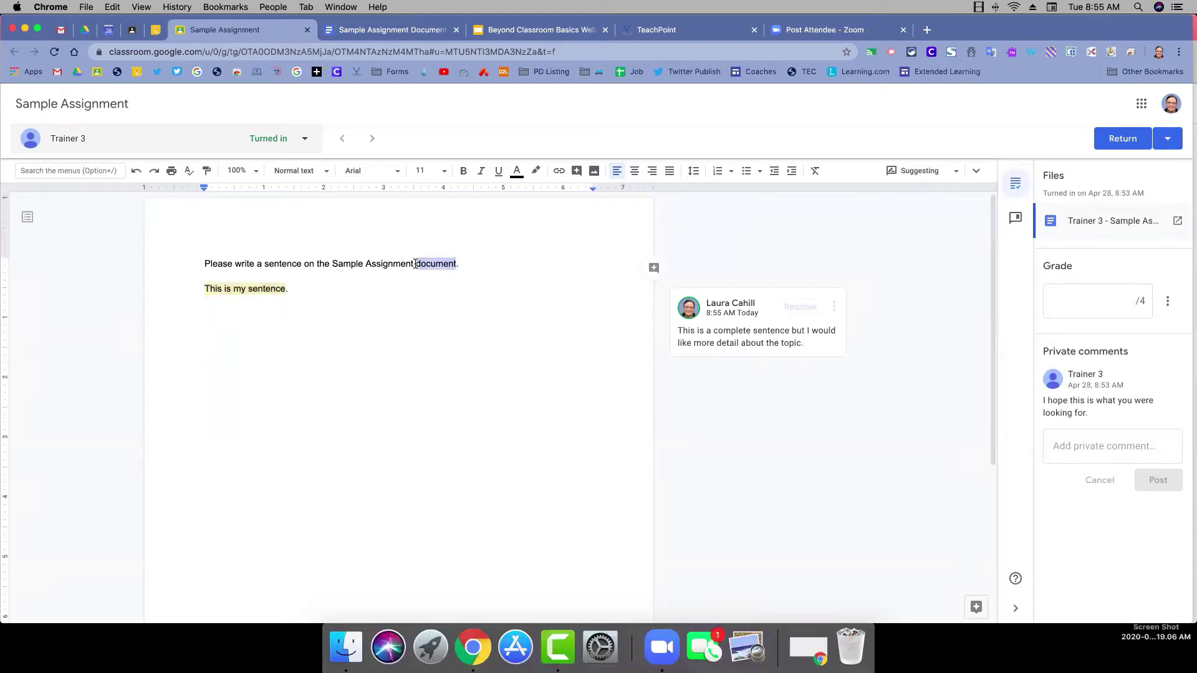
{"action": "left_click", "coordinate": [654, 268]}
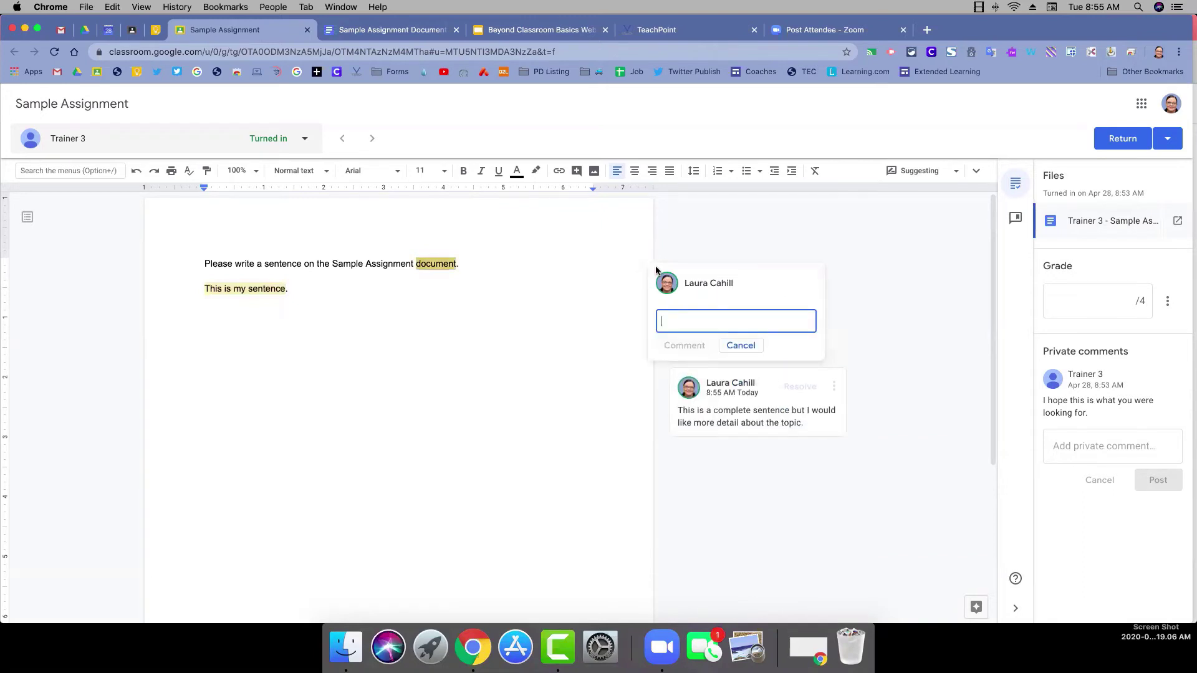
{"action": "type", "text": "Great!"}
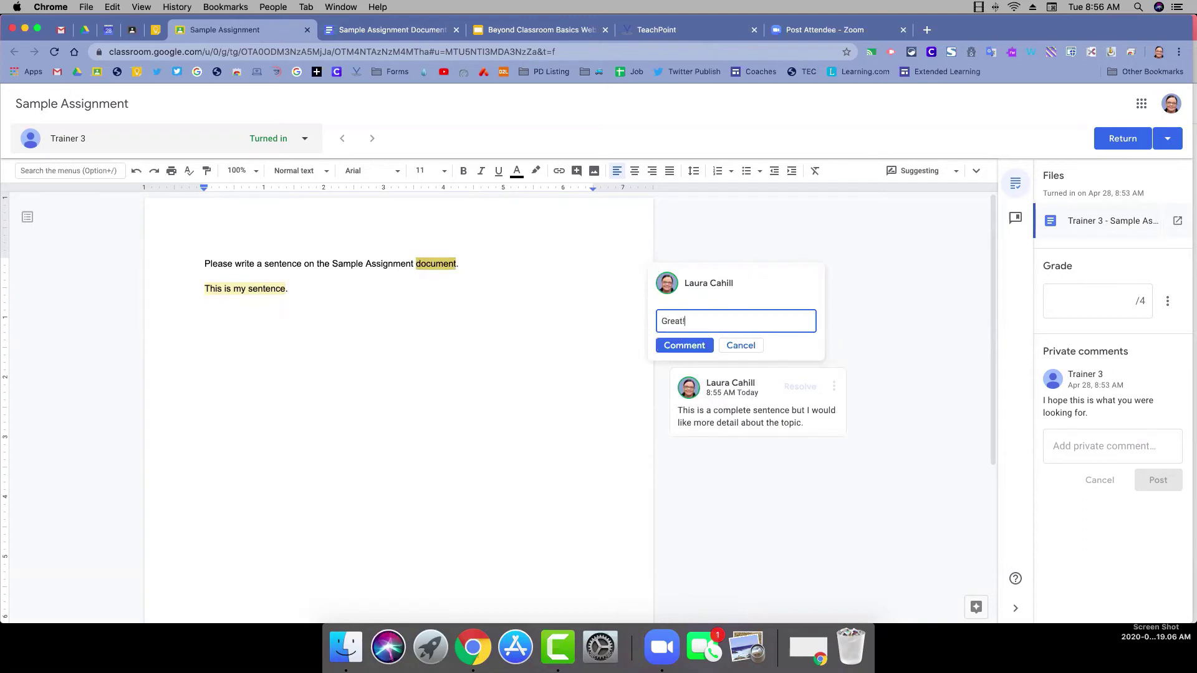
{"action": "left_click", "coordinate": [695, 345]}
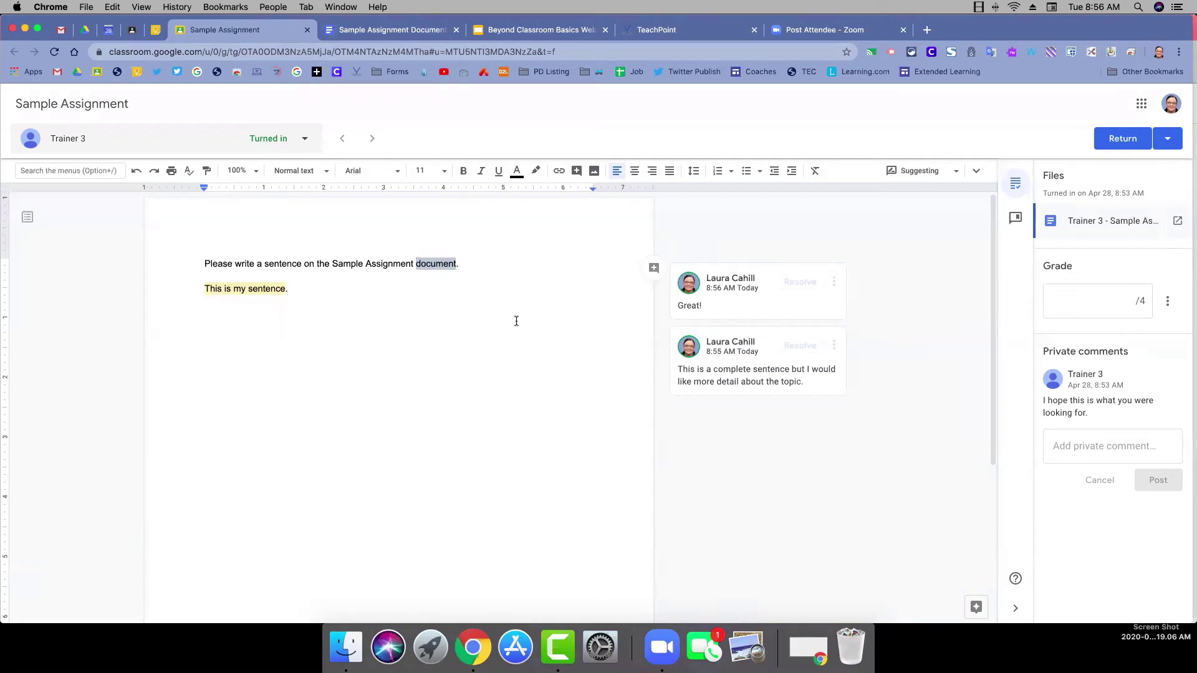
Step: Select each of the two comments in turn to view which text it refers to
{"action": "left_click", "coordinate": [736, 286]}
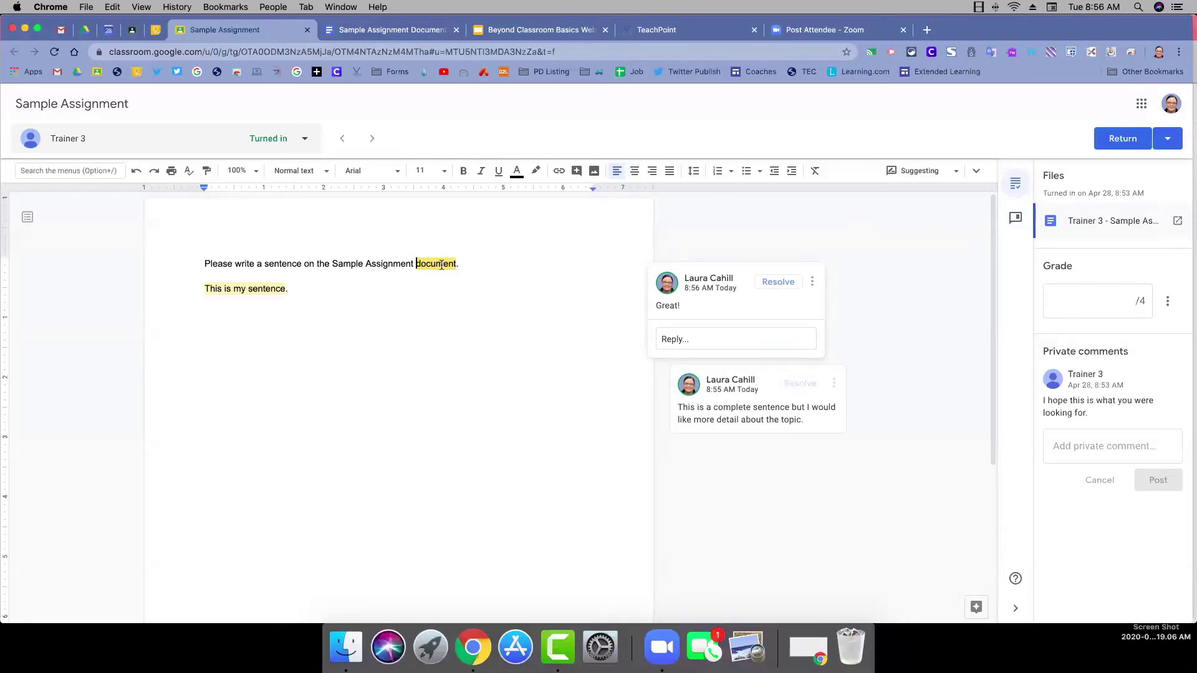
{"action": "left_click", "coordinate": [735, 386]}
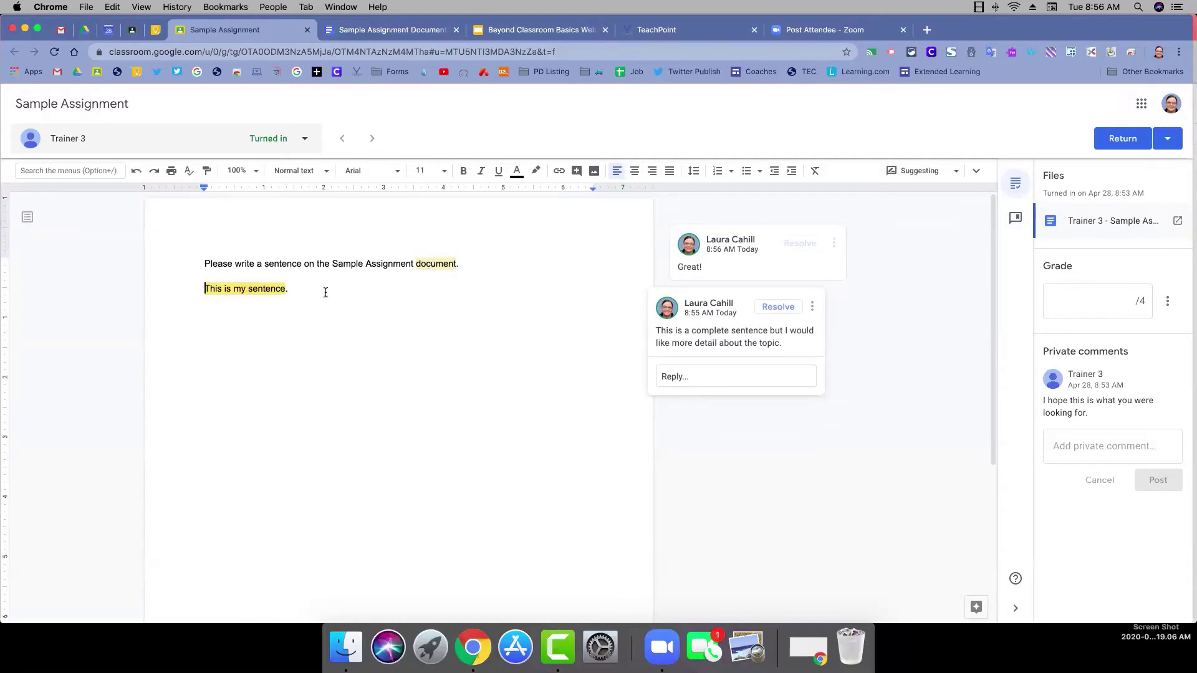
{"action": "left_click", "coordinate": [442, 264]}
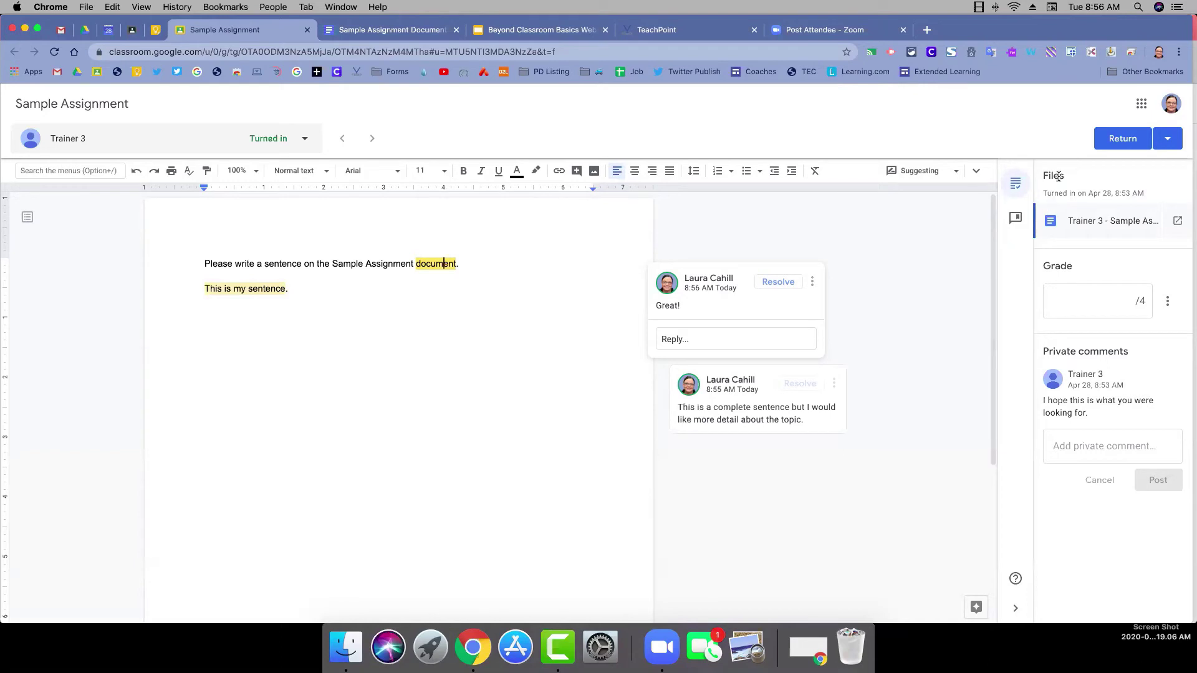
Step: Open the comment bank and add "More detail please." as a reusable comment
{"action": "left_click", "coordinate": [1016, 184]}
{"action": "left_click", "coordinate": [1016, 221]}
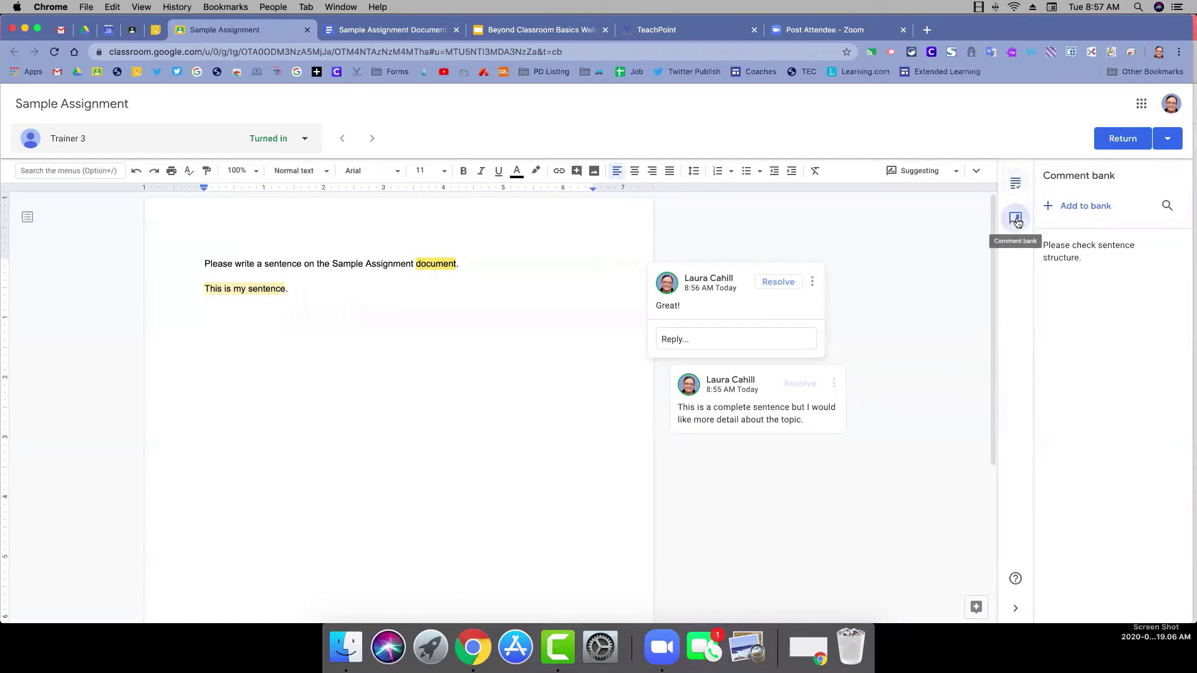
{"action": "left_click", "coordinate": [1072, 208]}
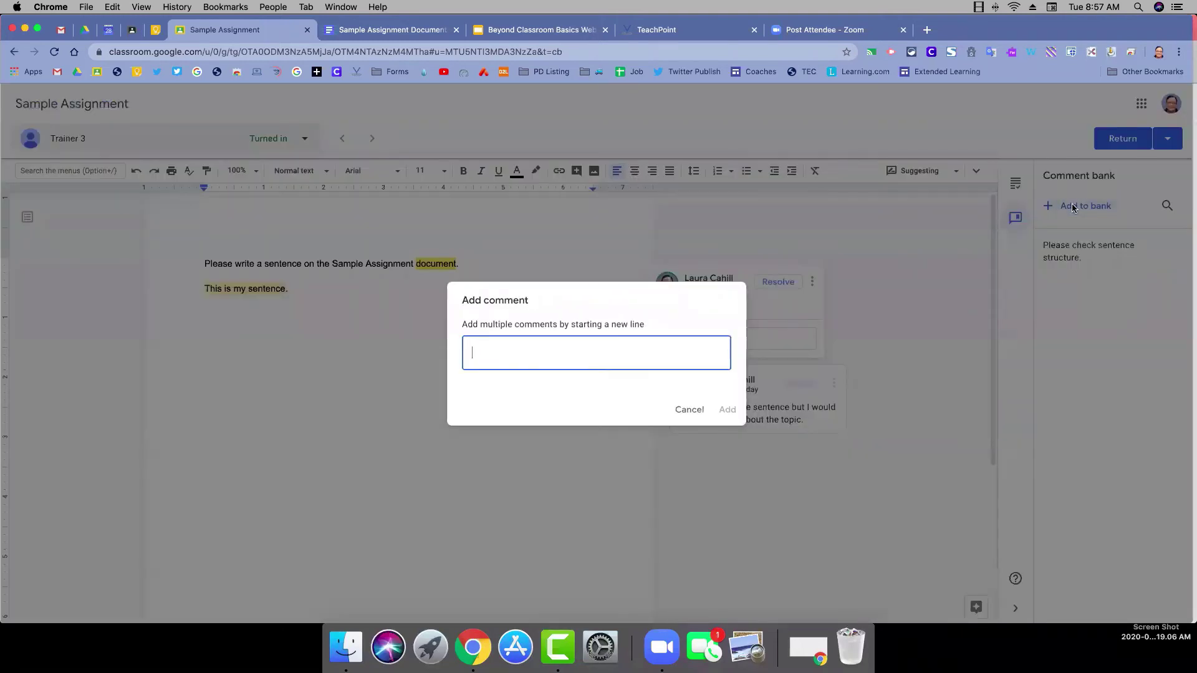
{"action": "type", "text": "More detail please."}
{"action": "left_click", "coordinate": [727, 410]}
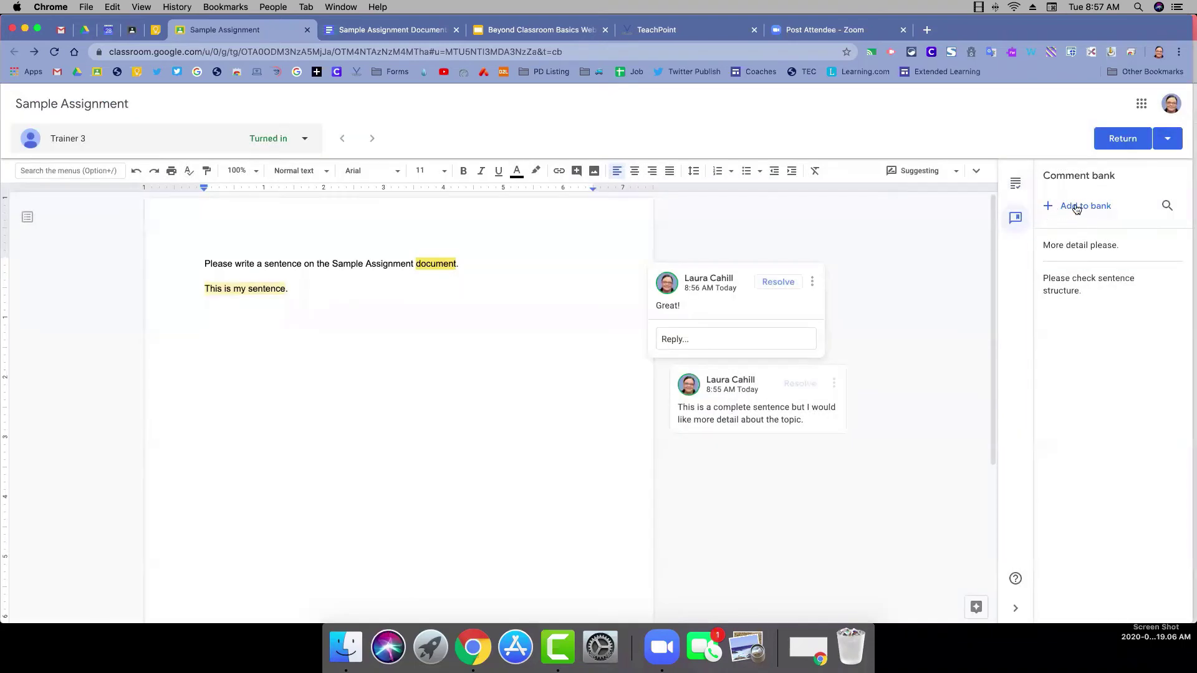
Step: Add "Check punctuation." to the comment bank as another reusable comment
{"action": "left_click", "coordinate": [1076, 207]}
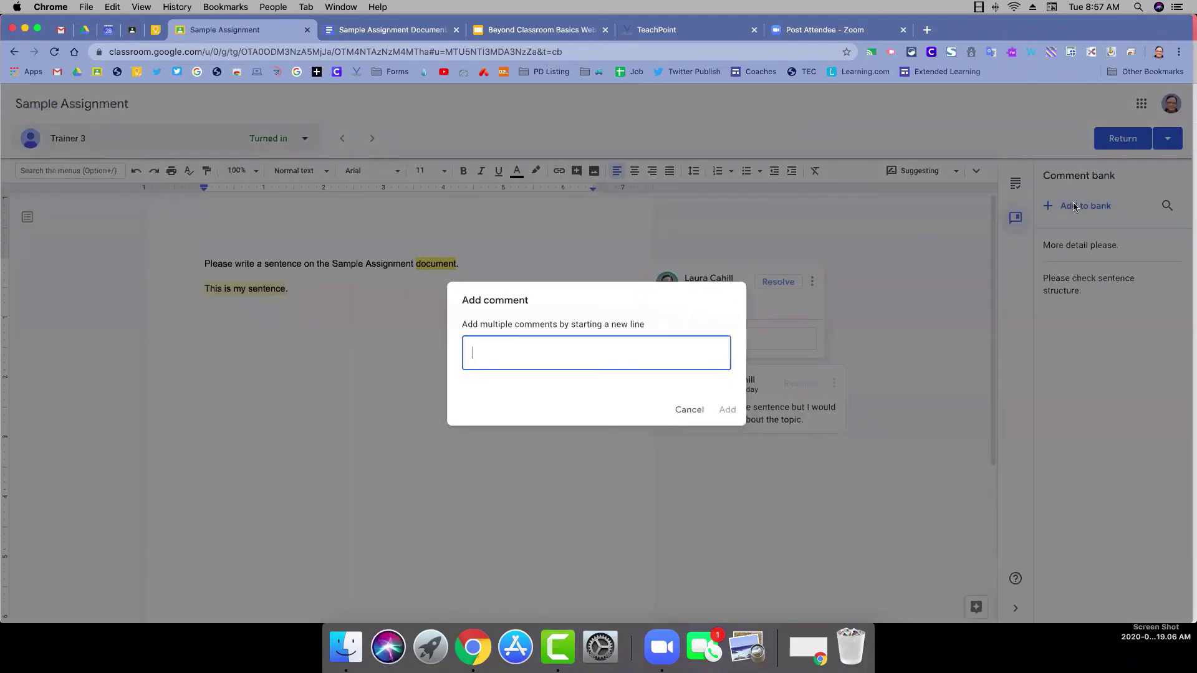
{"action": "type", "text": "Check puctuation."}
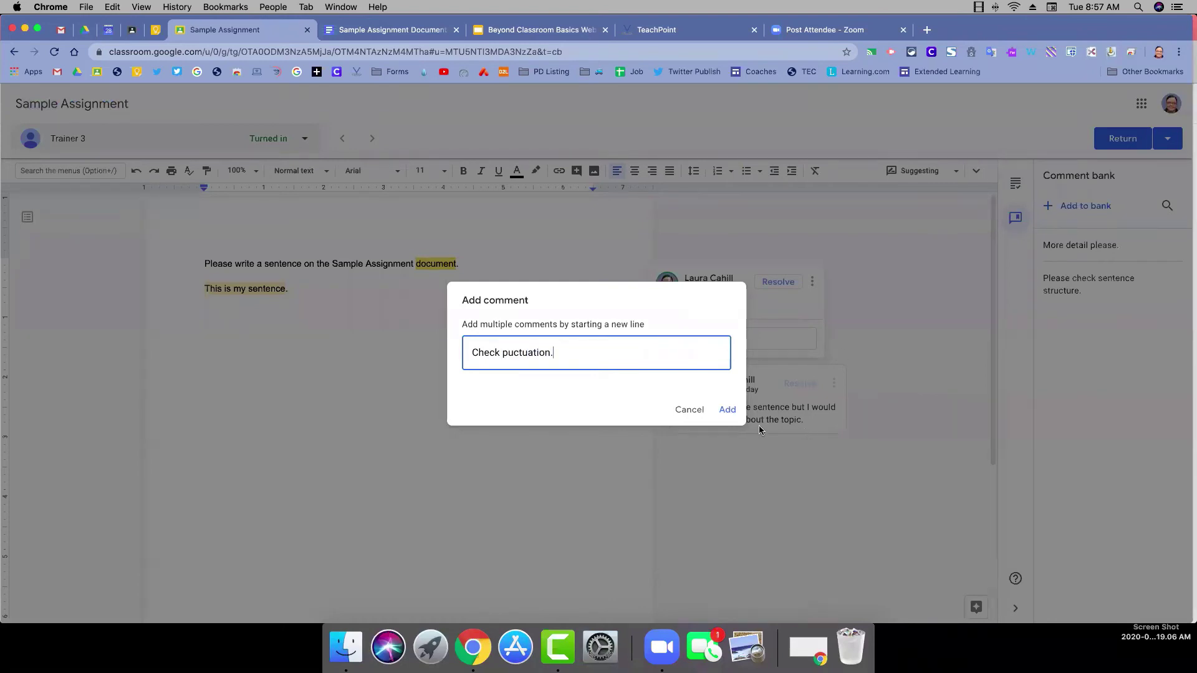
{"action": "left_click", "coordinate": [517, 347]}
{"action": "type", "text": "n"}
{"action": "left_click", "coordinate": [725, 410]}
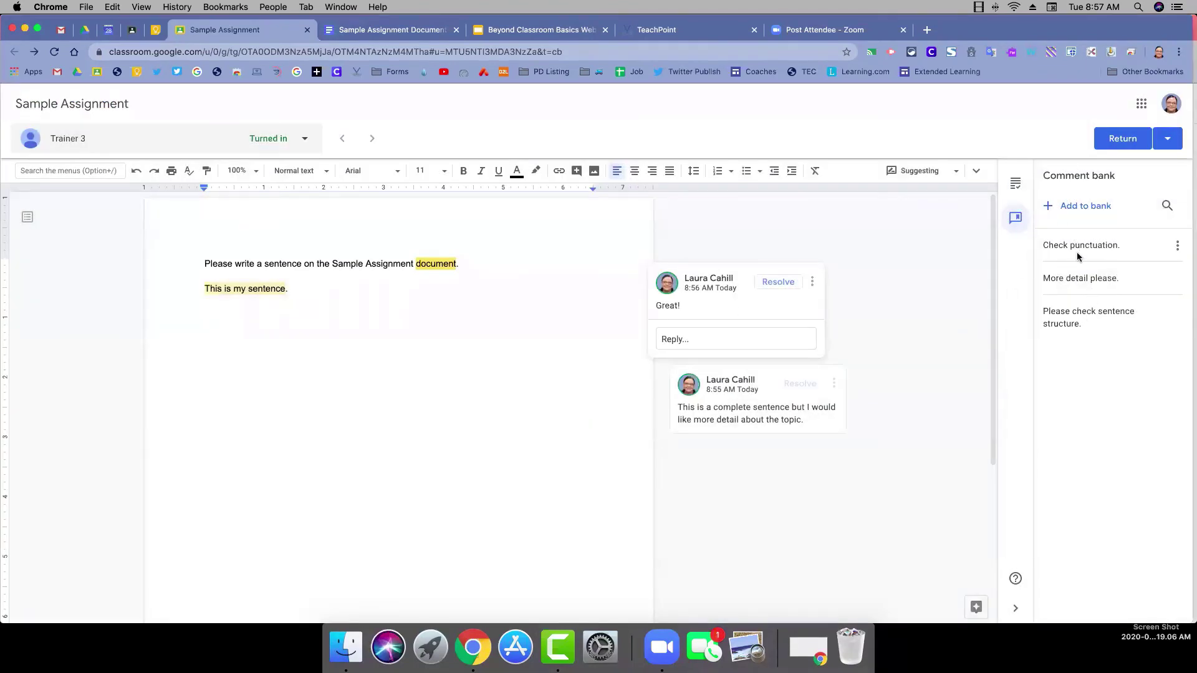
Step: Copy "Check punctuation." from the comment bank and post it as a comment on the period ending the student's sentence
{"action": "left_click", "coordinate": [1177, 247]}
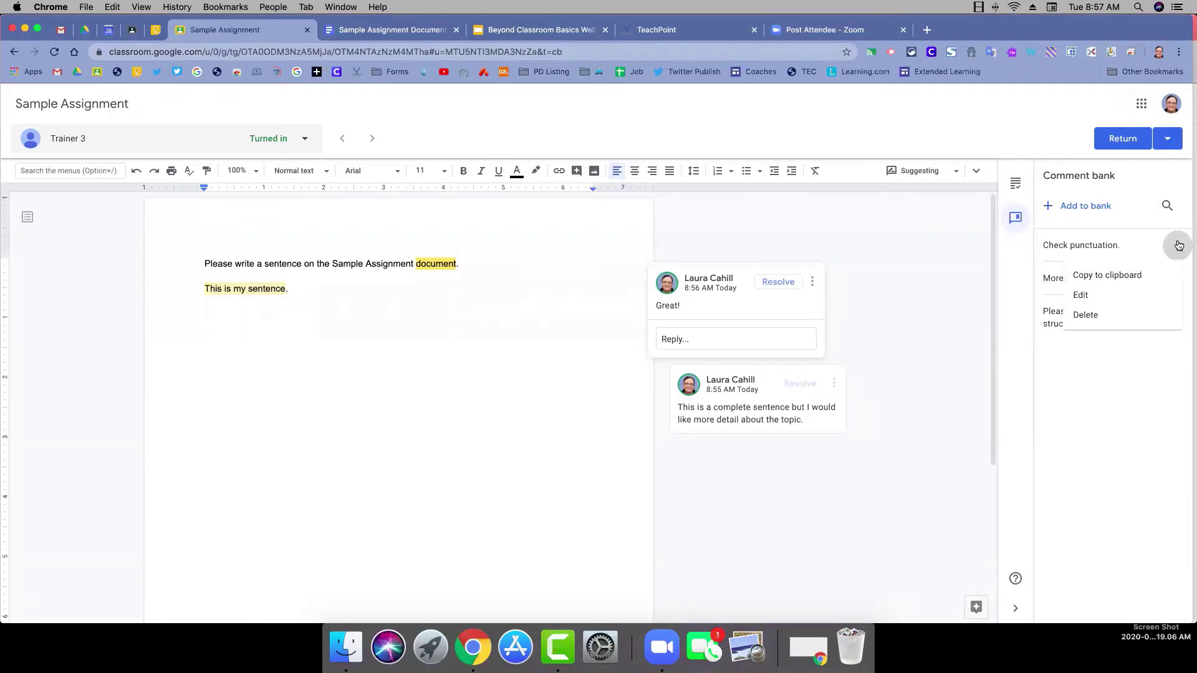
{"action": "left_click", "coordinate": [337, 302]}
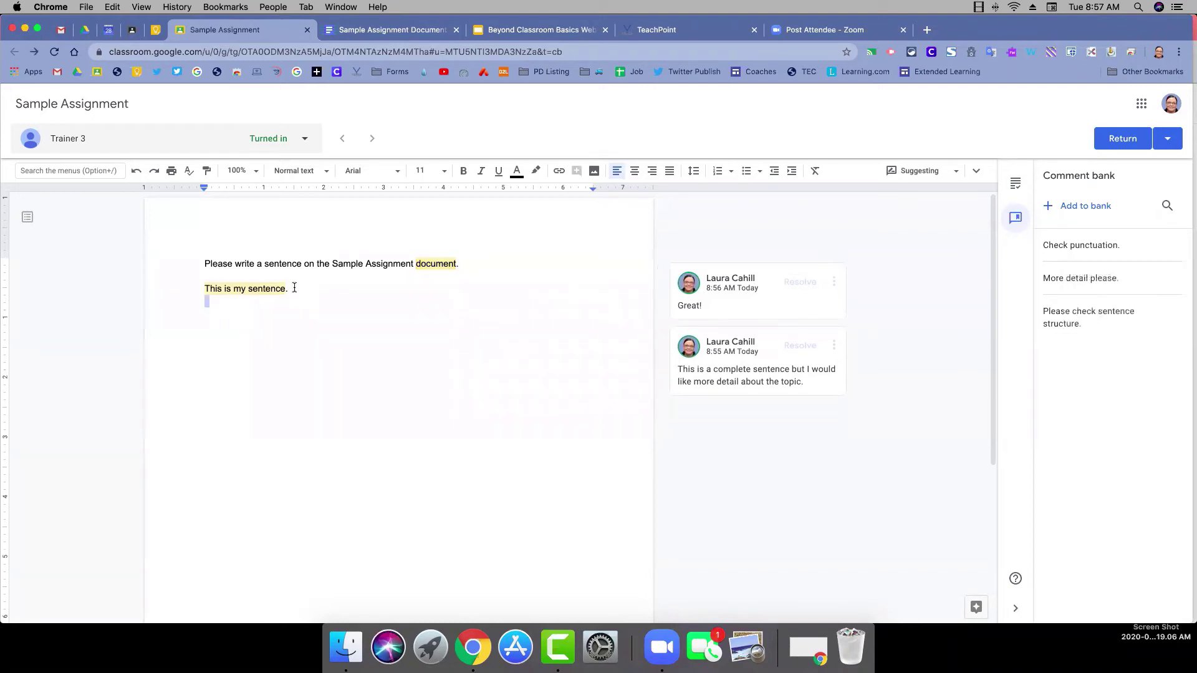
{"action": "left_click_drag", "start_coordinate": [289, 290], "coordinate": [285, 292]}
{"action": "left_click", "coordinate": [653, 293]}
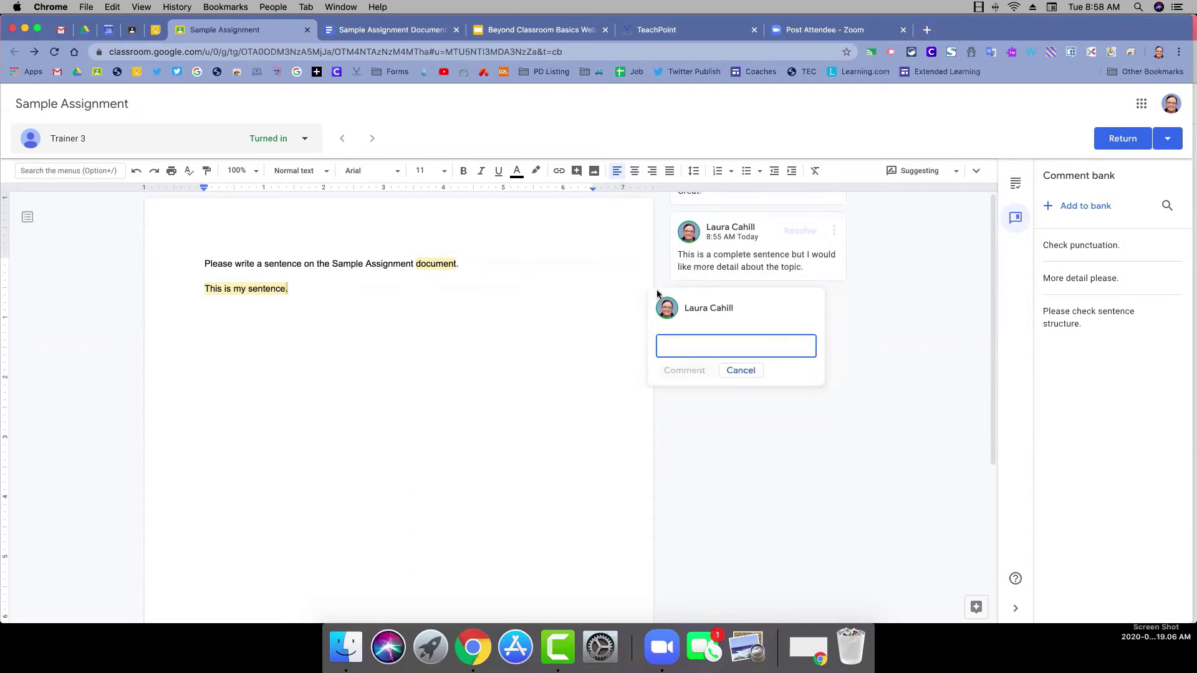
{"action": "left_click", "coordinate": [1178, 249]}
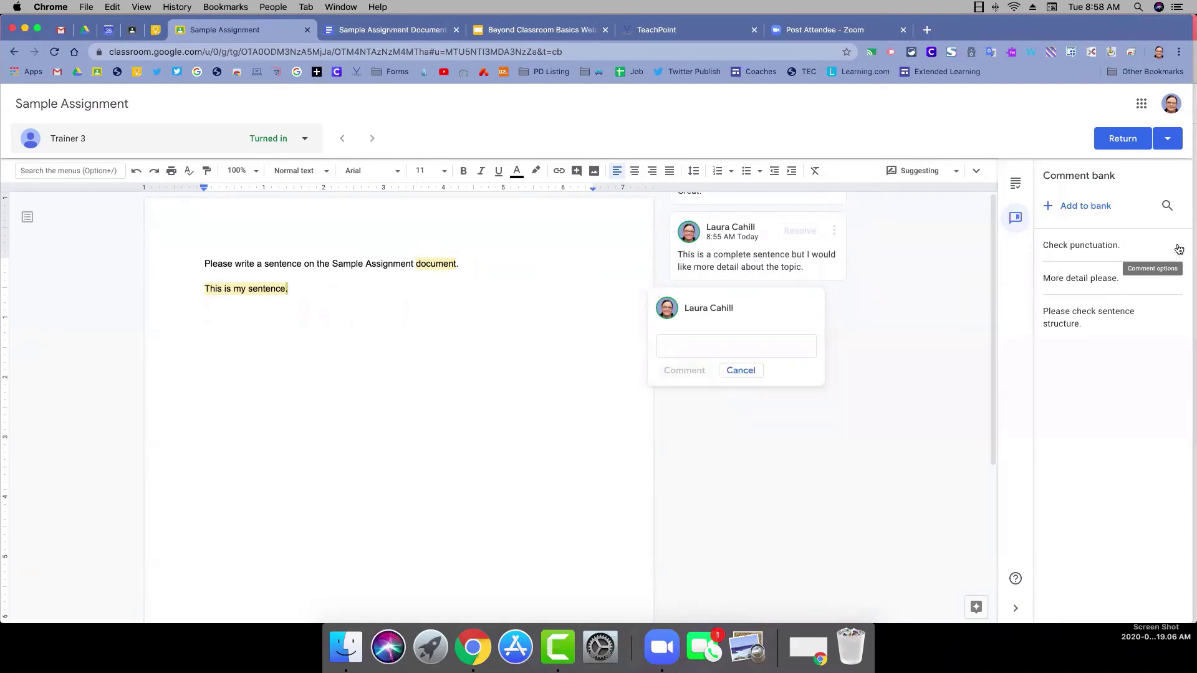
{"action": "left_click", "coordinate": [1131, 272]}
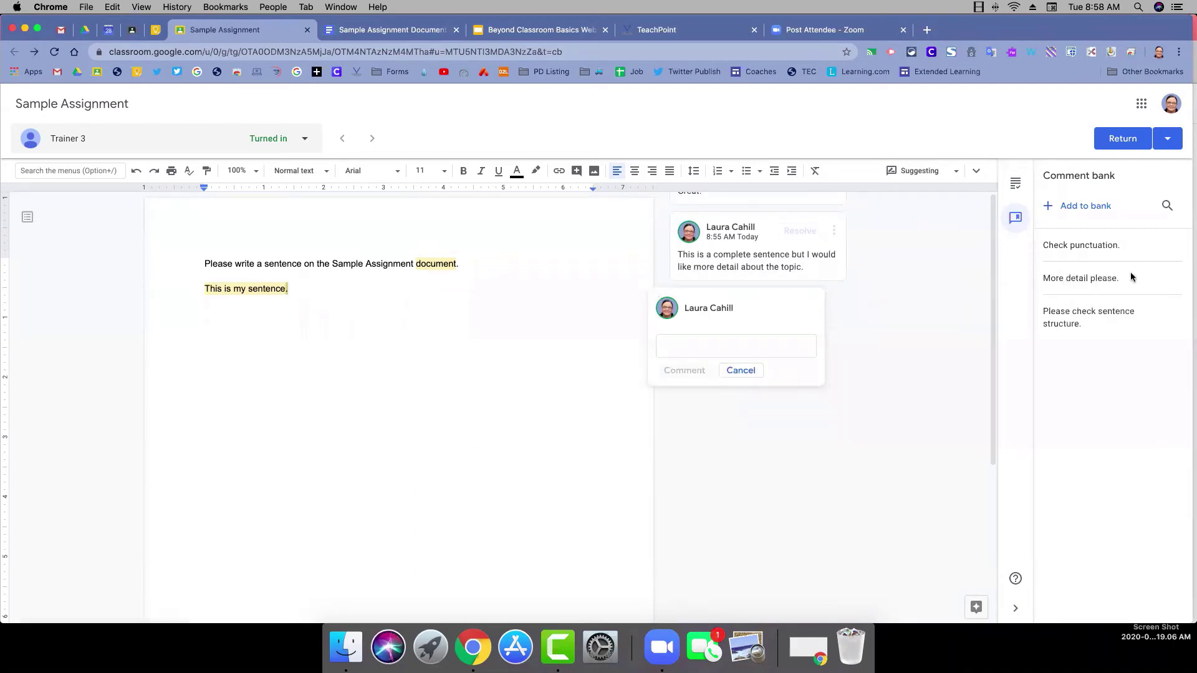
{"action": "right_click", "coordinate": [776, 348]}
{"action": "left_click", "coordinate": [819, 428]}
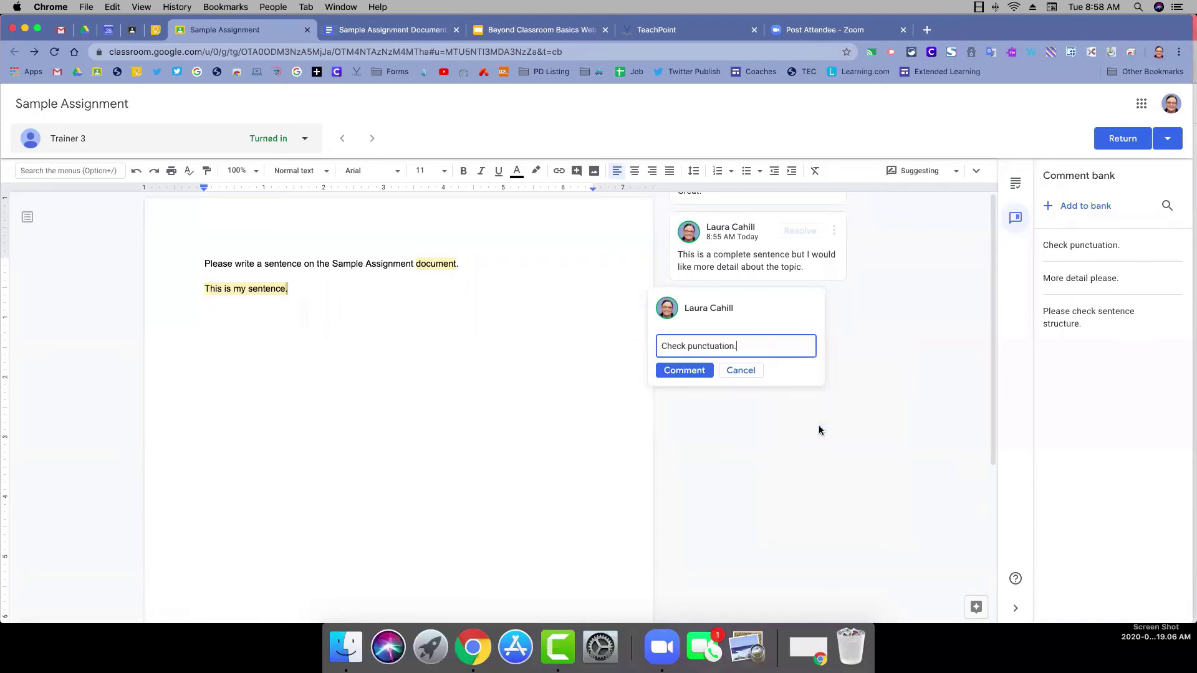
{"action": "left_click", "coordinate": [686, 371]}
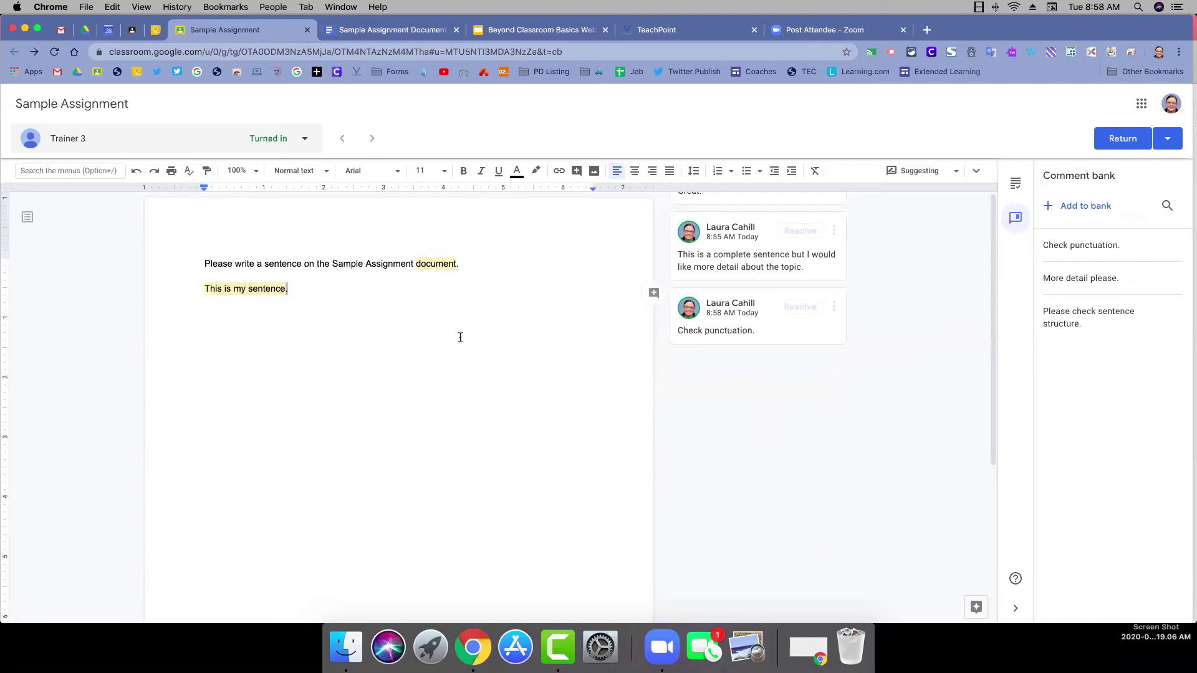
Step: Comment on "Sample Assignment" in the prompt line with the comment bank entry "More detail please.", using # to look it up
{"action": "left_click_drag", "start_coordinate": [414, 264], "coordinate": [333, 263]}
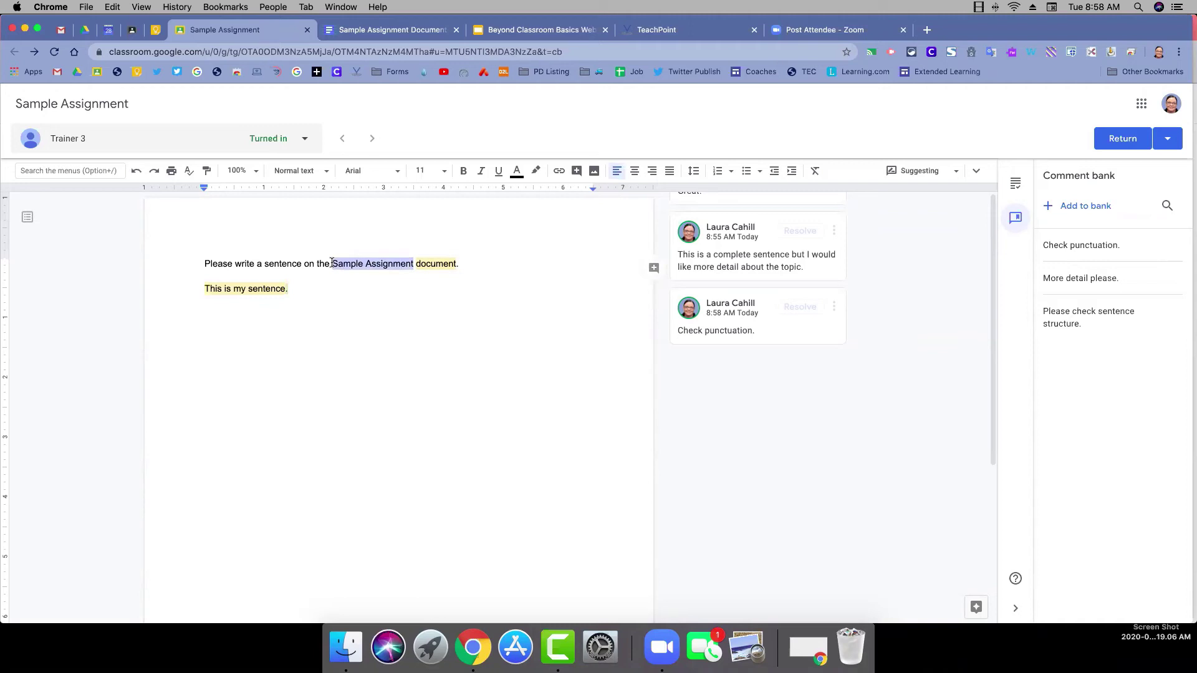
{"action": "left_click", "coordinate": [654, 267]}
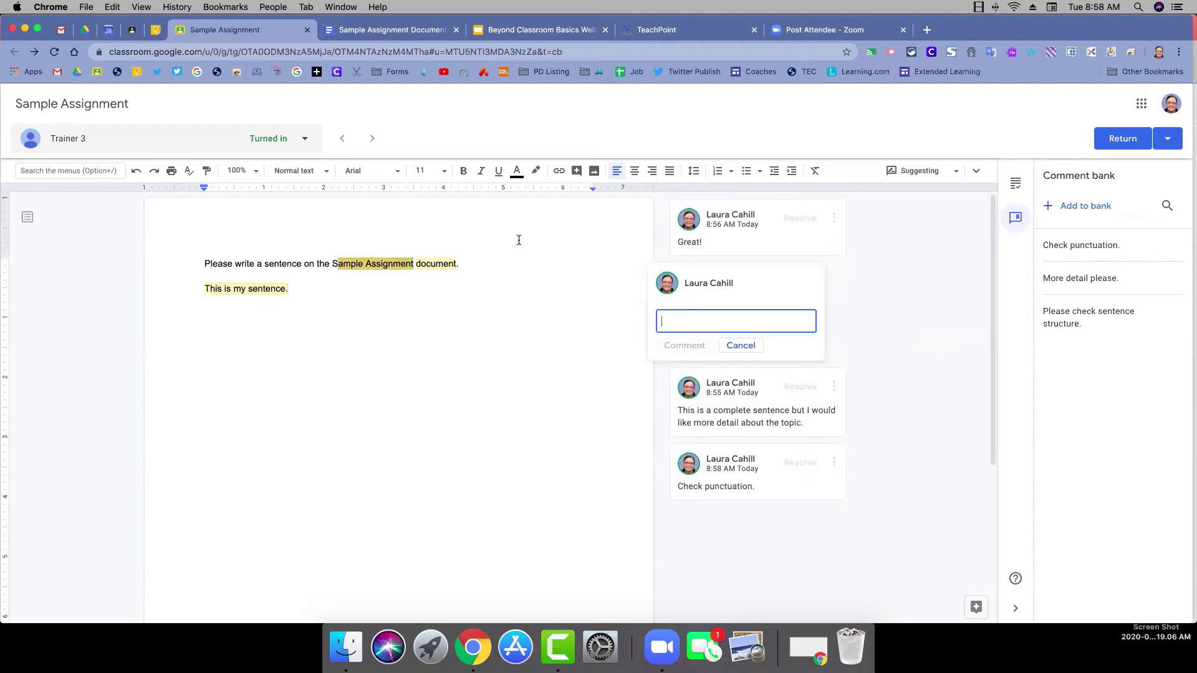
{"action": "type", "text": "#"}
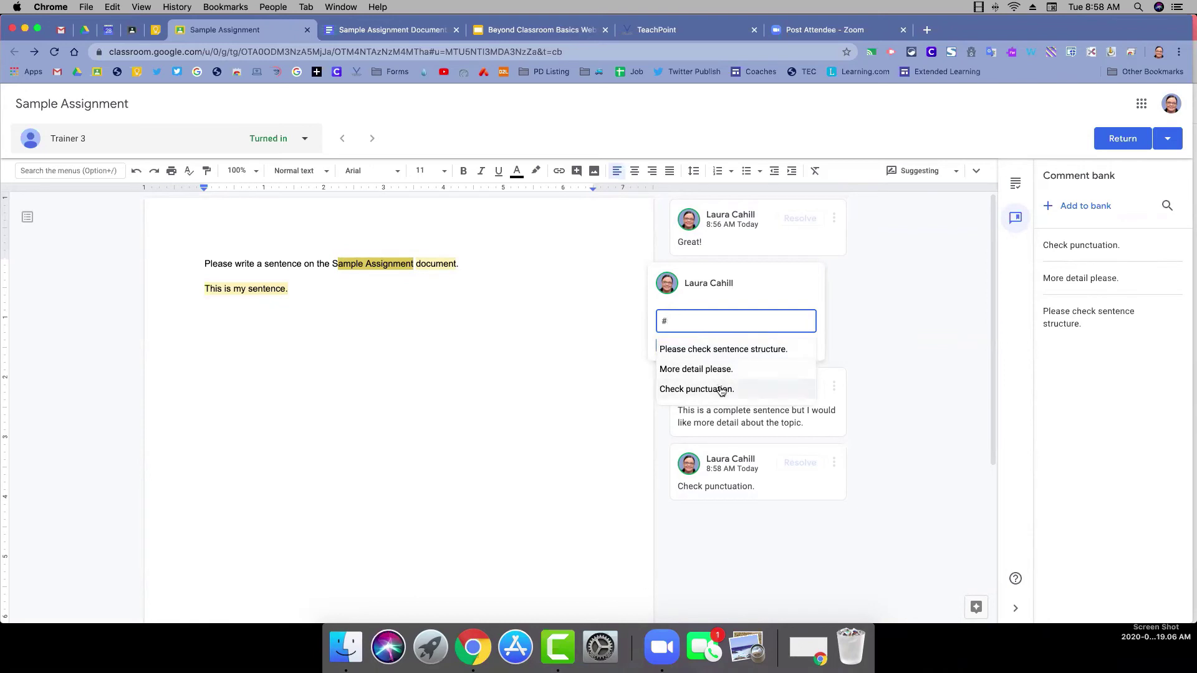
{"action": "left_click", "coordinate": [786, 372]}
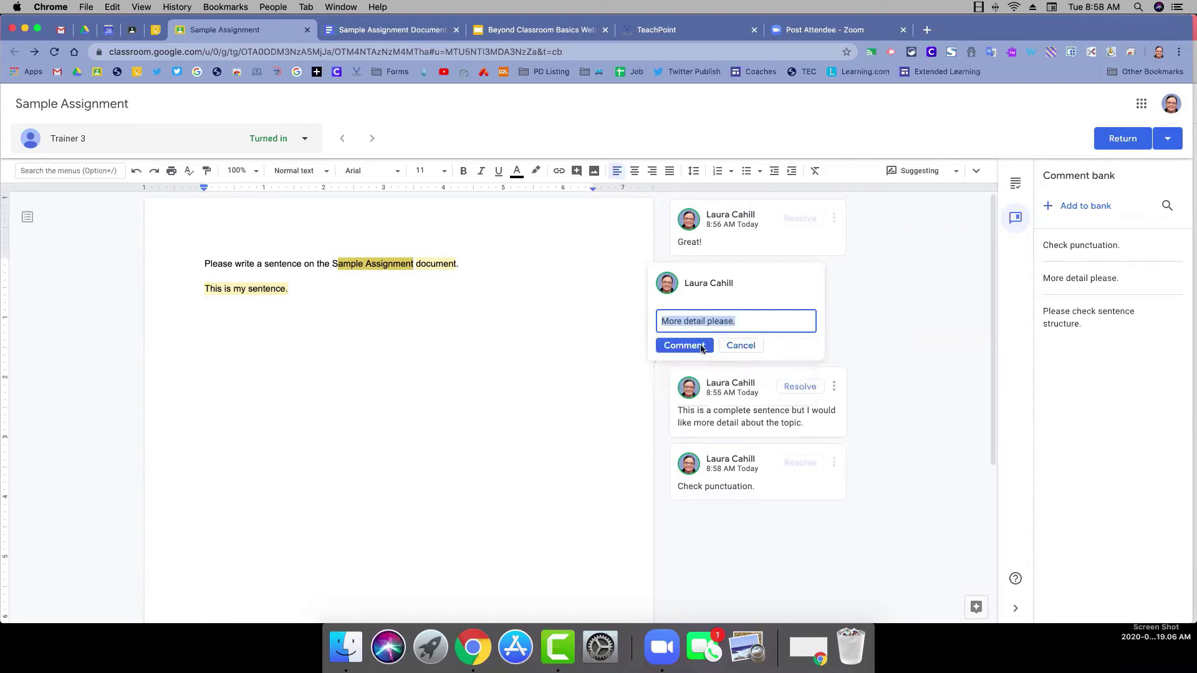
{"action": "left_click", "coordinate": [682, 346]}
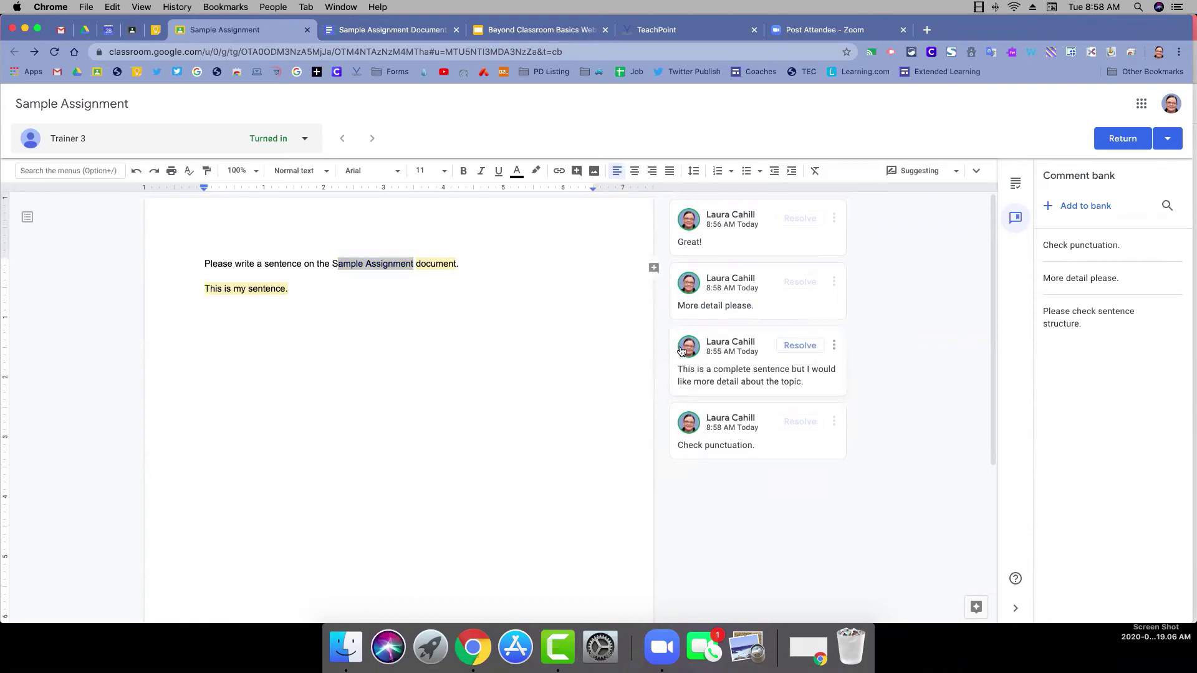
Step: Post the private comment "Please see document comments." and return the work to the student without a grade
{"action": "left_click", "coordinate": [1017, 184]}
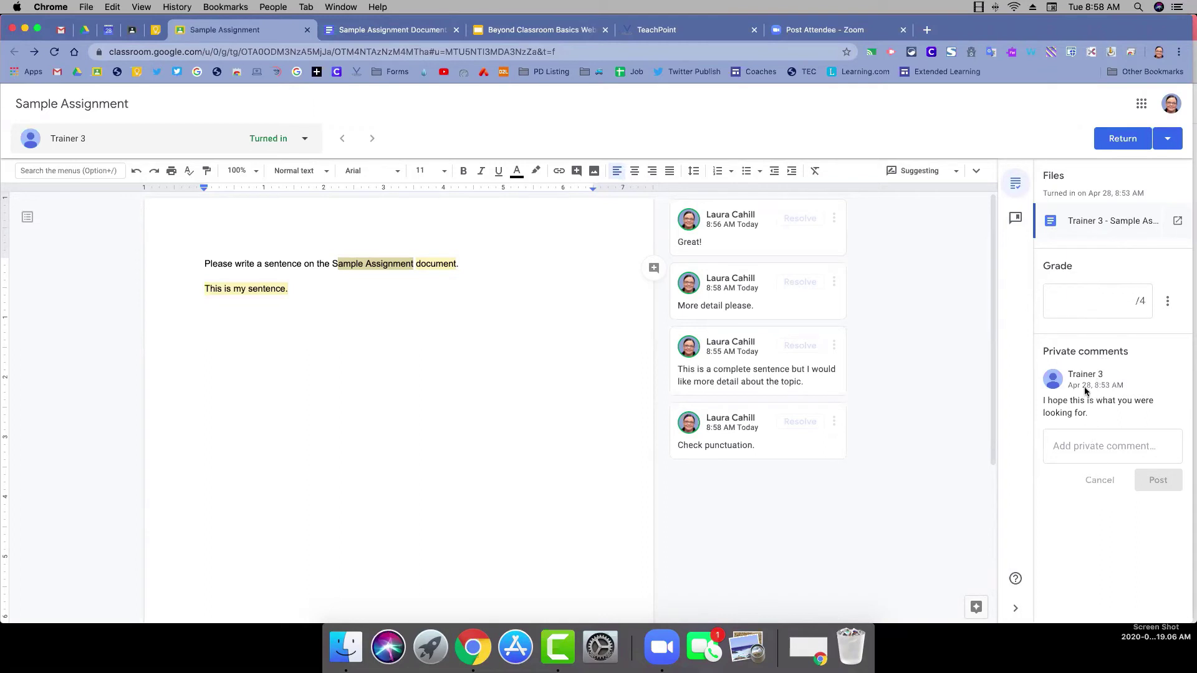
{"action": "left_click", "coordinate": [1082, 447]}
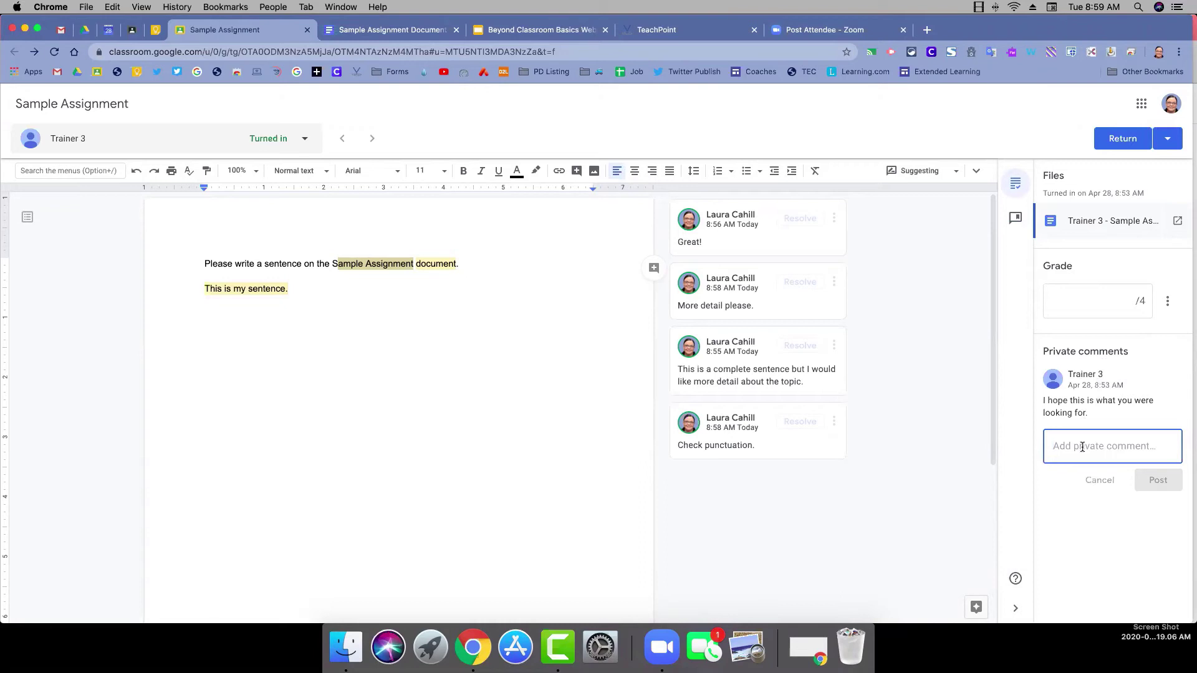
{"action": "type", "text": "P"}
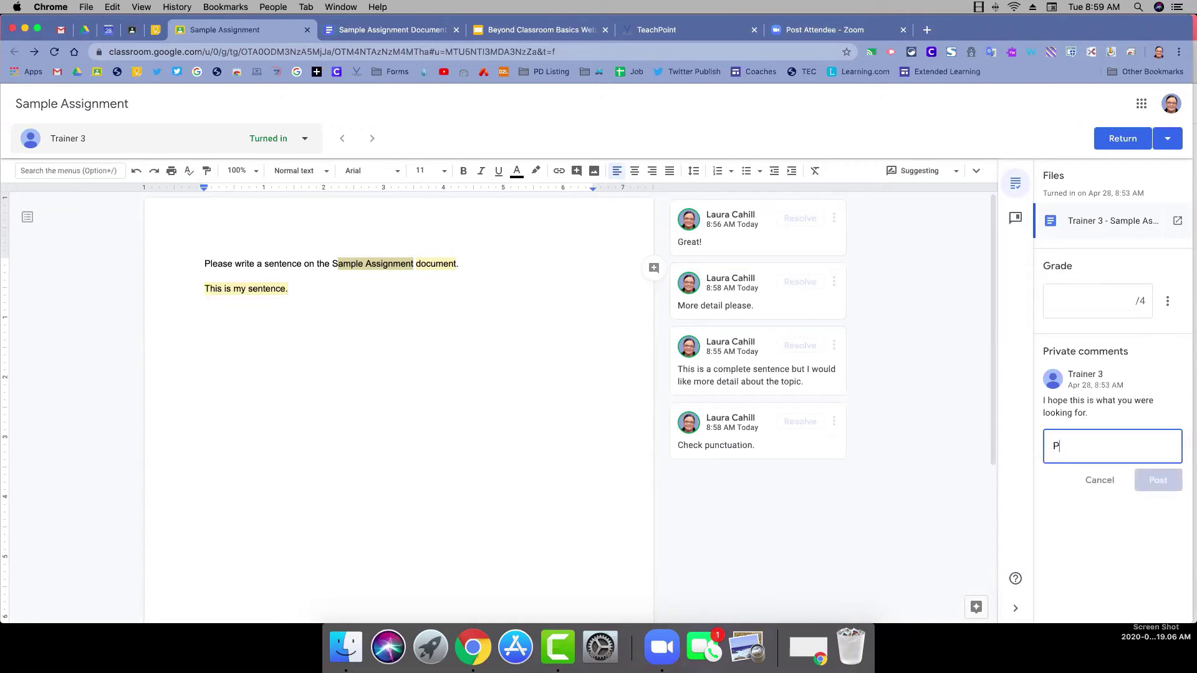
{"action": "type", "text": "lease see"}
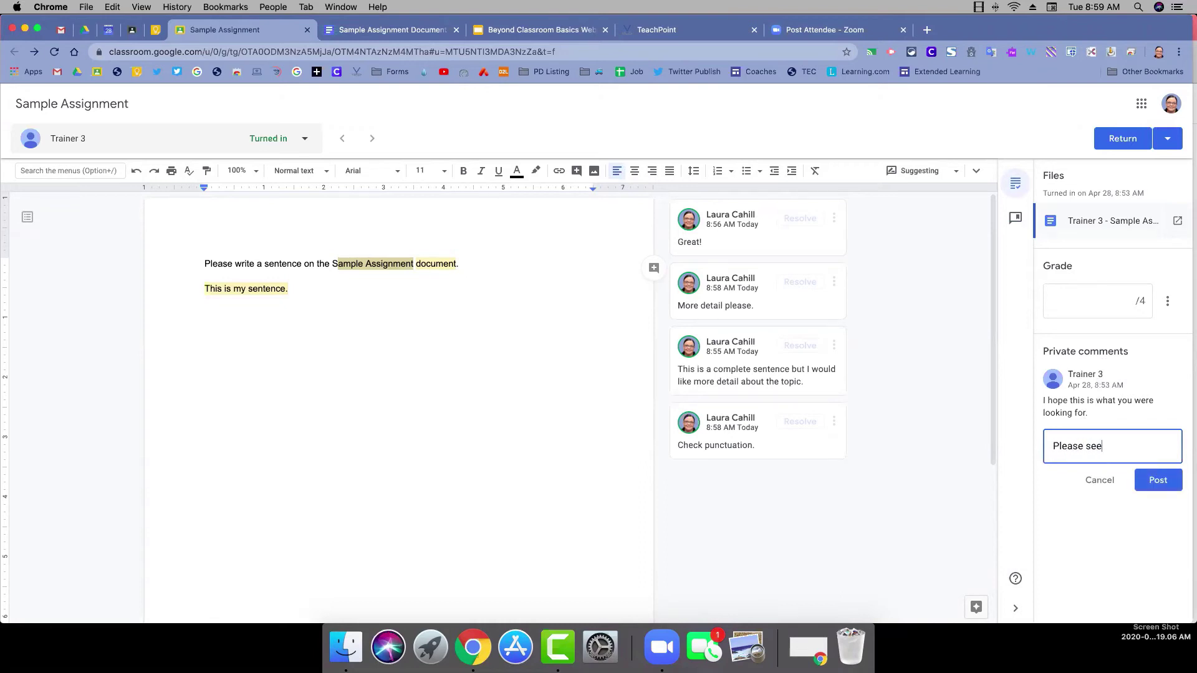
{"action": "type", "text": " document comments."}
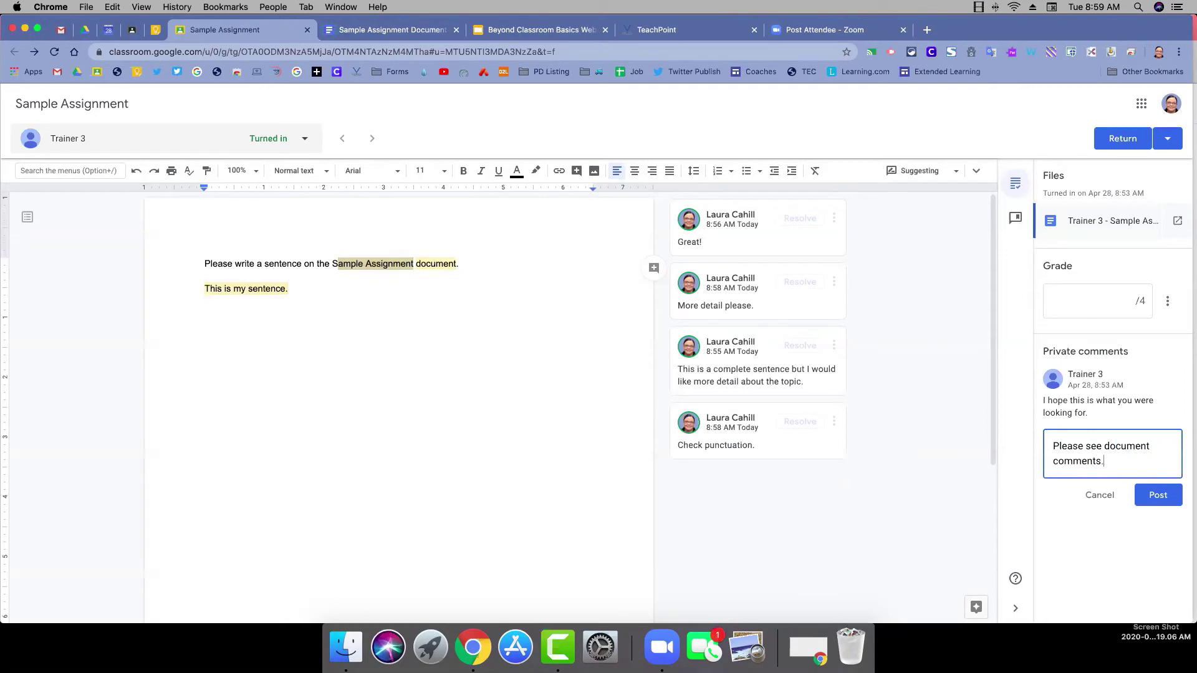
{"action": "left_click", "coordinate": [1161, 501]}
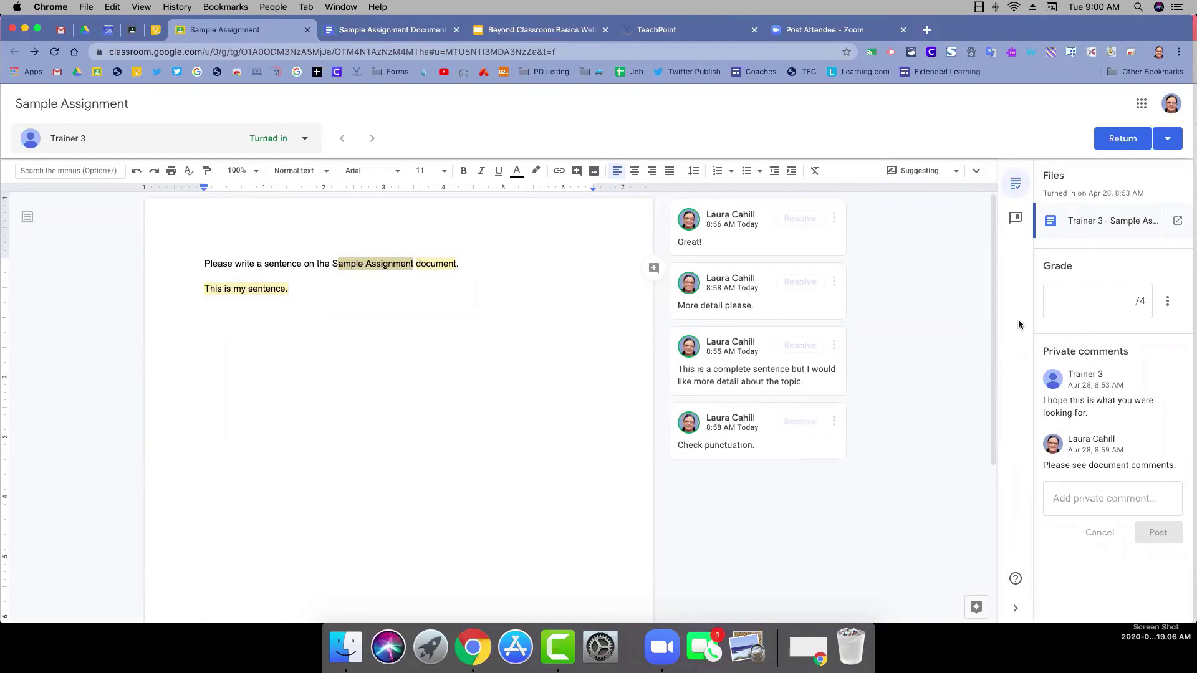
{"action": "left_click", "coordinate": [1116, 139]}
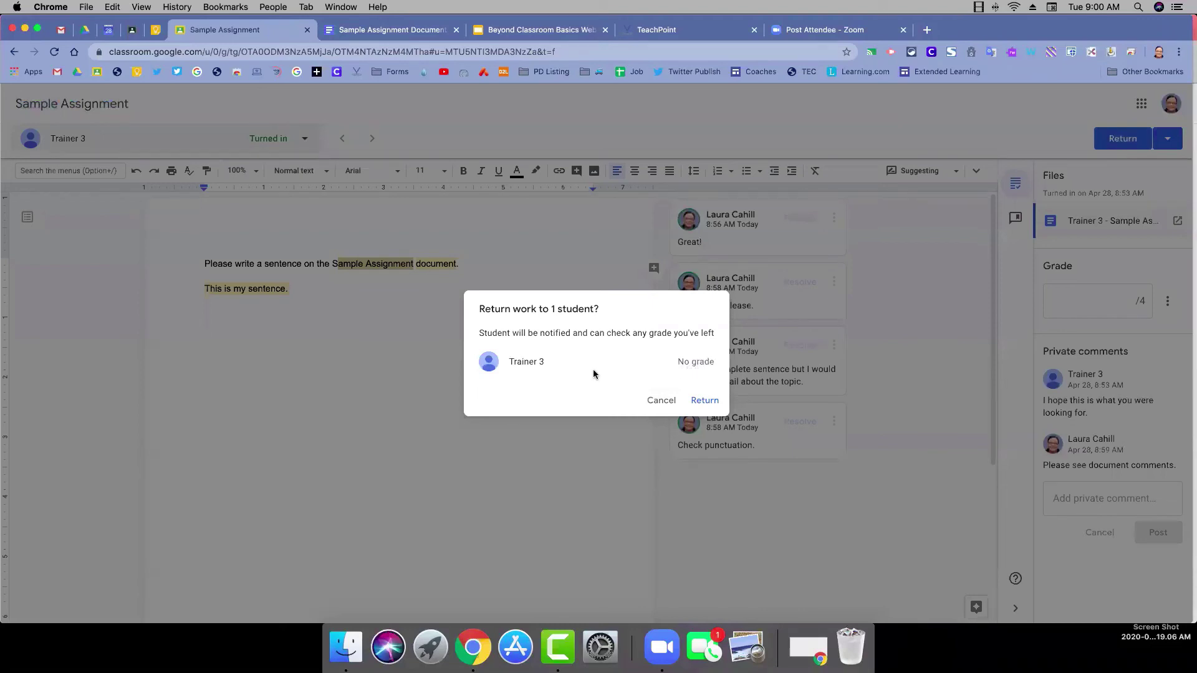
{"action": "left_click", "coordinate": [703, 402]}
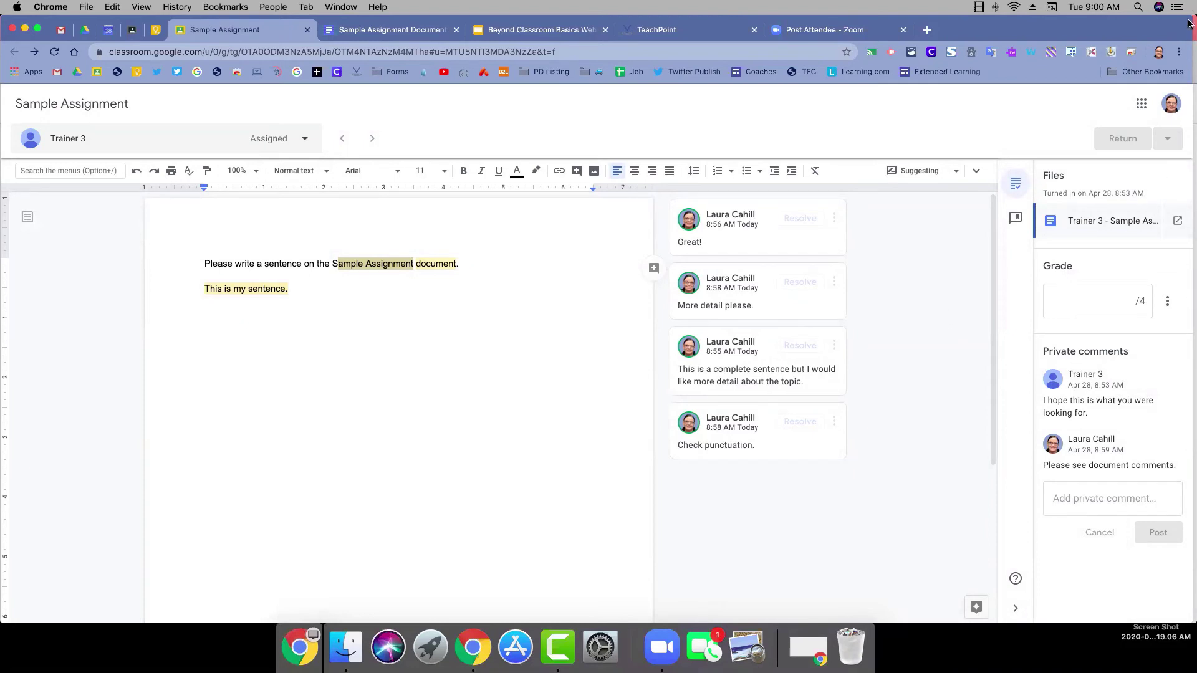
Step: Switch to the student's browser window and reopen the full Sample Assignment page from the class's classwork list
{"action": "key", "text": "super+grave"}
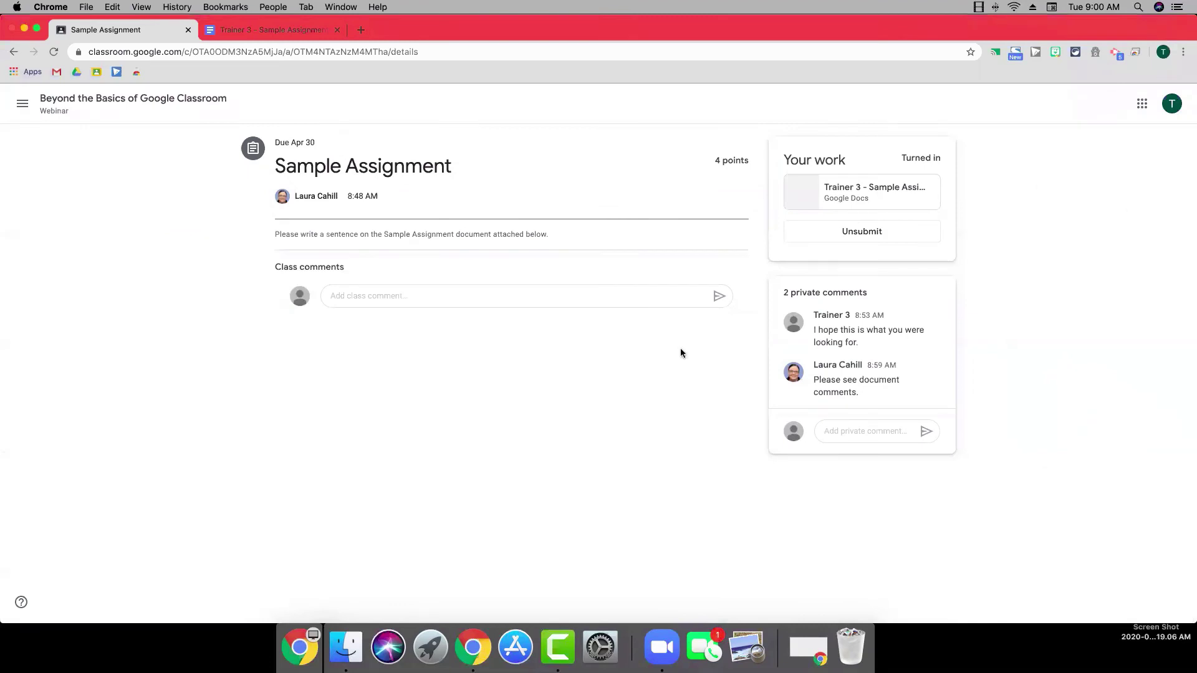
{"action": "left_click", "coordinate": [141, 101]}
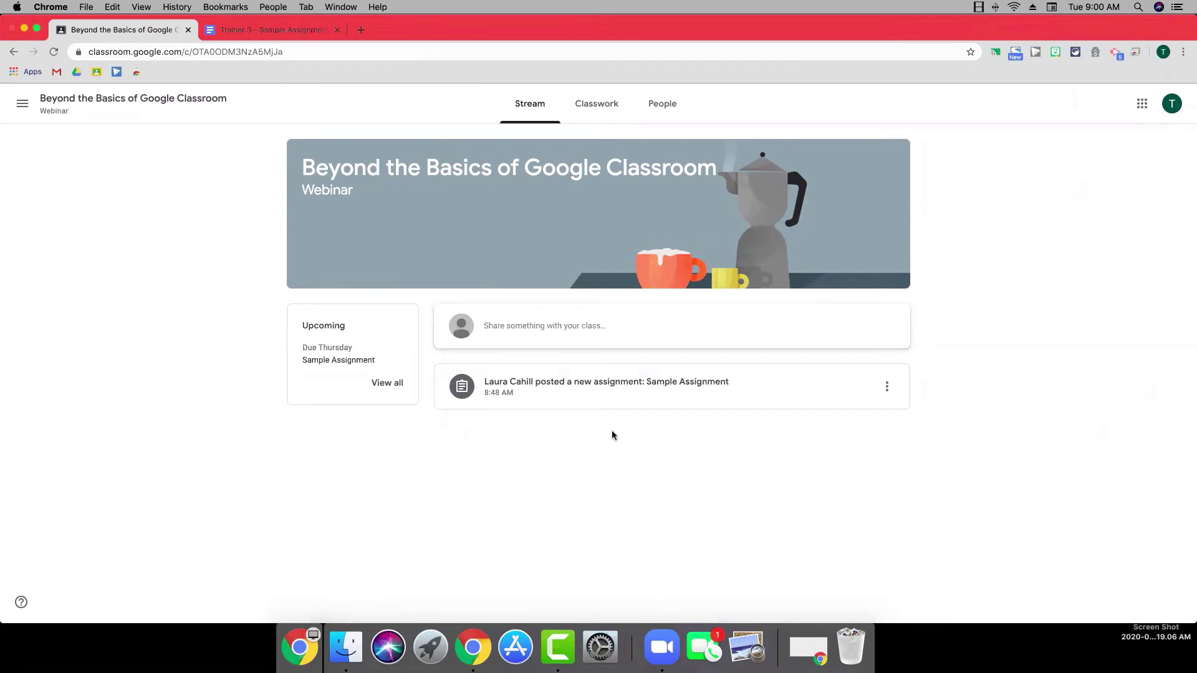
{"action": "left_click", "coordinate": [598, 107]}
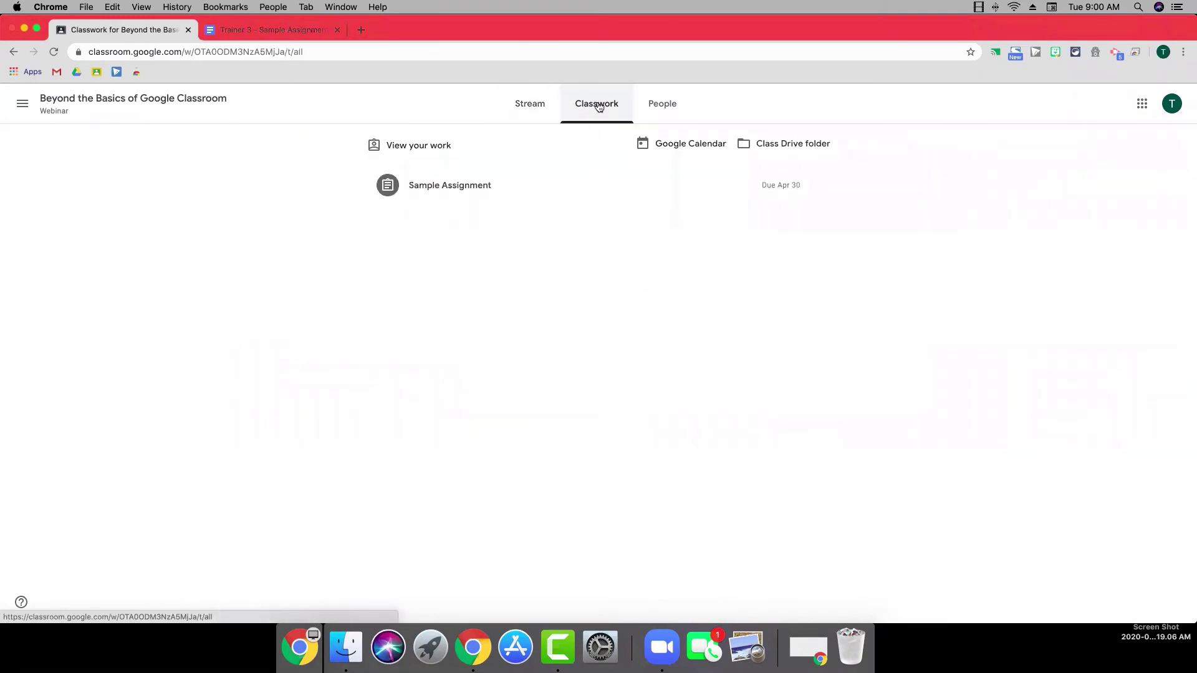
{"action": "left_click", "coordinate": [442, 187]}
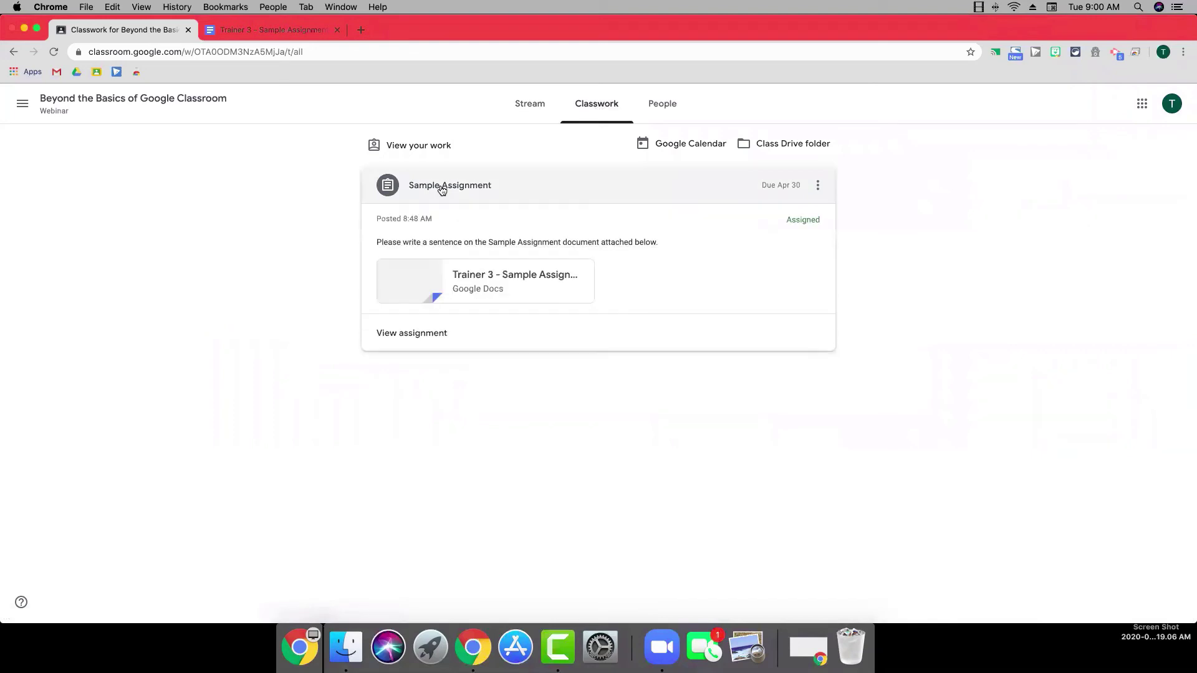
{"action": "left_click", "coordinate": [412, 333]}
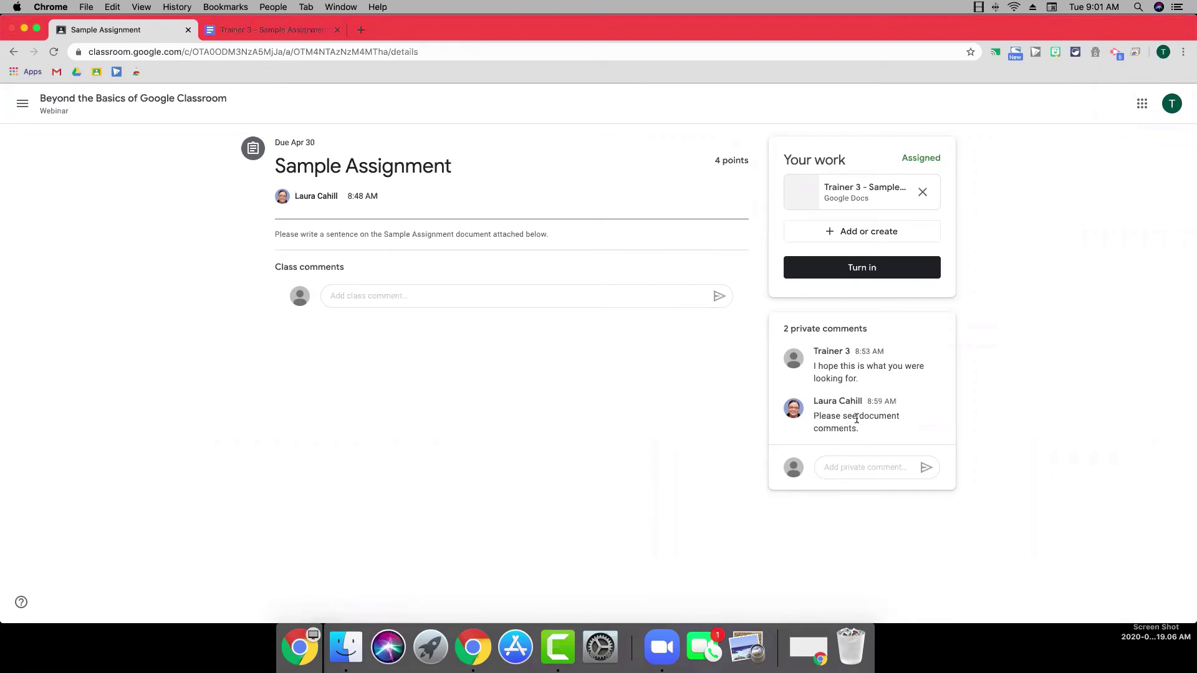
Step: Open the student's attached document and reply "What do you mean?" to the "More detail please." comment
{"action": "left_click", "coordinate": [866, 195]}
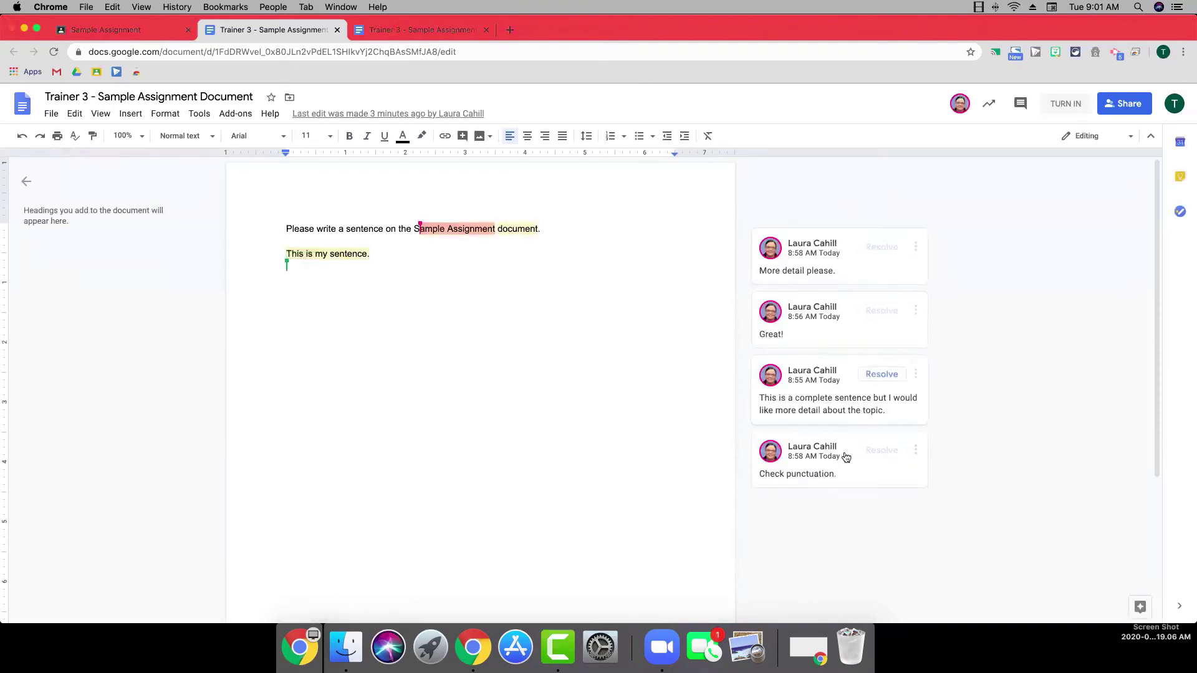
{"action": "left_click", "coordinate": [830, 254]}
{"action": "left_click", "coordinate": [793, 305]}
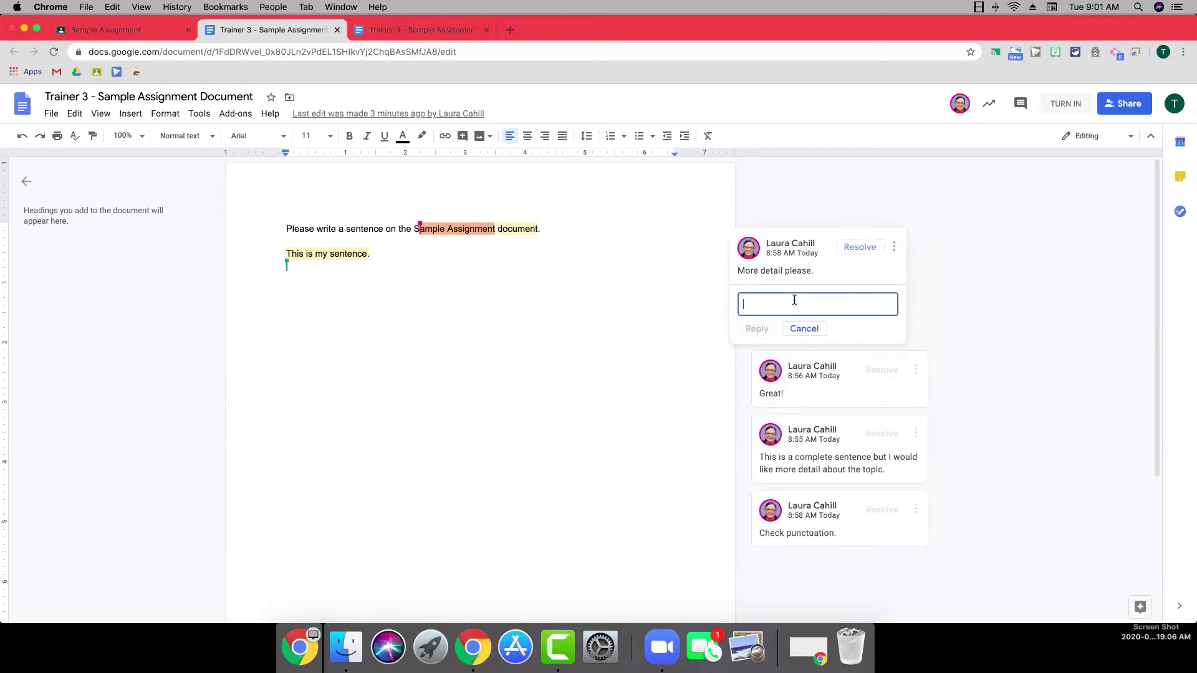
{"action": "type", "text": "What do you"}
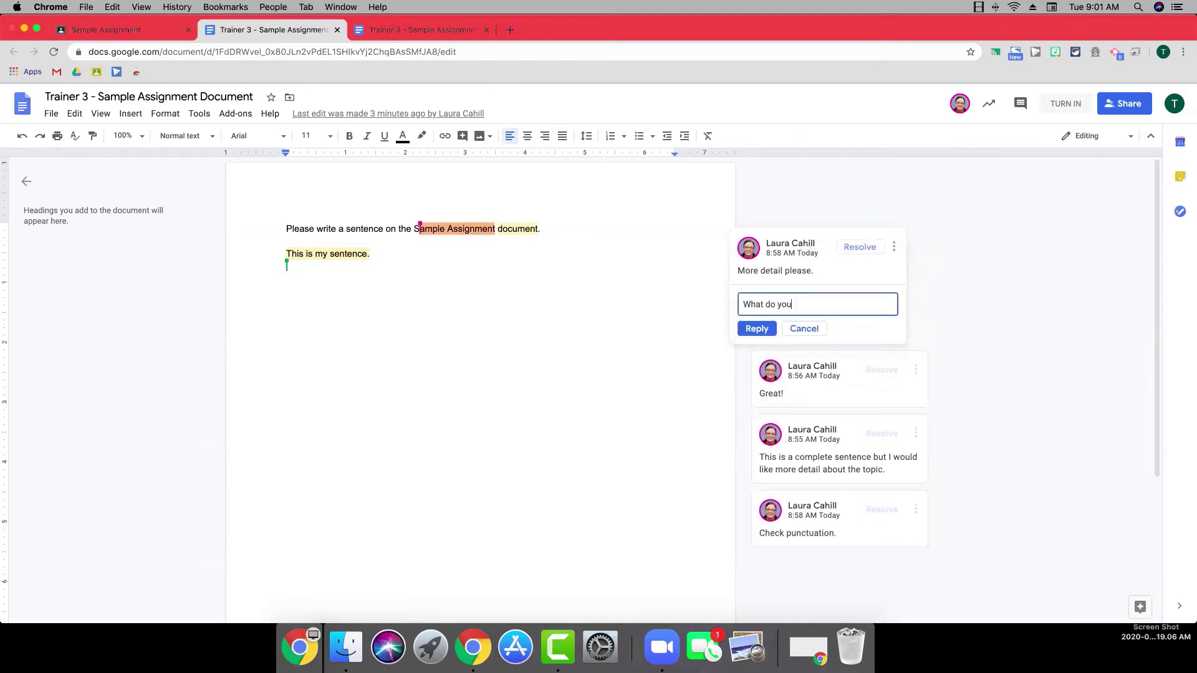
{"action": "type", "text": " mean?"}
{"action": "left_click", "coordinate": [764, 333]}
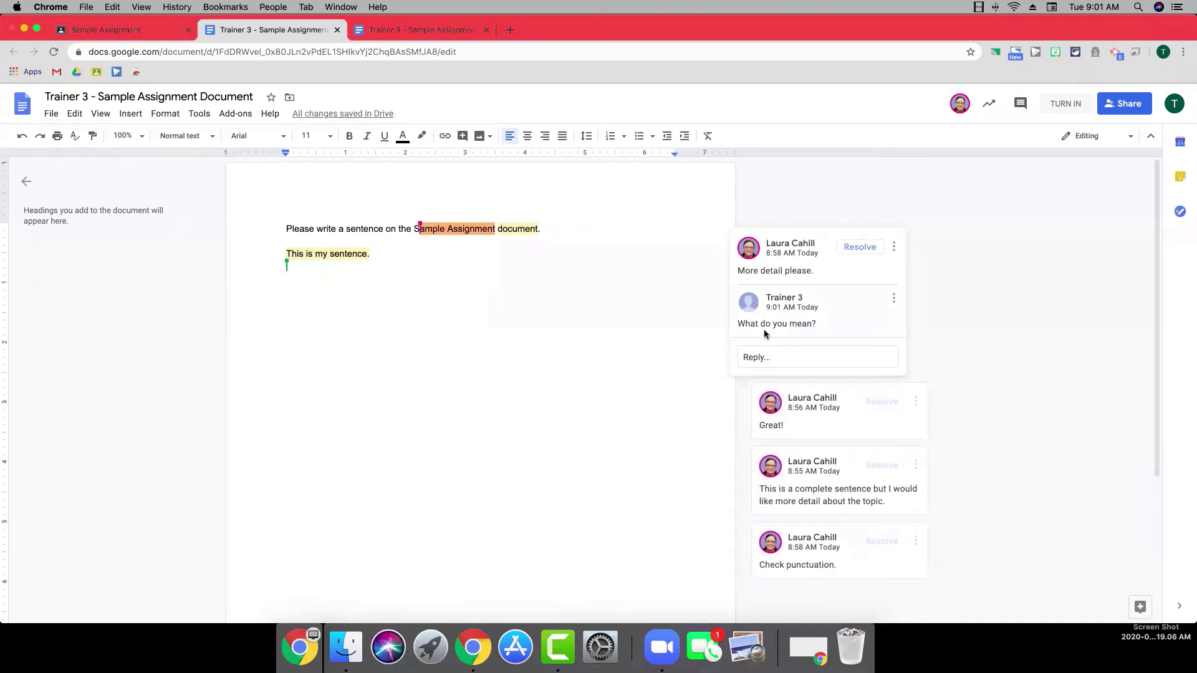
Step: Go back to the student's Sample Assignment page and turn in the work again
{"action": "left_click", "coordinate": [150, 38]}
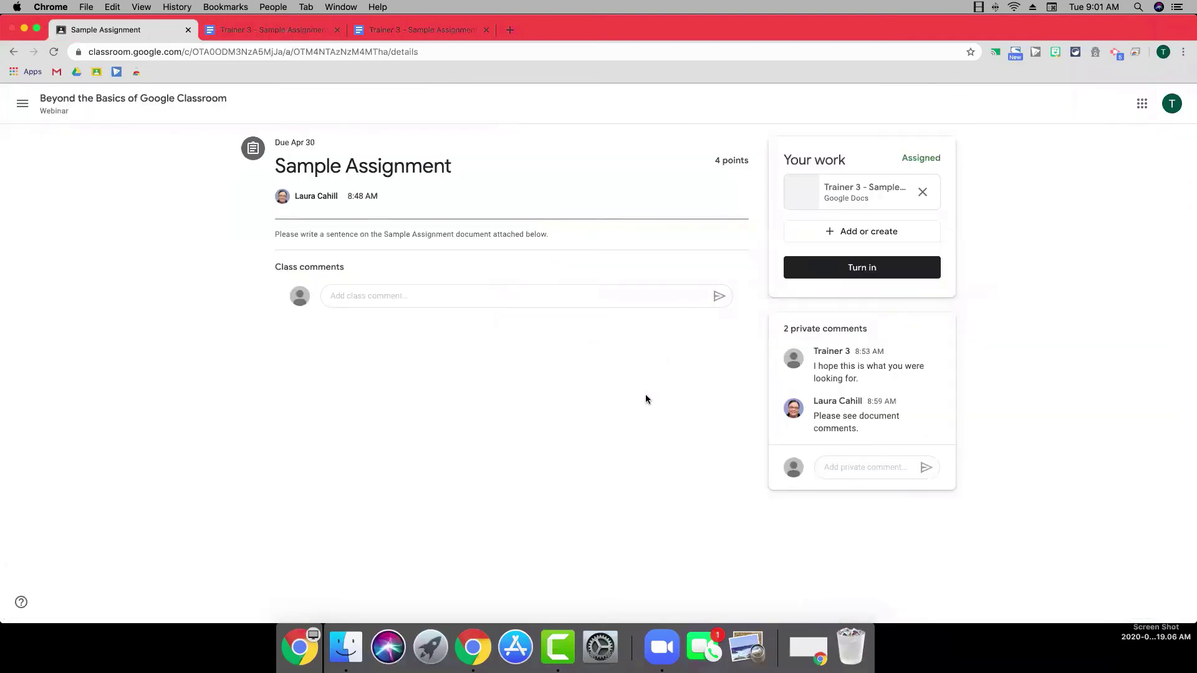
{"action": "left_click", "coordinate": [854, 268]}
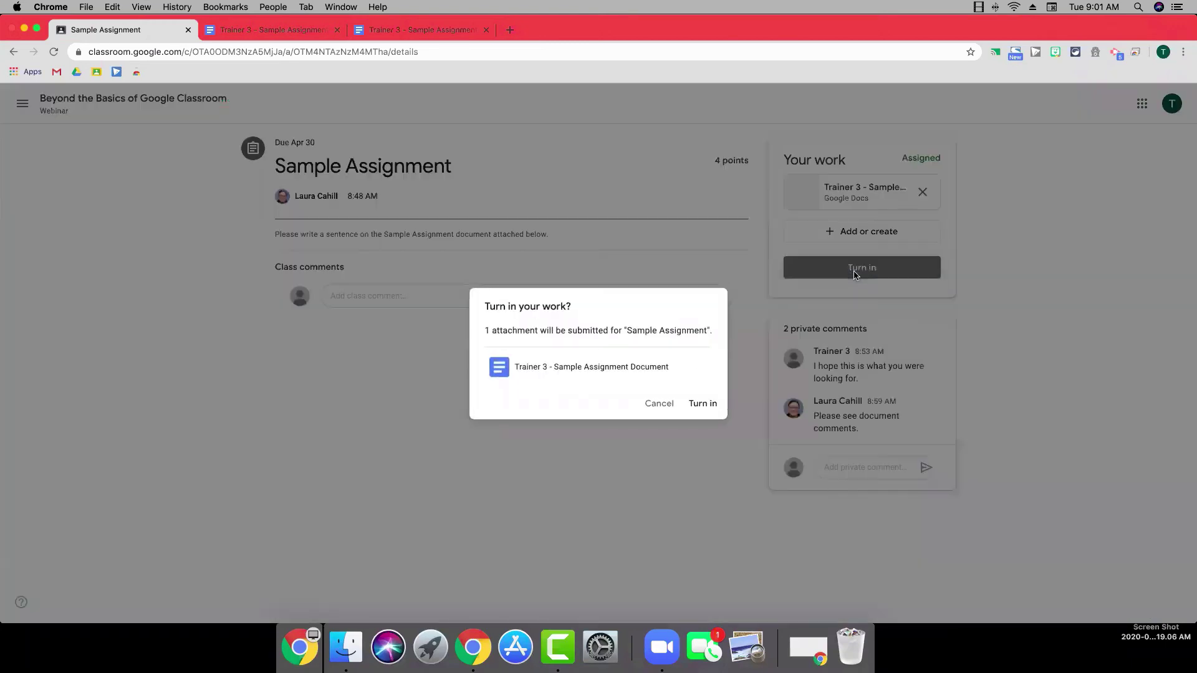
{"action": "left_click", "coordinate": [703, 404]}
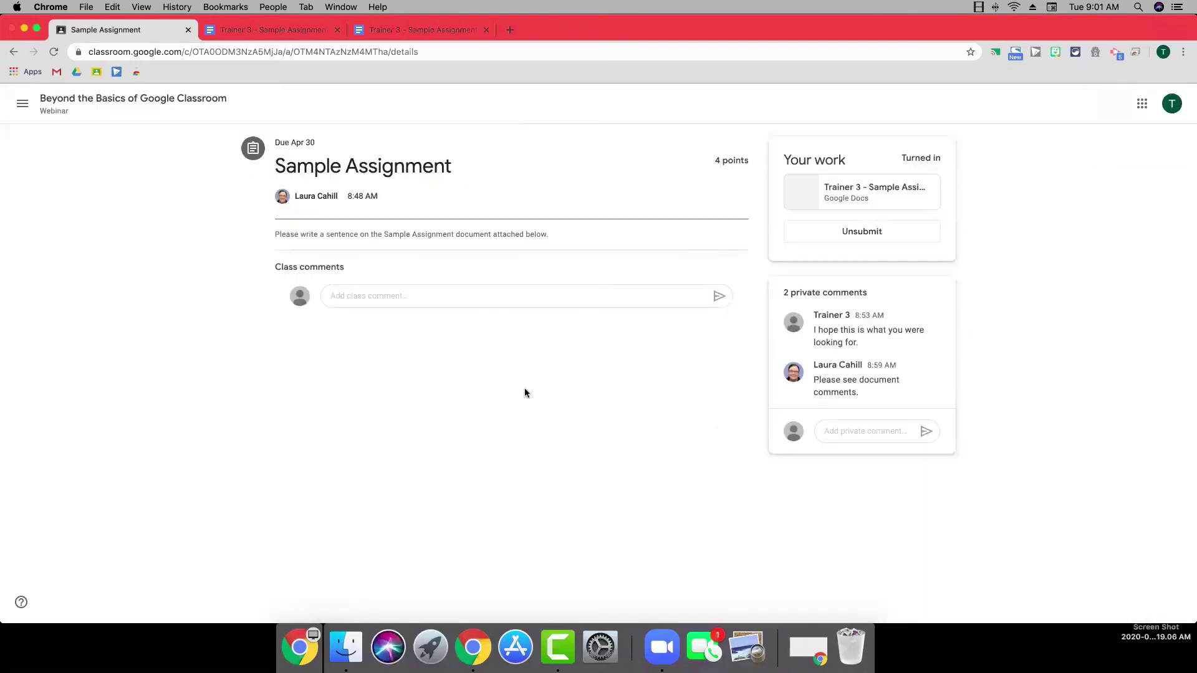
Step: Switch back to the teacher's browser profile and open the classwork list of Beyond the Basics of Google Classroom
{"action": "left_click", "coordinate": [1163, 51]}
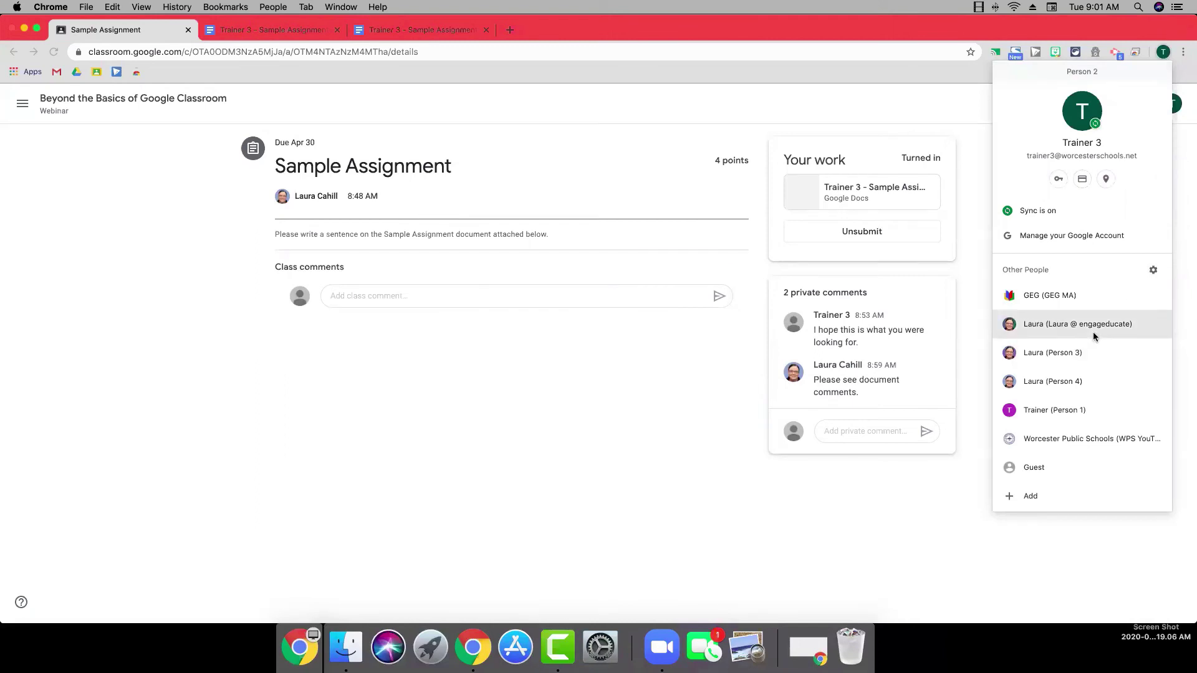
{"action": "left_click", "coordinate": [1094, 381]}
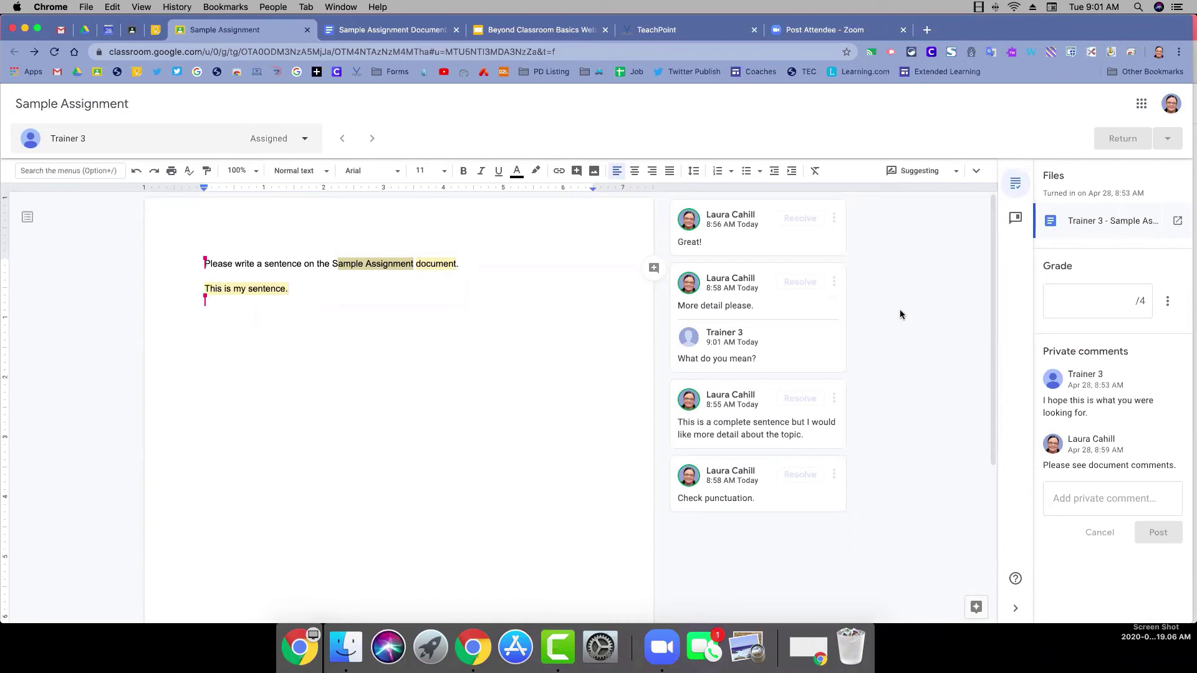
{"action": "left_click", "coordinate": [131, 31]}
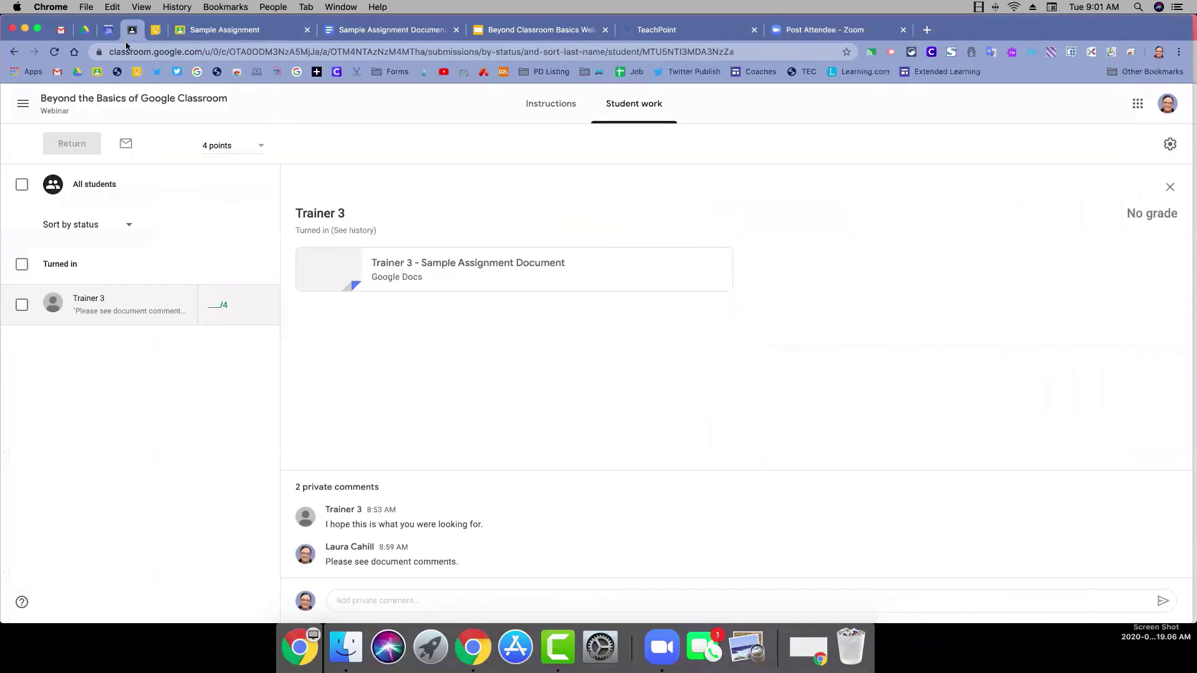
{"action": "left_click", "coordinate": [213, 101]}
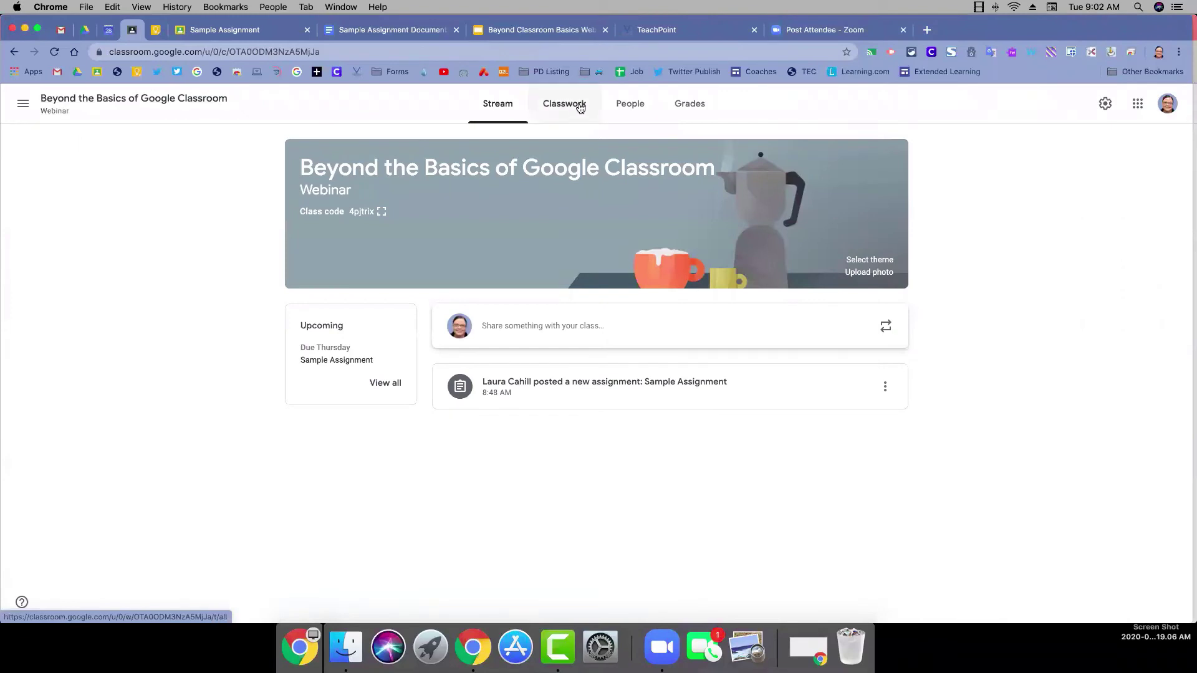
{"action": "left_click", "coordinate": [579, 107]}
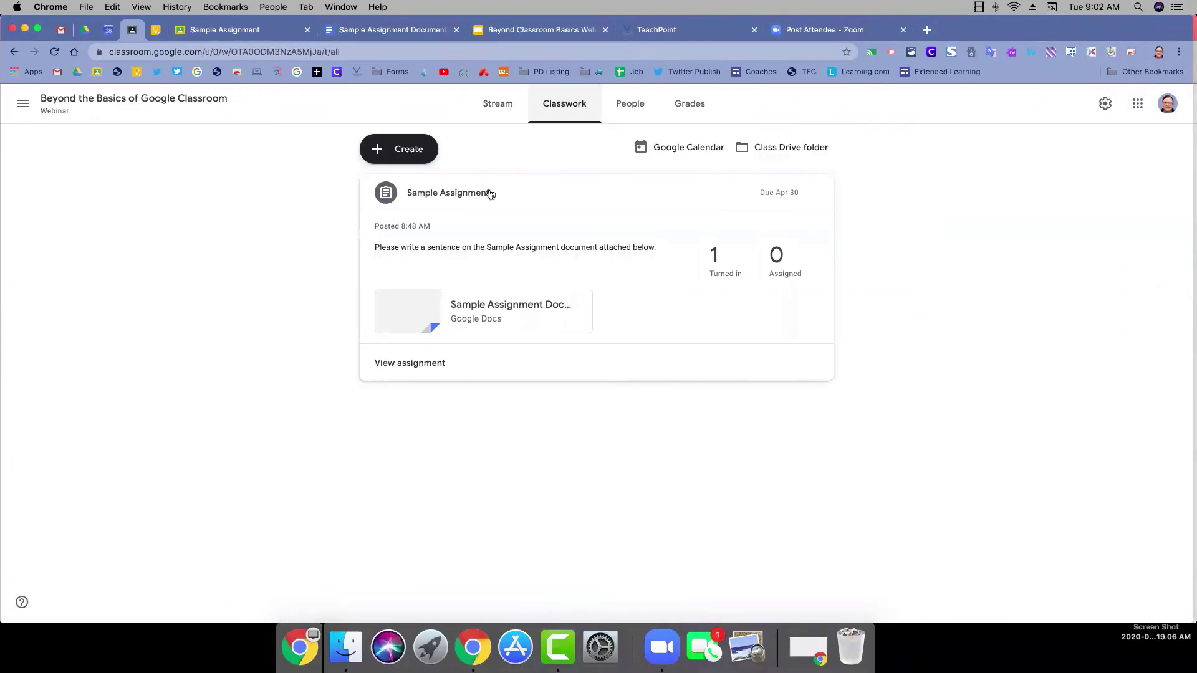
Step: Create a new assignment in the class titled "Attach Weekly Work"
{"action": "left_click", "coordinate": [411, 151]}
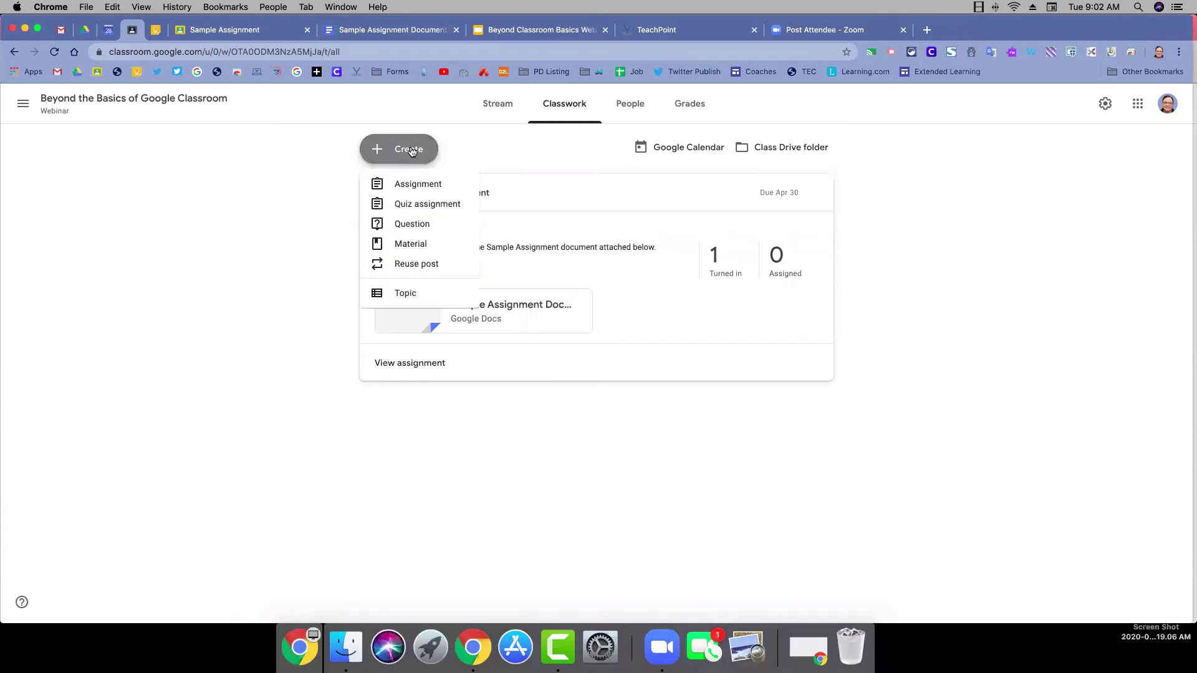
{"action": "left_click", "coordinate": [429, 186]}
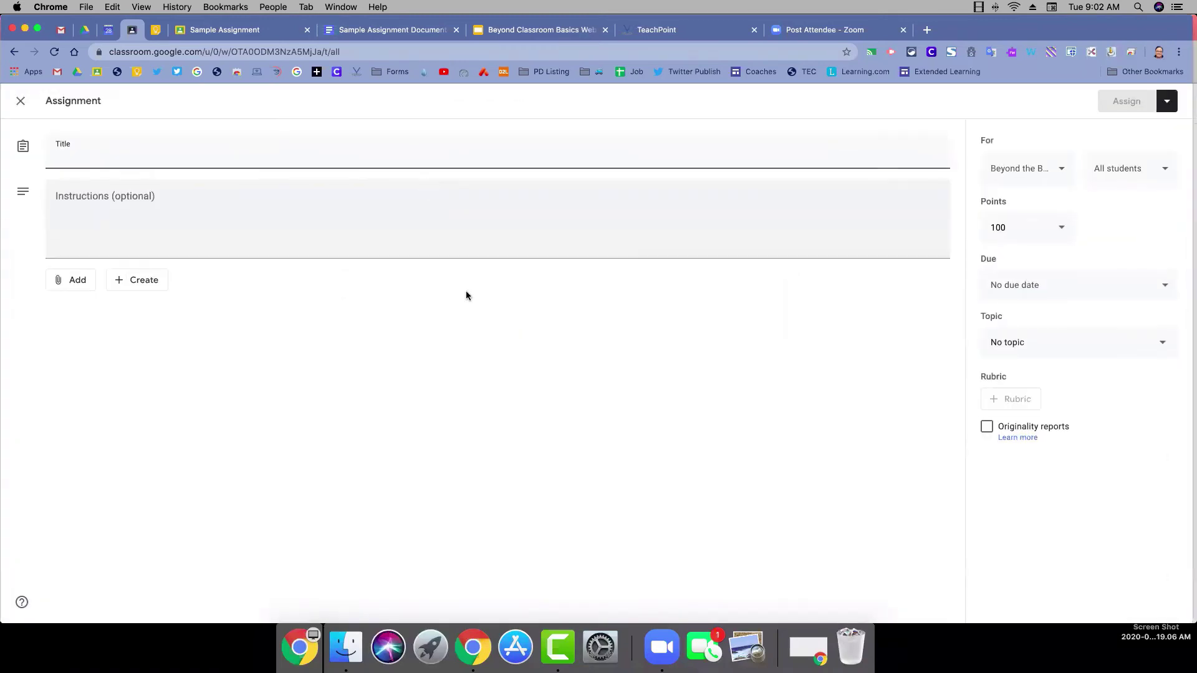
{"action": "type", "text": "Atta"}
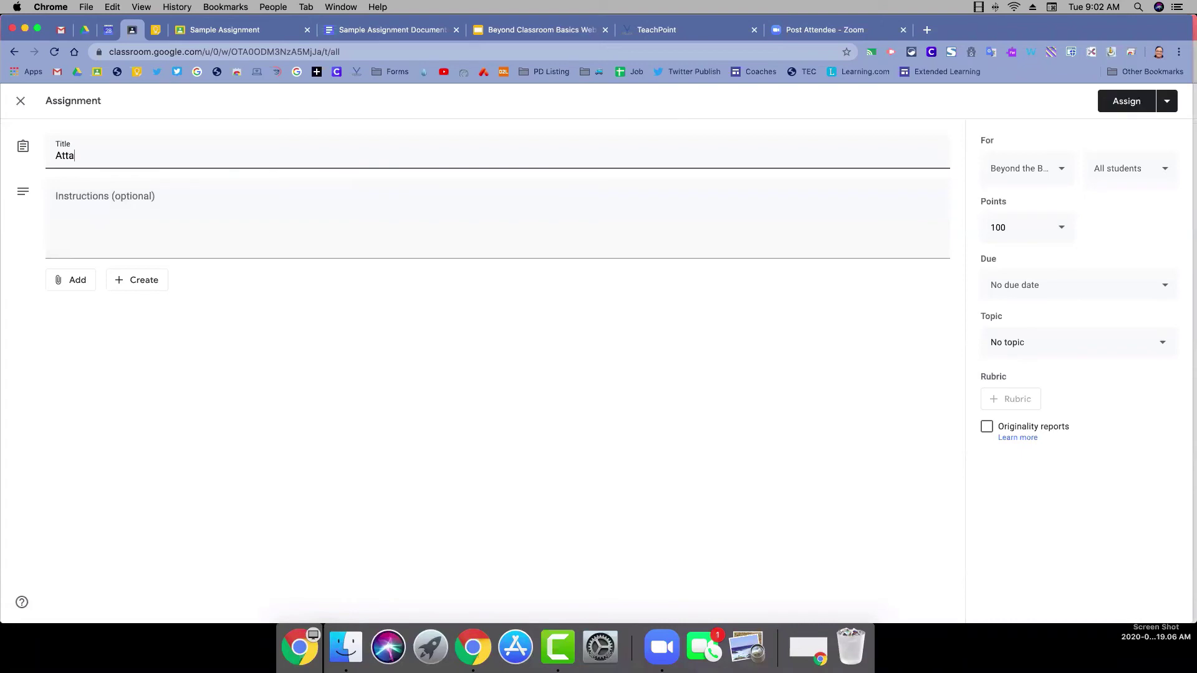
{"action": "type", "text": "ch Weekly Work"}
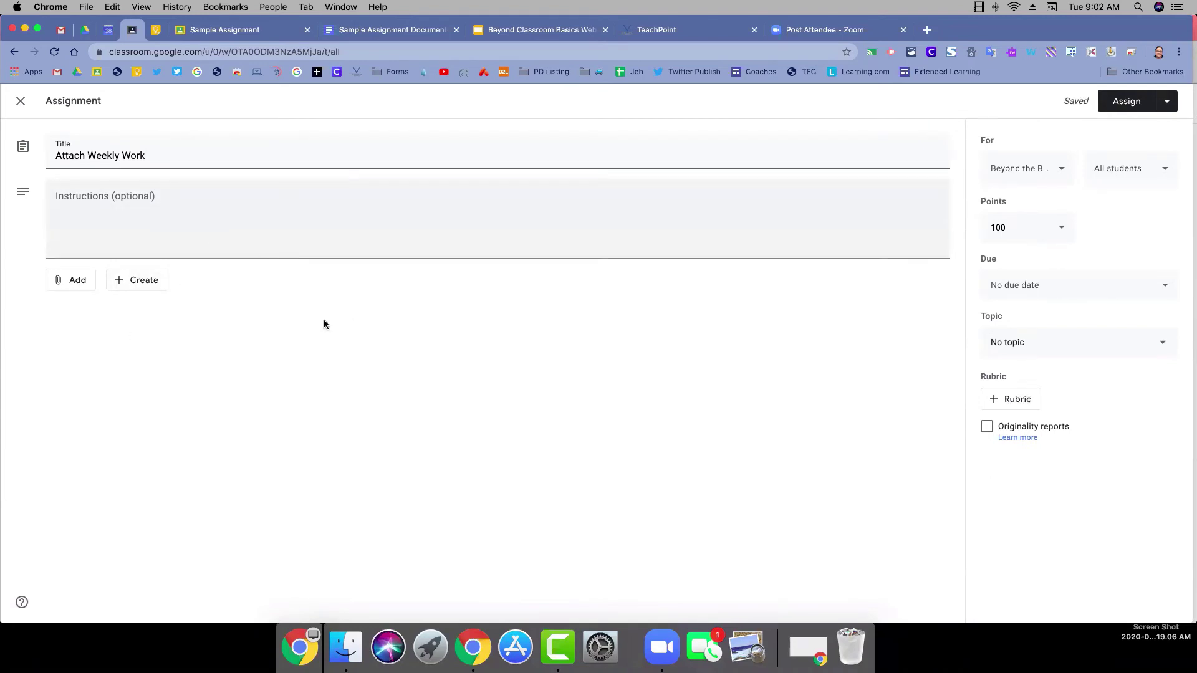
Step: Make the Attach Weekly Work assignment ungraded with a due date of Thu, May 7, and assign it to all students
{"action": "left_click", "coordinate": [1060, 237]}
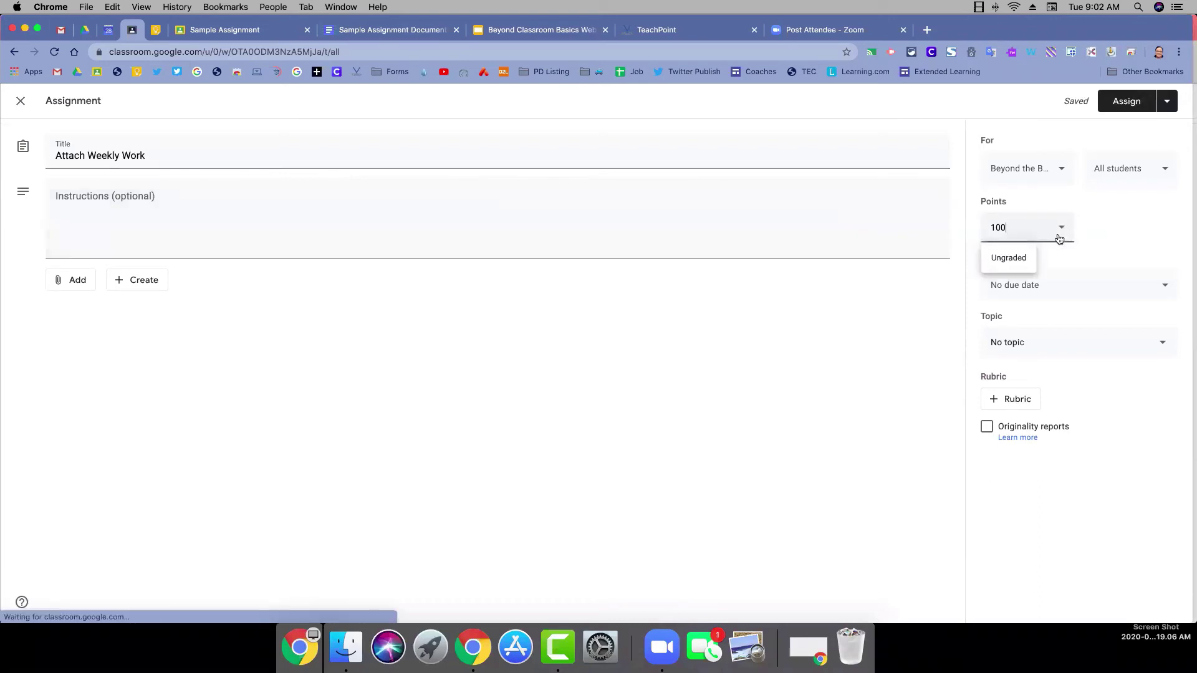
{"action": "left_click", "coordinate": [1025, 258]}
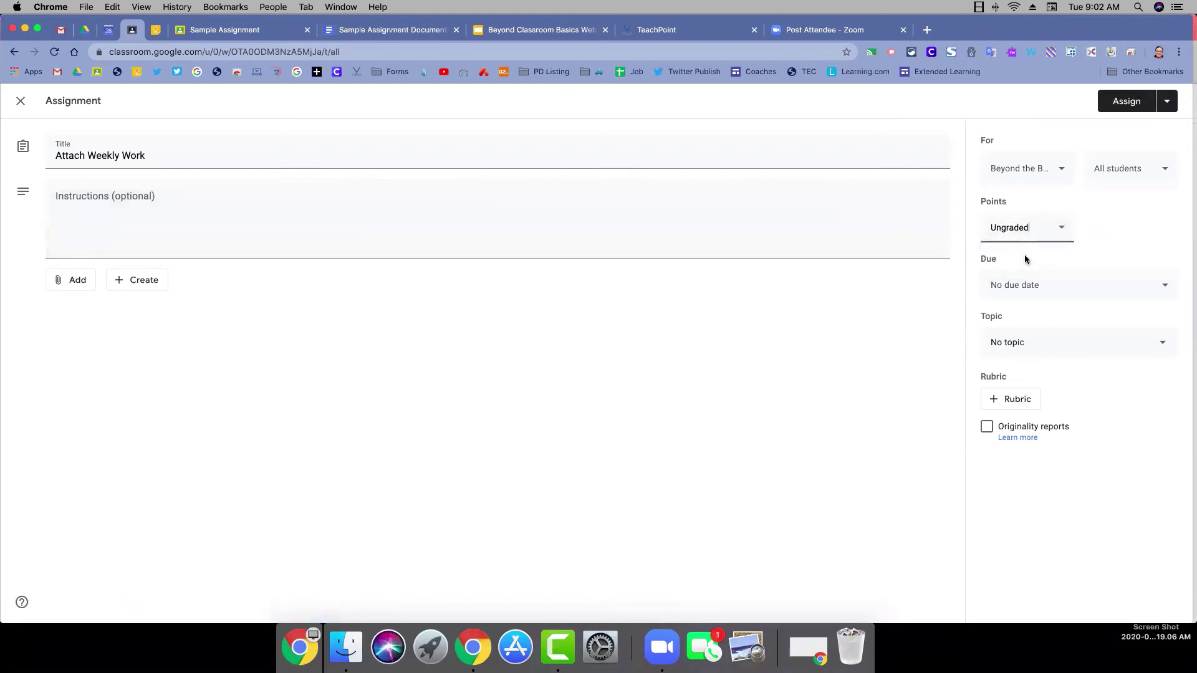
{"action": "left_click", "coordinate": [1105, 287]}
{"action": "left_click", "coordinate": [1074, 336]}
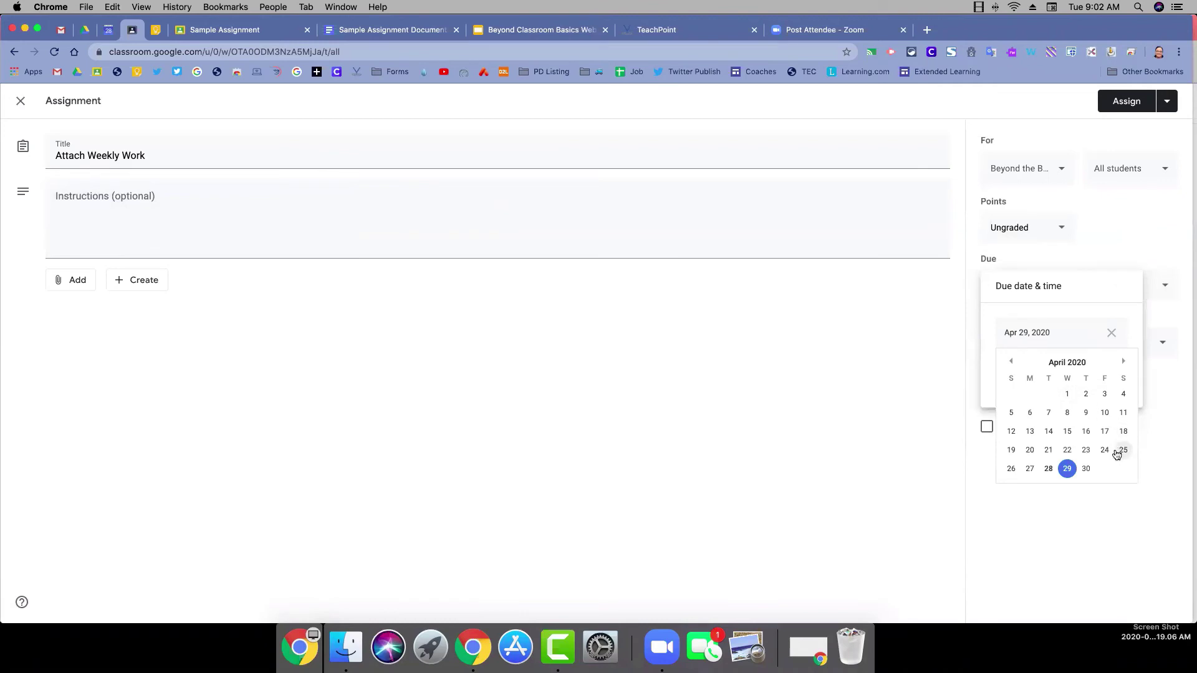
{"action": "left_click", "coordinate": [1125, 362]}
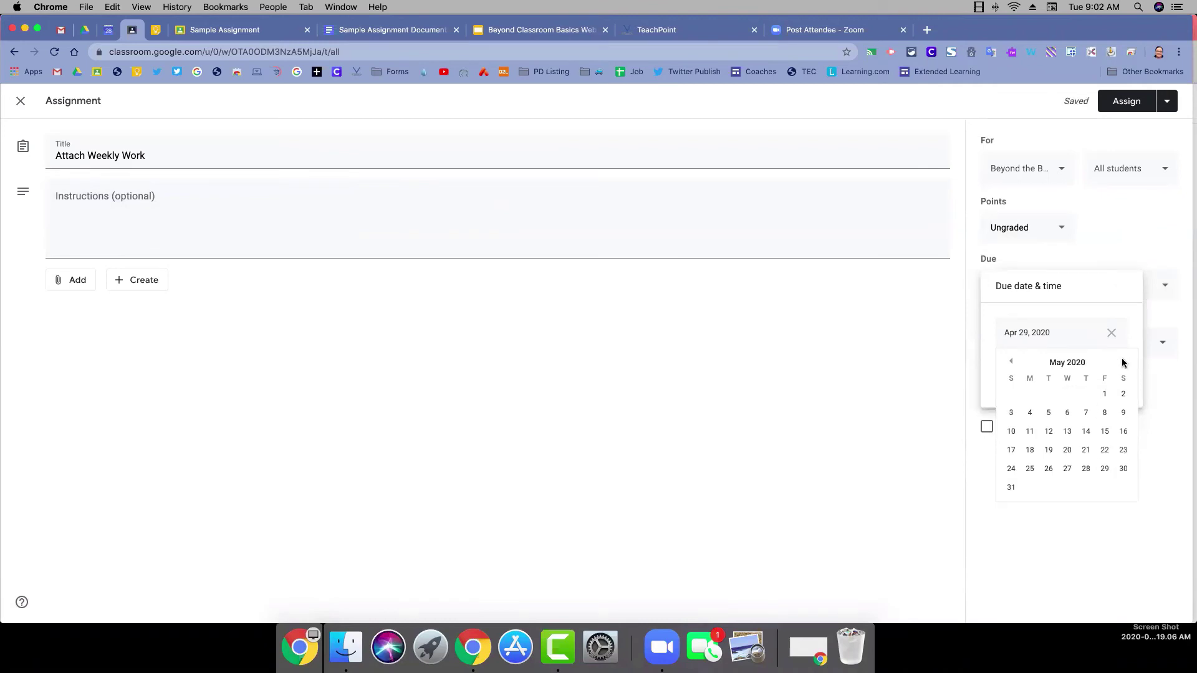
{"action": "left_click", "coordinate": [1086, 412]}
{"action": "left_click", "coordinate": [1131, 433]}
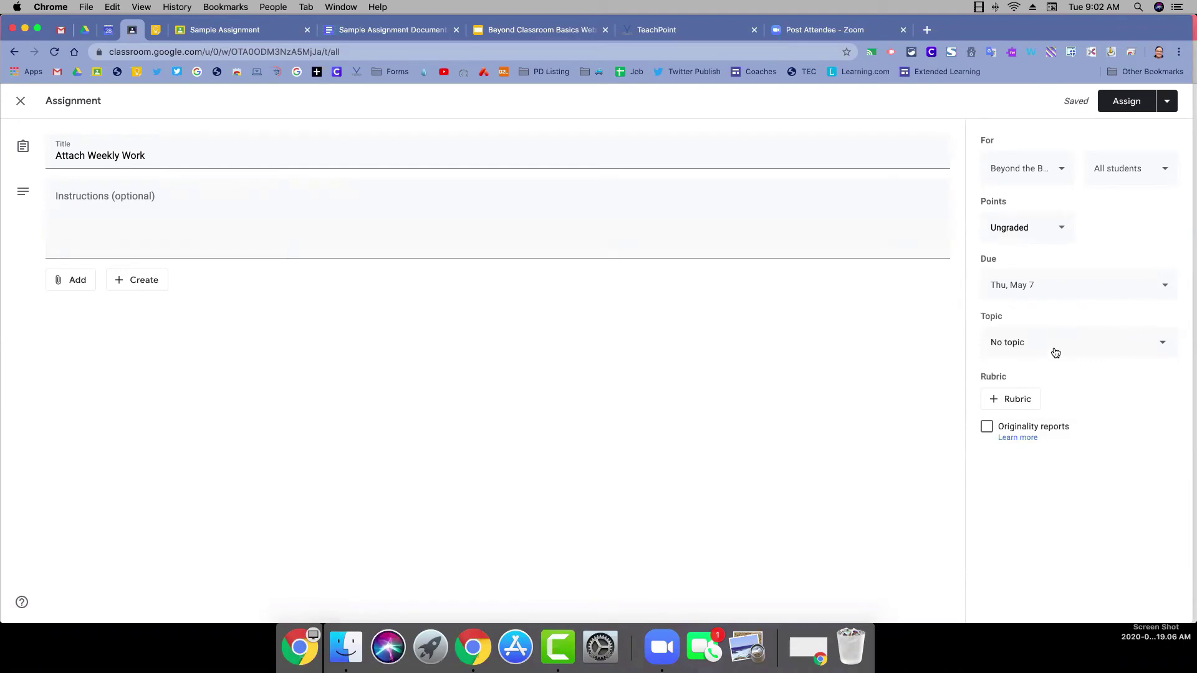
{"action": "left_click", "coordinate": [1119, 107]}
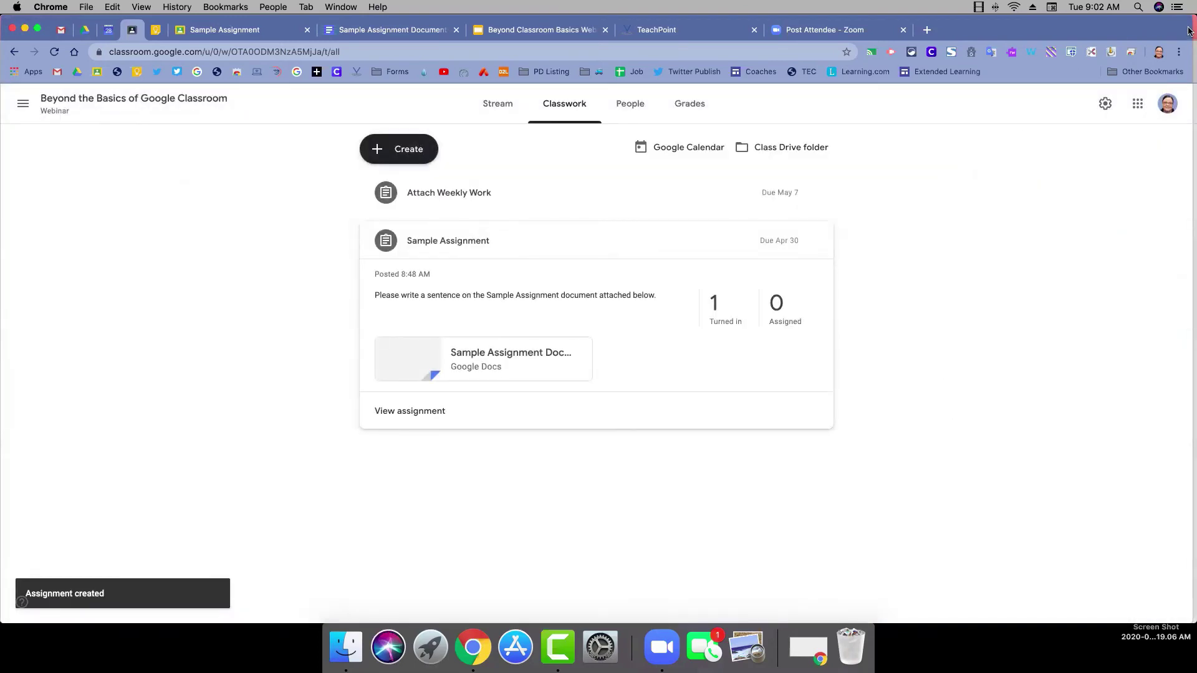
Step: Check the class's classwork list in the student's browser window, and return to the teacher's profile
{"action": "left_click", "coordinate": [1190, 31]}
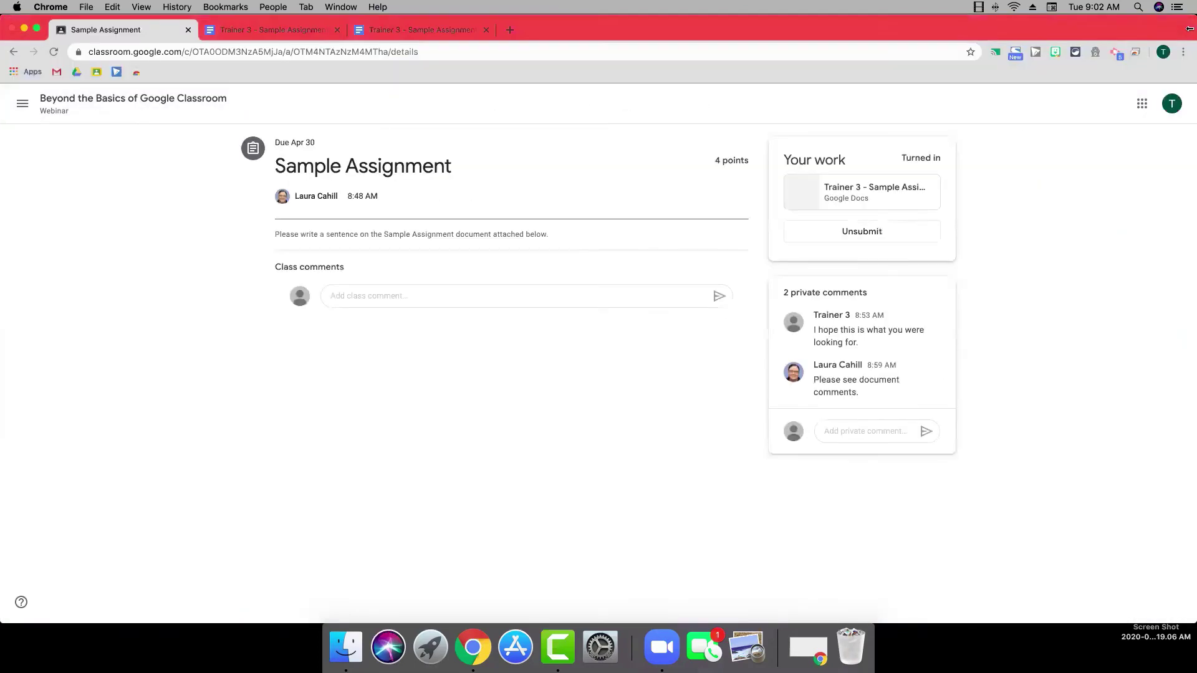
{"action": "left_click", "coordinate": [94, 99]}
{"action": "left_click", "coordinate": [575, 107]}
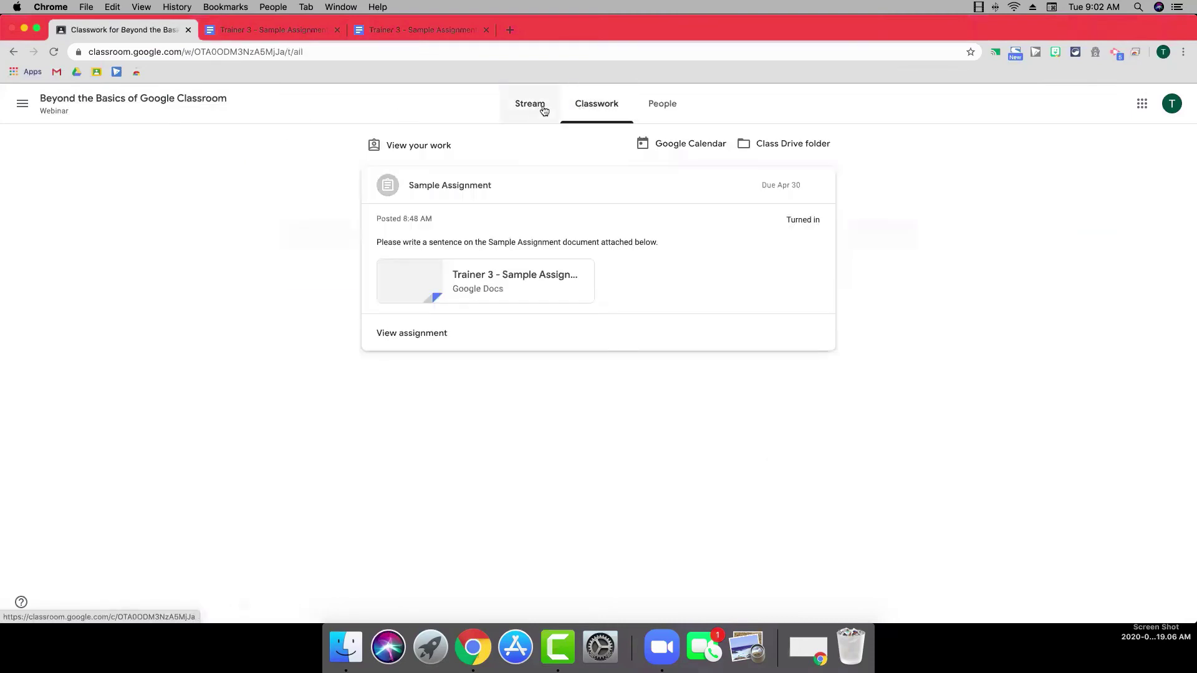
{"action": "left_click", "coordinate": [465, 185]}
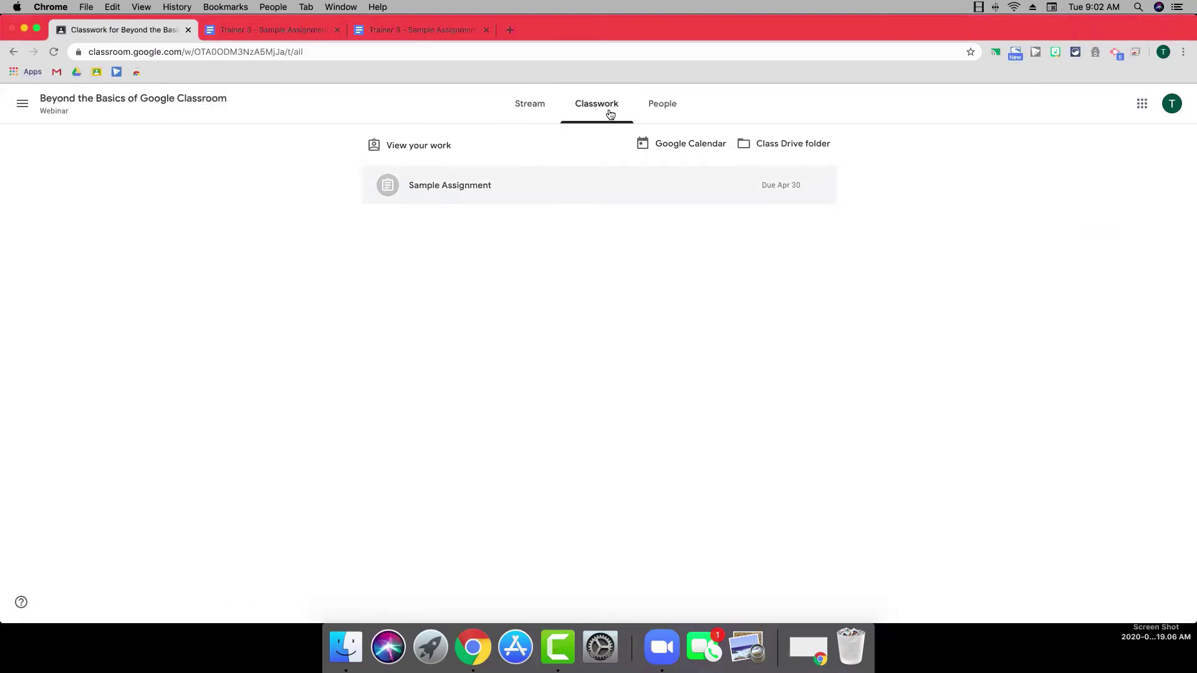
{"action": "left_click", "coordinate": [1163, 52]}
{"action": "left_click", "coordinate": [1051, 381]}
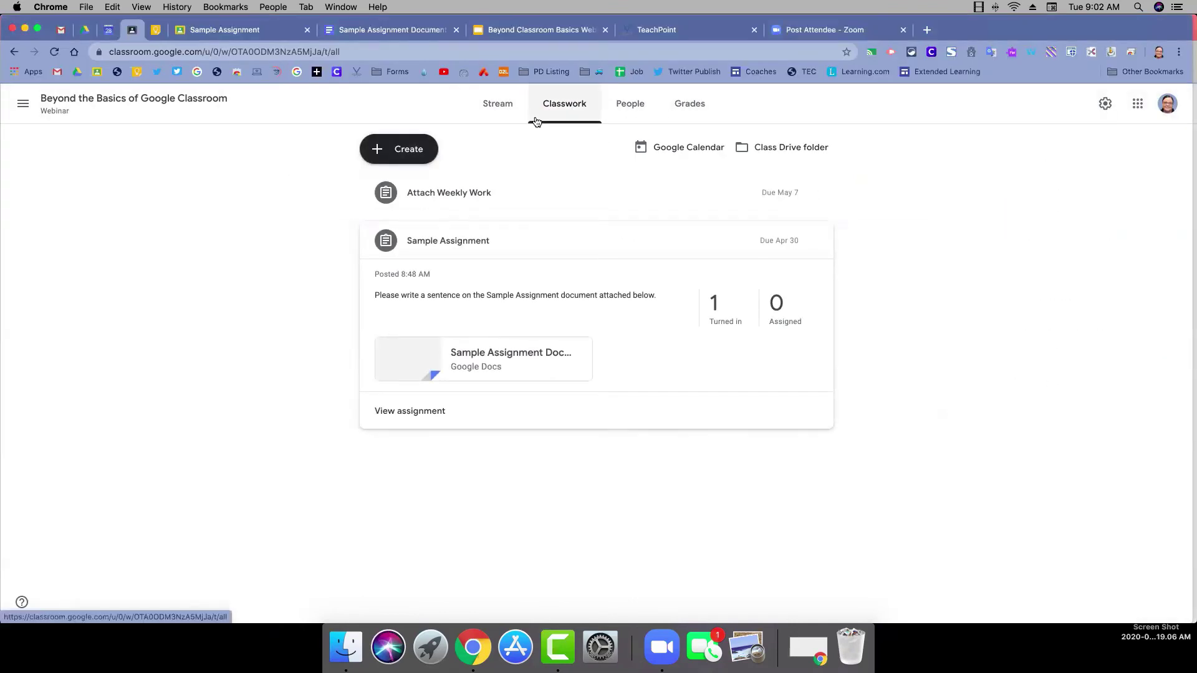
Step: Switch to the student's browser window and open the full Attach Weekly Work assignment page from the classwork list
{"action": "left_click", "coordinate": [1189, 30]}
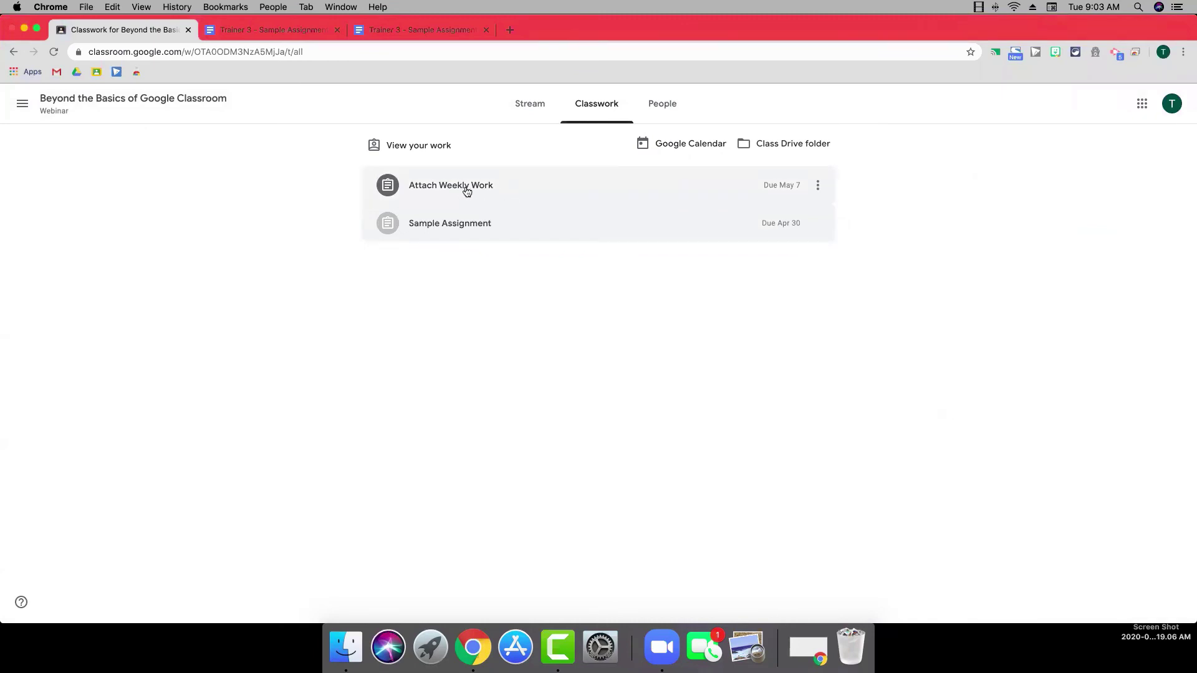
{"action": "left_click", "coordinate": [598, 111]}
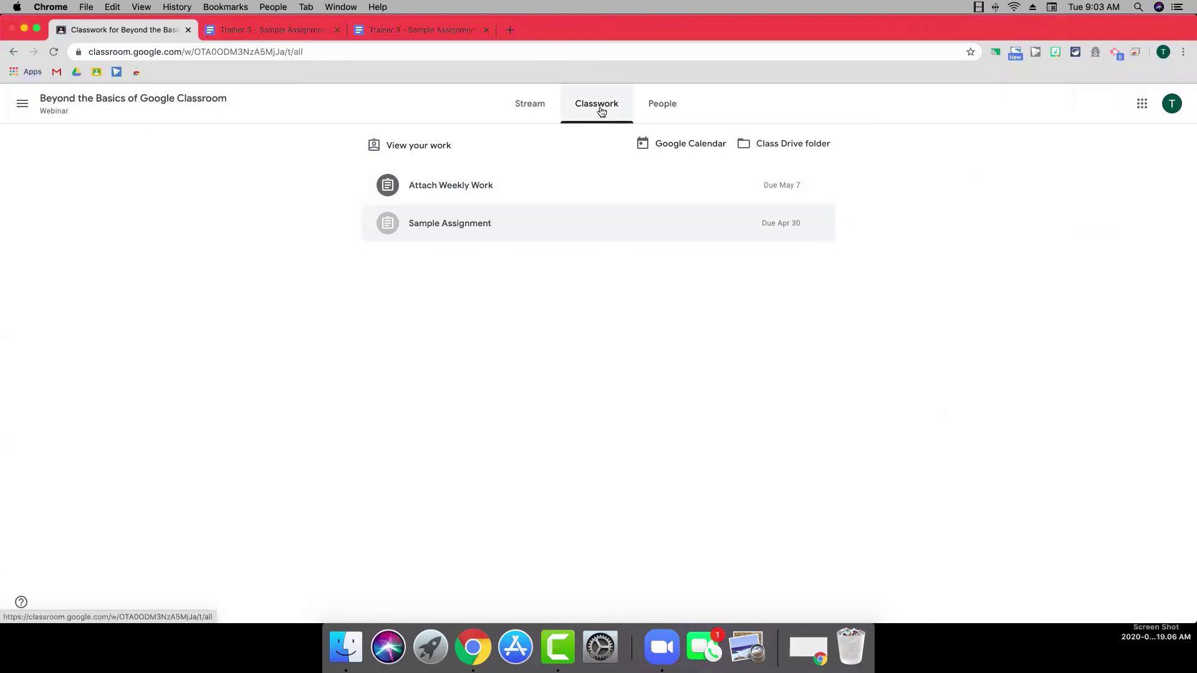
{"action": "left_click", "coordinate": [485, 191]}
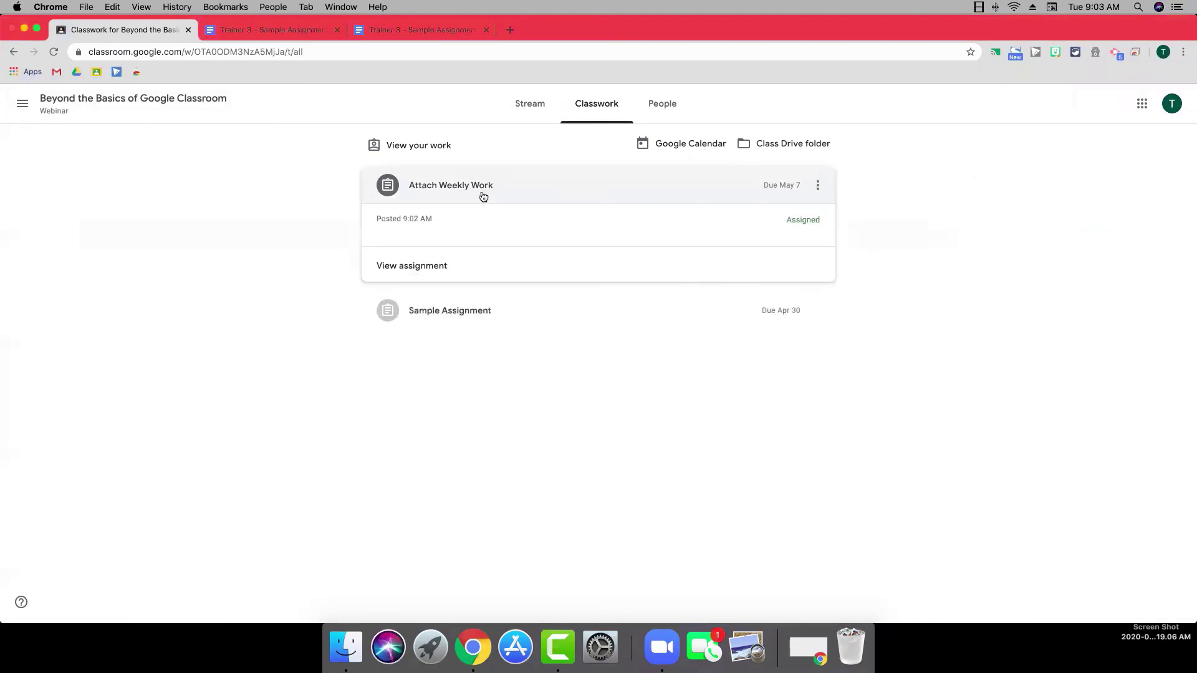
{"action": "left_click", "coordinate": [435, 270]}
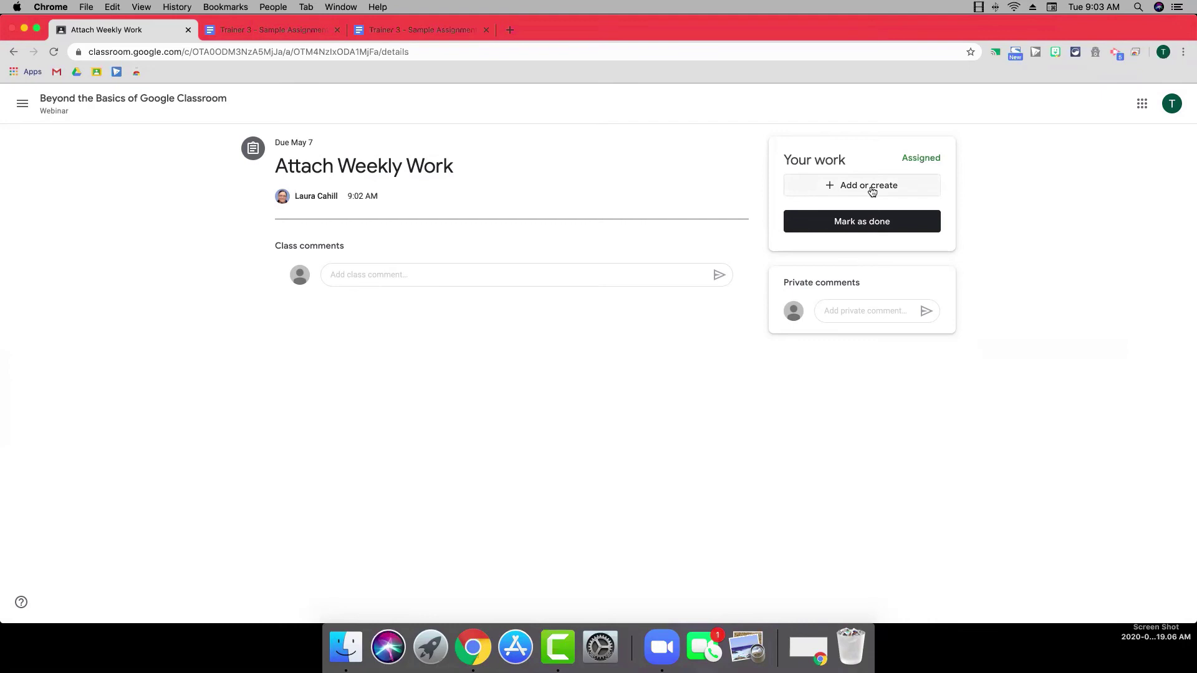
Step: Create a new Google Slides presentation as the student's work for Attach Weekly Work and turn it in
{"action": "left_click", "coordinate": [843, 191]}
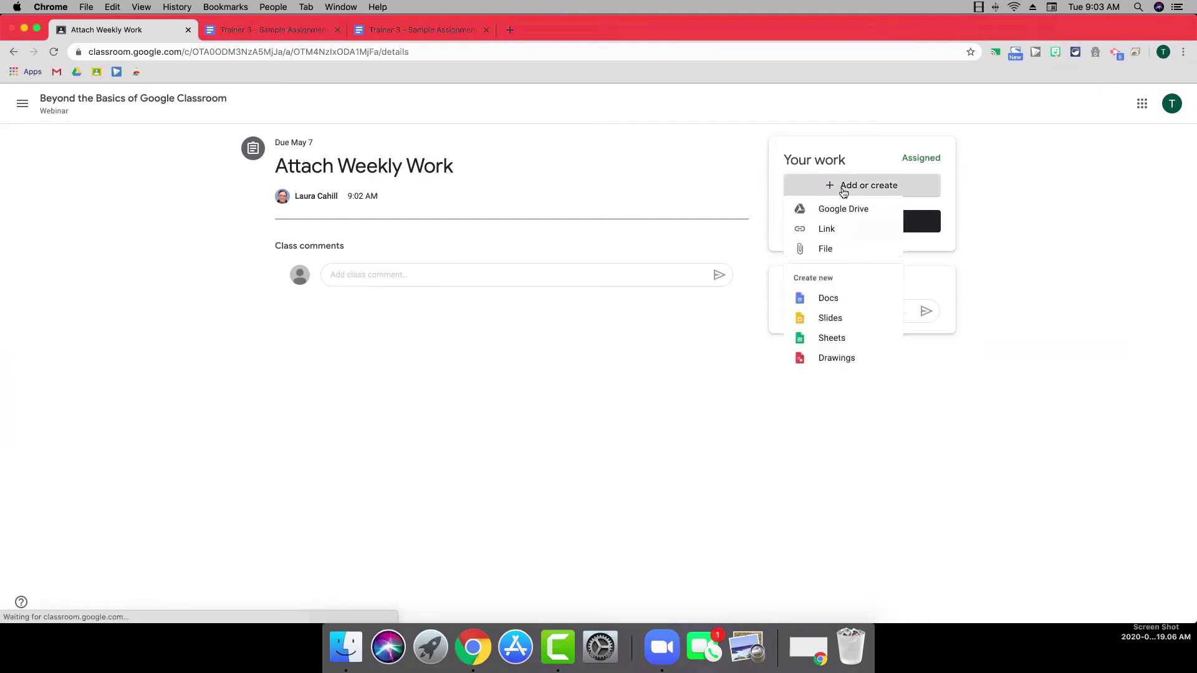
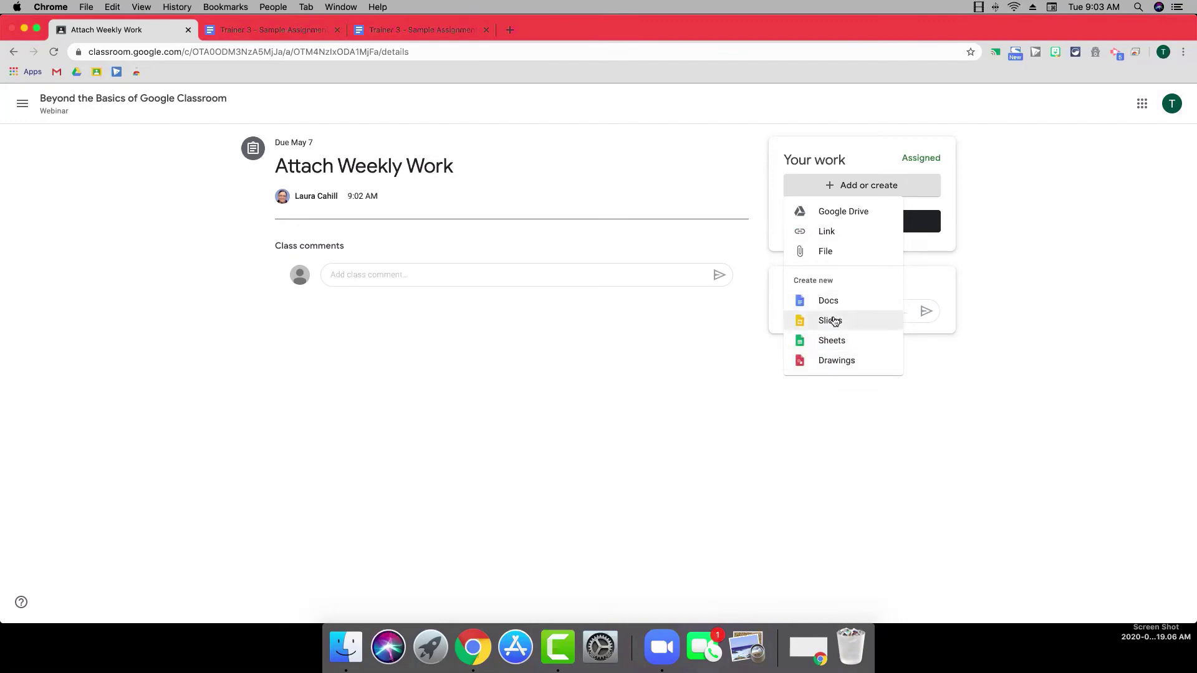
{"action": "left_click", "coordinate": [833, 321]}
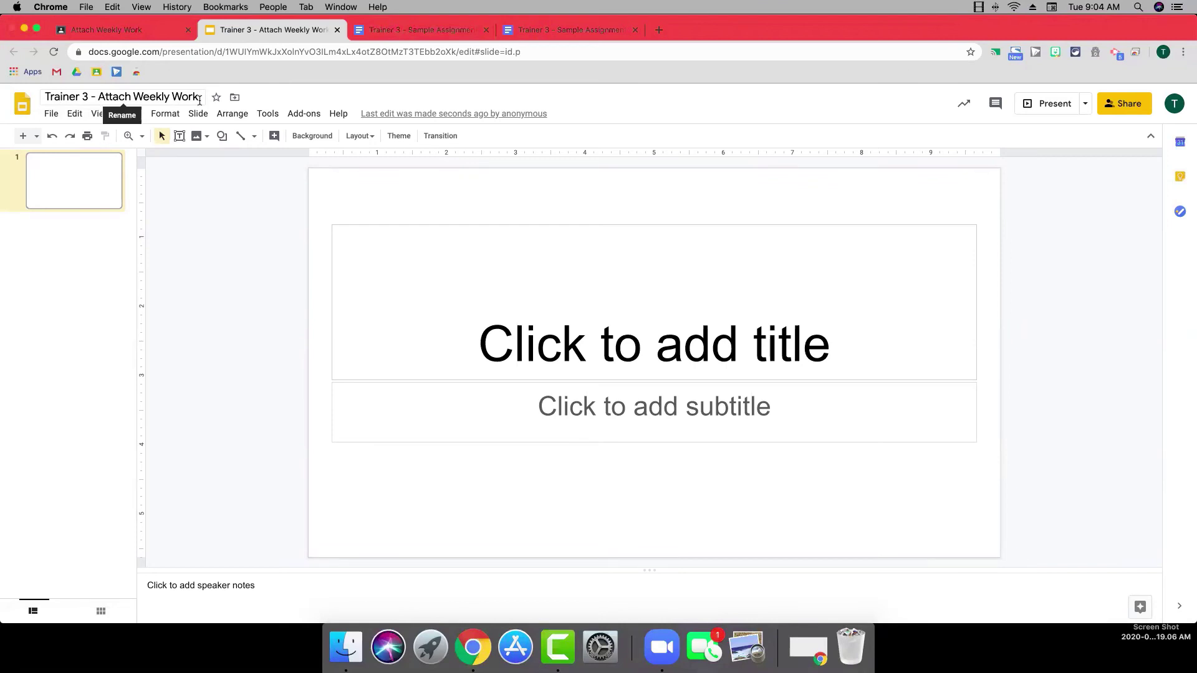
{"action": "left_click", "coordinate": [138, 32]}
{"action": "left_click", "coordinate": [828, 267]}
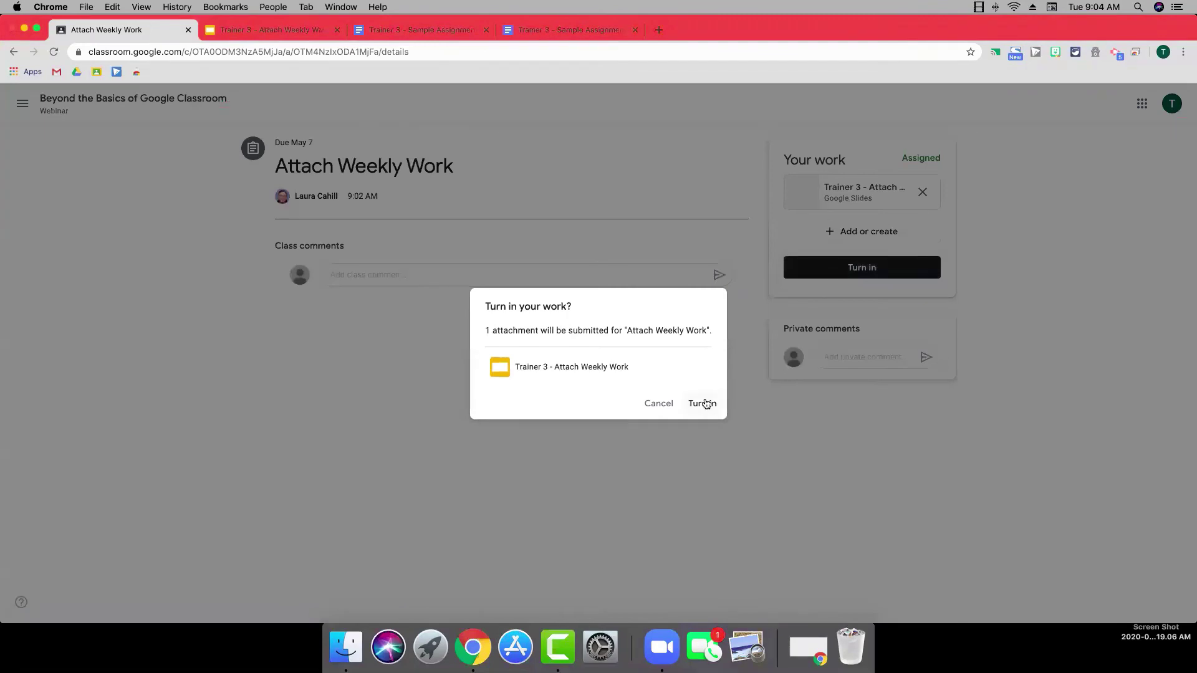
{"action": "left_click", "coordinate": [702, 404]}
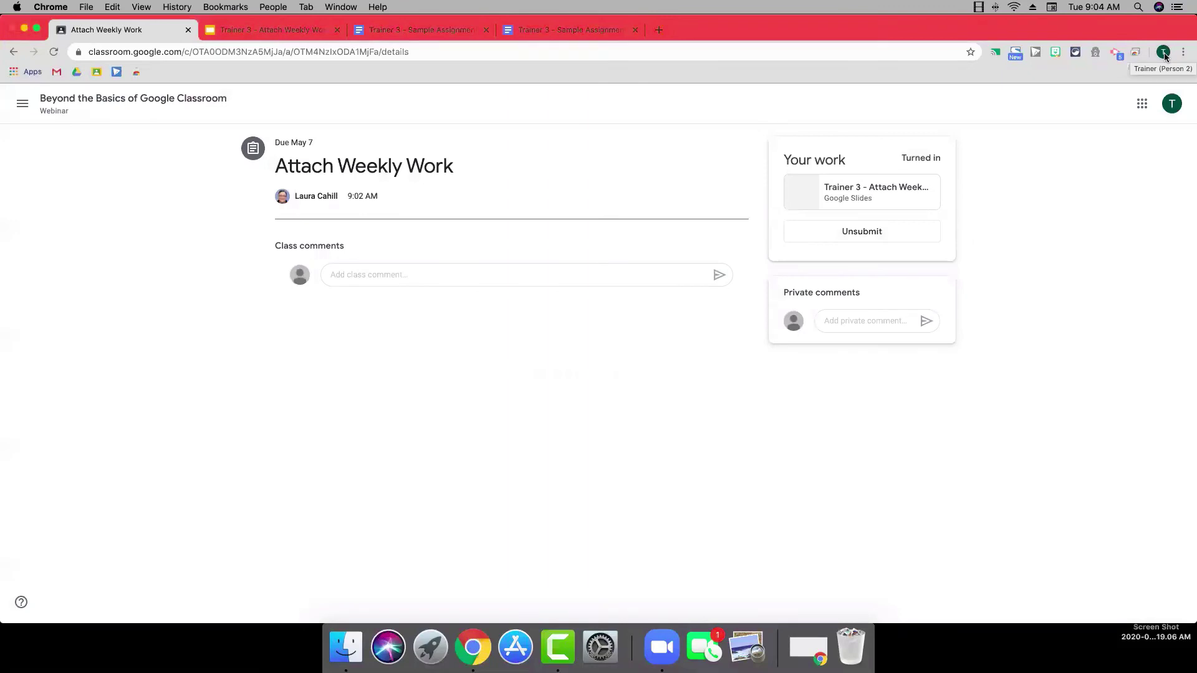
Step: Switch to the teacher's browser profile and open the student's submission in the Attach Weekly Work student work page
{"action": "left_click", "coordinate": [1163, 53]}
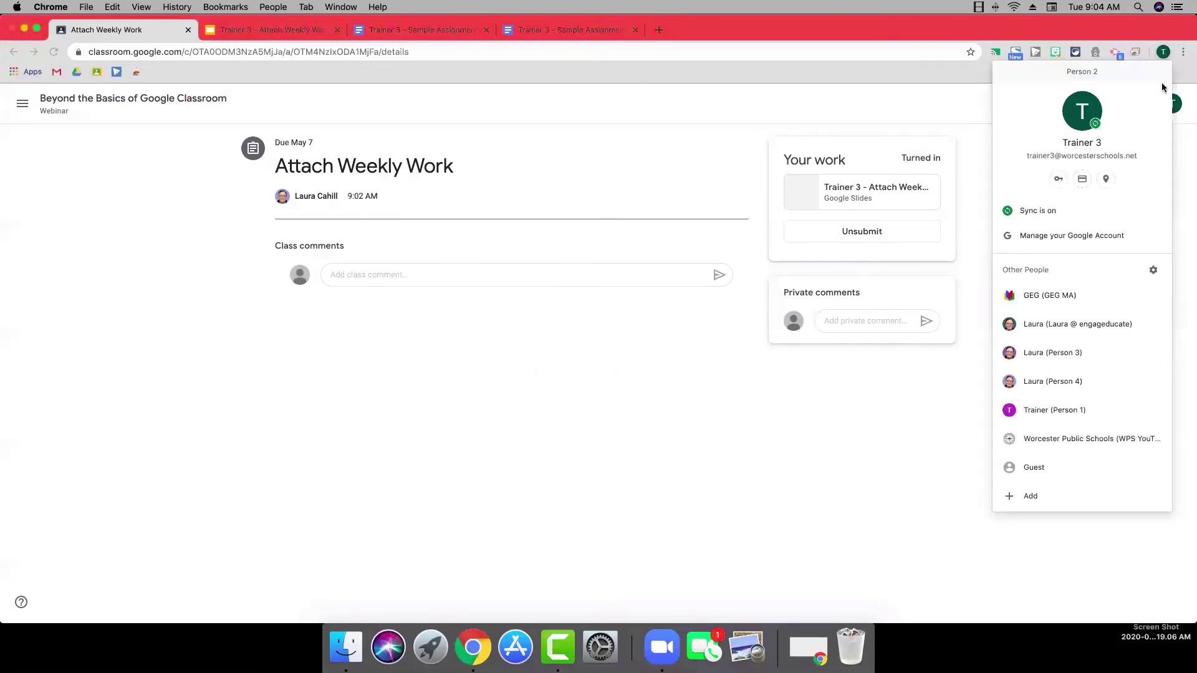
{"action": "left_click", "coordinate": [1024, 381]}
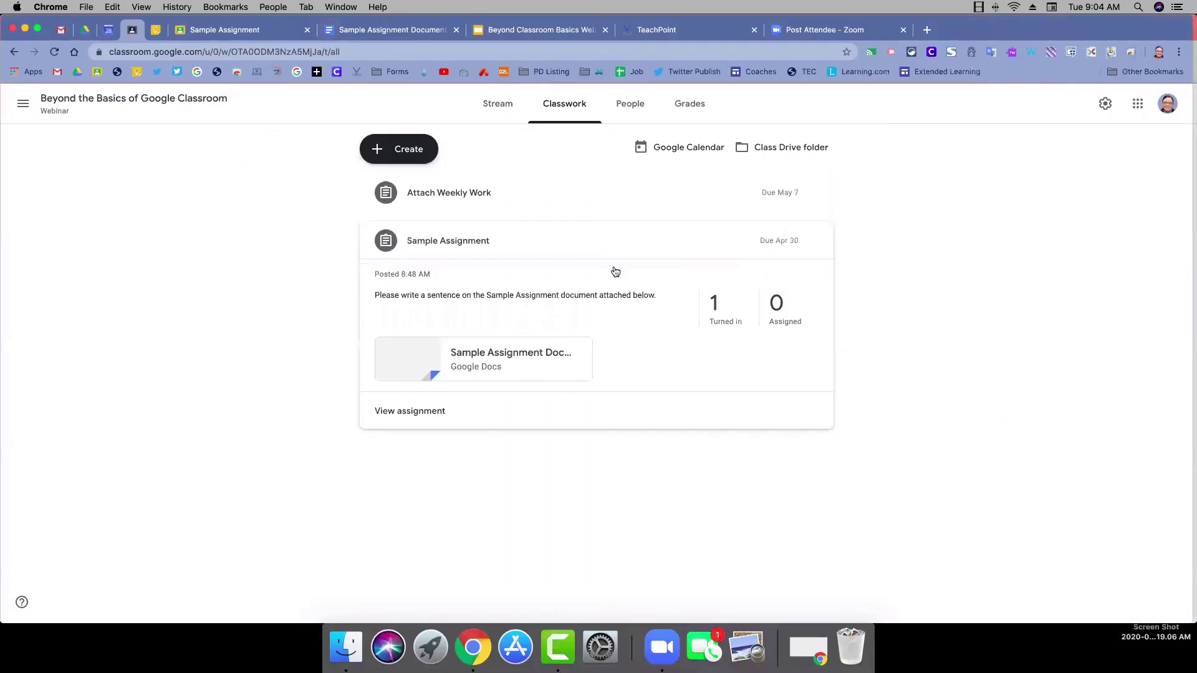
{"action": "left_click", "coordinate": [464, 197]}
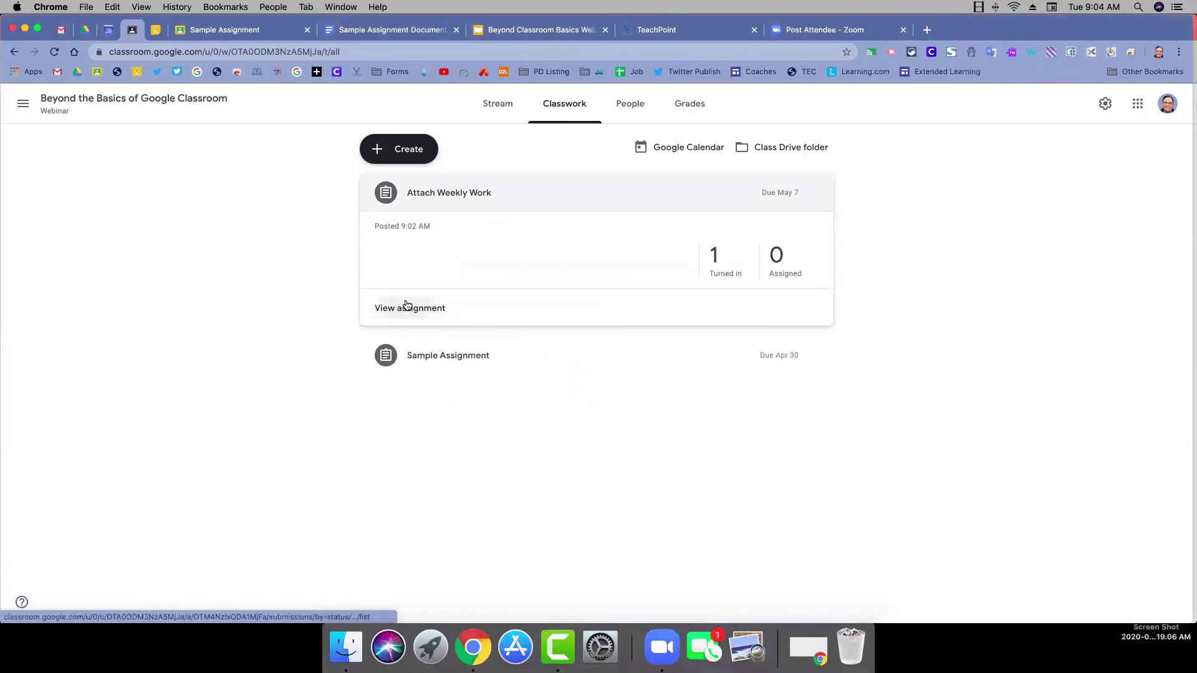
{"action": "left_click", "coordinate": [407, 306]}
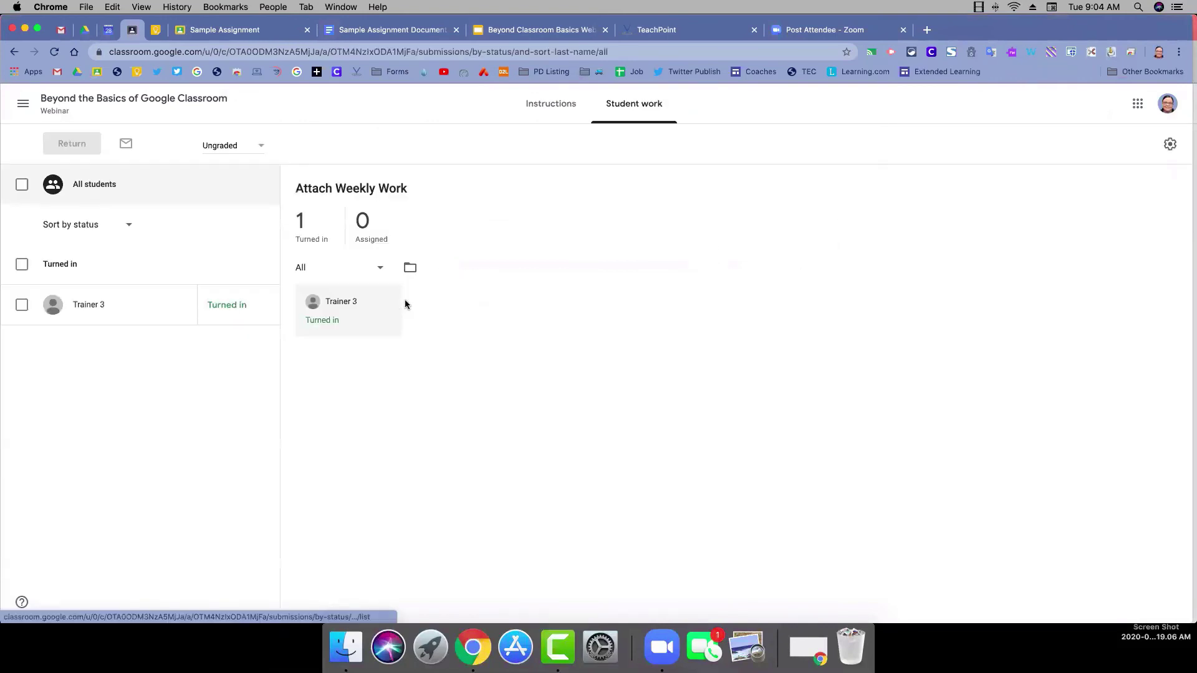
{"action": "left_click", "coordinate": [93, 305]}
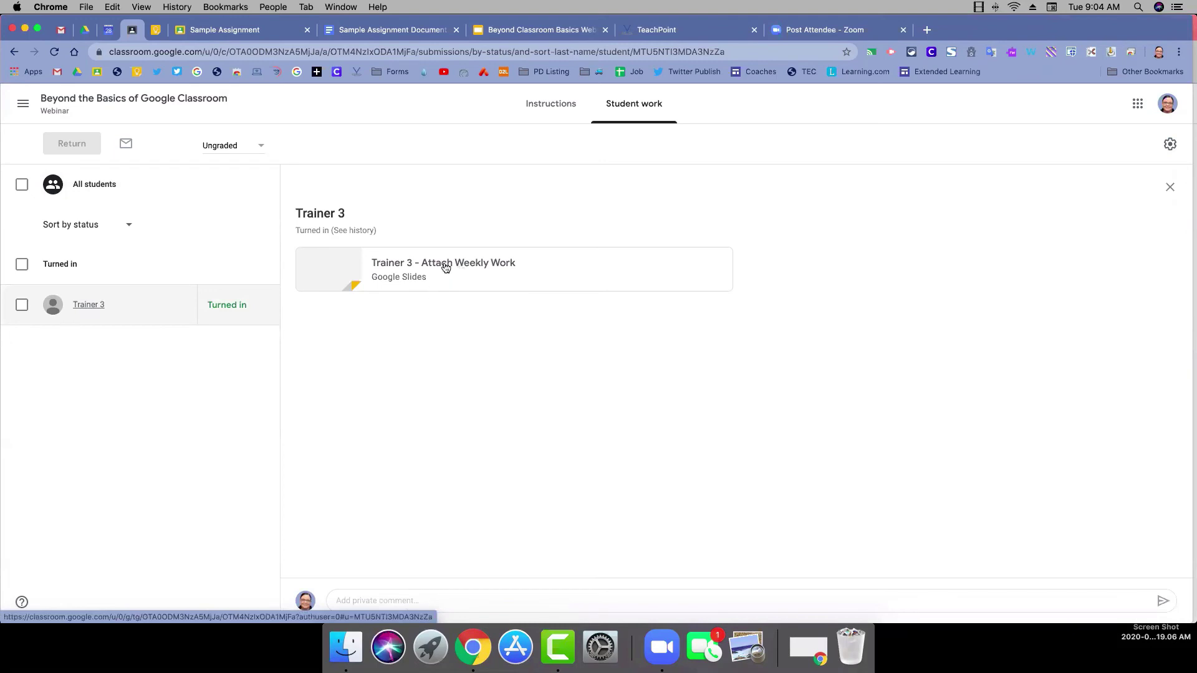
Step: Open the student's submitted presentation in the grading view and look at the comment bank and the private comments area
{"action": "left_click", "coordinate": [445, 267]}
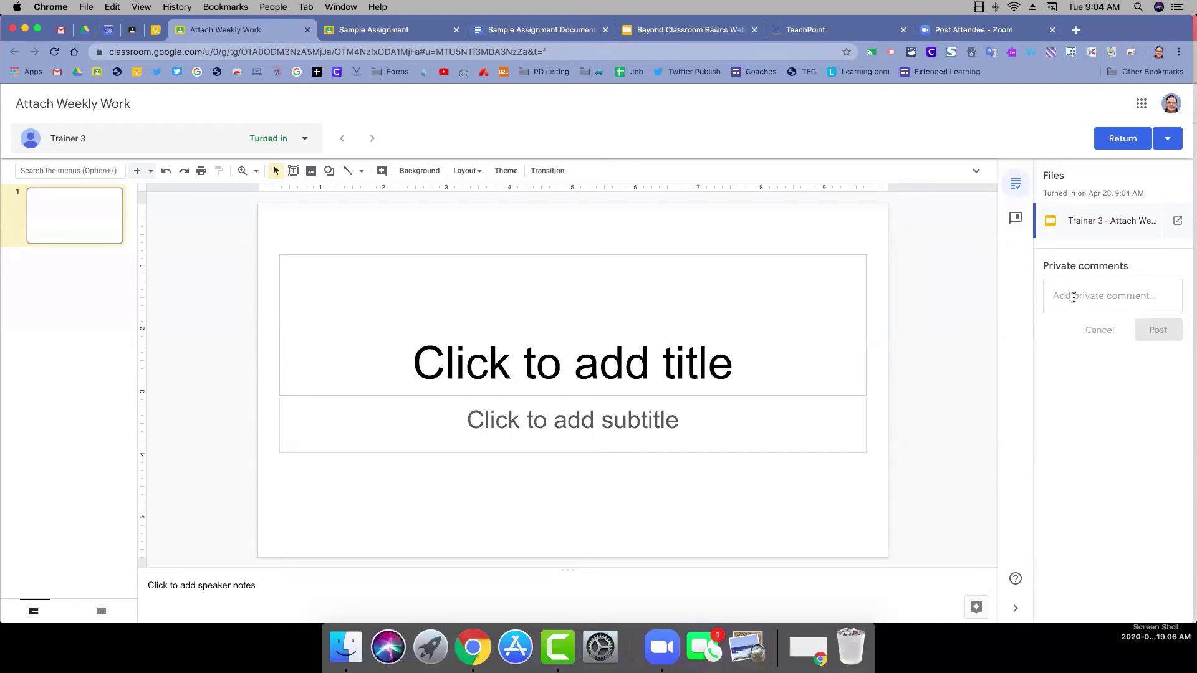
{"action": "left_click", "coordinate": [1015, 220]}
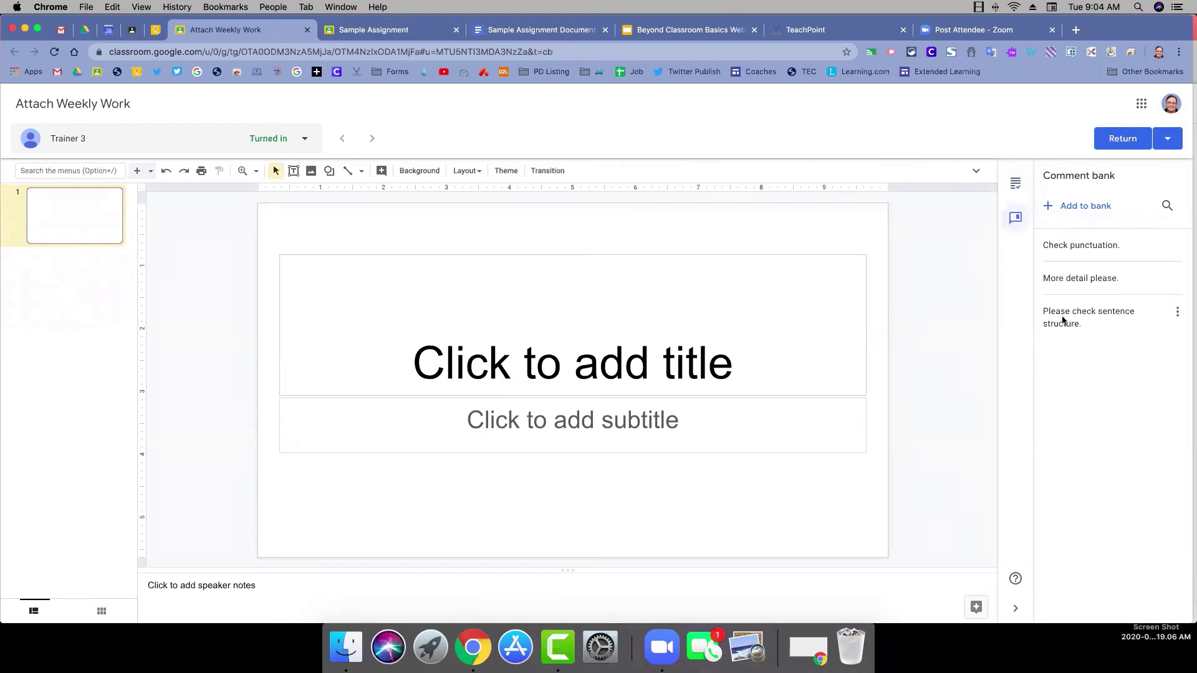
{"action": "left_click", "coordinate": [1016, 182]}
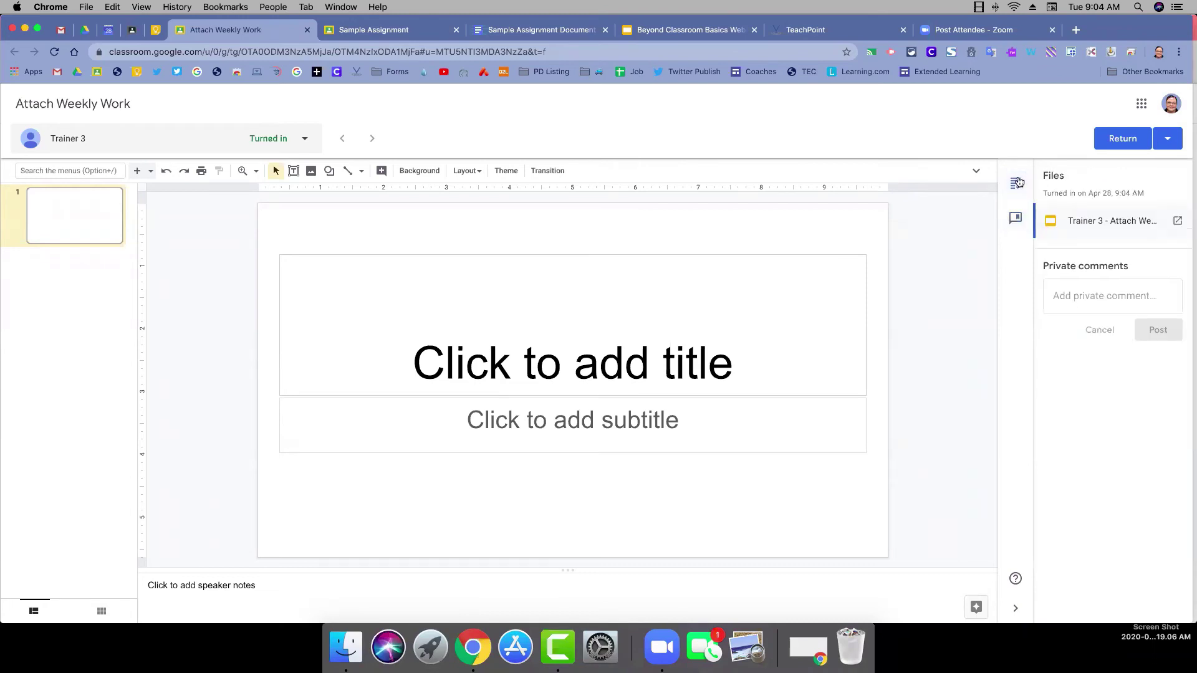
Step: Close the Sample Assignment and Attach Weekly Work grading tabs and return to the classwork list of Beyond the Basics of Google Classroom
{"action": "left_click", "coordinate": [456, 30]}
{"action": "left_click", "coordinate": [307, 30]}
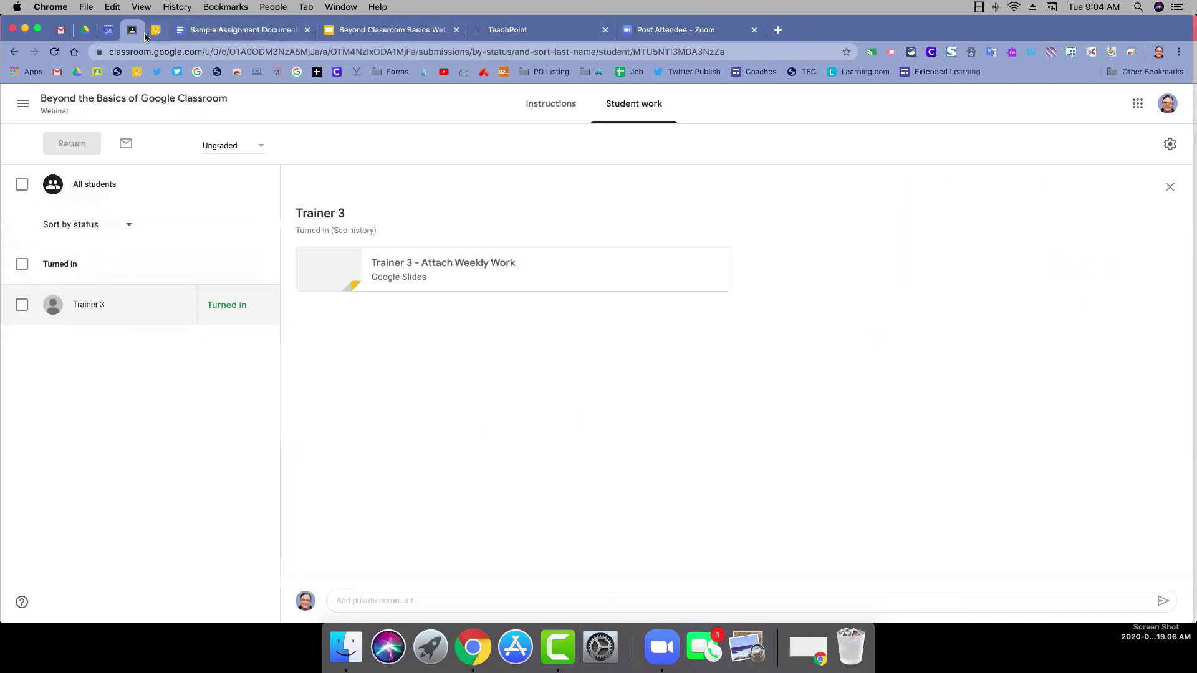
{"action": "left_click", "coordinate": [102, 100]}
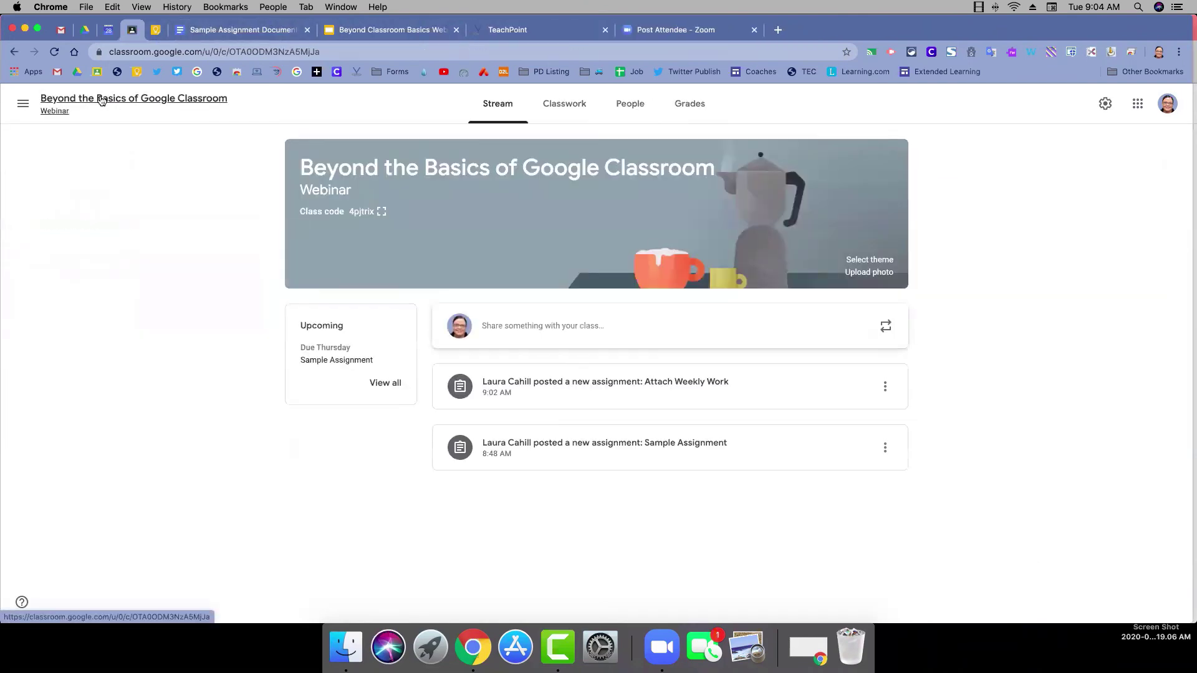
{"action": "left_click", "coordinate": [569, 116]}
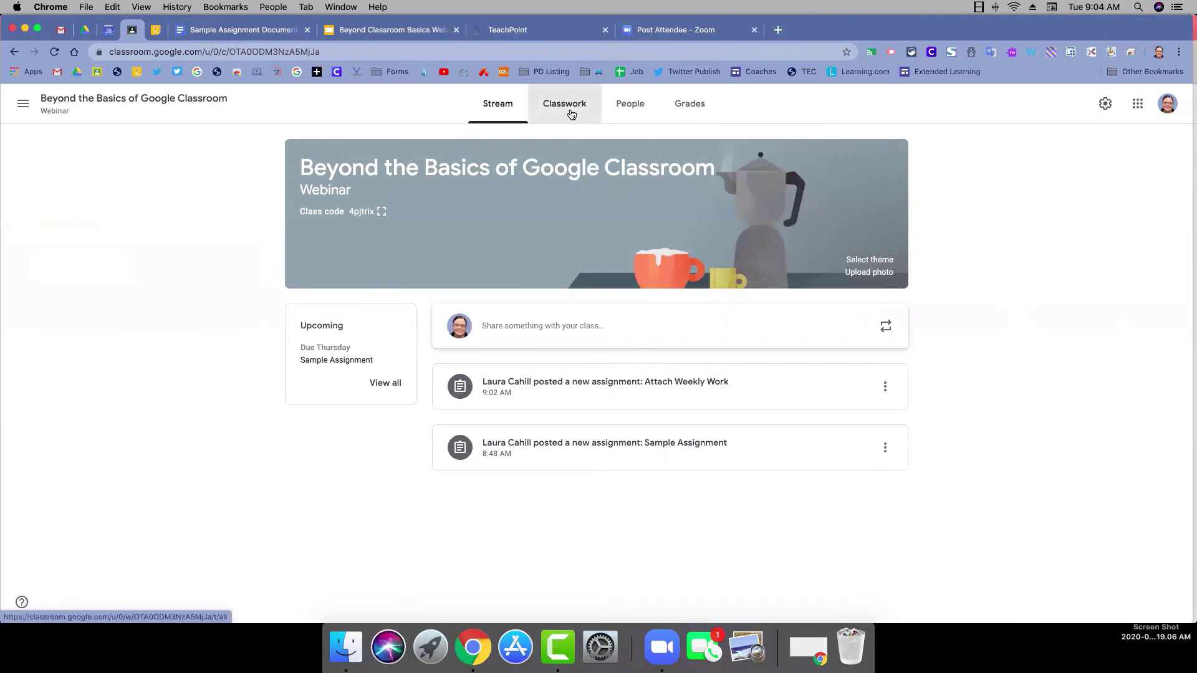
{"action": "left_click", "coordinate": [452, 195]}
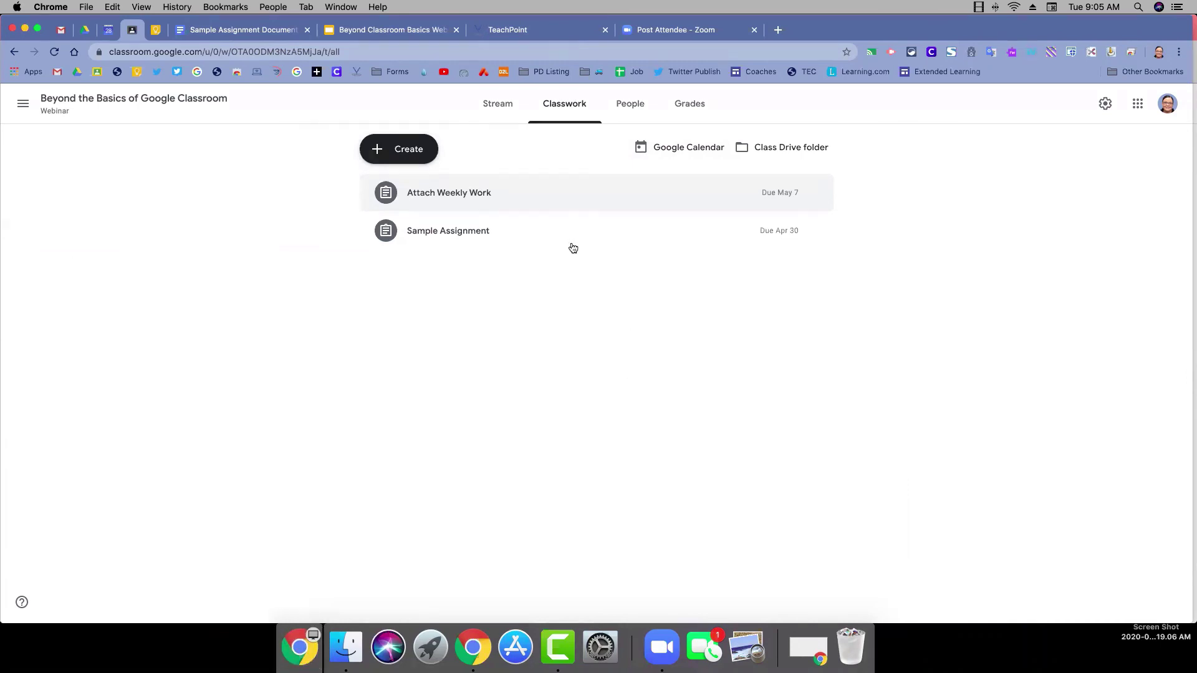
Step: Create a classwork topic named Weekly Work in Beyond the Basics of Google Classroom
{"action": "left_click", "coordinate": [411, 151]}
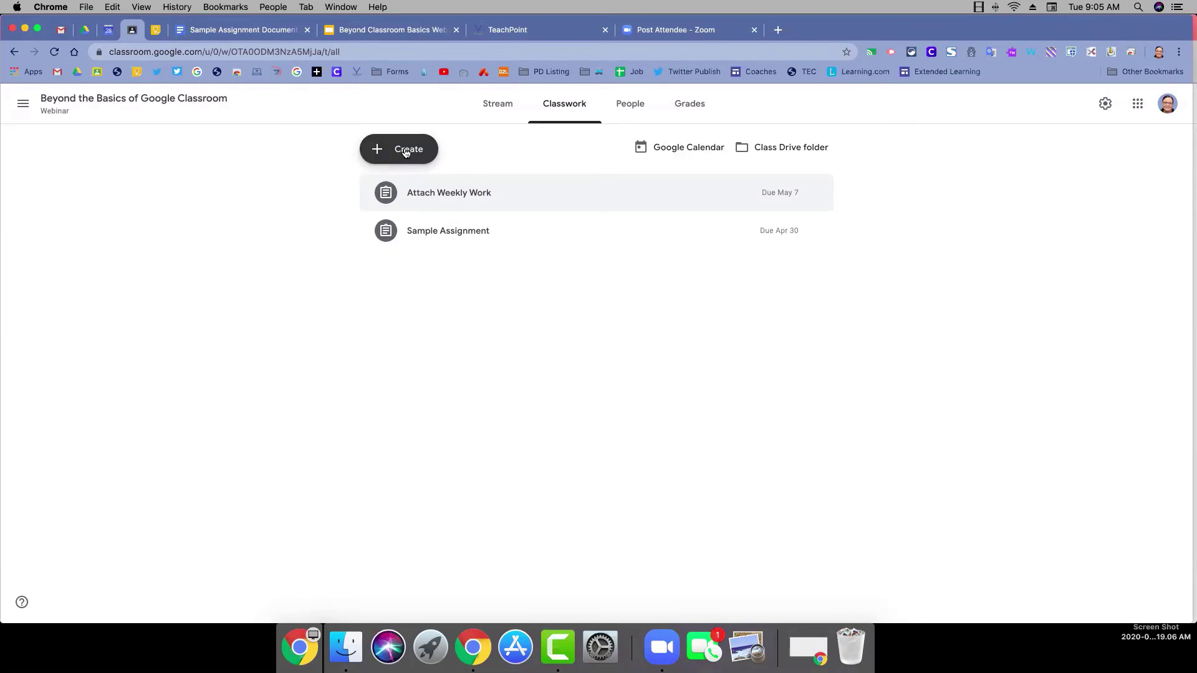
{"action": "left_click", "coordinate": [406, 152]}
{"action": "left_click", "coordinate": [414, 295]}
{"action": "type", "text": "Weekly Work"}
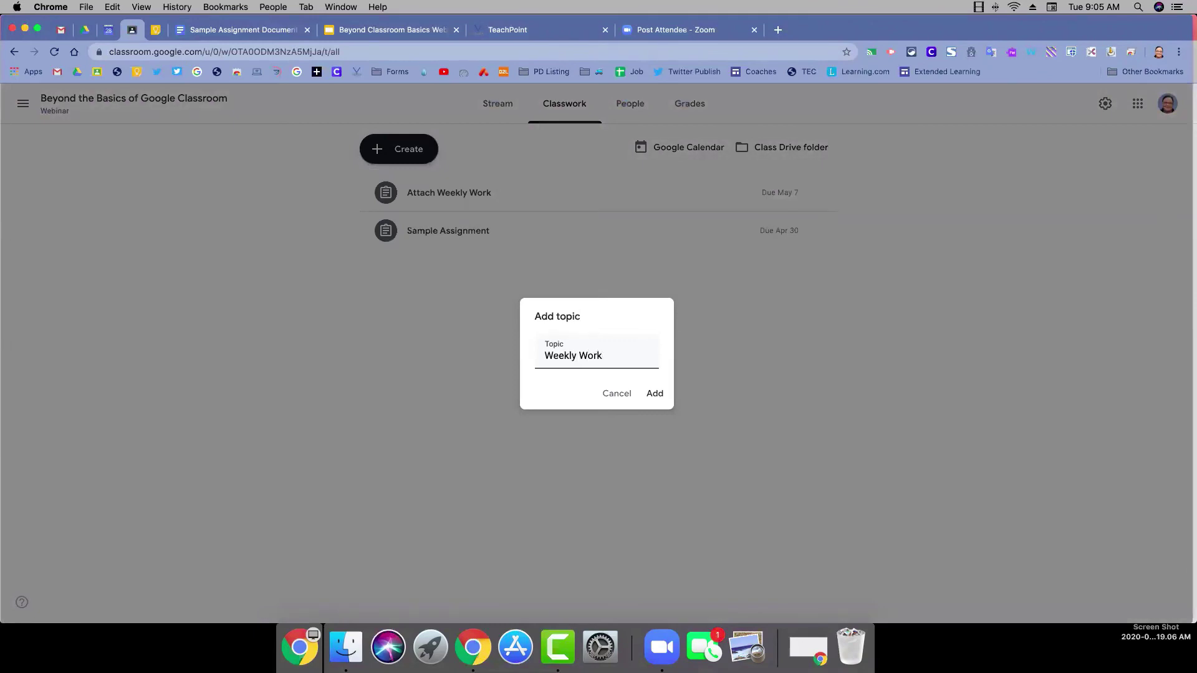
{"action": "left_click", "coordinate": [656, 393]}
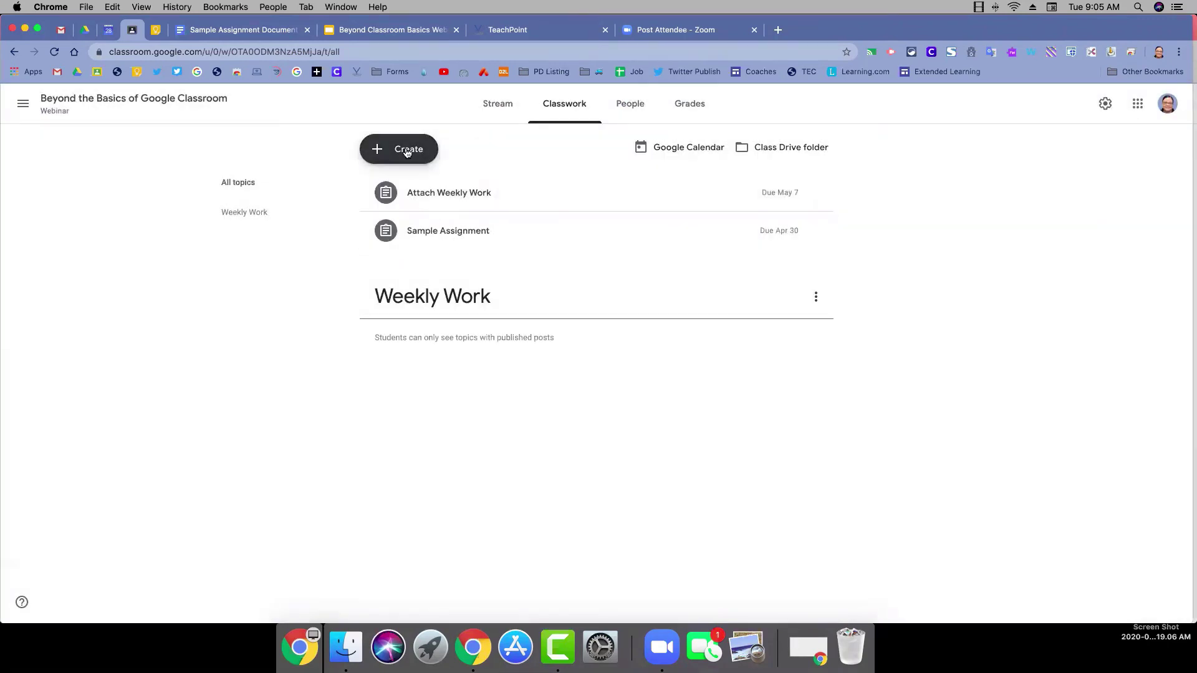
Step: Create a second classwork topic named Daily Assignments
{"action": "left_click", "coordinate": [405, 150]}
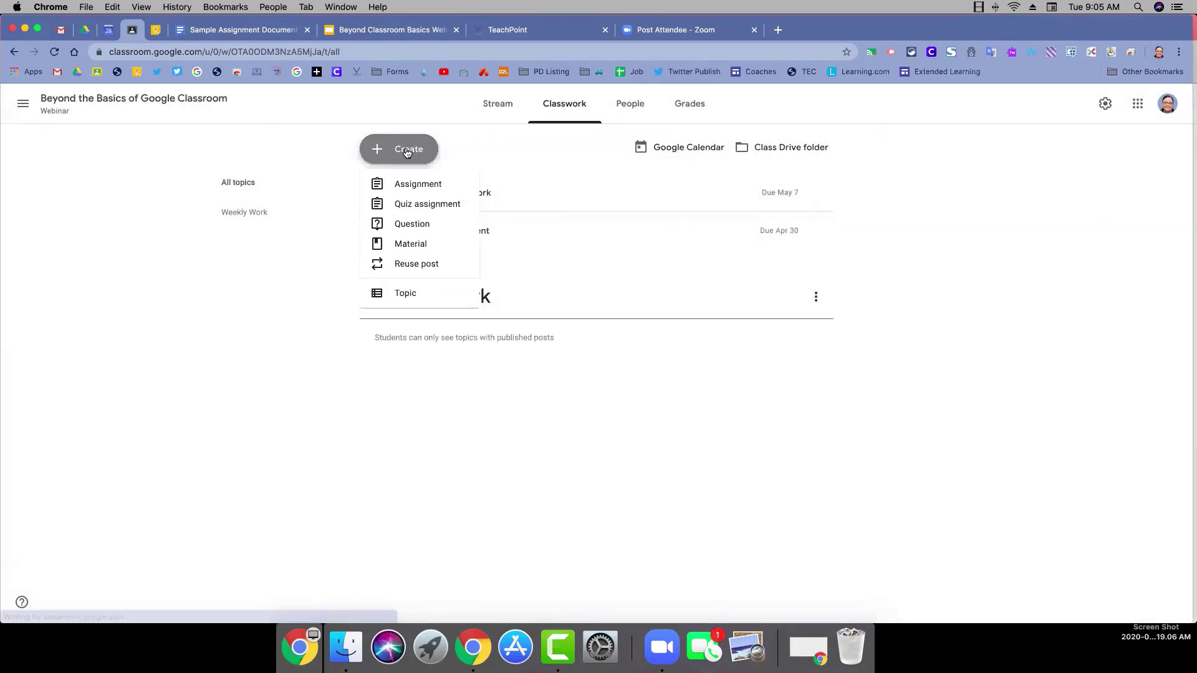
{"action": "left_click", "coordinate": [415, 294]}
{"action": "type", "text": "Dail"}
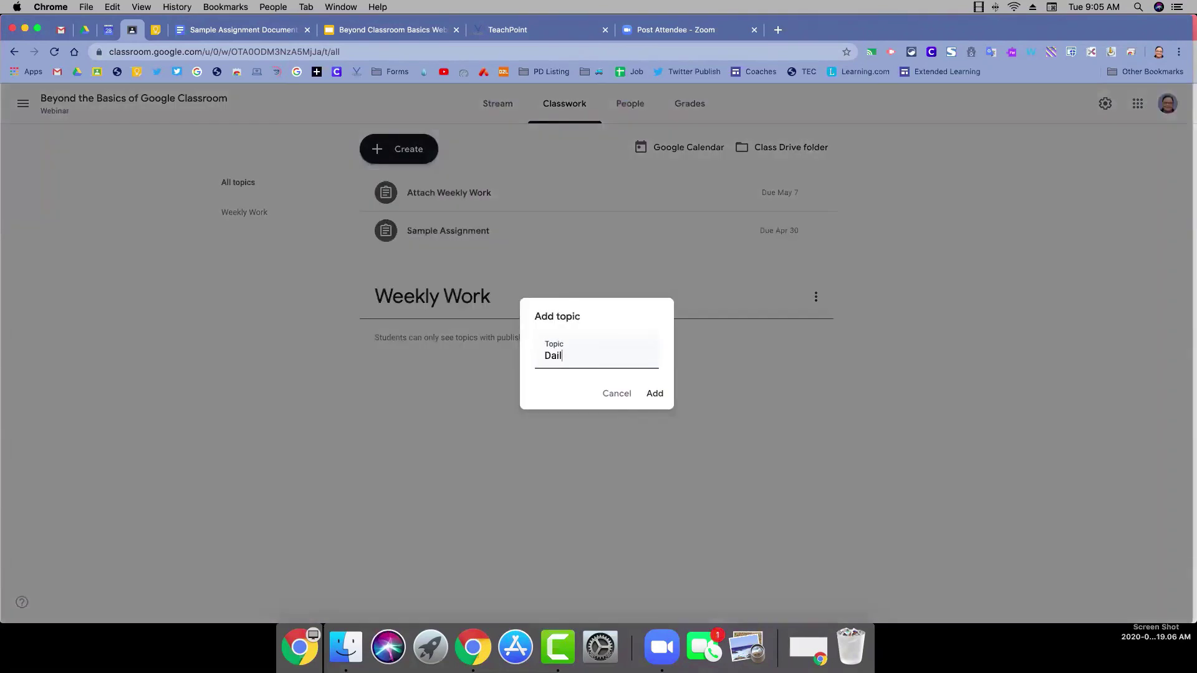
{"action": "type", "text": "y Assignments"}
{"action": "key", "text": "Return"}
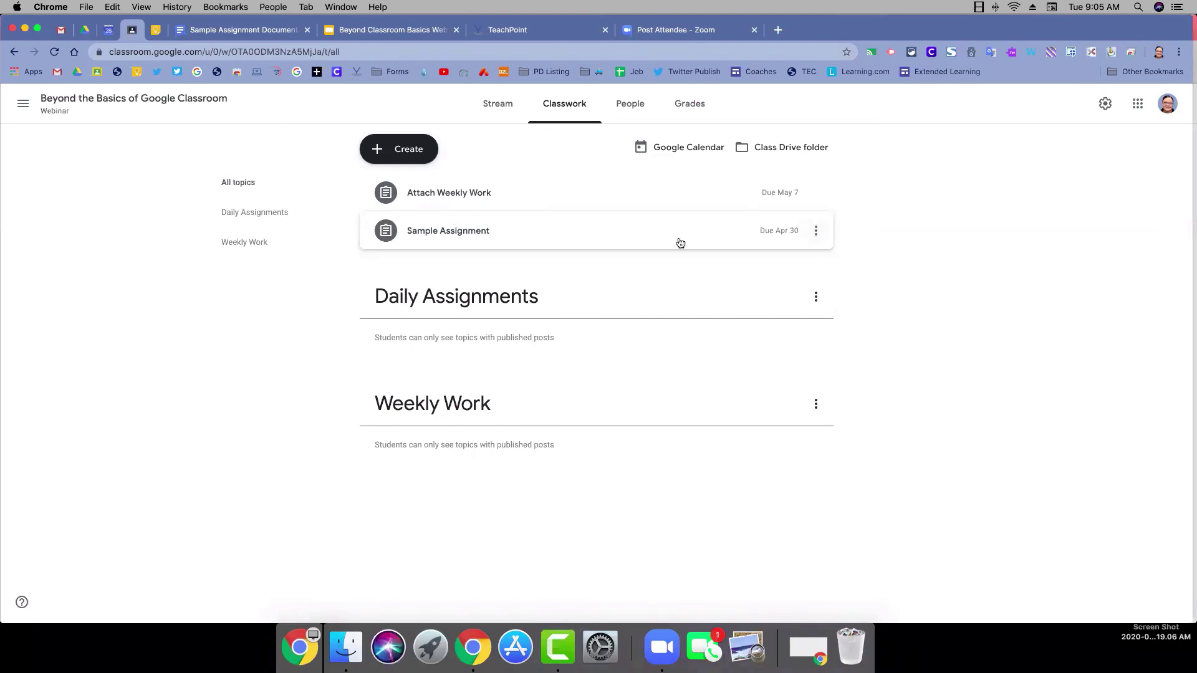
Step: Edit Sample Assignment to place it under the Daily Assignments topic and save it
{"action": "left_click", "coordinate": [816, 232]}
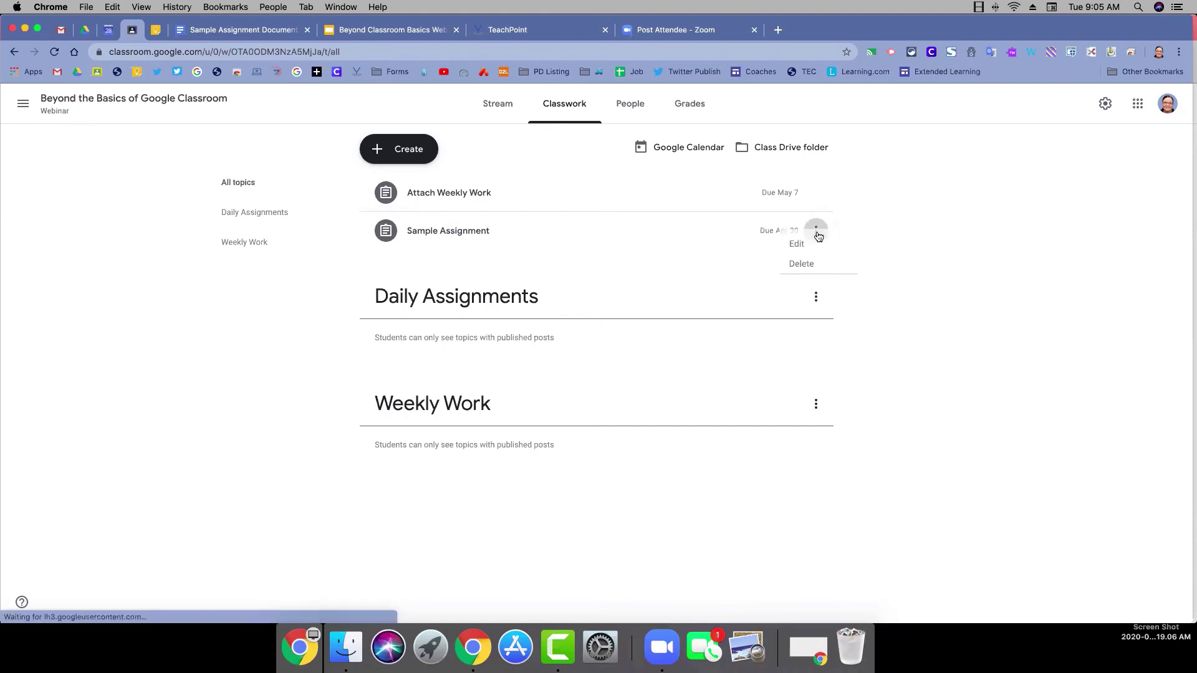
{"action": "left_click", "coordinate": [770, 259]}
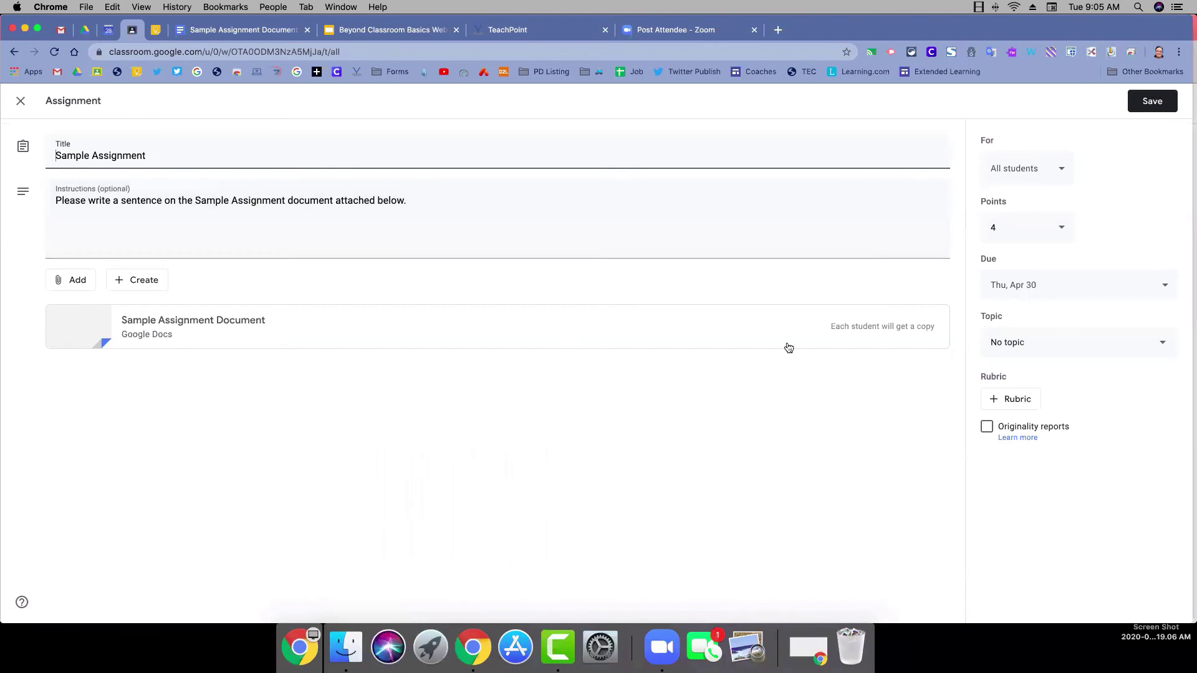
{"action": "left_click", "coordinate": [1101, 352]}
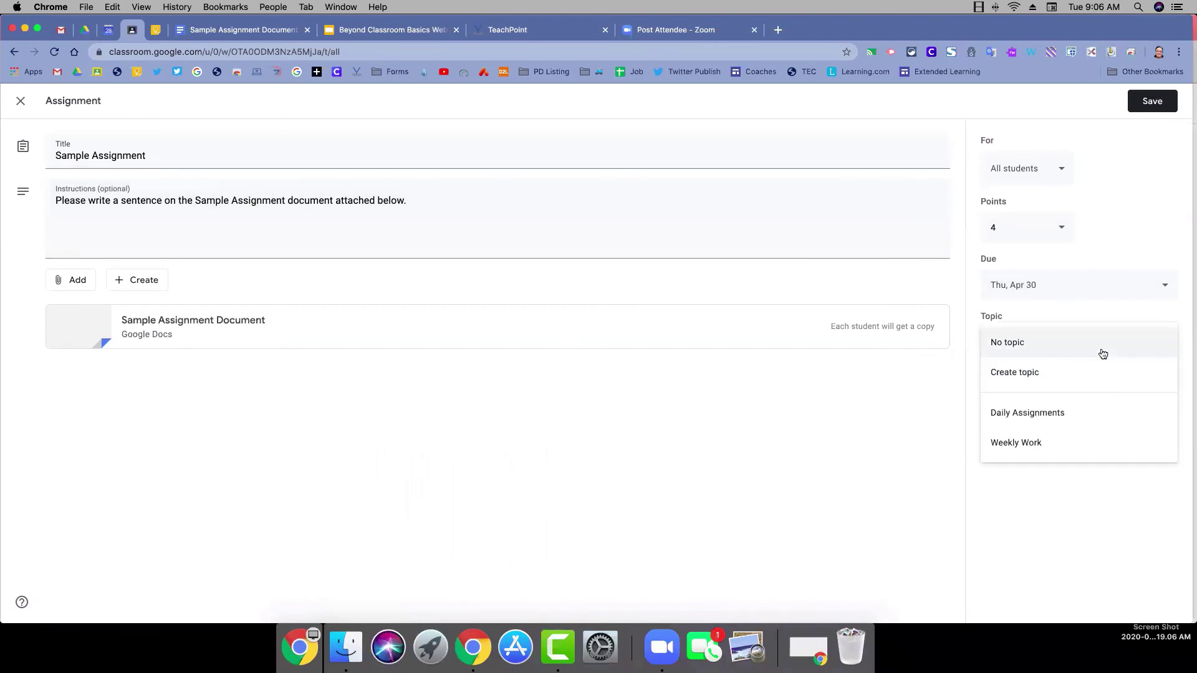
{"action": "left_click", "coordinate": [1056, 416]}
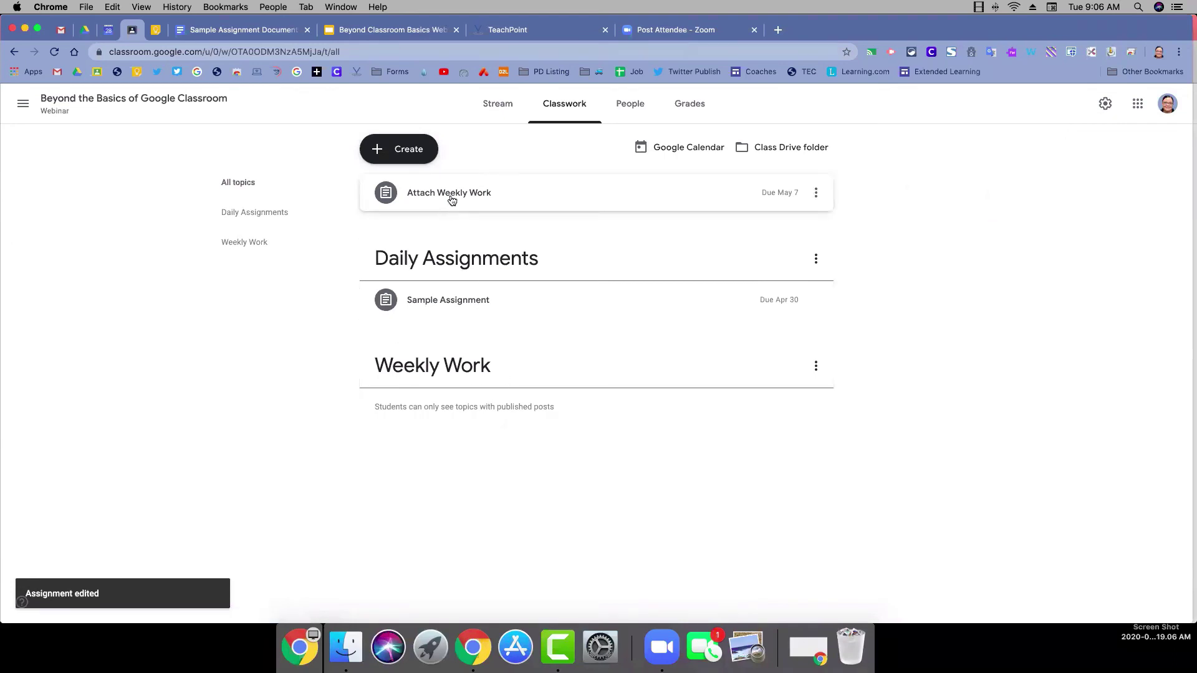
Step: Edit Attach Weekly Work to place it under the Weekly Work topic and save it
{"action": "left_click", "coordinate": [816, 192]}
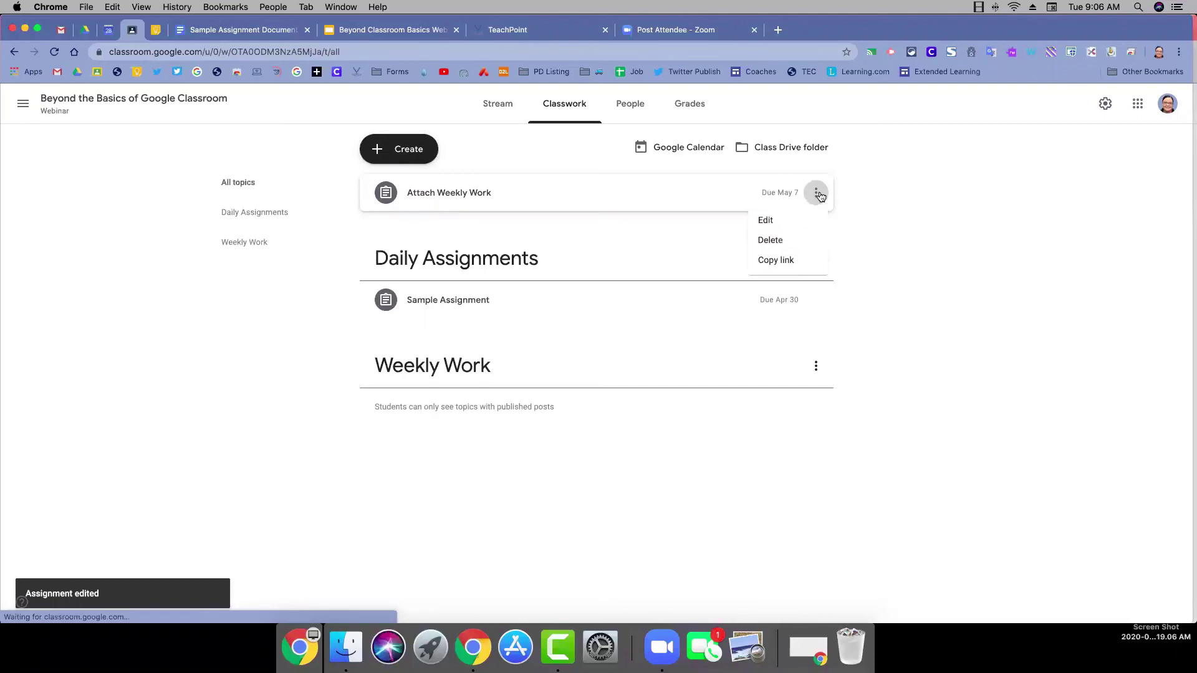
{"action": "left_click", "coordinate": [781, 221]}
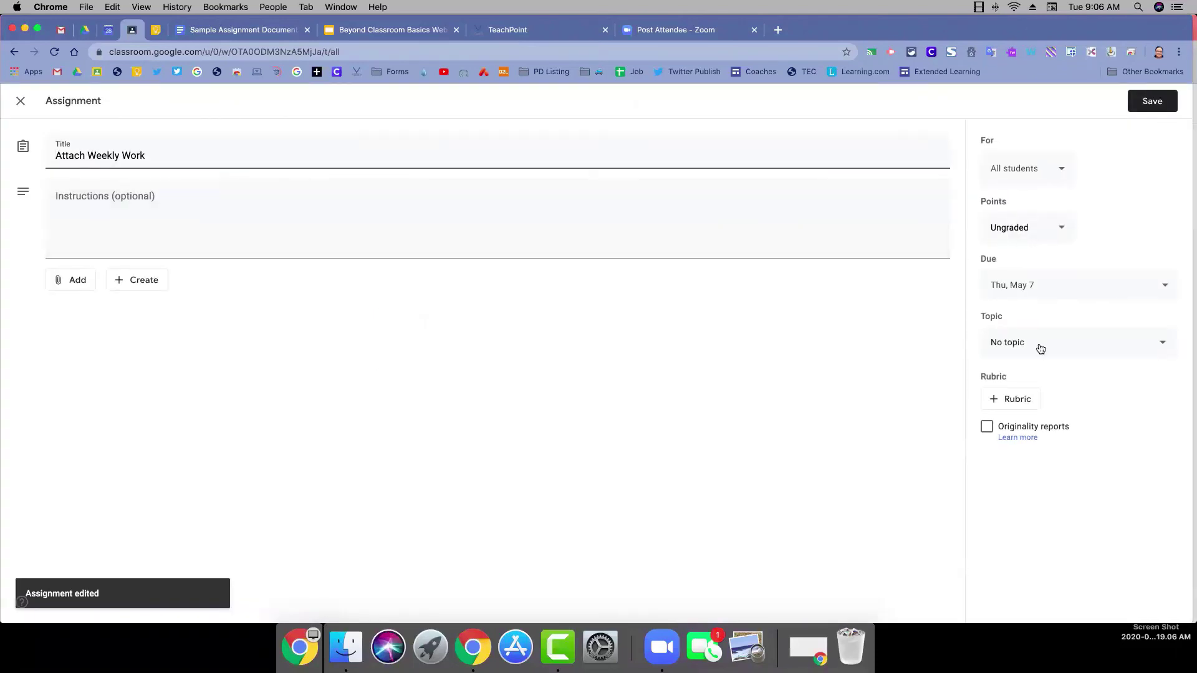
{"action": "left_click", "coordinate": [1074, 350]}
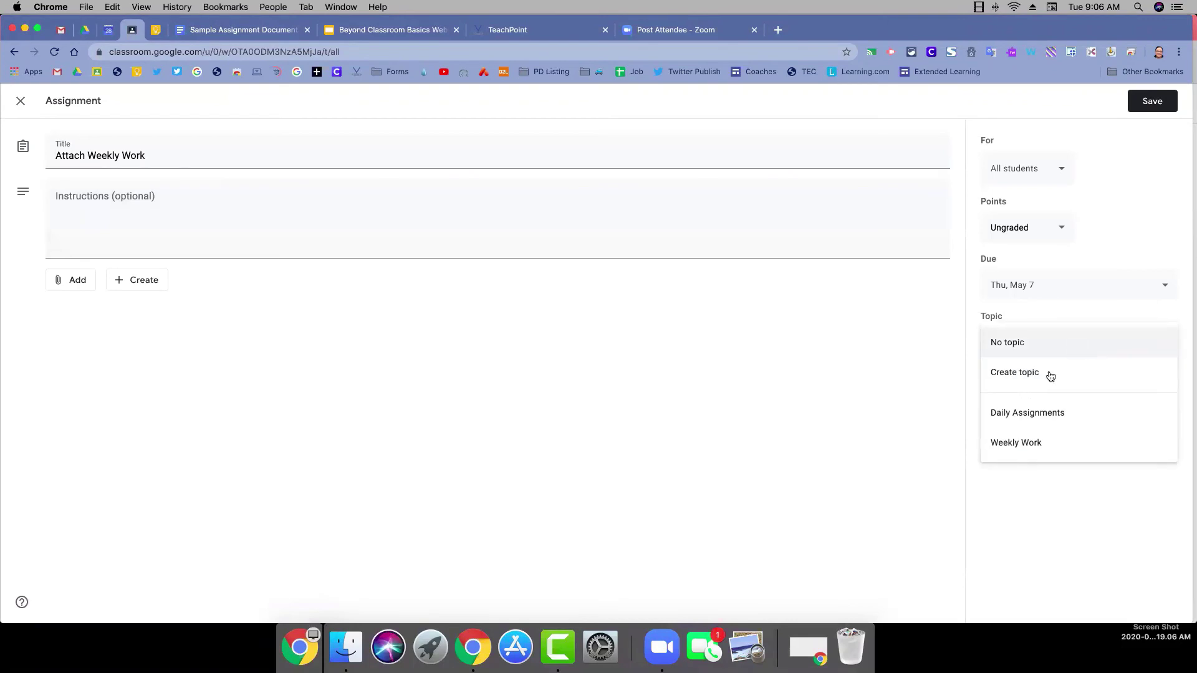
{"action": "left_click", "coordinate": [1011, 445]}
{"action": "left_click", "coordinate": [1150, 100]}
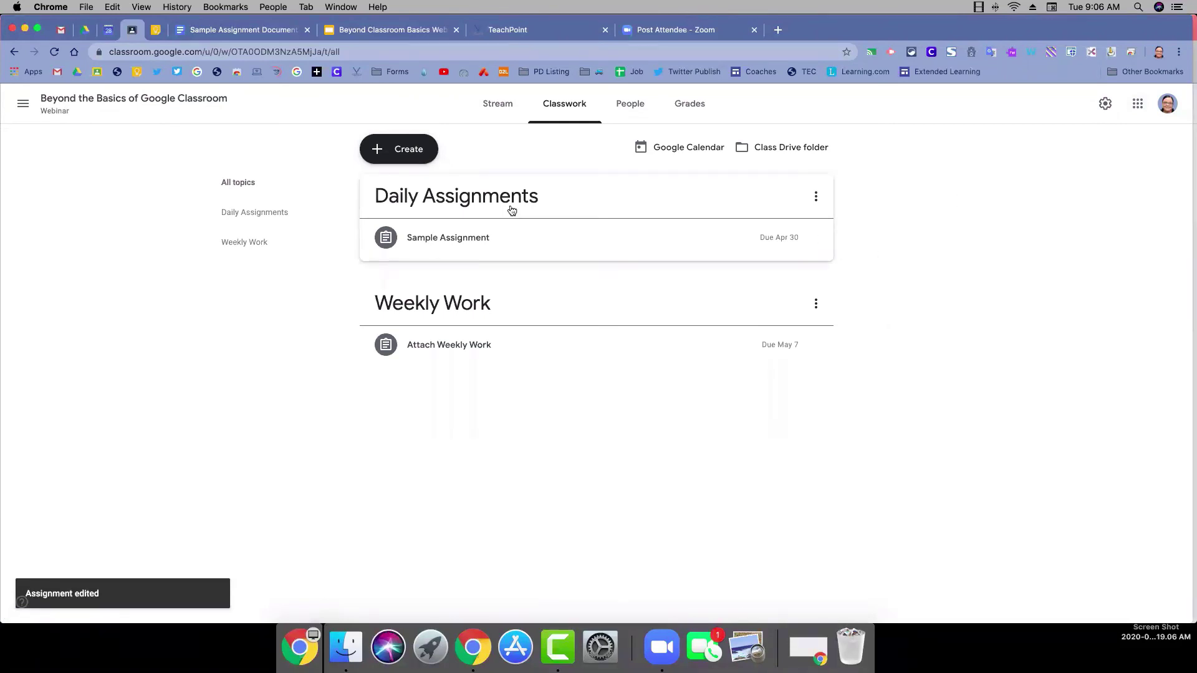
Step: Create a Reading topic and reorder the classwork topics as Daily Assignments, Weekly Work, Reading
{"action": "left_click", "coordinate": [407, 156]}
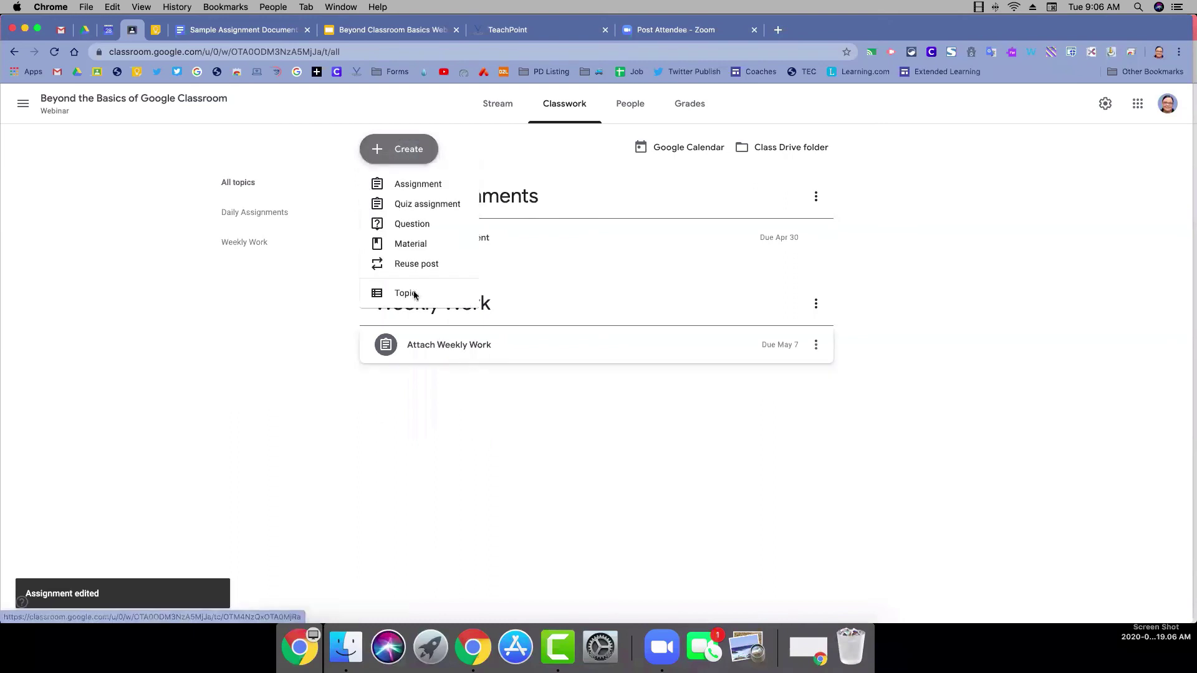
{"action": "left_click", "coordinate": [412, 295]}
{"action": "type", "text": "Reading"}
{"action": "left_click", "coordinate": [660, 394]}
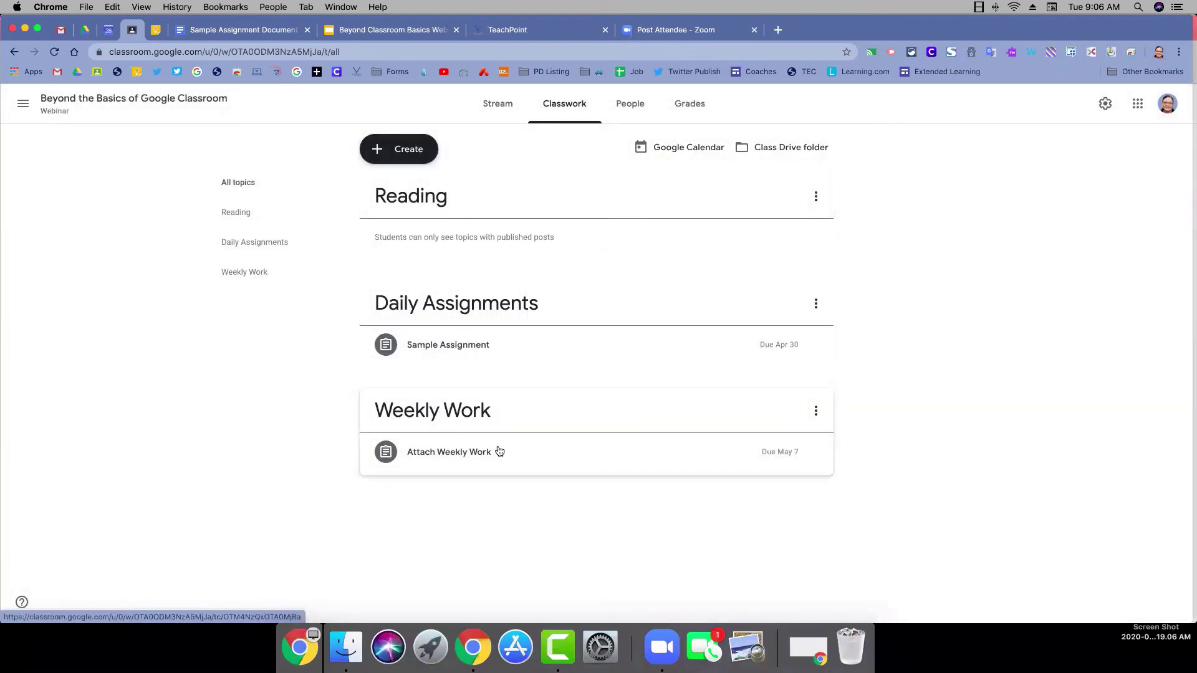
{"action": "left_click_drag", "start_coordinate": [451, 300], "coordinate": [451, 196]}
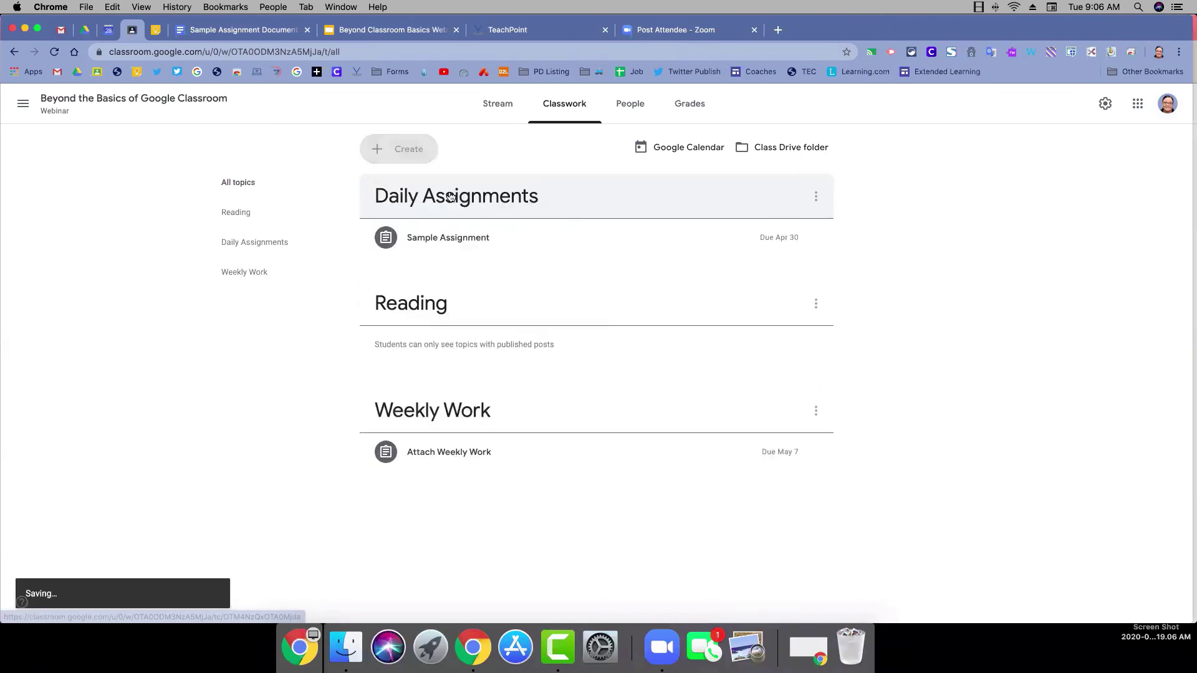
{"action": "left_click_drag", "start_coordinate": [427, 423], "coordinate": [439, 267]}
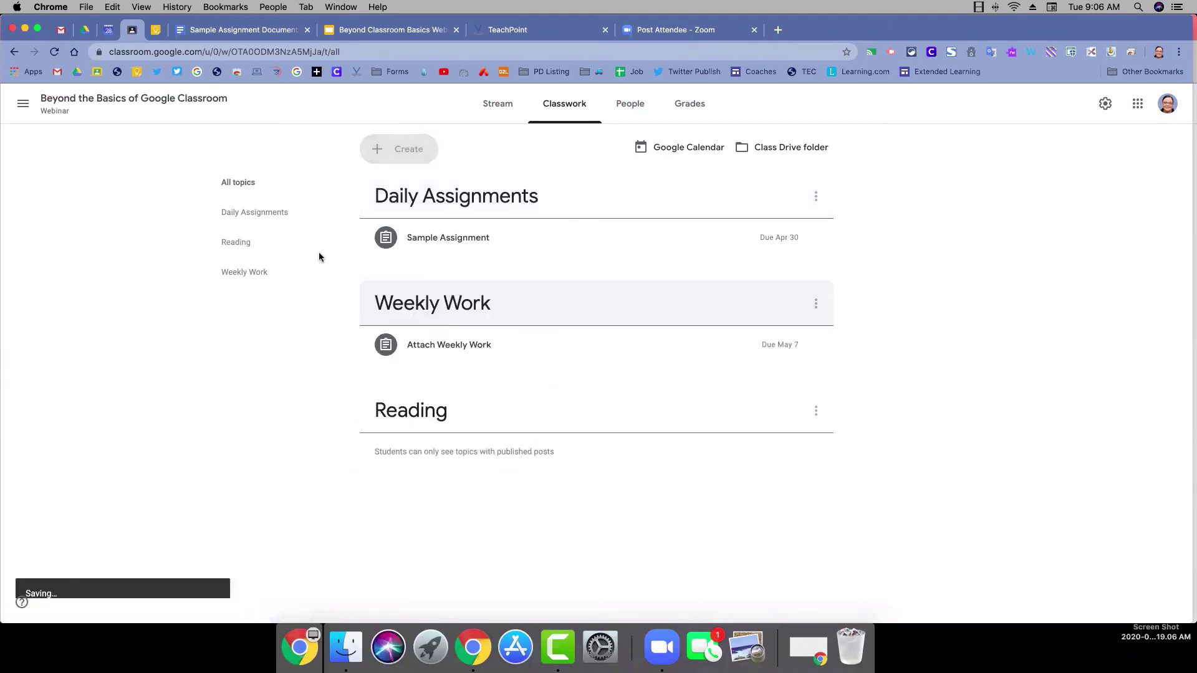
Step: Look at the topic choices in a new blank assignment and close it without assigning anything
{"action": "left_click", "coordinate": [415, 153]}
{"action": "left_click", "coordinate": [418, 184]}
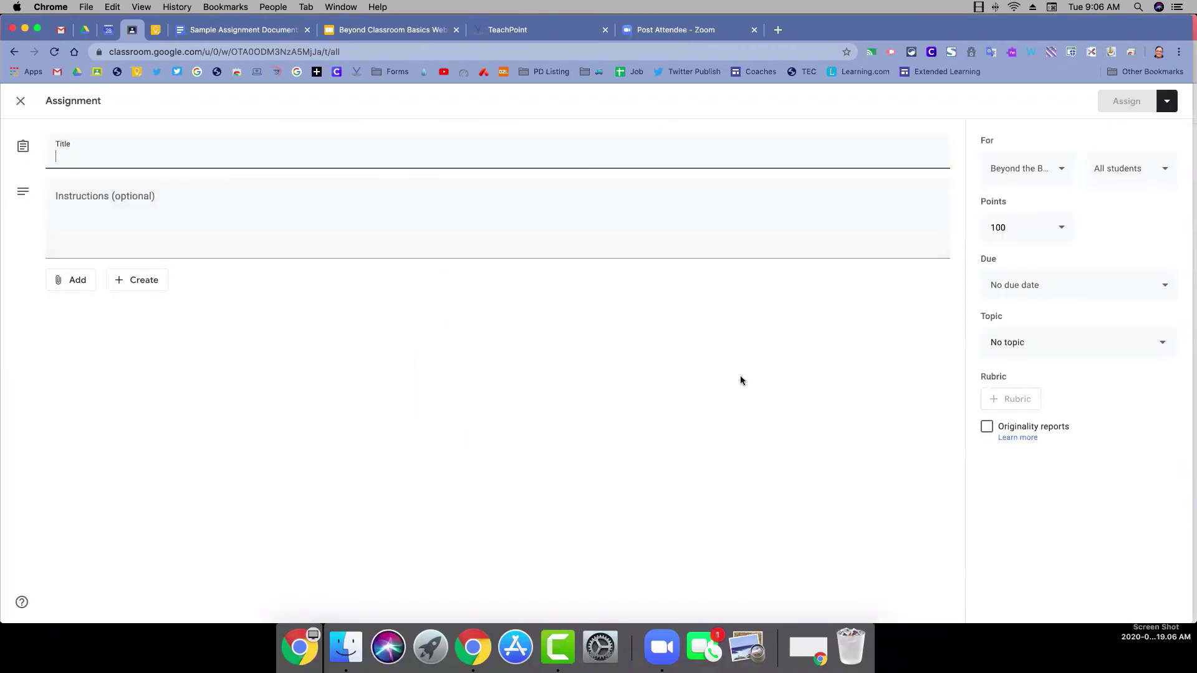
{"action": "left_click", "coordinate": [1162, 345]}
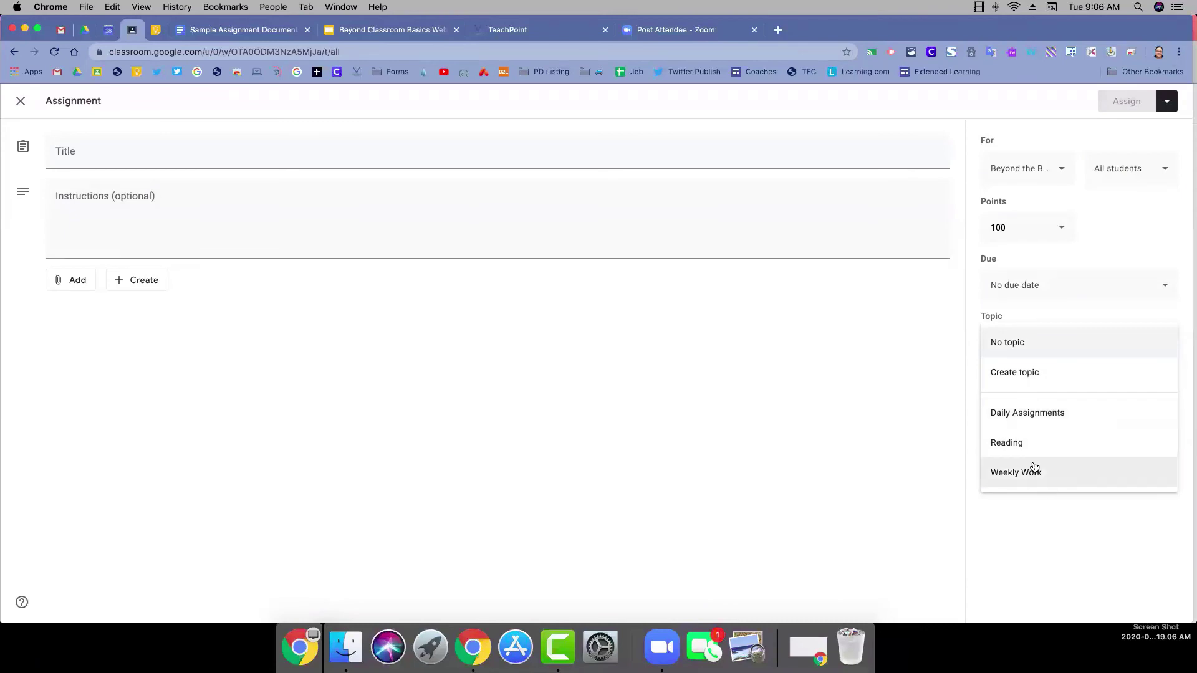
{"action": "left_click", "coordinate": [20, 103]}
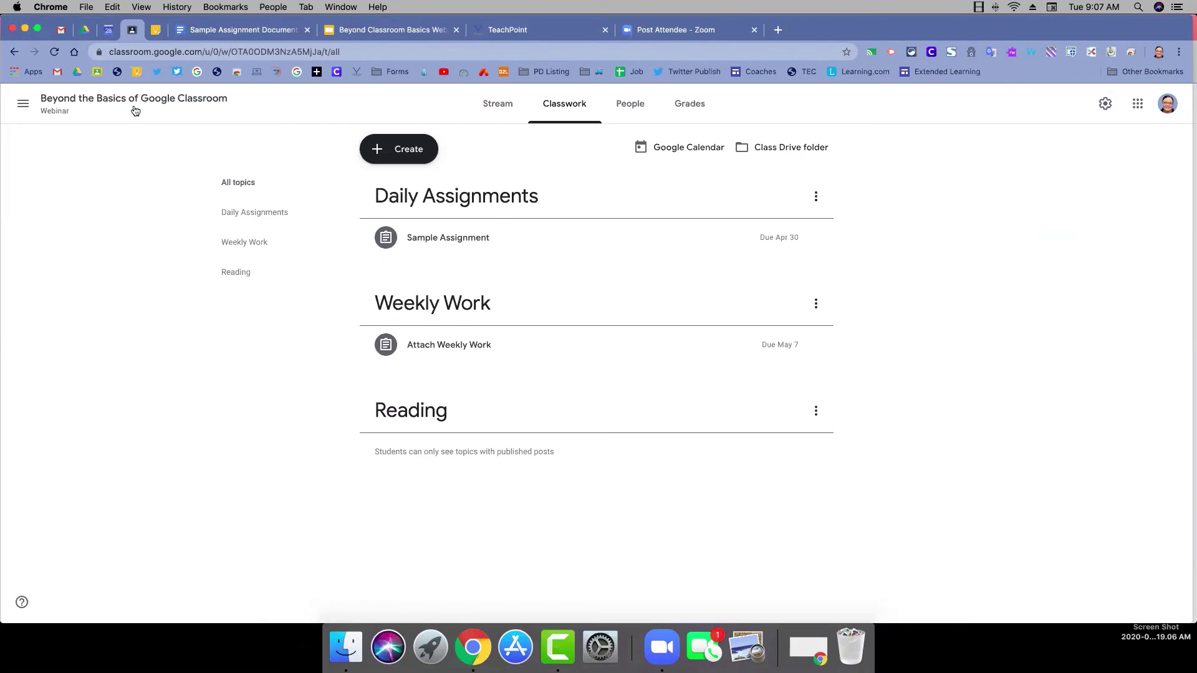
Step: Go to the overview of all classes and open the To-do list for the classes being taught
{"action": "left_click", "coordinate": [24, 106]}
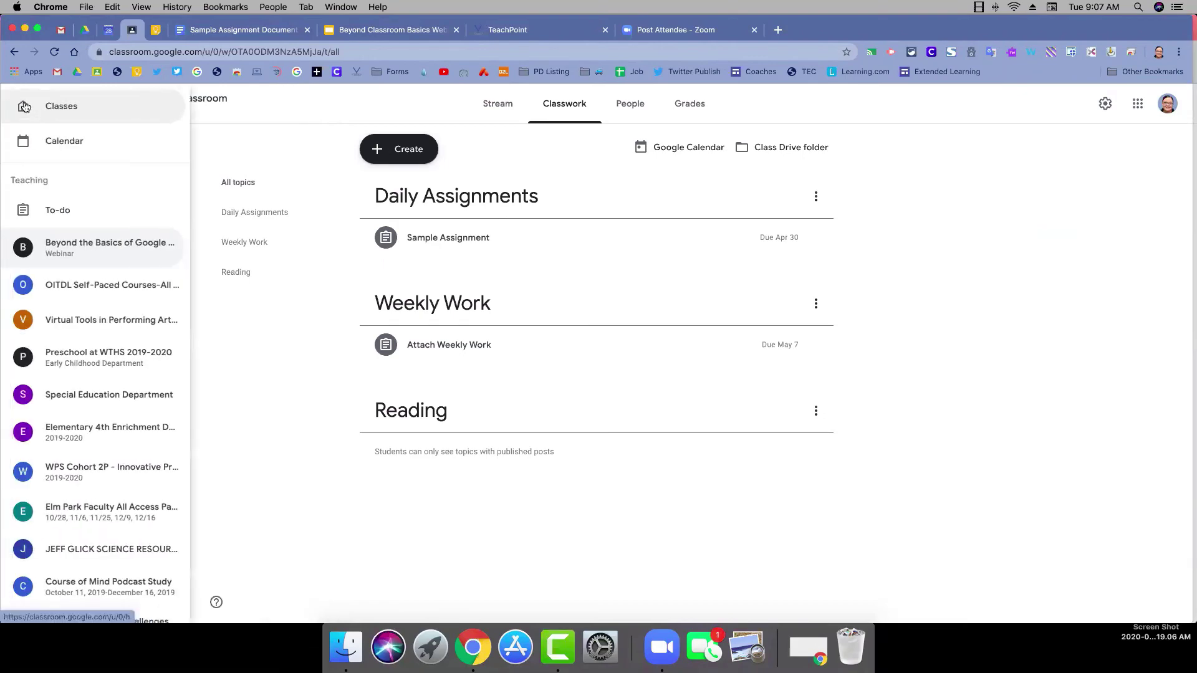
{"action": "left_click", "coordinate": [61, 104]}
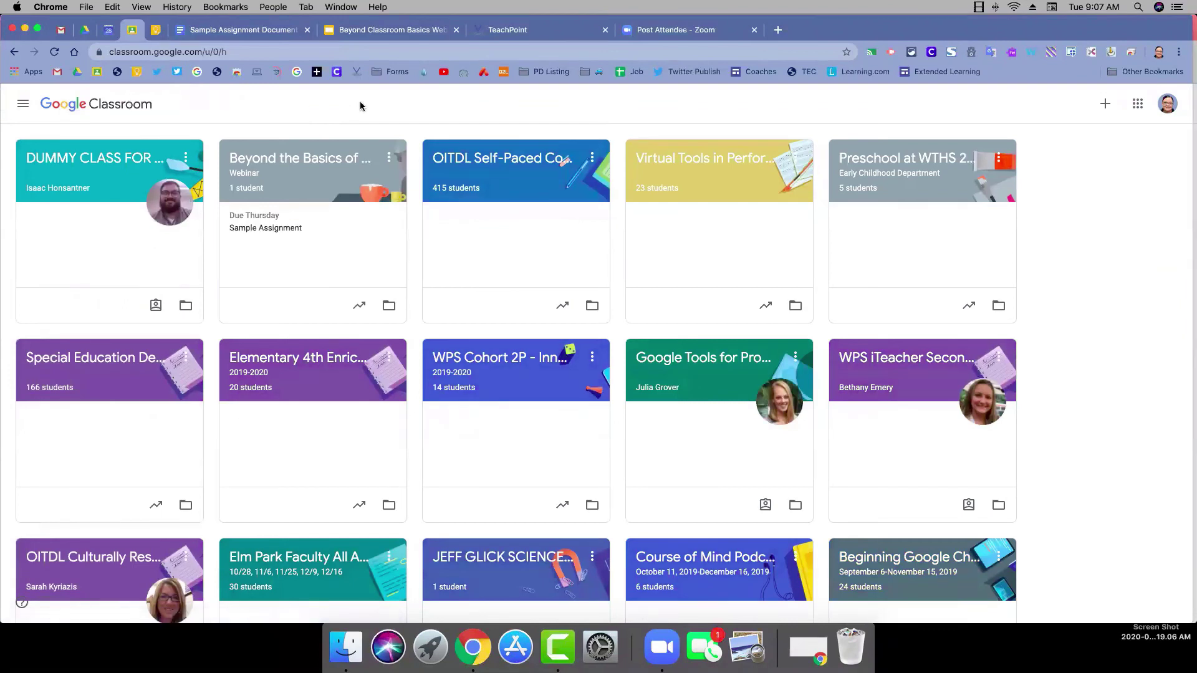
{"action": "left_click", "coordinate": [24, 104]}
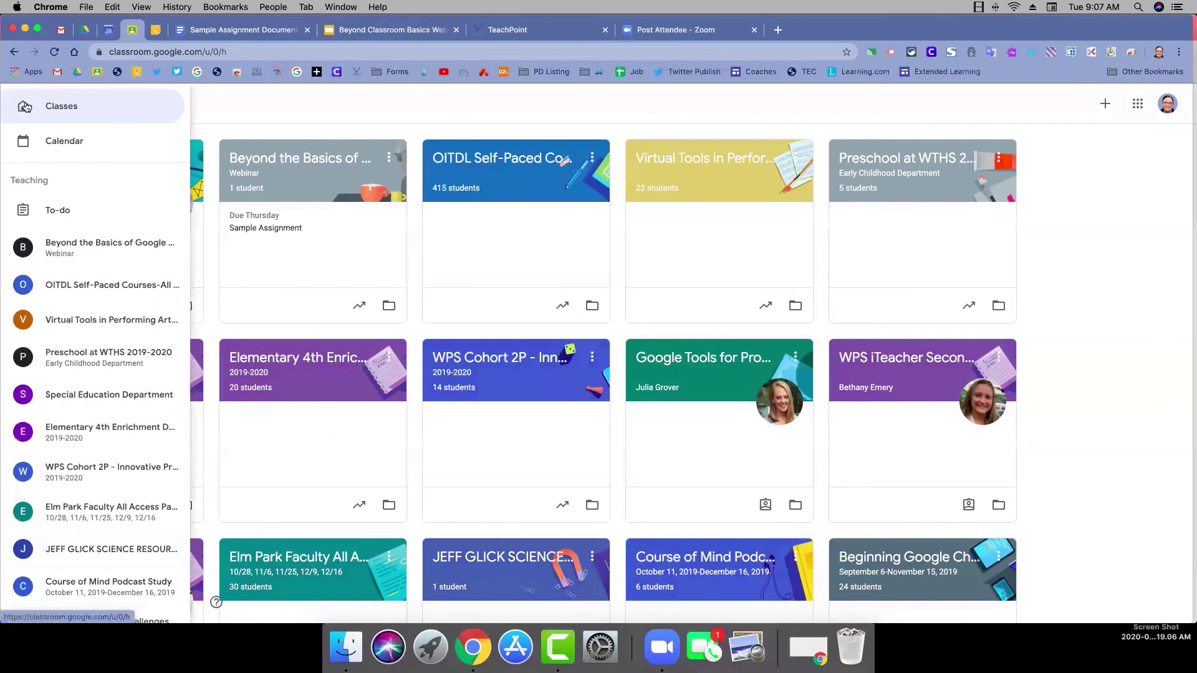
{"action": "left_click", "coordinate": [68, 214]}
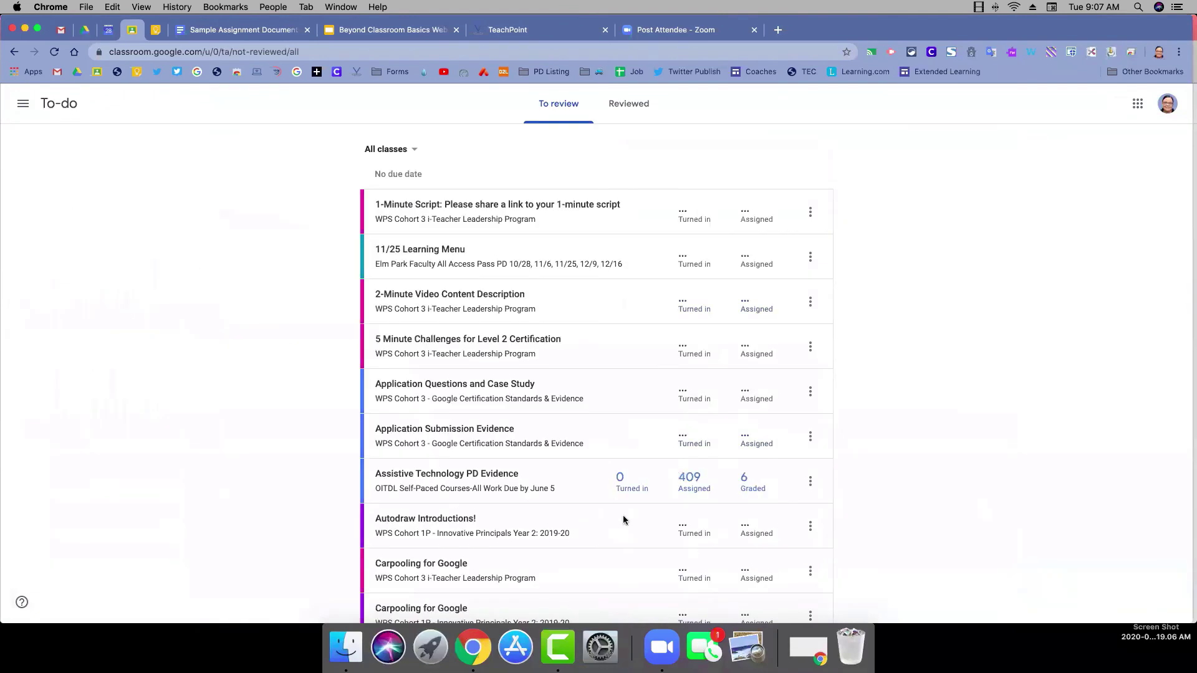
Step: Filter the To-do list to Beyond the Basics of Google Classroom and mark Attach Weekly Work as reviewed
{"action": "left_click", "coordinate": [415, 151]}
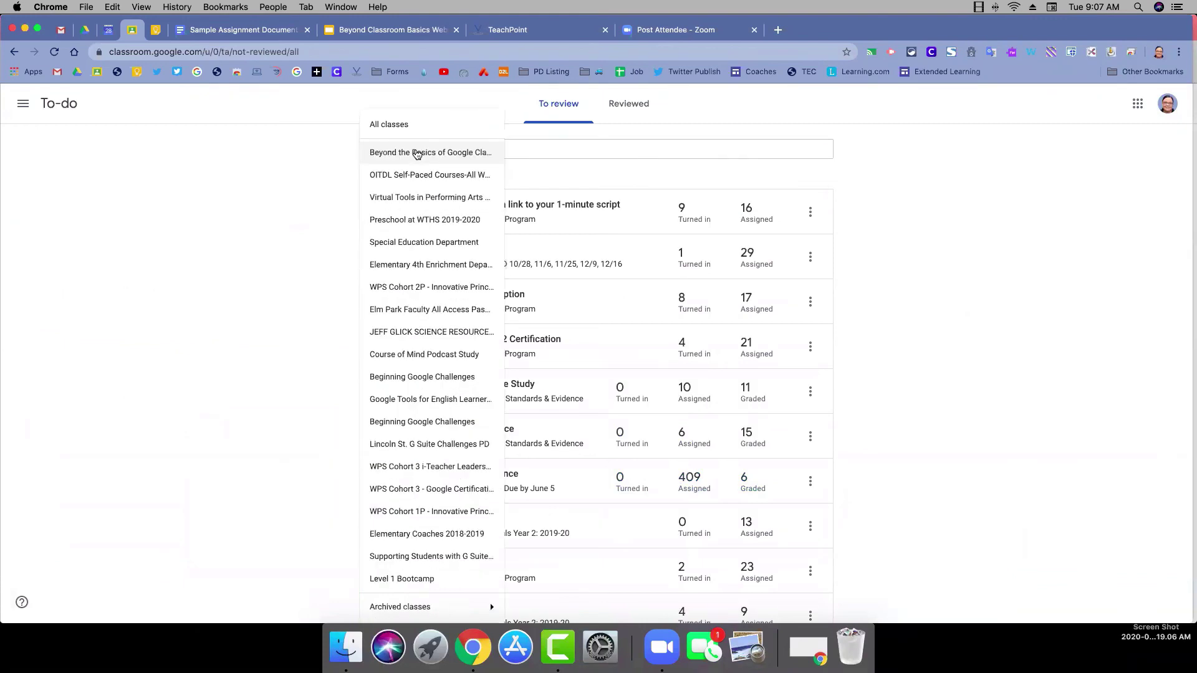
{"action": "left_click", "coordinate": [416, 152]}
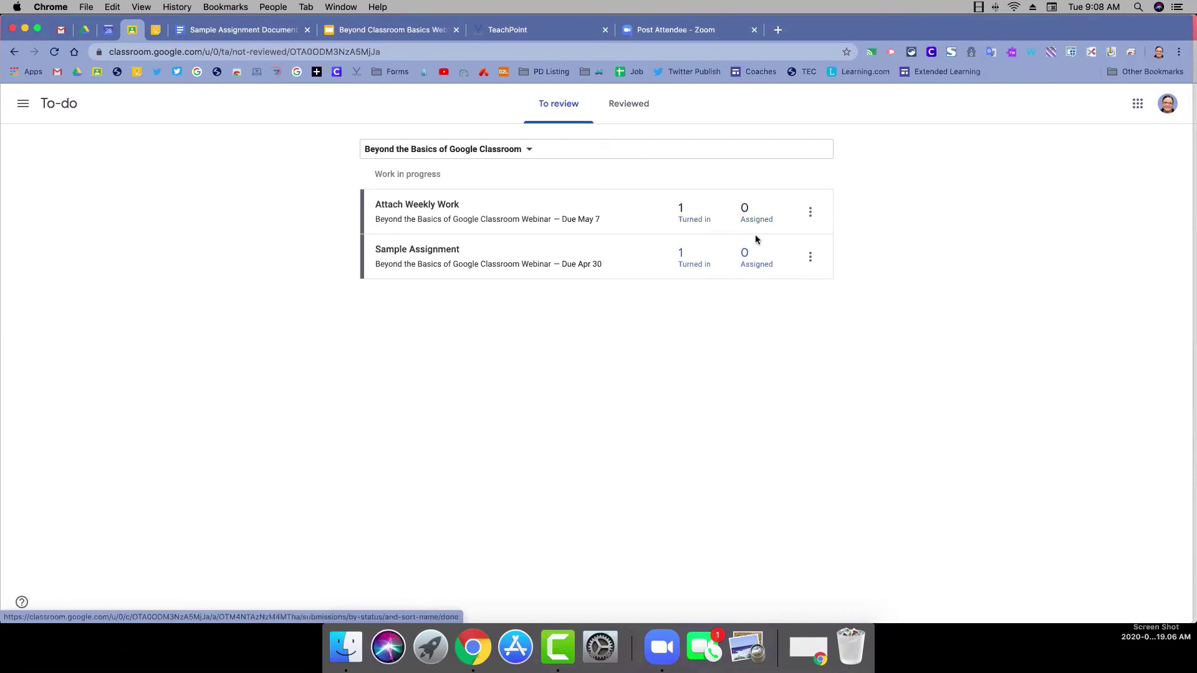
{"action": "left_click", "coordinate": [810, 213]}
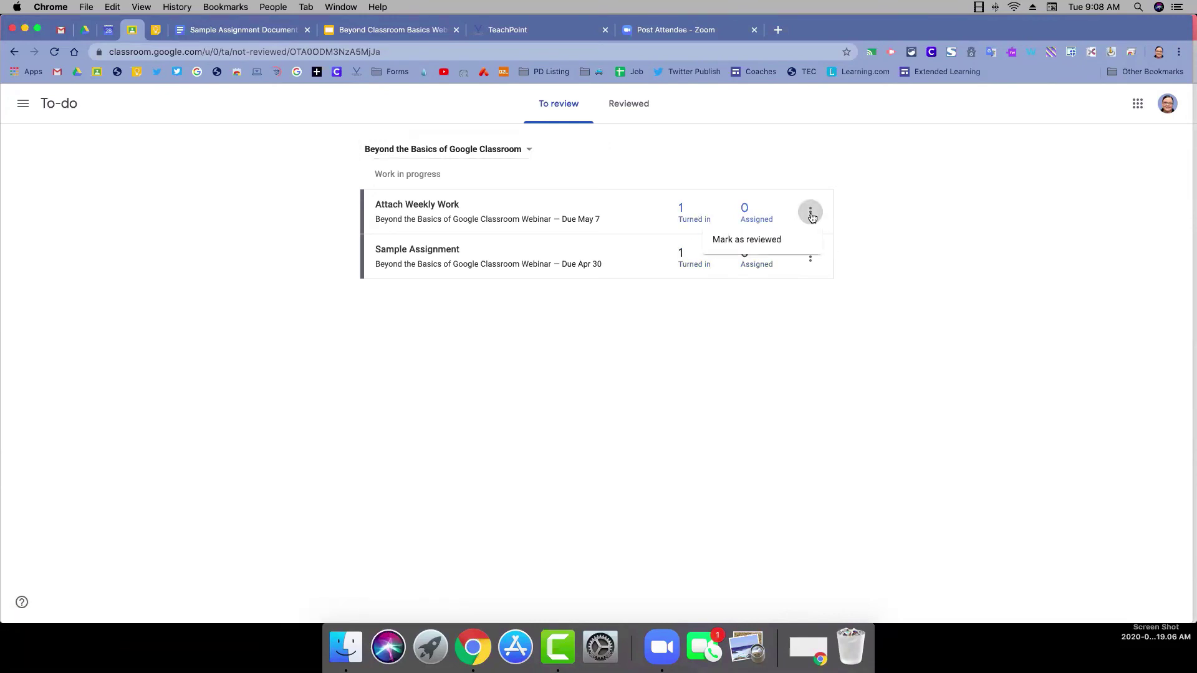
{"action": "left_click", "coordinate": [776, 242]}
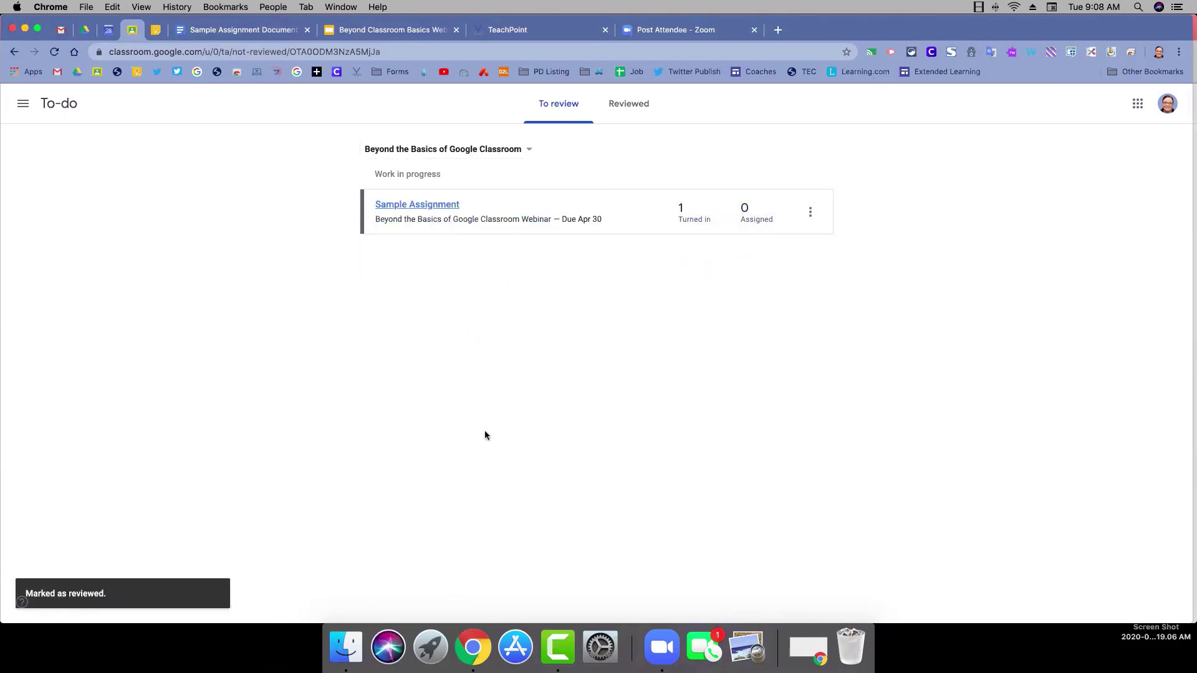
Step: Switch to the student account's window, open its To-do list for classes being taught, and look over the class filter choices
{"action": "left_click", "coordinate": [1190, 30]}
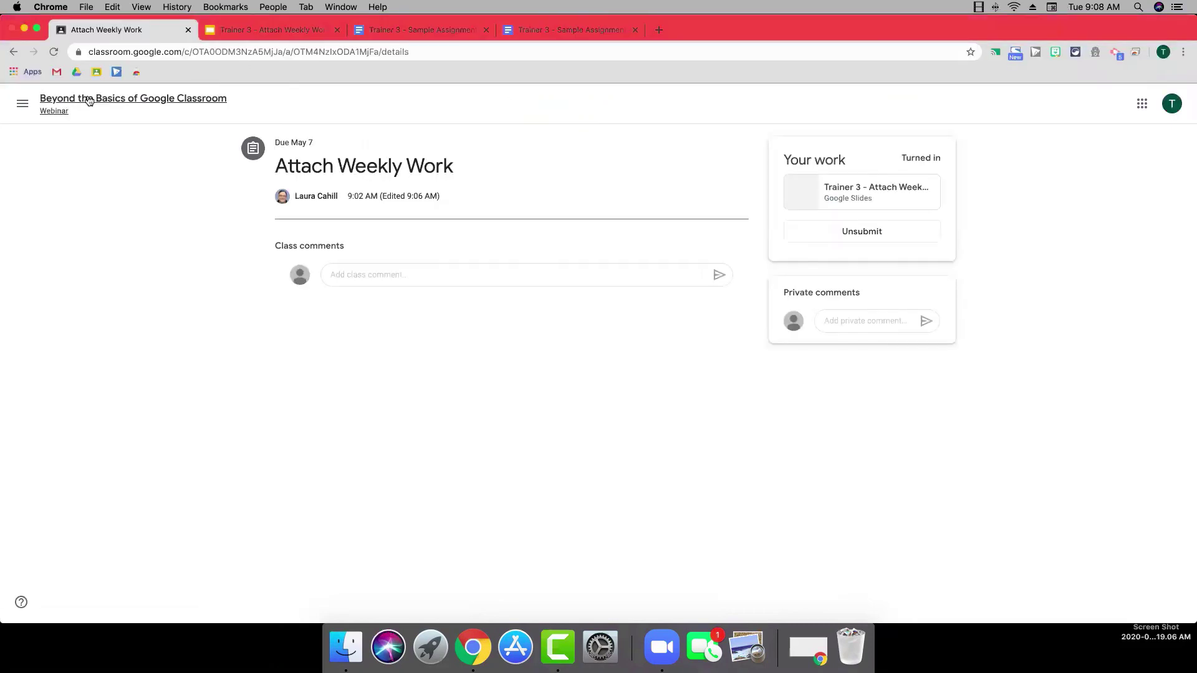
{"action": "left_click", "coordinate": [25, 105]}
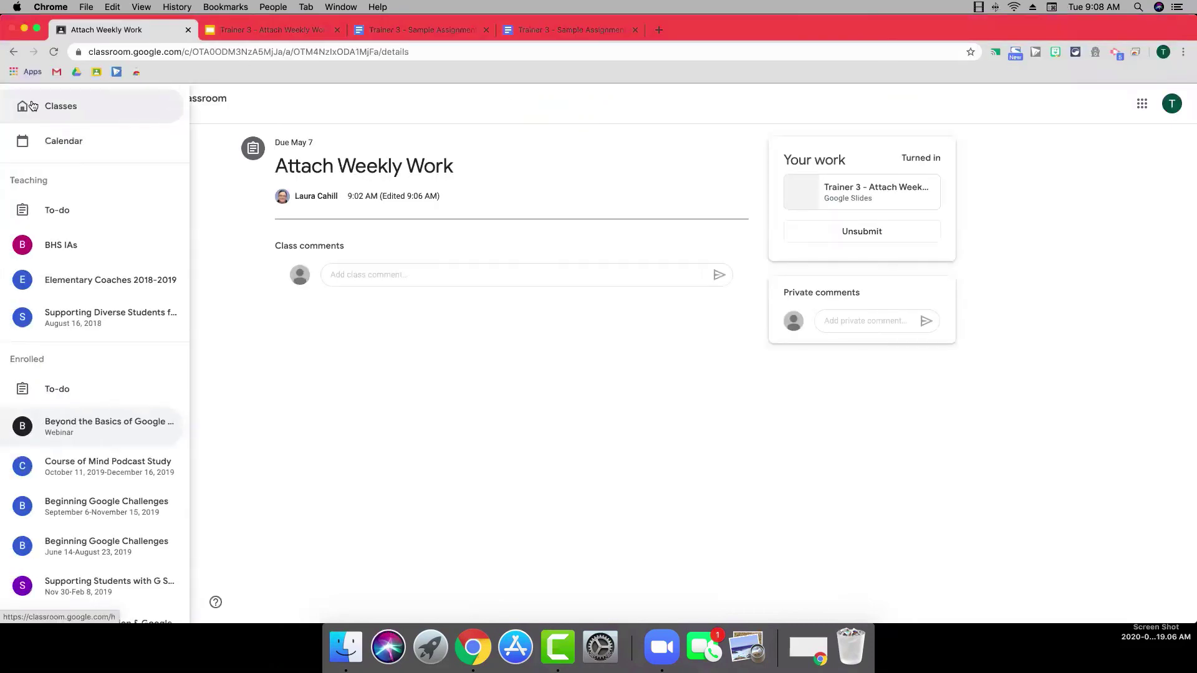
{"action": "left_click", "coordinate": [270, 97]}
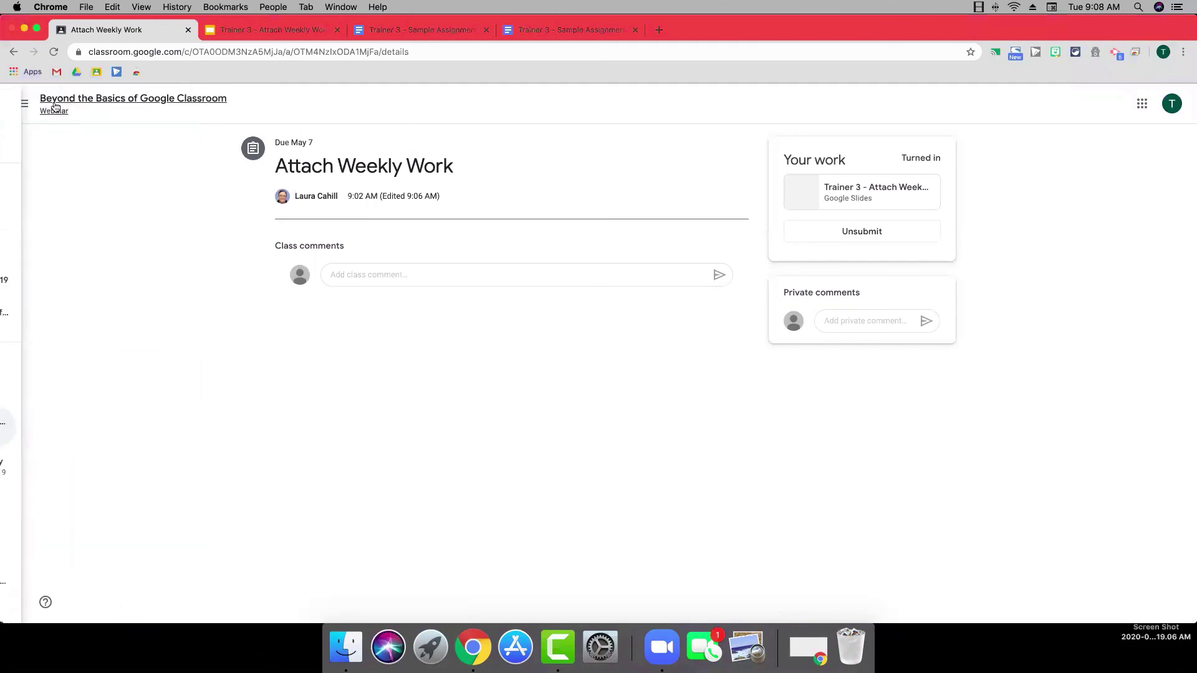
{"action": "left_click", "coordinate": [23, 105]}
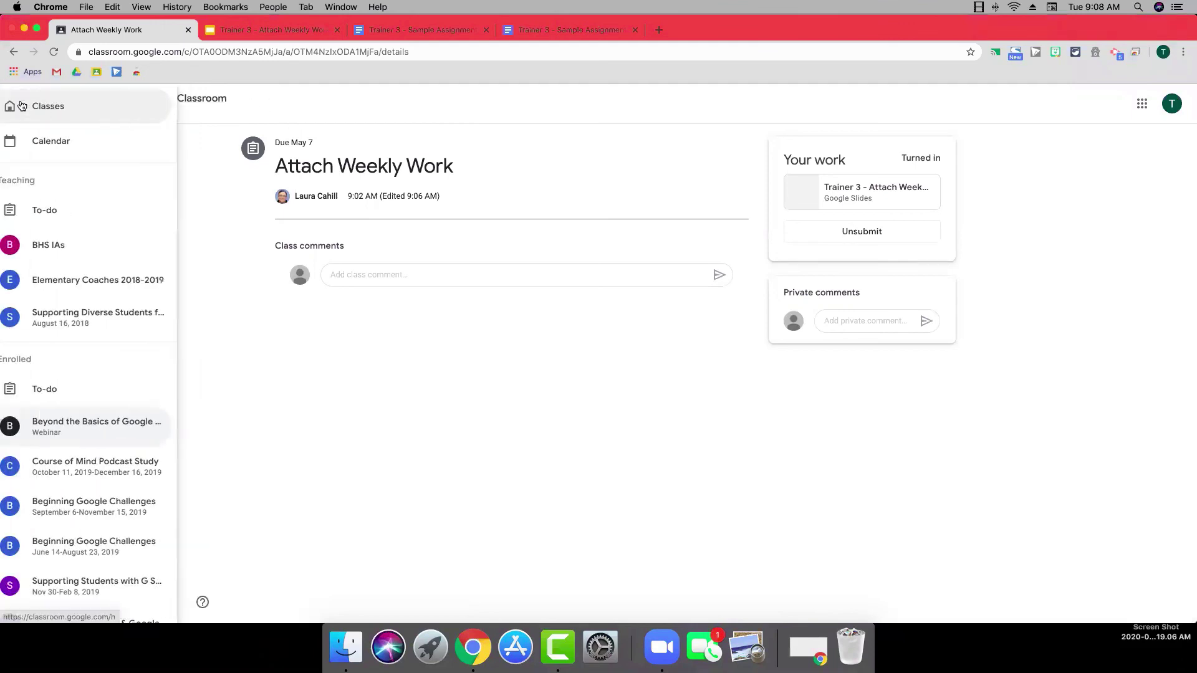
{"action": "left_click", "coordinate": [58, 216]}
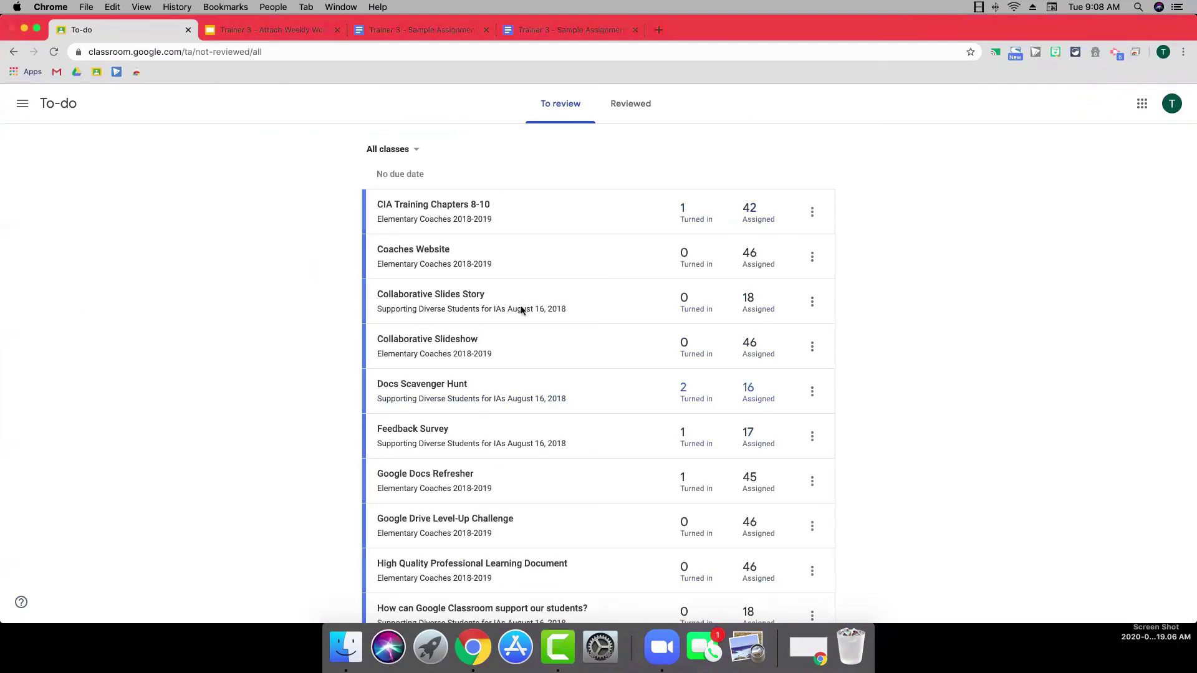
{"action": "left_click", "coordinate": [418, 150]}
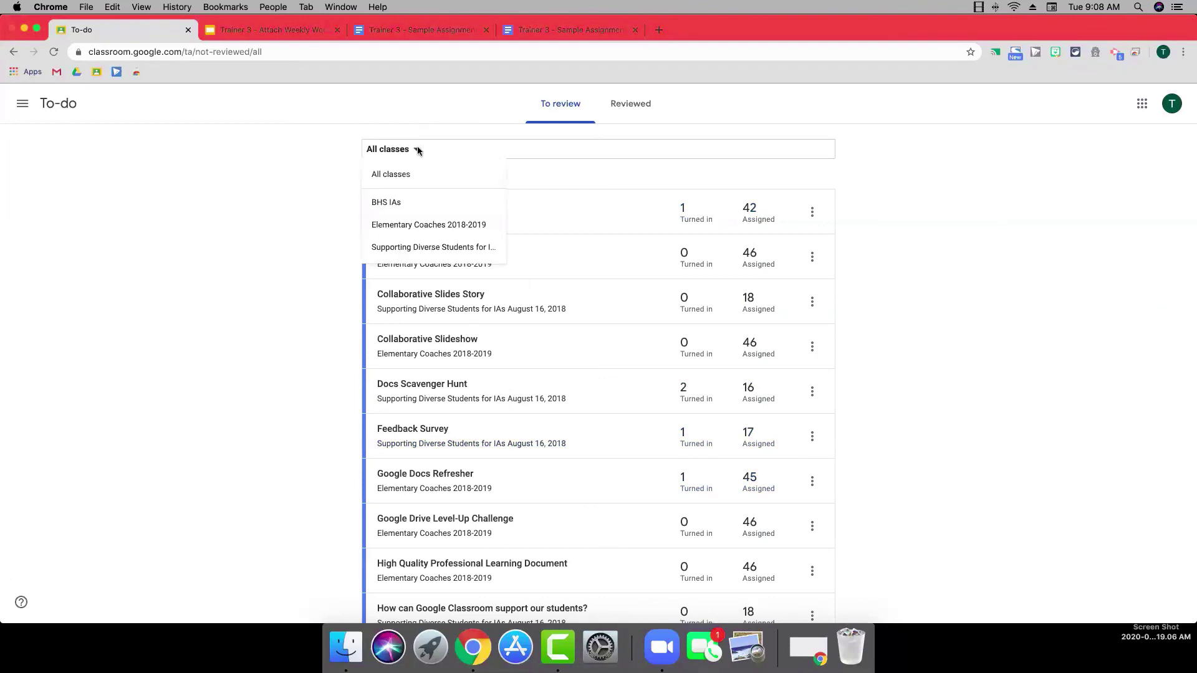
{"action": "scroll", "coordinate": [435, 235], "scroll_direction": "down", "scroll_amount": 1}
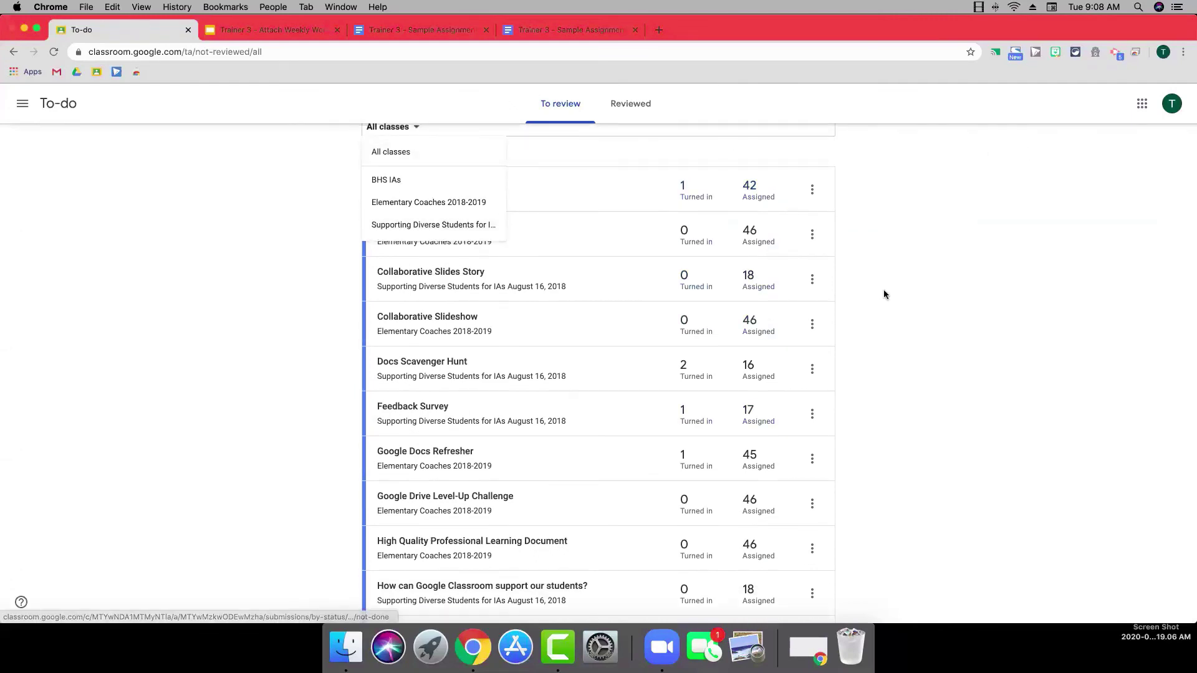
Step: Switch back to the teacher profile and open the class settings of Beyond the Basics of Google Classroom
{"action": "left_click", "coordinate": [1166, 54]}
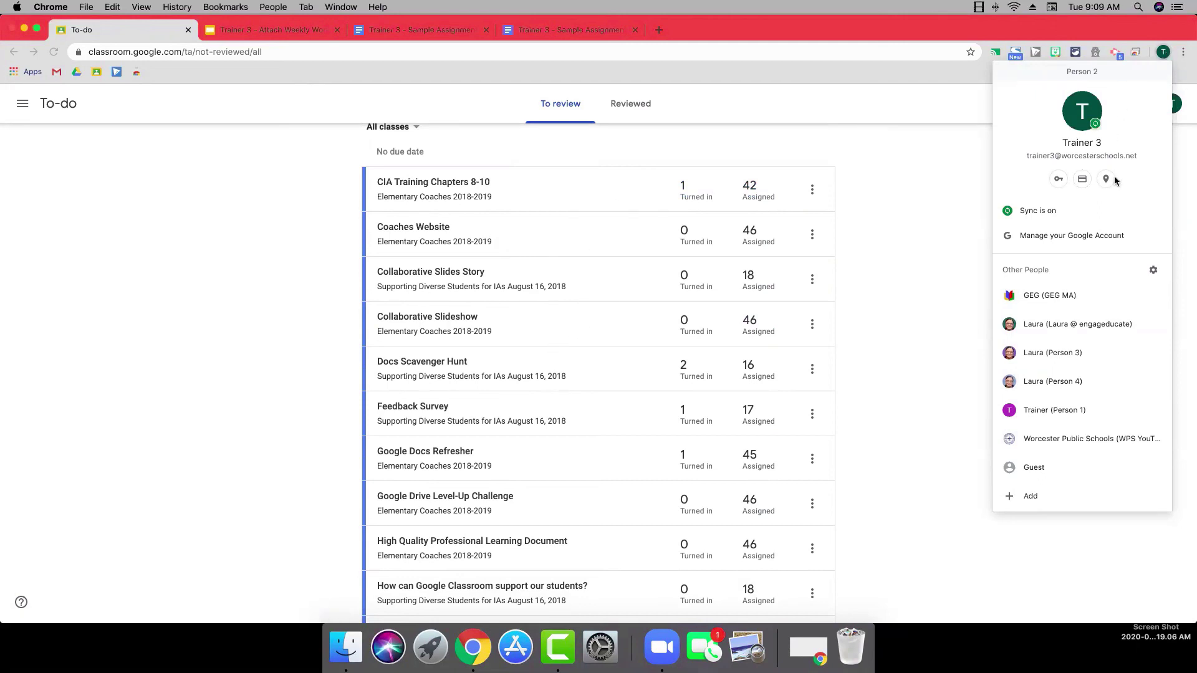
{"action": "left_click", "coordinate": [1042, 380]}
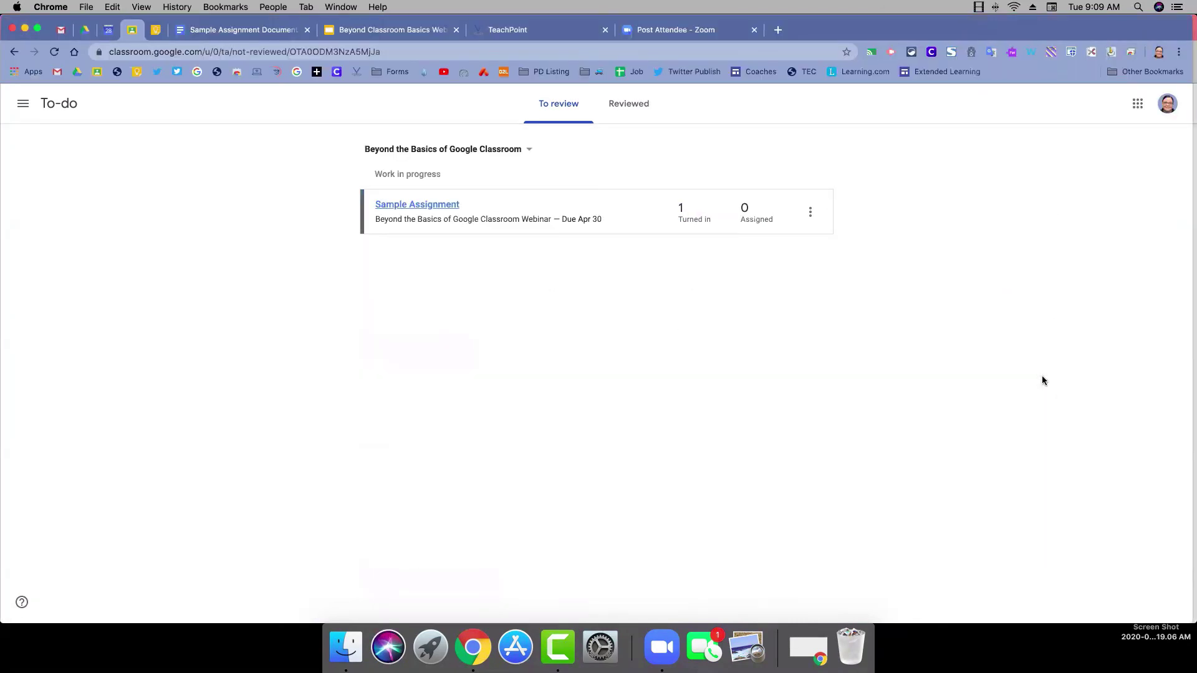
{"action": "left_click", "coordinate": [24, 104]}
{"action": "left_click", "coordinate": [95, 250]}
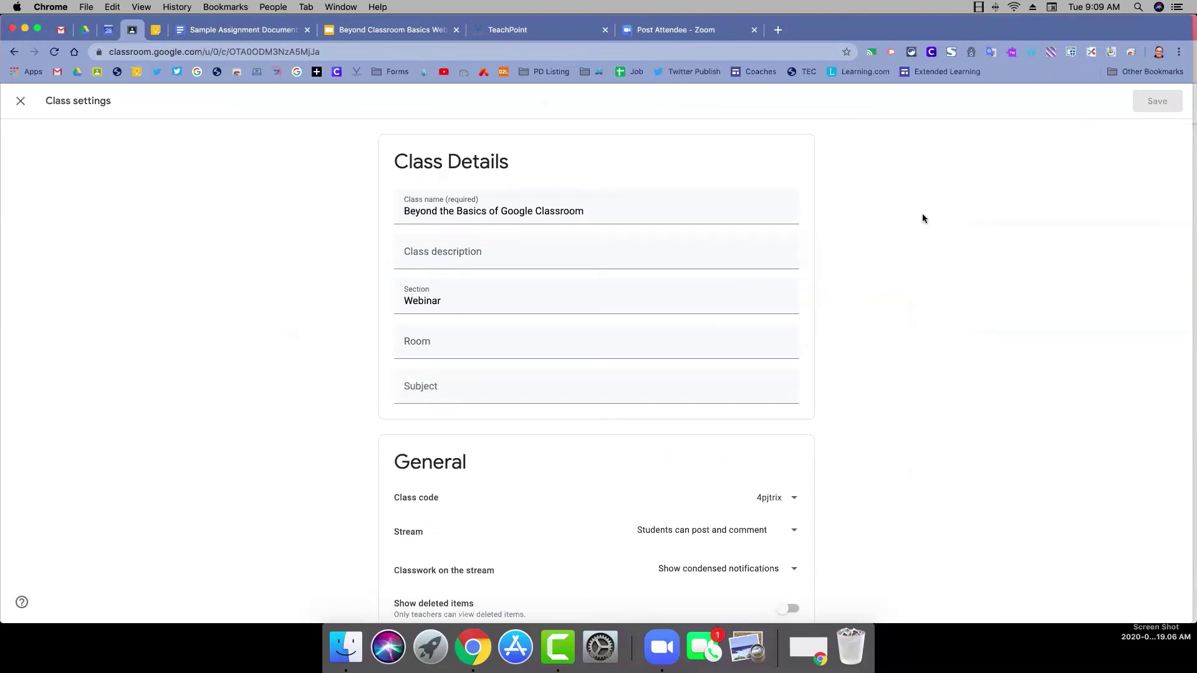
Step: Review the class details and general settings, and set the Stream permission to Only teachers can post or comment
{"action": "scroll", "coordinate": [970, 227], "scroll_direction": "down", "scroll_amount": 2}
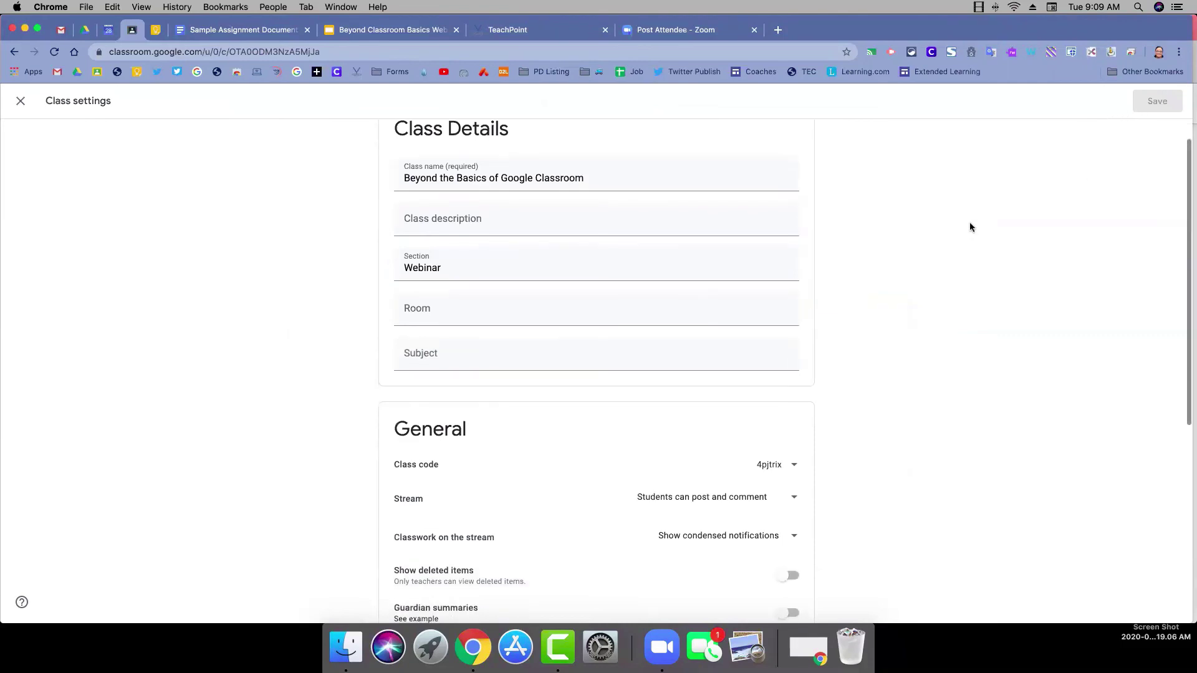
{"action": "scroll", "coordinate": [969, 227], "scroll_direction": "up", "scroll_amount": 2}
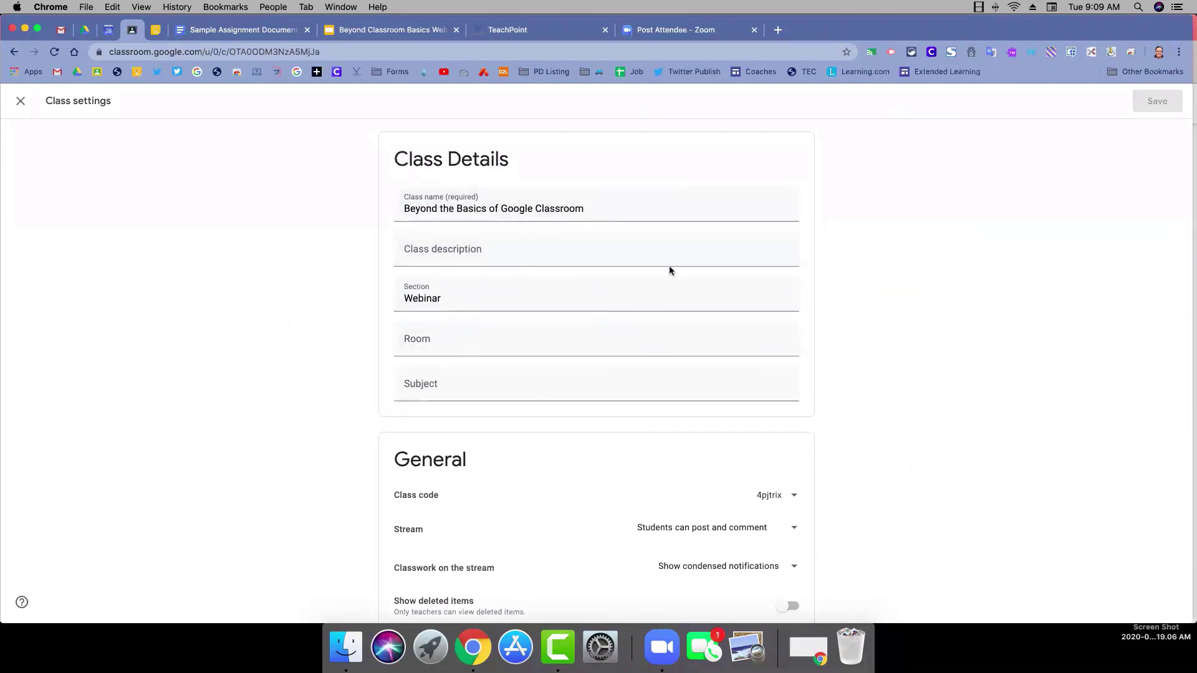
{"action": "scroll", "coordinate": [668, 268], "scroll_direction": "down", "scroll_amount": 4}
{"action": "scroll", "coordinate": [668, 266], "scroll_direction": "down", "scroll_amount": 5}
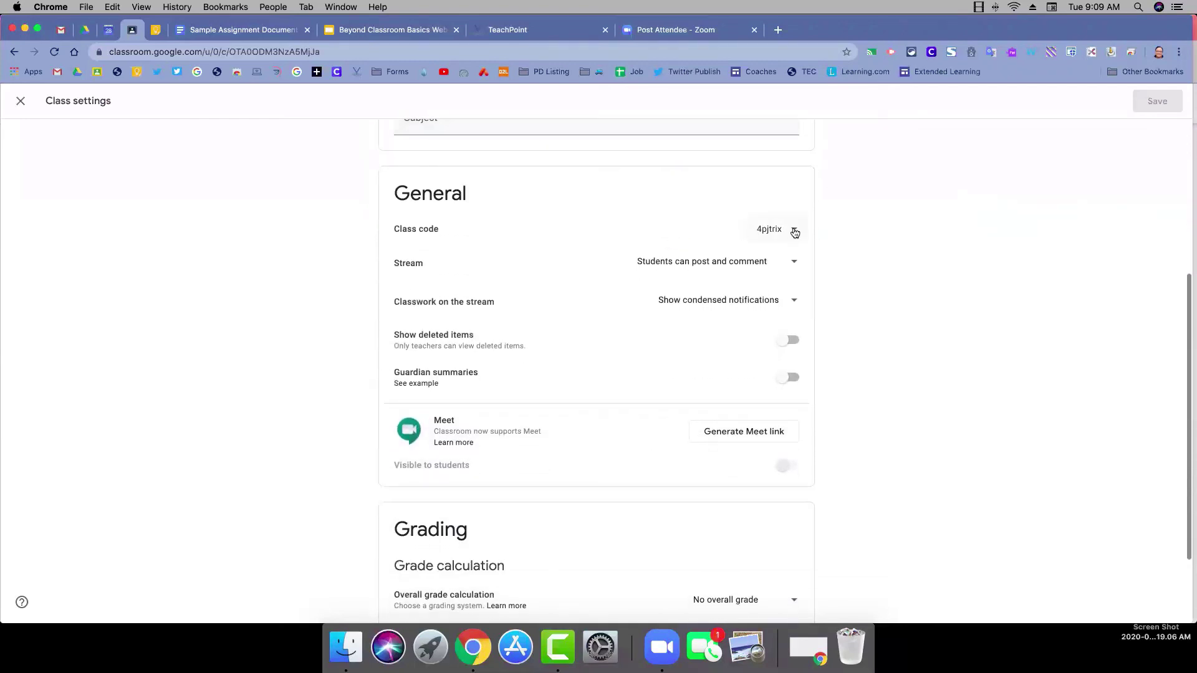
{"action": "scroll", "coordinate": [914, 268], "scroll_direction": "down", "scroll_amount": 2}
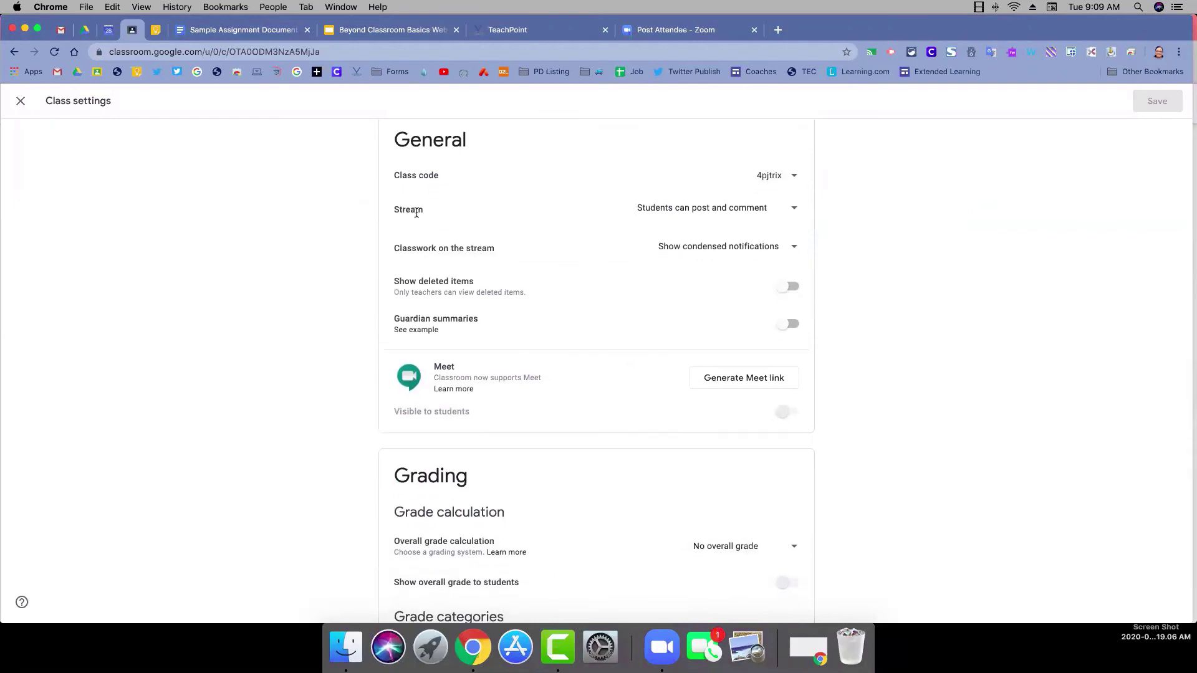
{"action": "left_click", "coordinate": [796, 212]}
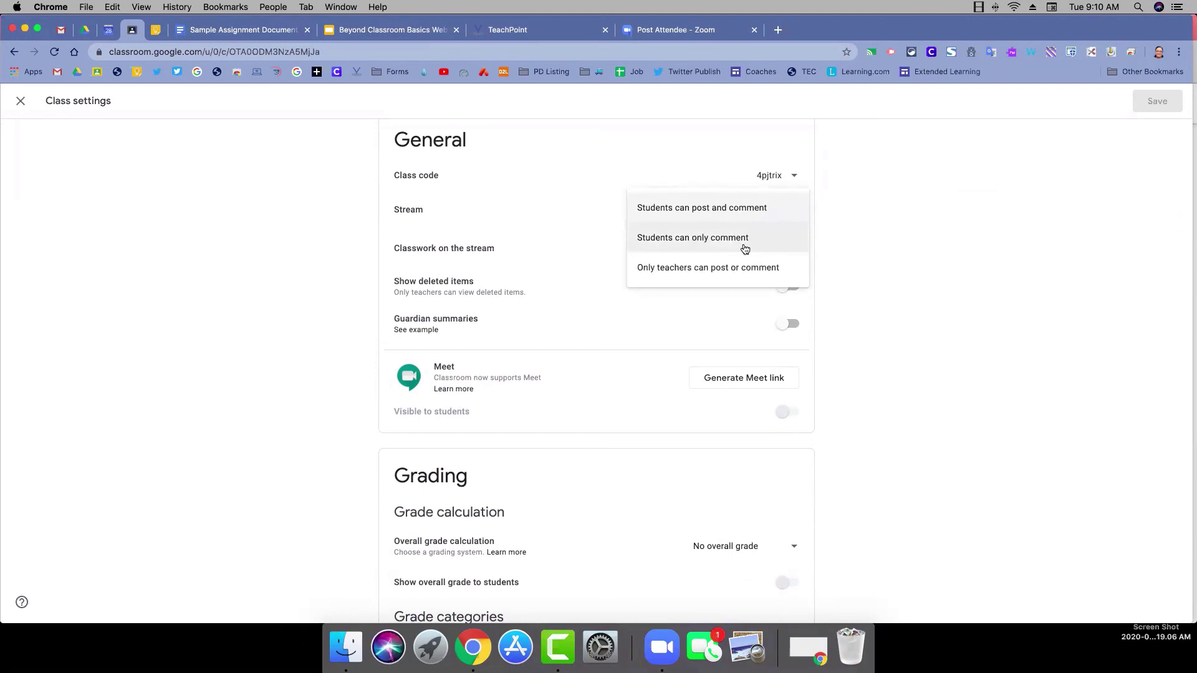
{"action": "left_click", "coordinate": [697, 275]}
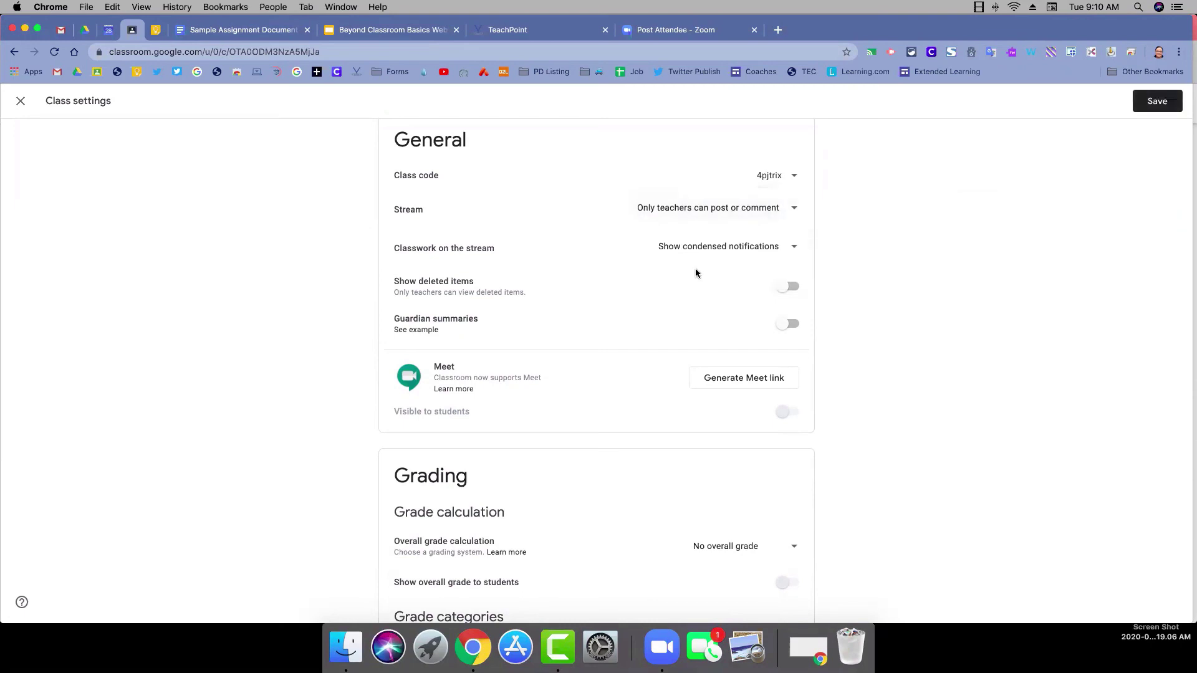
{"action": "left_click", "coordinate": [793, 209]}
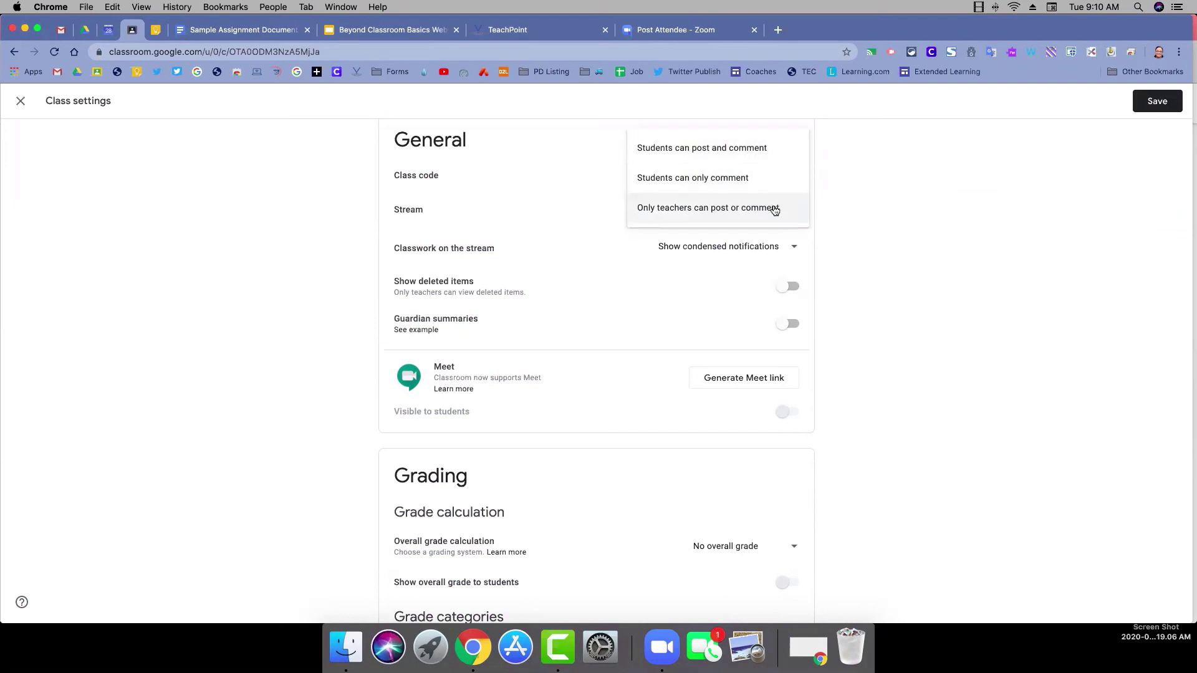
{"action": "left_click", "coordinate": [775, 208]}
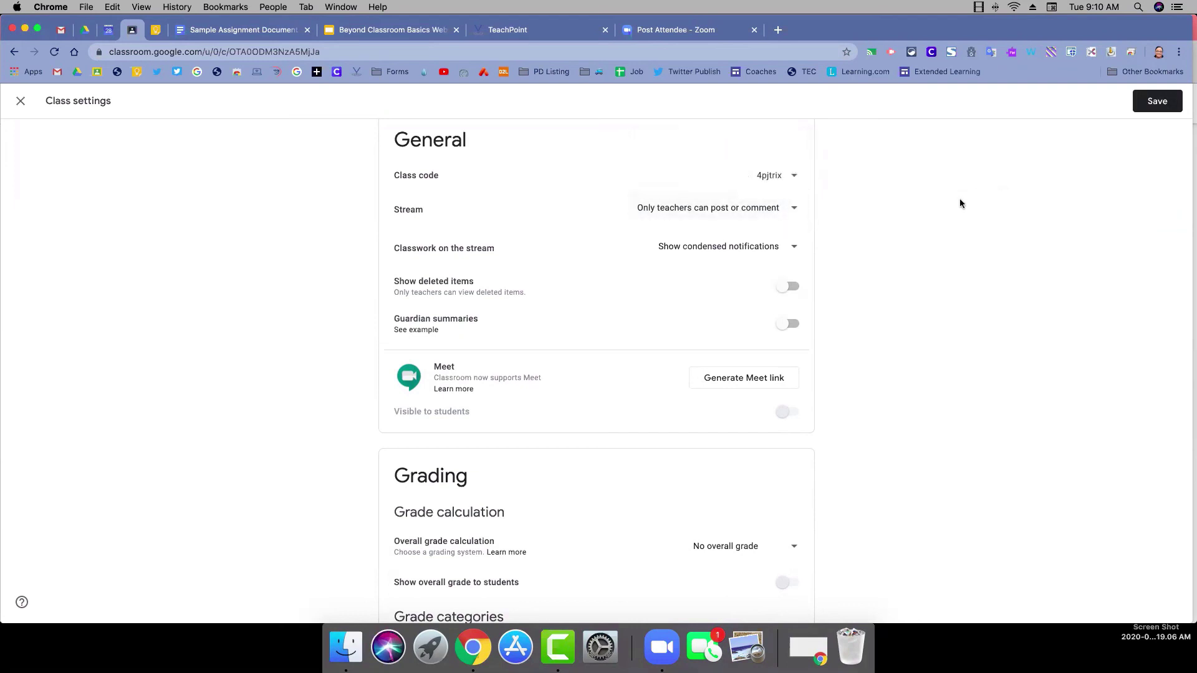
Step: Set Classwork on the stream to Hide notifications and save the class settings
{"action": "left_click", "coordinate": [794, 247]}
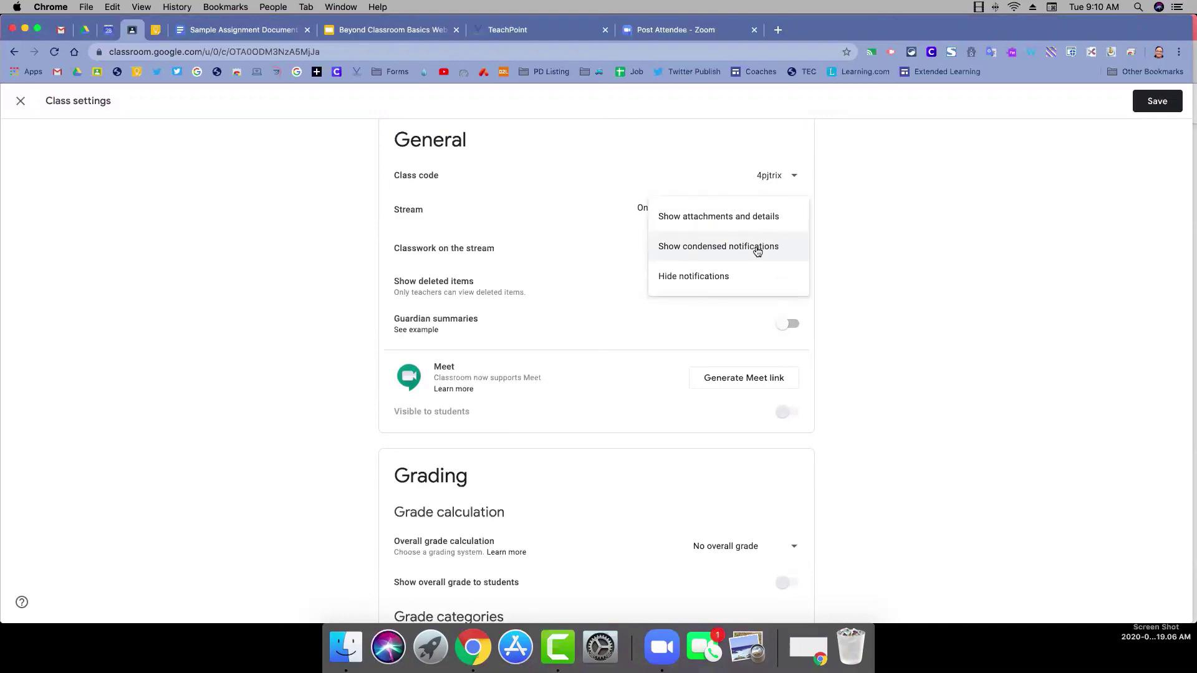
{"action": "left_click", "coordinate": [729, 279]}
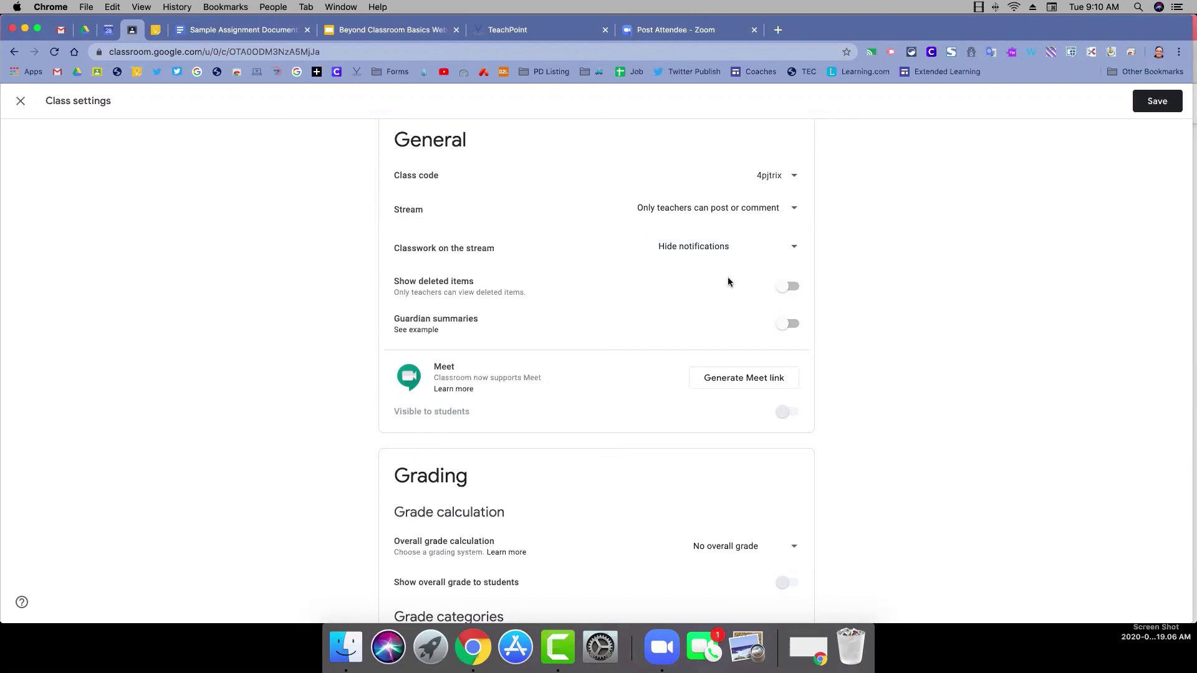
{"action": "left_click", "coordinate": [1157, 102]}
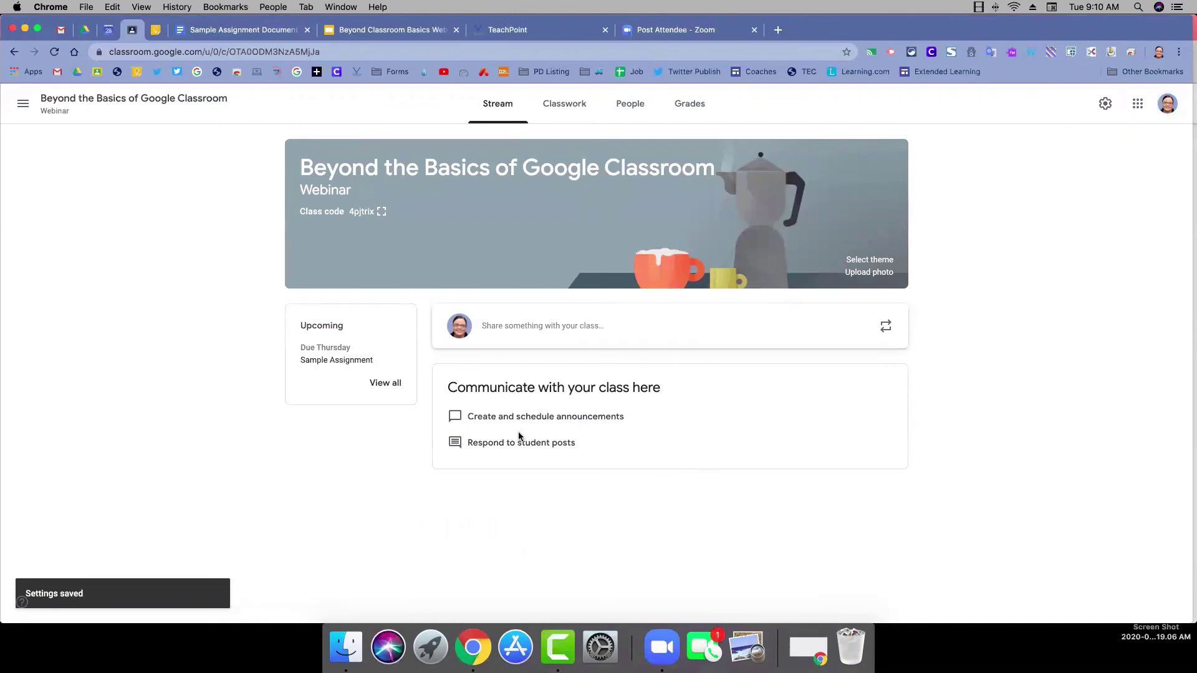
Step: Check the Classwork page, reopen the class settings, generate a Meet link for the class, and save
{"action": "left_click", "coordinate": [560, 104]}
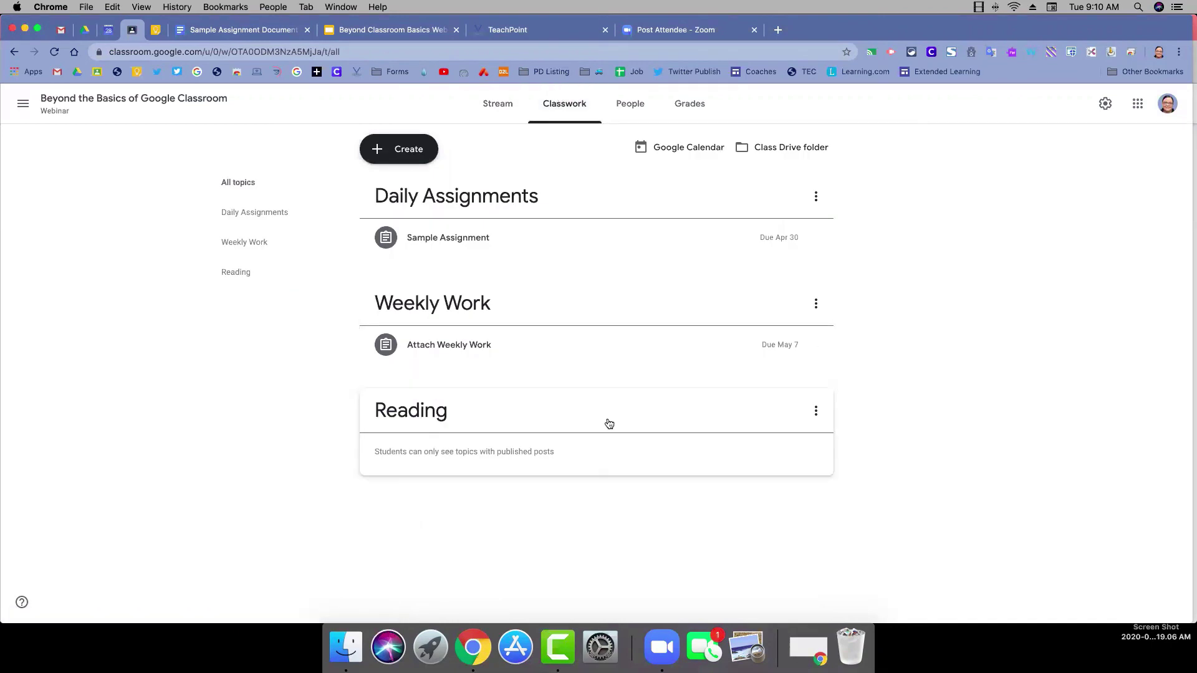
{"action": "left_click", "coordinate": [1106, 103]}
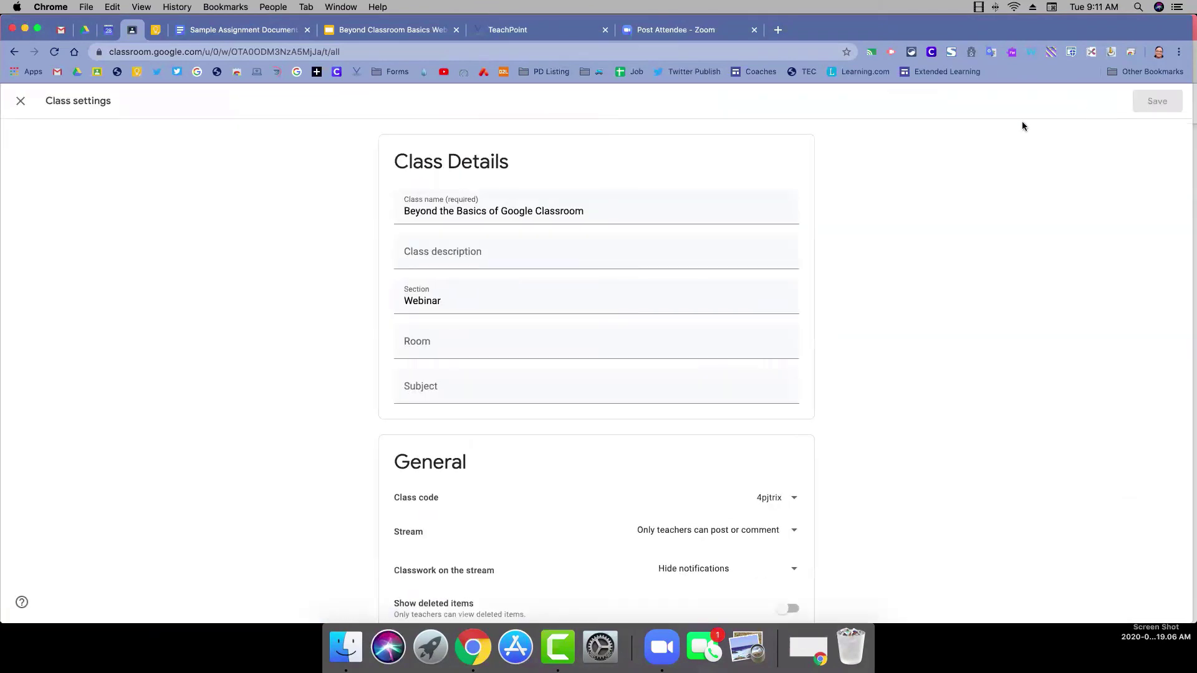
{"action": "scroll", "coordinate": [945, 225], "scroll_direction": "down", "scroll_amount": 5}
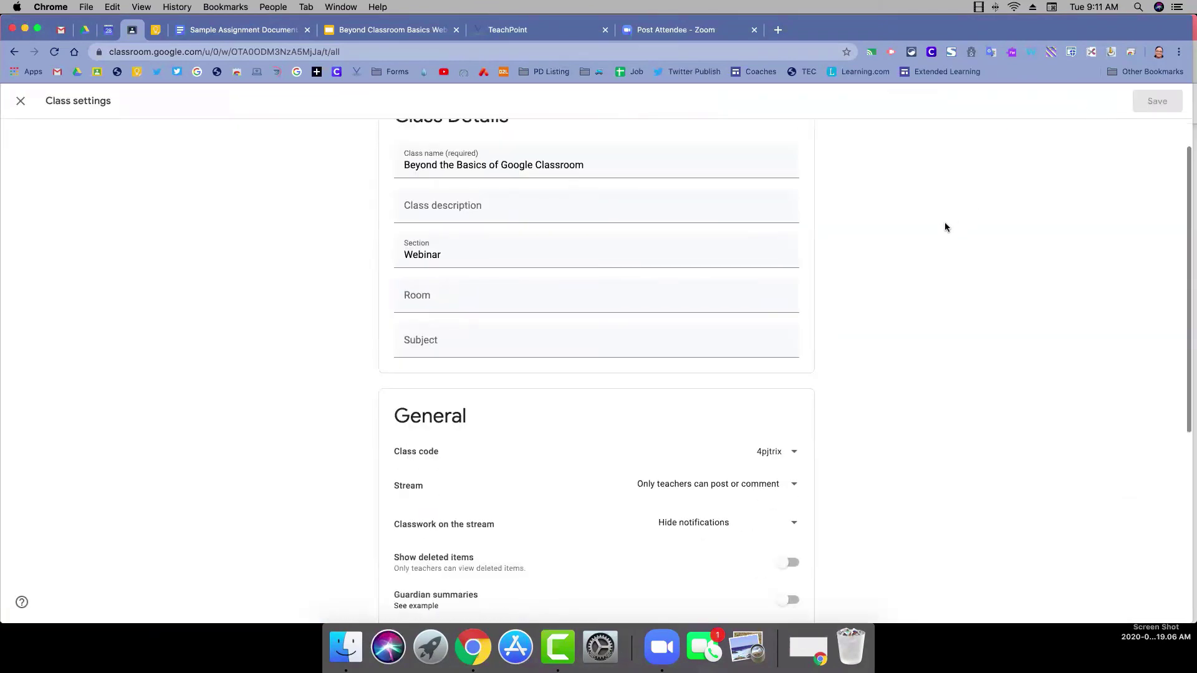
{"action": "scroll", "coordinate": [944, 223], "scroll_direction": "down", "scroll_amount": 2}
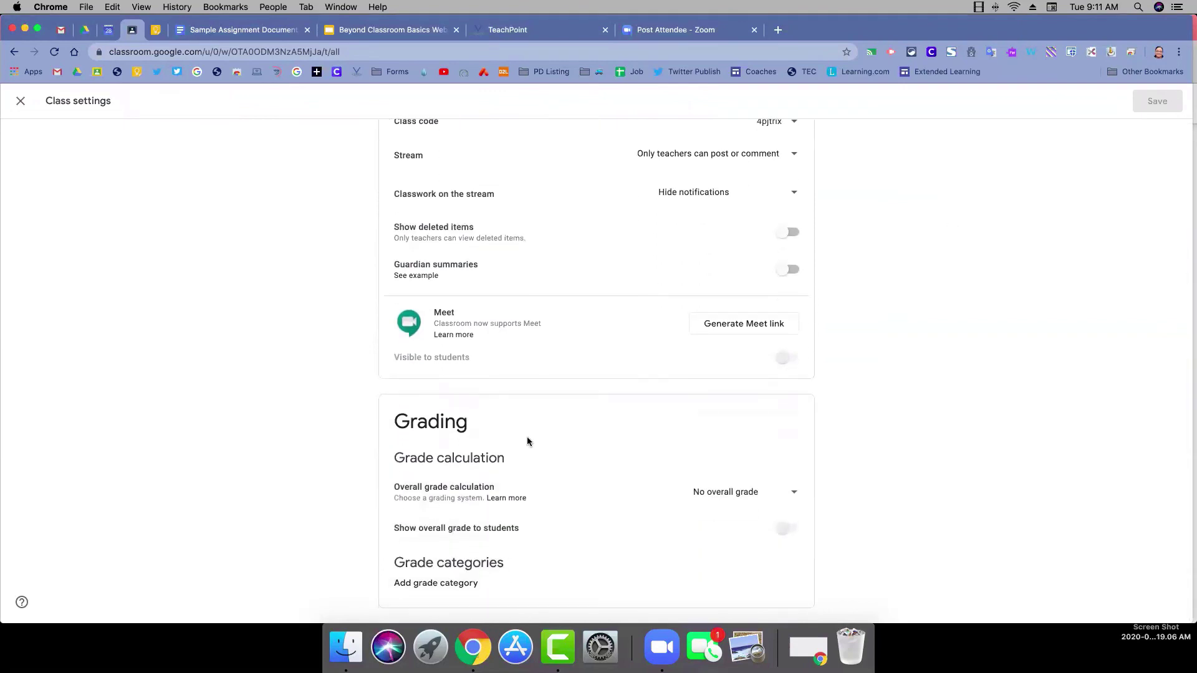
{"action": "left_click", "coordinate": [748, 324]}
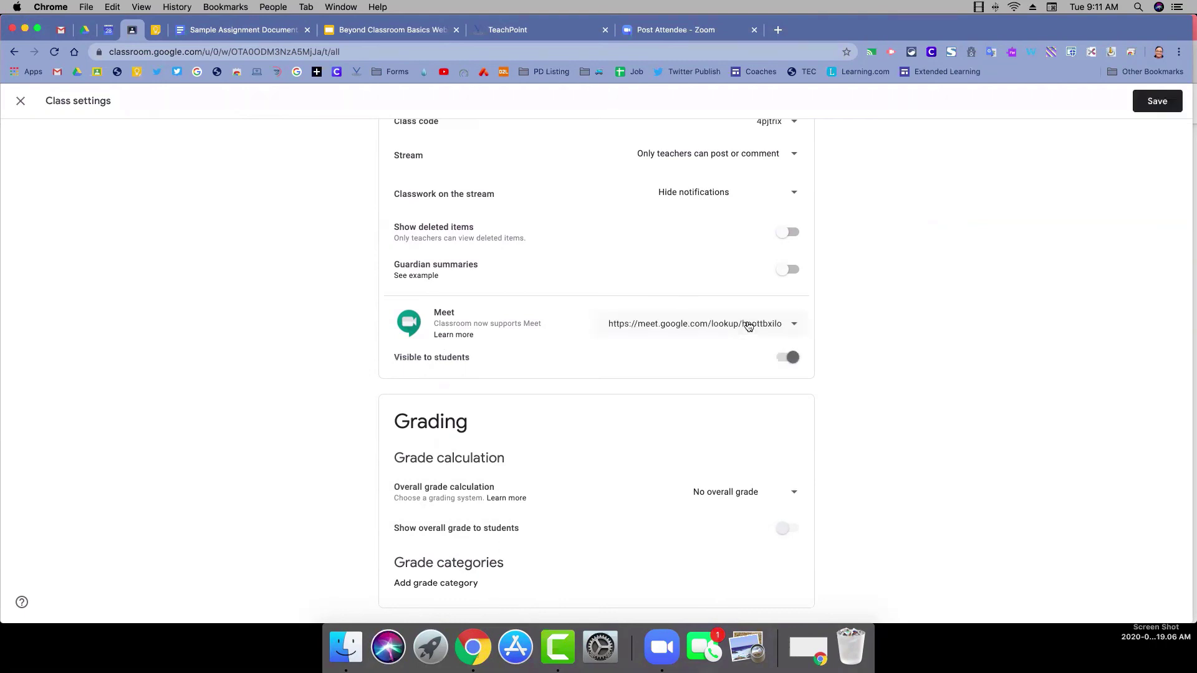
{"action": "left_click", "coordinate": [1143, 102]}
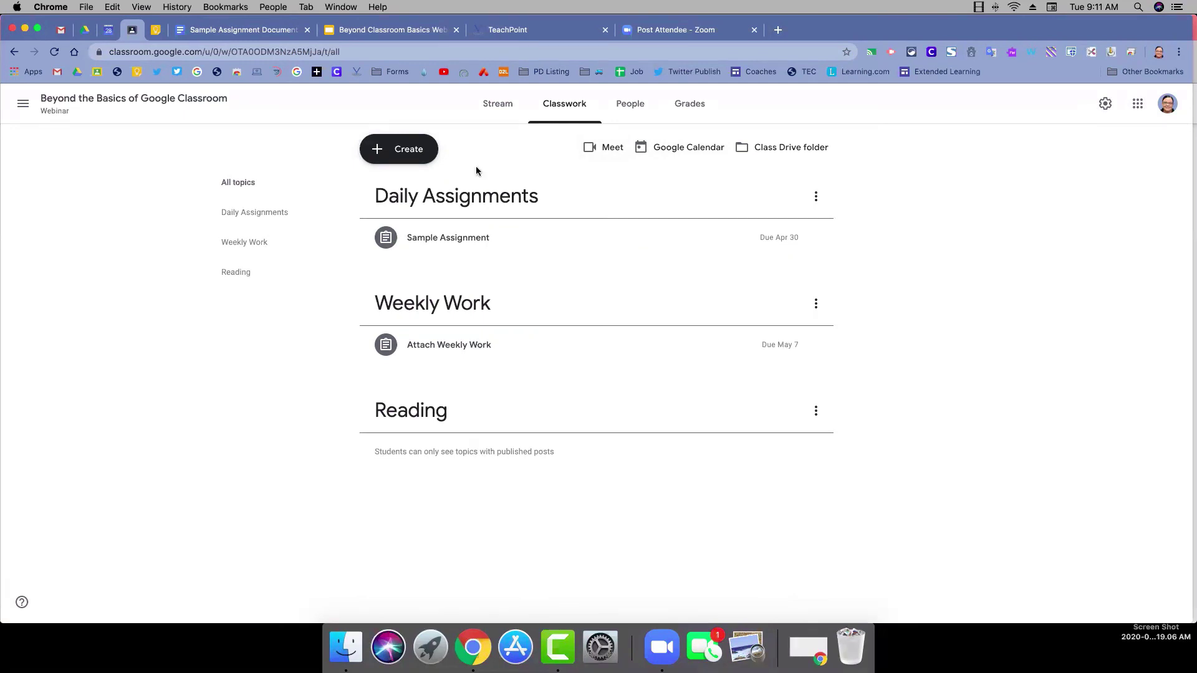
Step: Look over the Create options on Classwork, then open the class Meet and close it without joining
{"action": "left_click", "coordinate": [418, 156]}
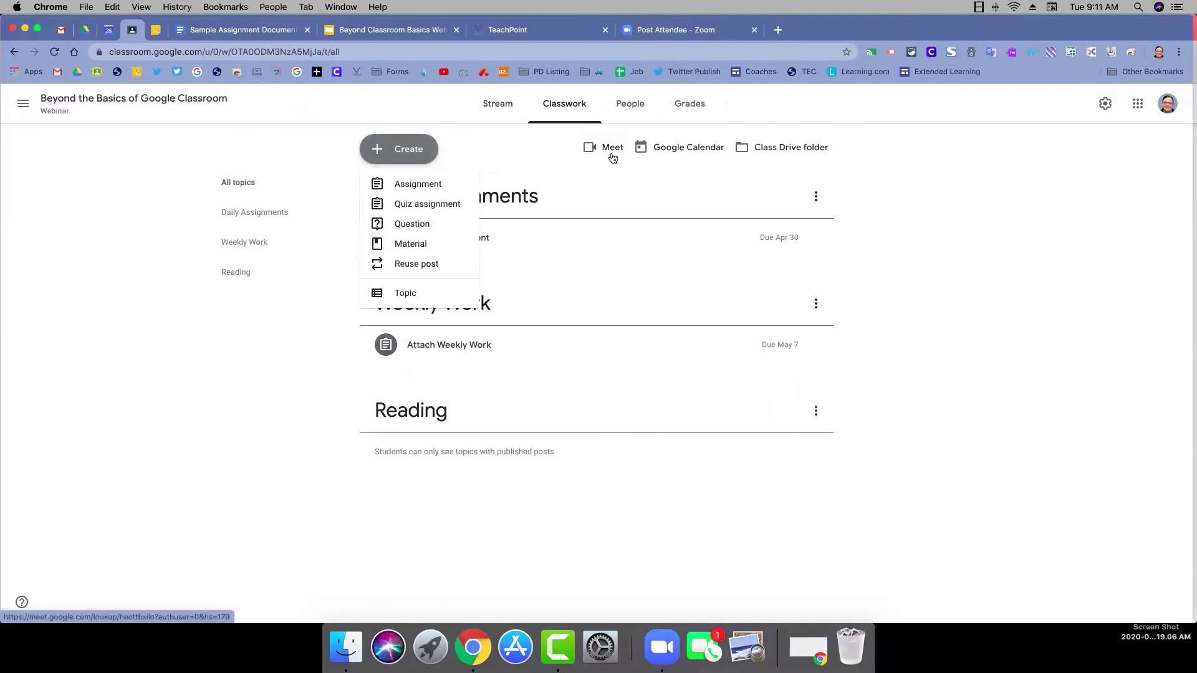
{"action": "left_click", "coordinate": [964, 159]}
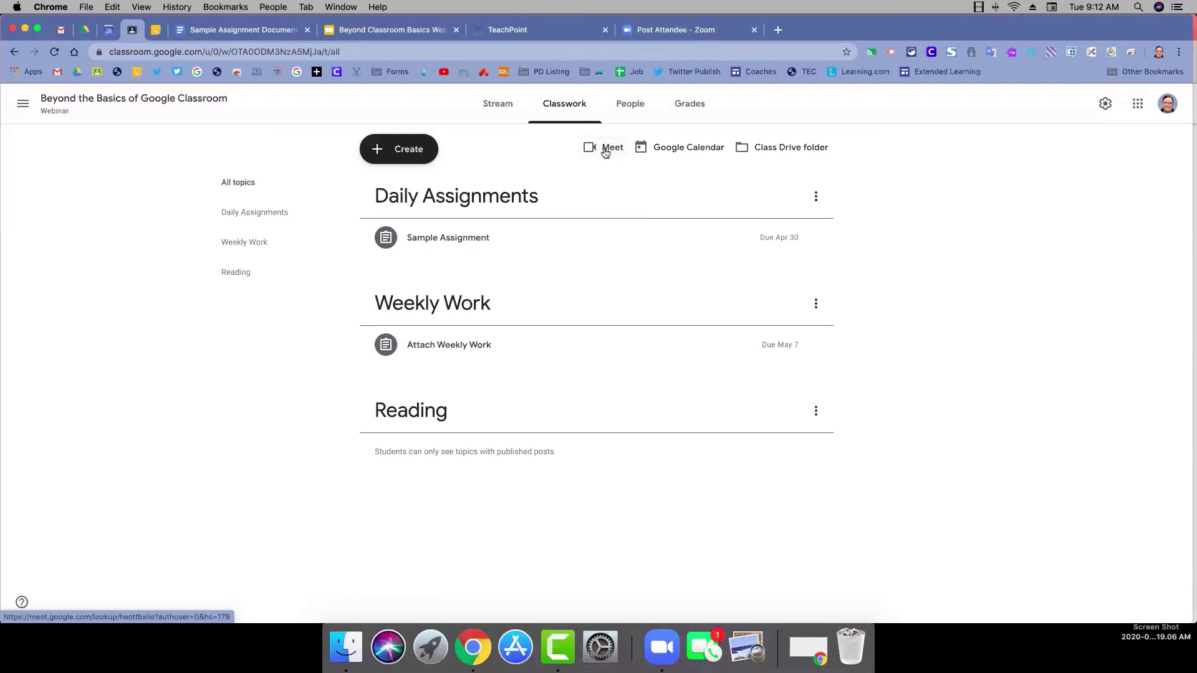
{"action": "left_click", "coordinate": [605, 152]}
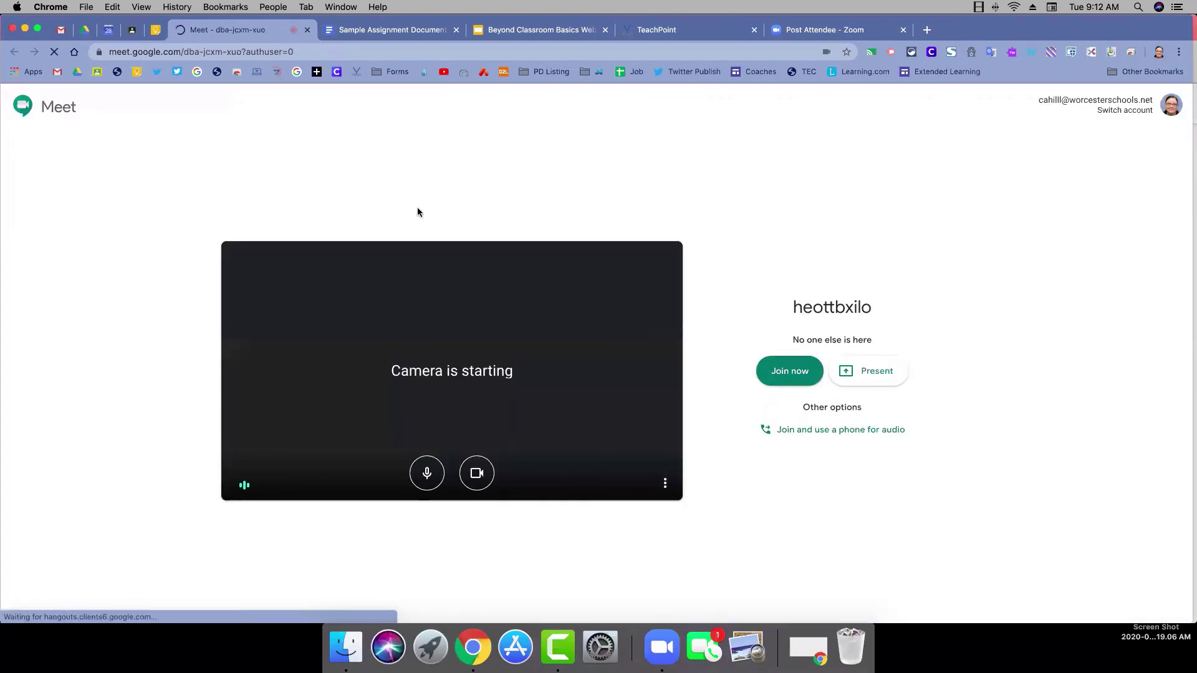
{"action": "left_click", "coordinate": [307, 31]}
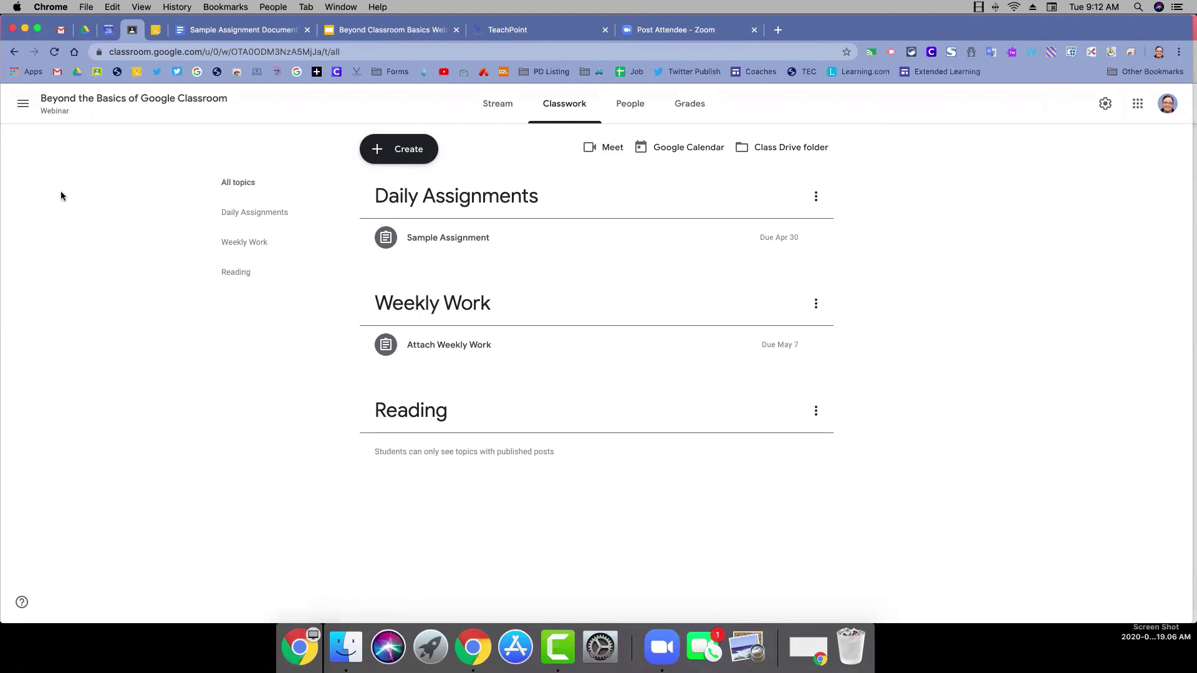
Step: Return to the overview of all classes and open the account-wide Classroom settings
{"action": "left_click", "coordinate": [22, 104]}
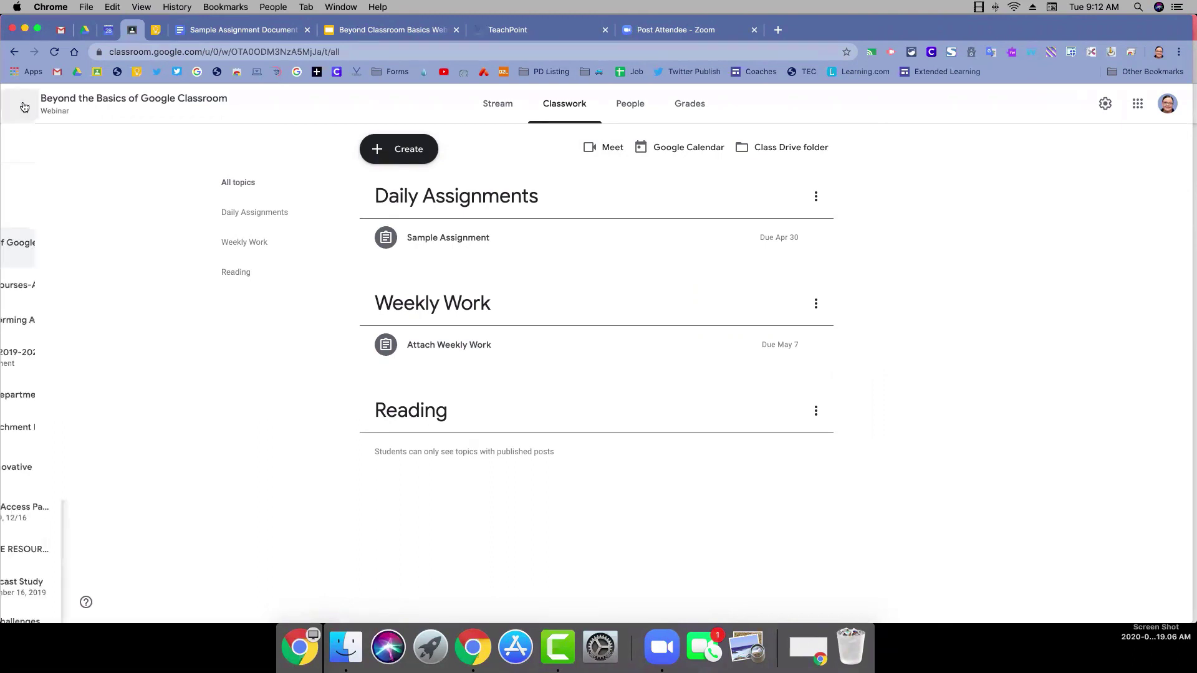
{"action": "left_click", "coordinate": [43, 107]}
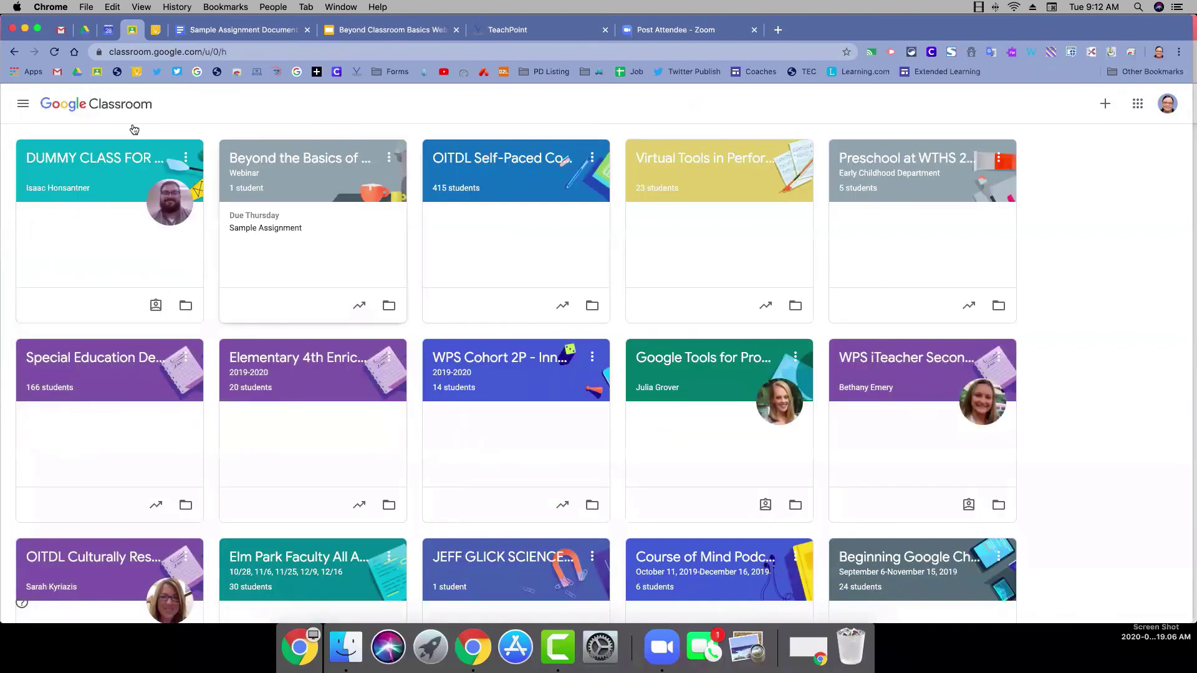
{"action": "left_click", "coordinate": [25, 106]}
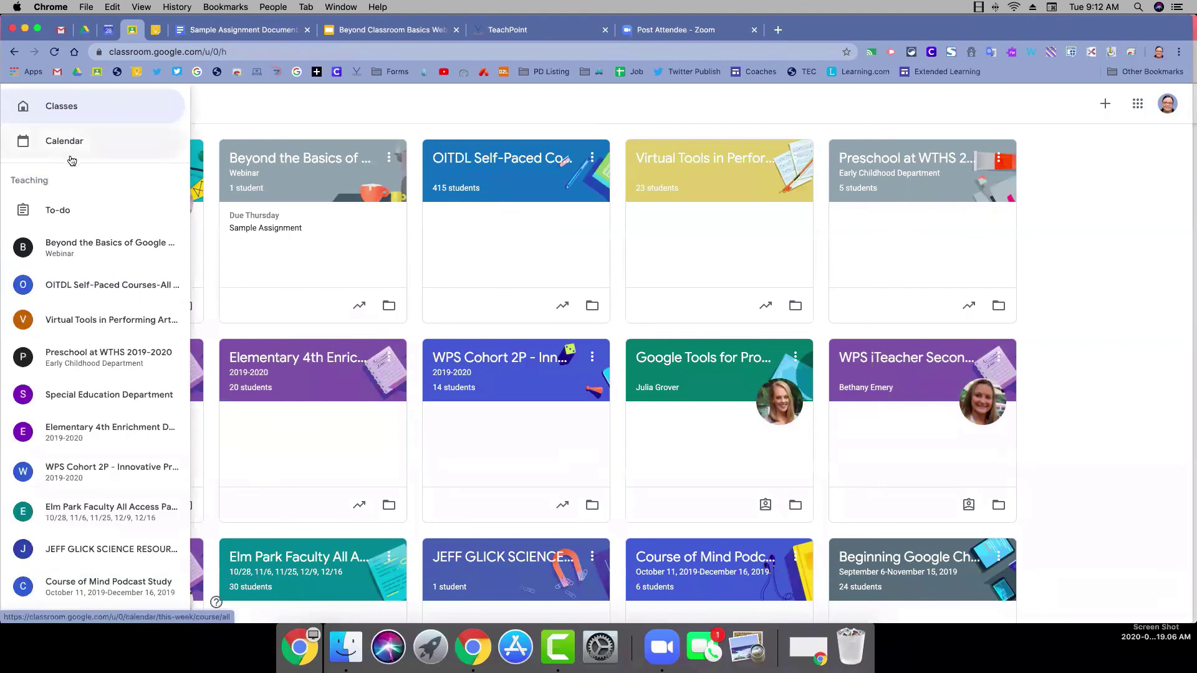
{"action": "scroll", "coordinate": [93, 196], "scroll_direction": "down", "scroll_amount": 8}
{"action": "scroll", "coordinate": [94, 196], "scroll_direction": "down", "scroll_amount": 5}
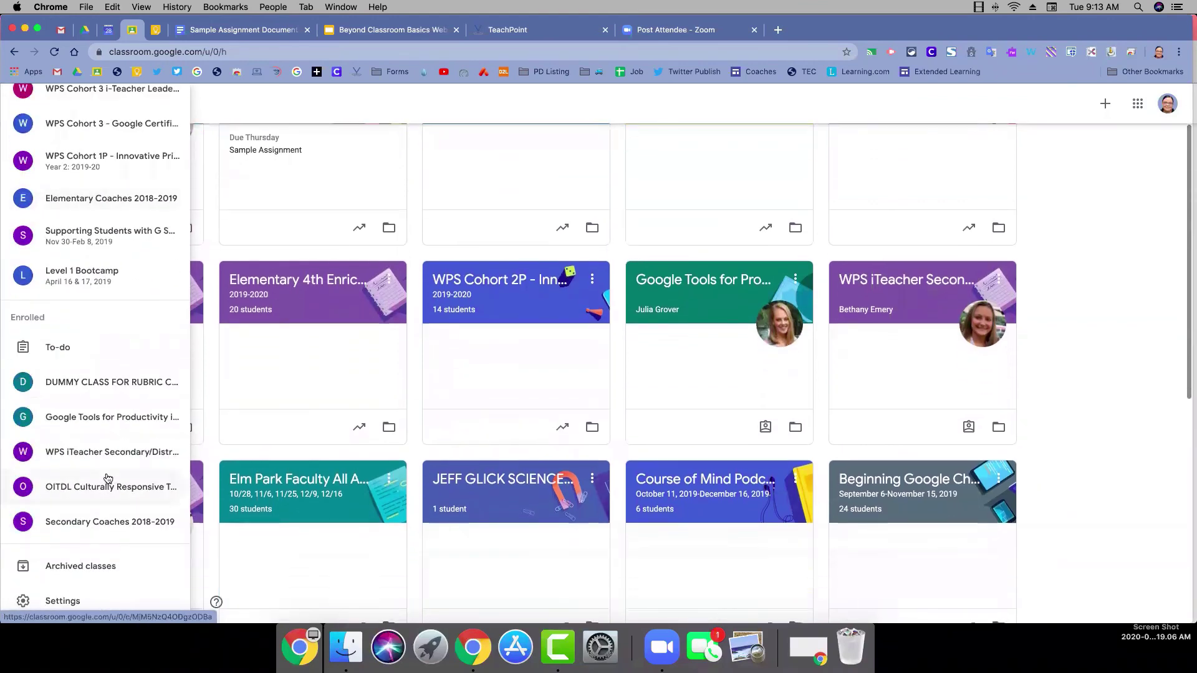
{"action": "left_click", "coordinate": [70, 601]}
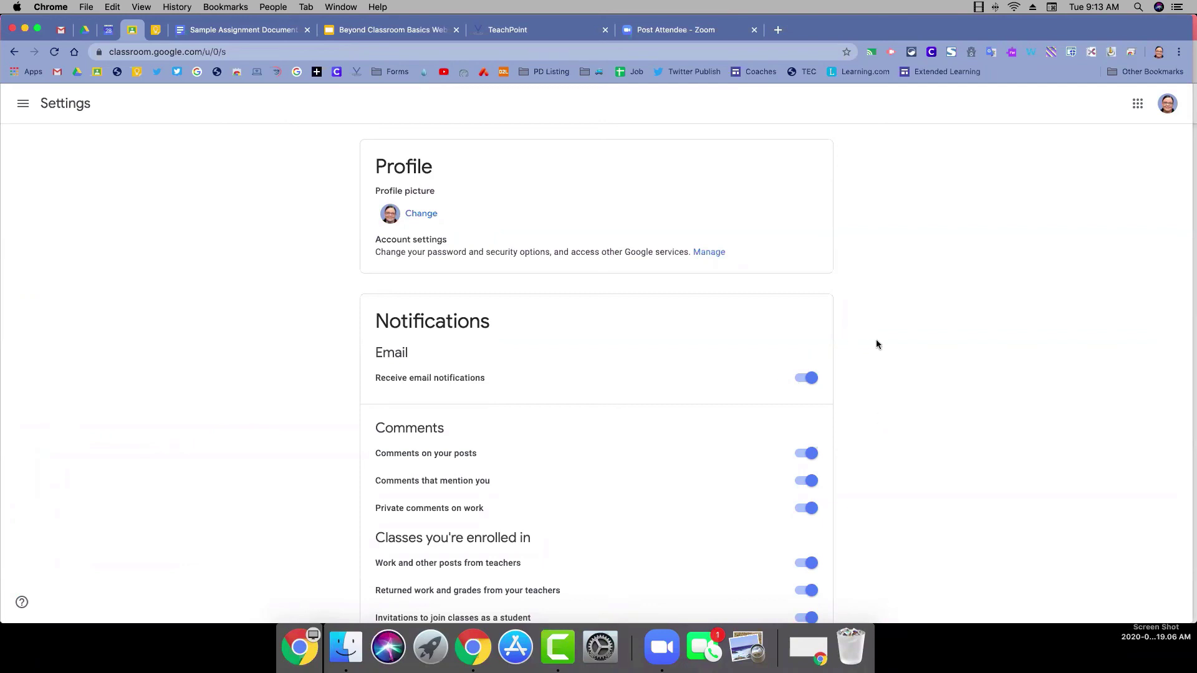
Step: Turn Receive email notifications off and back on
{"action": "scroll", "coordinate": [874, 343], "scroll_direction": "down", "scroll_amount": 3}
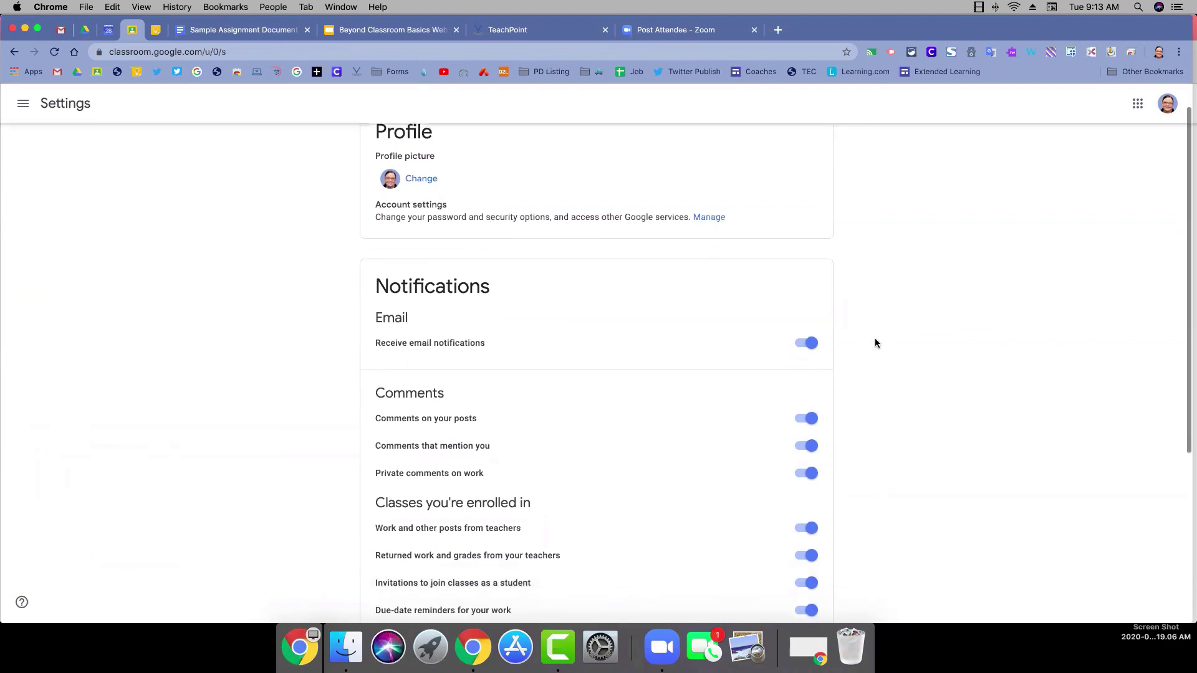
{"action": "scroll", "coordinate": [875, 343], "scroll_direction": "down", "scroll_amount": 2}
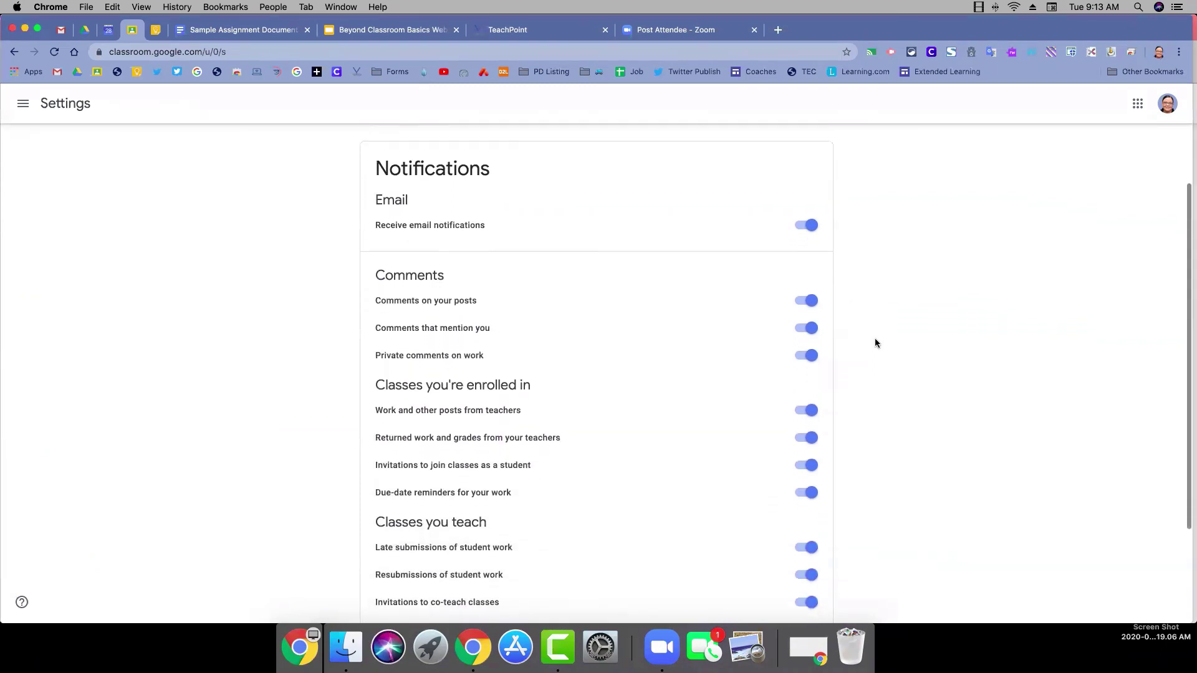
{"action": "left_click", "coordinate": [804, 220]}
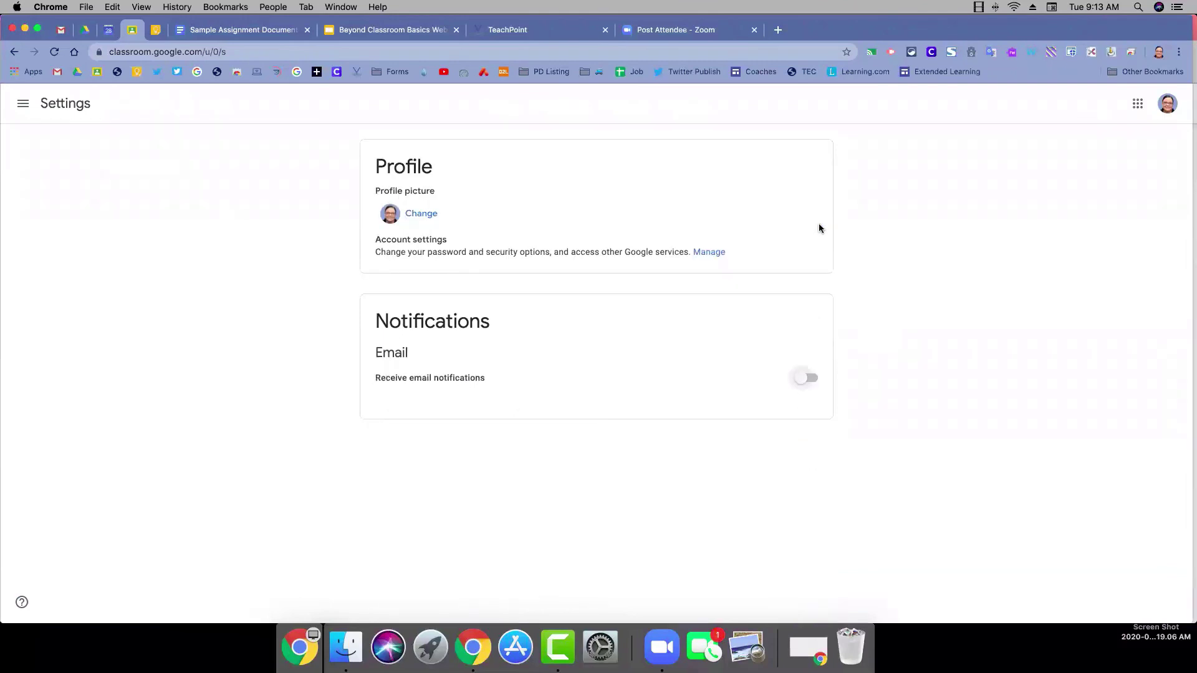
{"action": "left_click", "coordinate": [807, 380]}
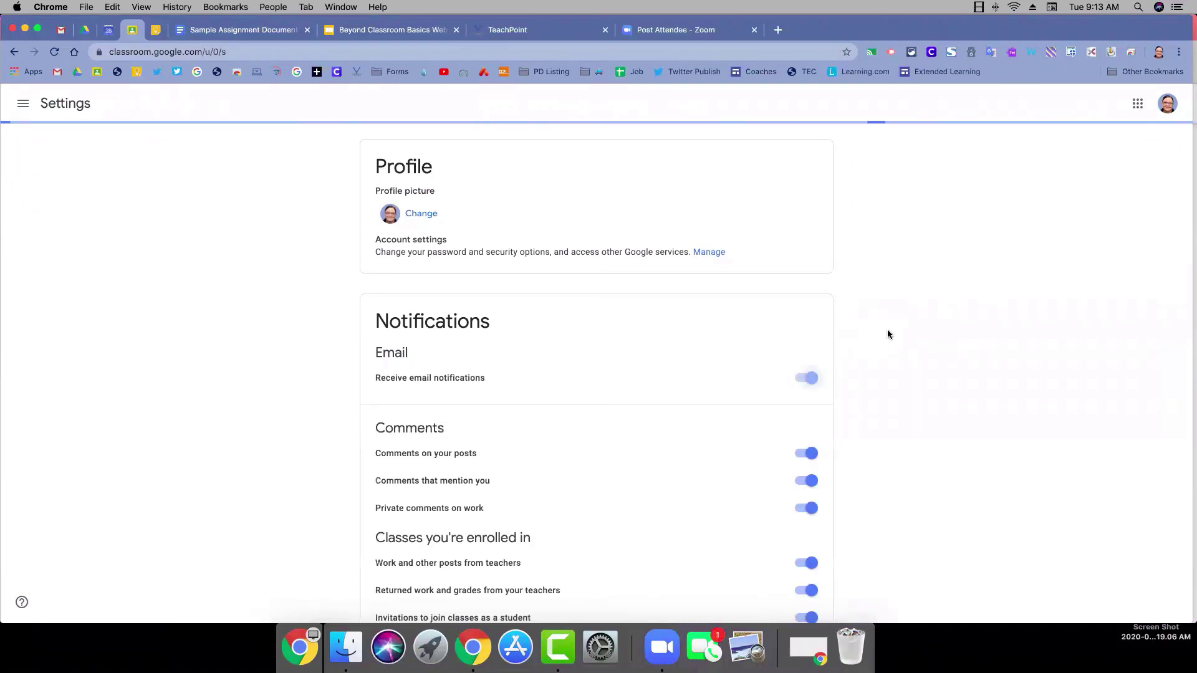
Step: Review the individual notification options for comments, classes you're enrolled in, and classes you teach
{"action": "scroll", "coordinate": [888, 328], "scroll_direction": "down", "scroll_amount": 2}
{"action": "scroll", "coordinate": [888, 329], "scroll_direction": "down", "scroll_amount": 3}
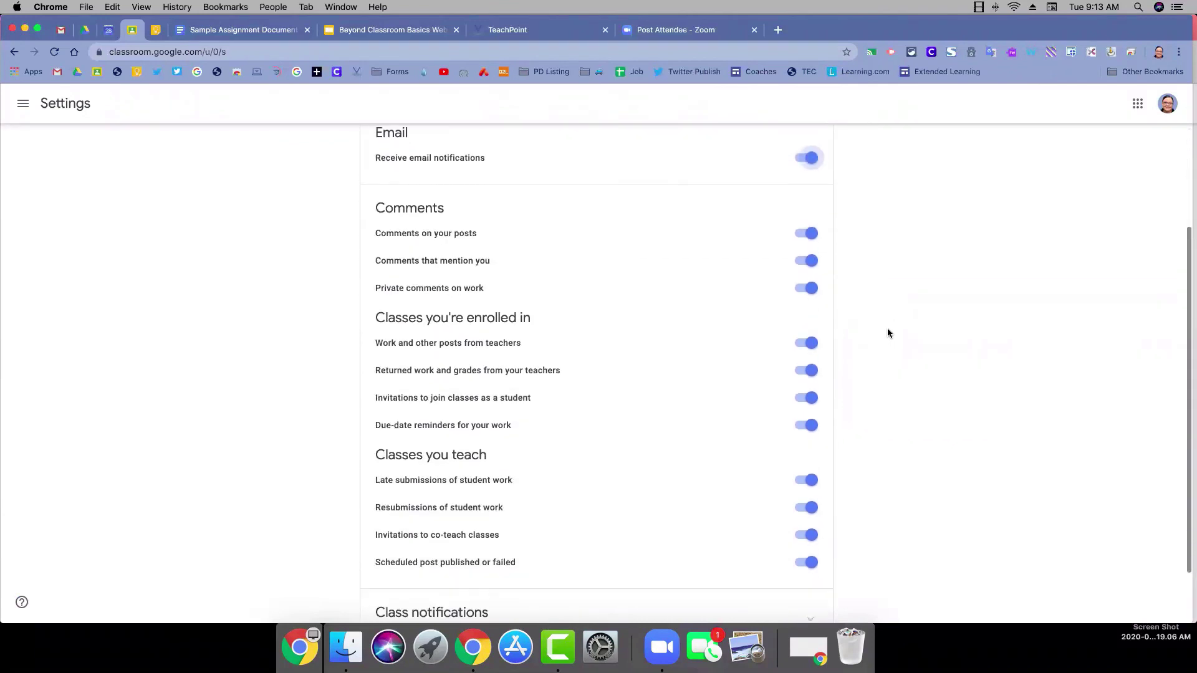
{"action": "scroll", "coordinate": [887, 332], "scroll_direction": "down", "scroll_amount": 1}
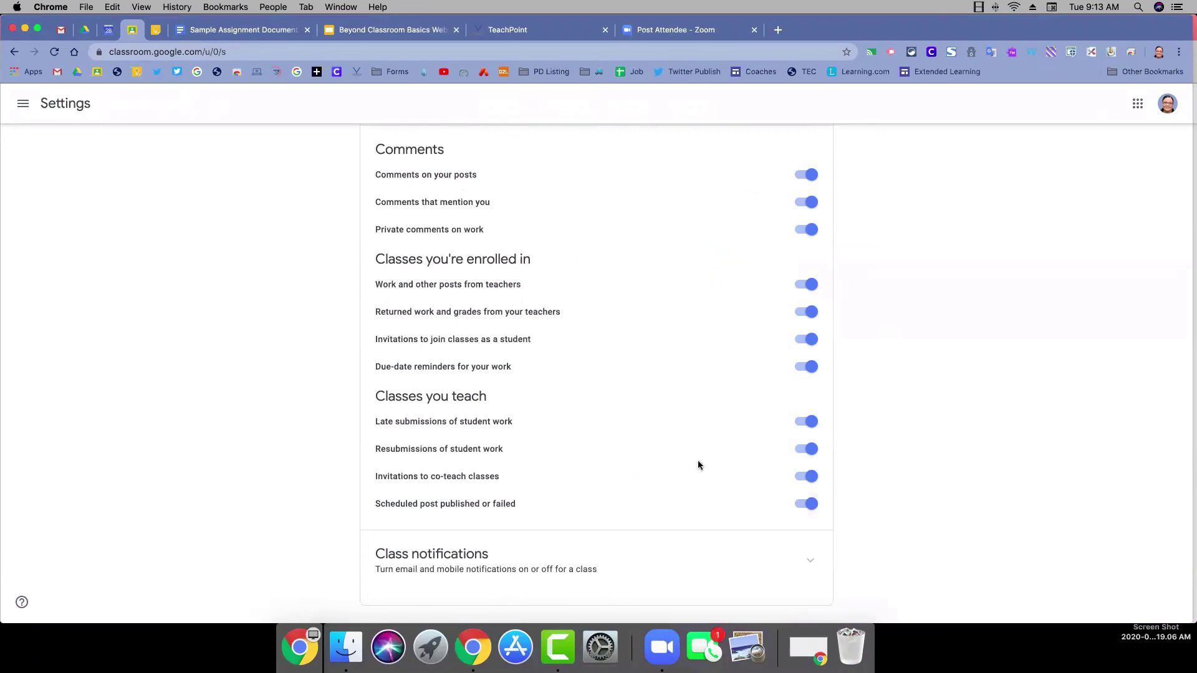
{"action": "scroll", "coordinate": [863, 423], "scroll_direction": "down", "scroll_amount": 1}
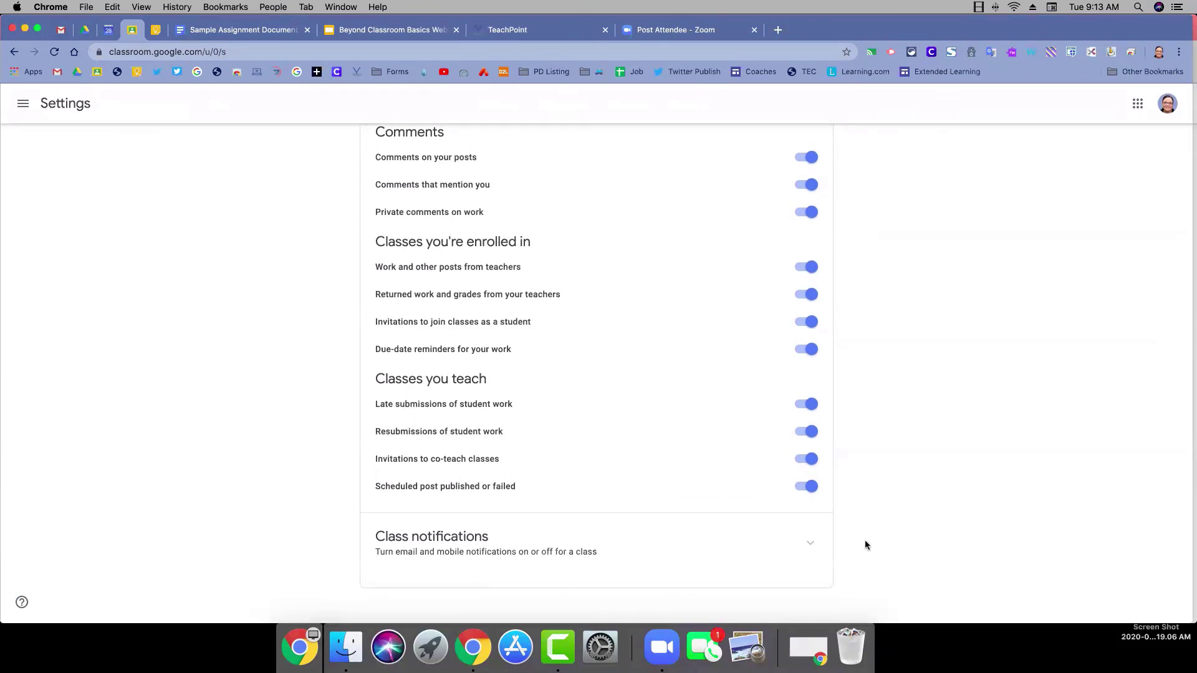
Step: Expand Class notifications and examine which classes have email and mobile notifications turned on or off
{"action": "left_click", "coordinate": [812, 547]}
{"action": "scroll", "coordinate": [925, 439], "scroll_direction": "down", "scroll_amount": 4}
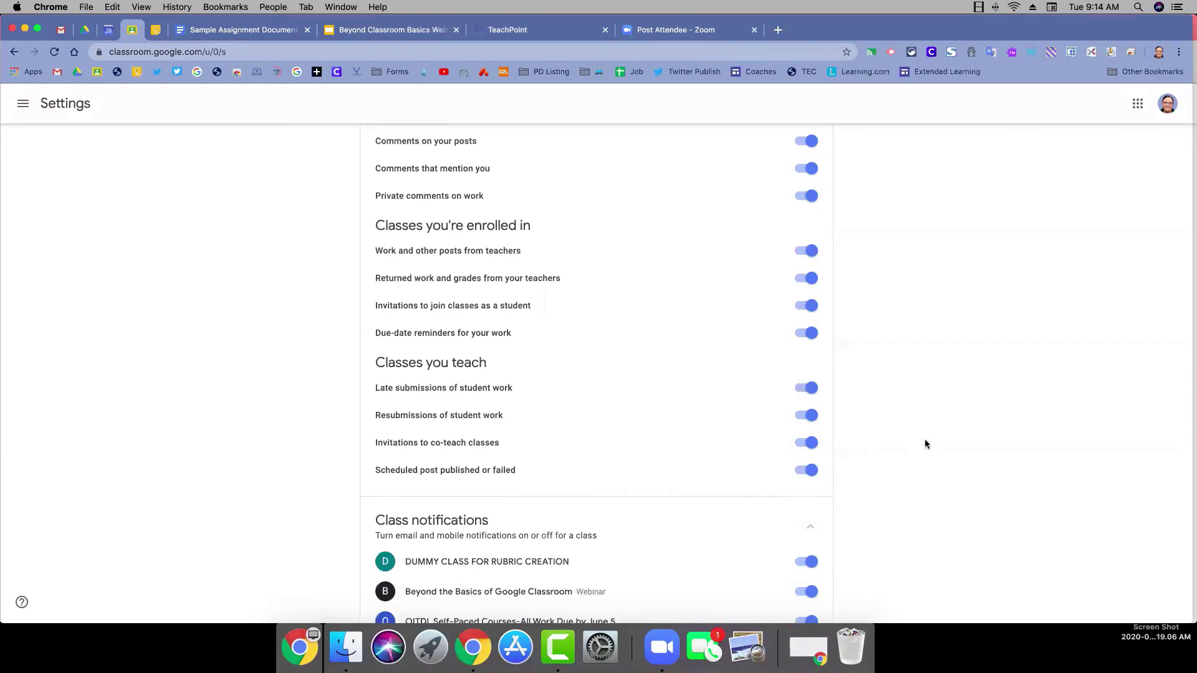
{"action": "scroll", "coordinate": [920, 436], "scroll_direction": "down", "scroll_amount": 4}
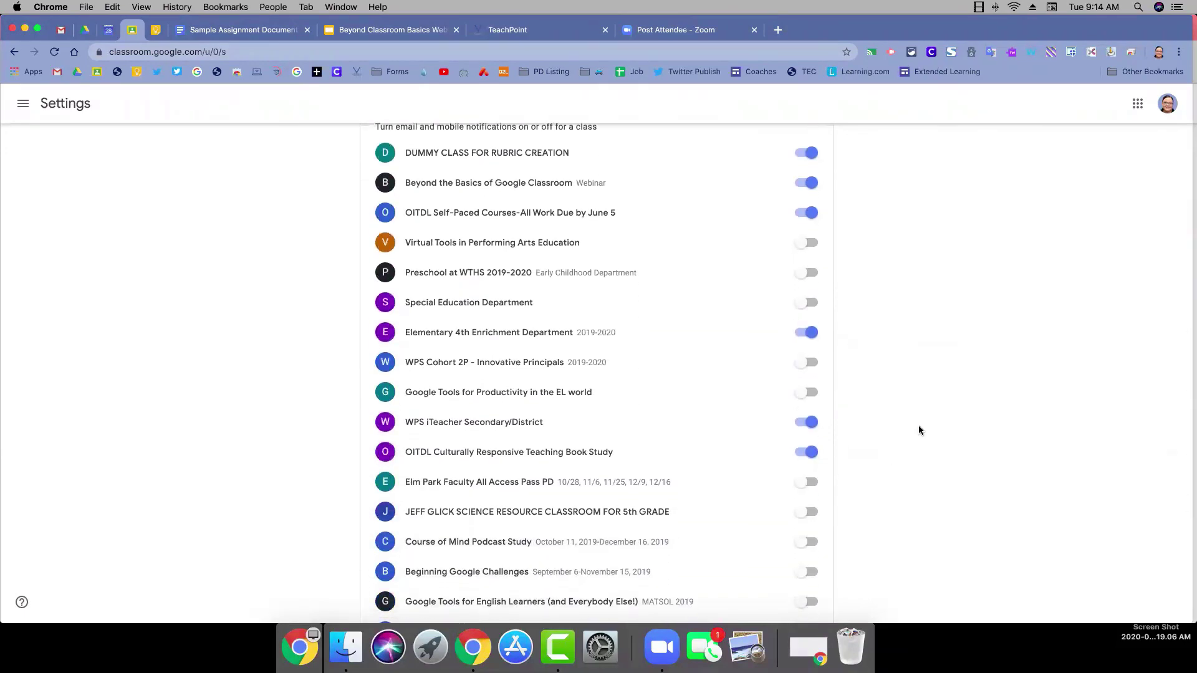
{"action": "scroll", "coordinate": [690, 466], "scroll_direction": "down", "scroll_amount": 3}
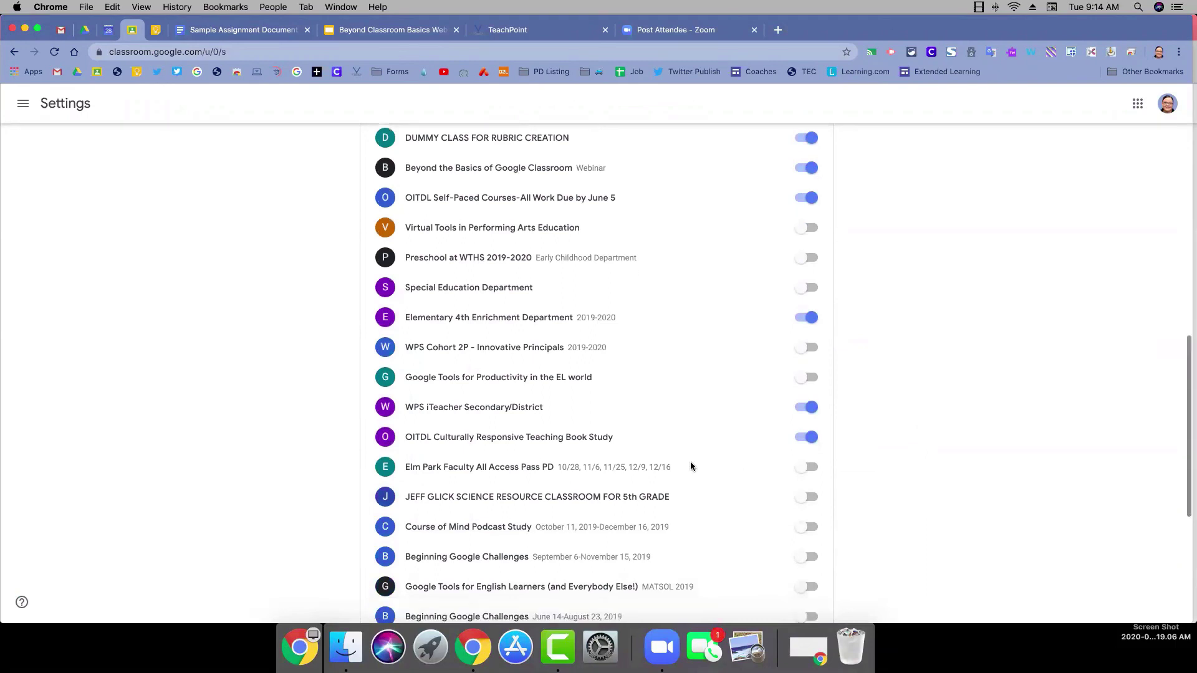
{"action": "scroll", "coordinate": [690, 466], "scroll_direction": "down", "scroll_amount": 3}
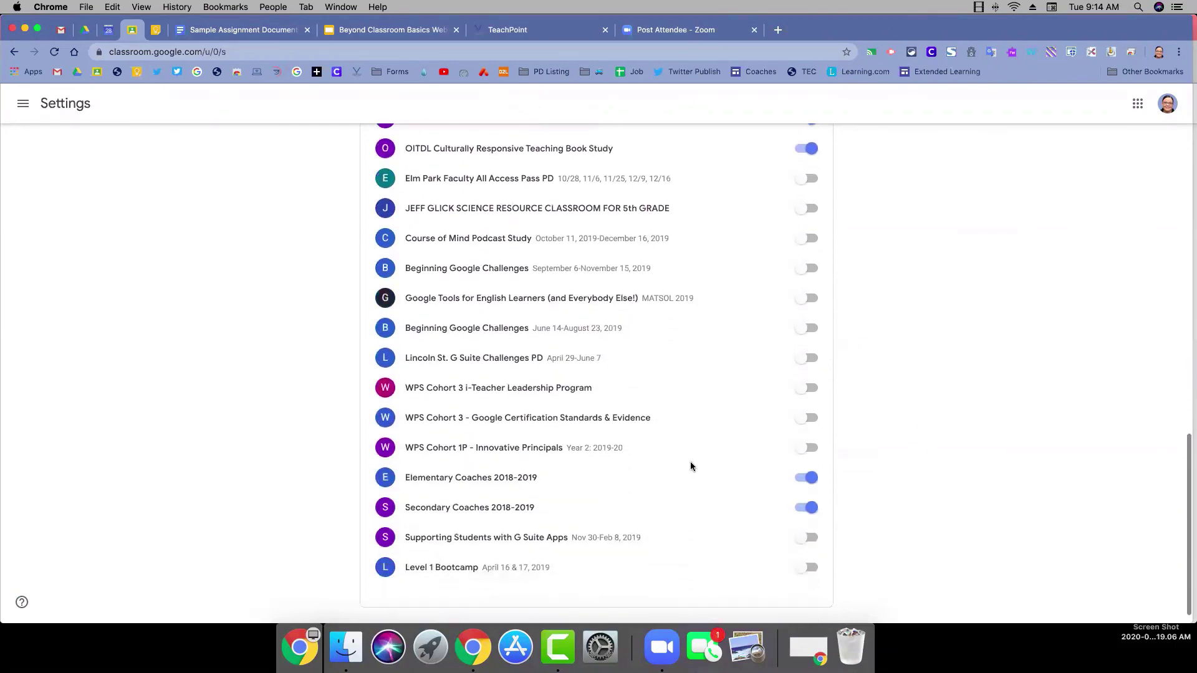
{"action": "scroll", "coordinate": [690, 466], "scroll_direction": "up", "scroll_amount": 4}
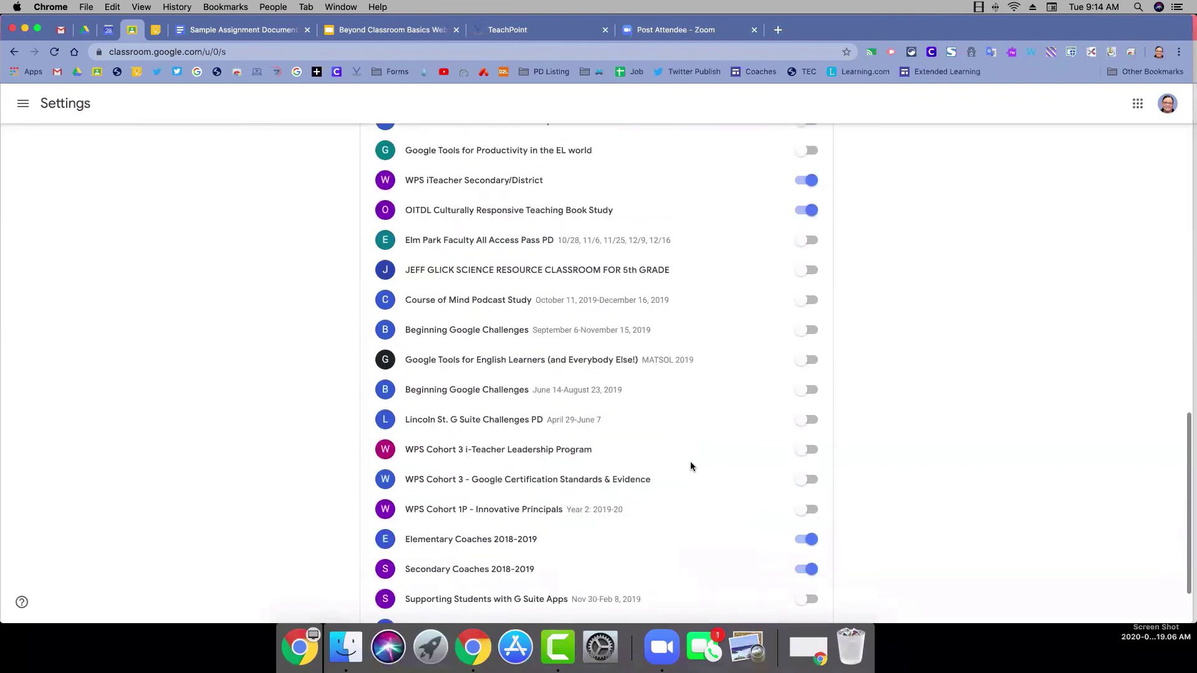
{"action": "scroll", "coordinate": [690, 466], "scroll_direction": "up", "scroll_amount": 1}
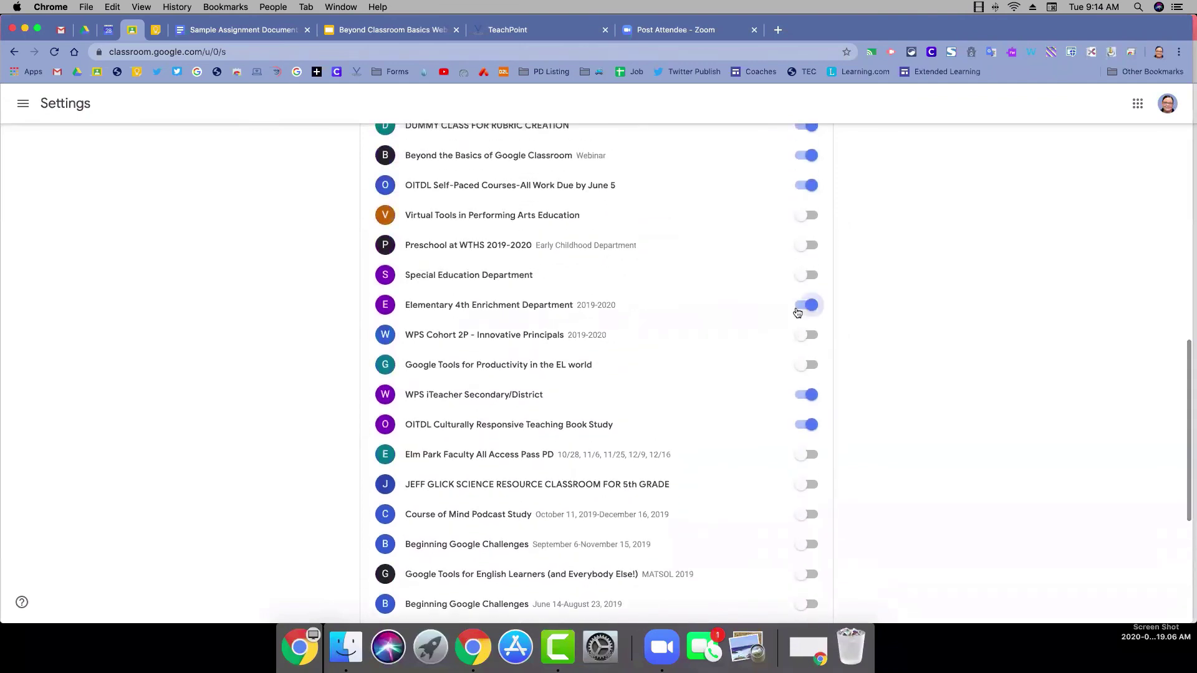
{"action": "scroll", "coordinate": [873, 206], "scroll_direction": "up", "scroll_amount": 3}
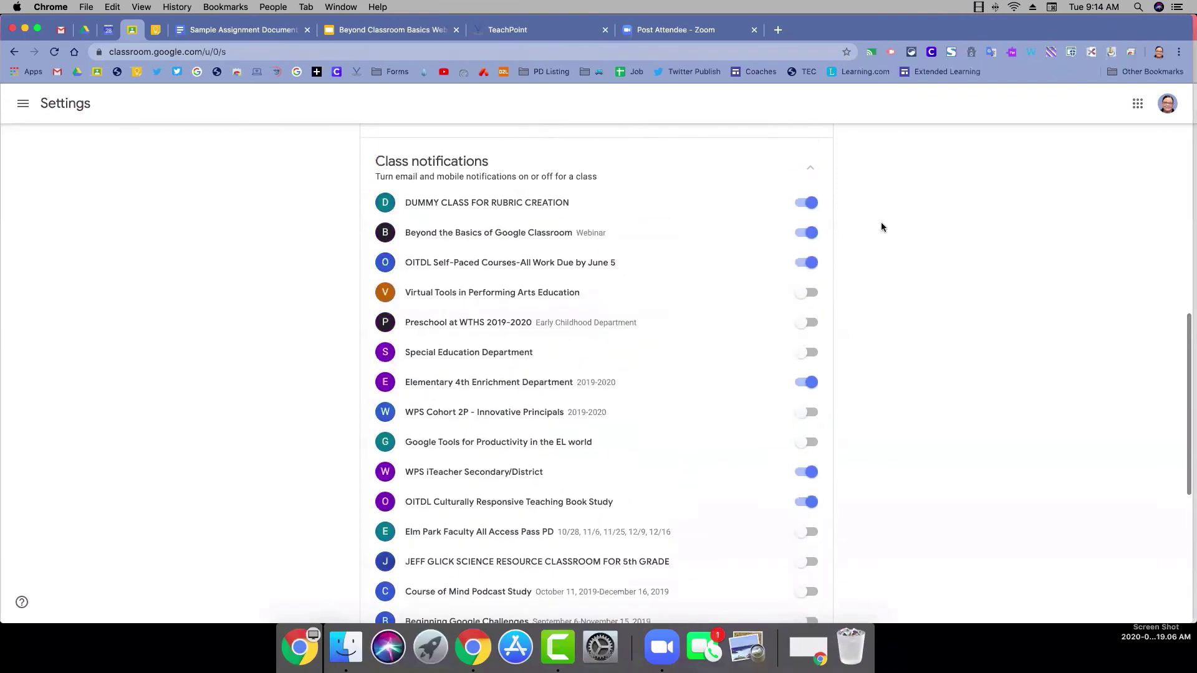
{"action": "scroll", "coordinate": [883, 229], "scroll_direction": "up", "scroll_amount": 5}
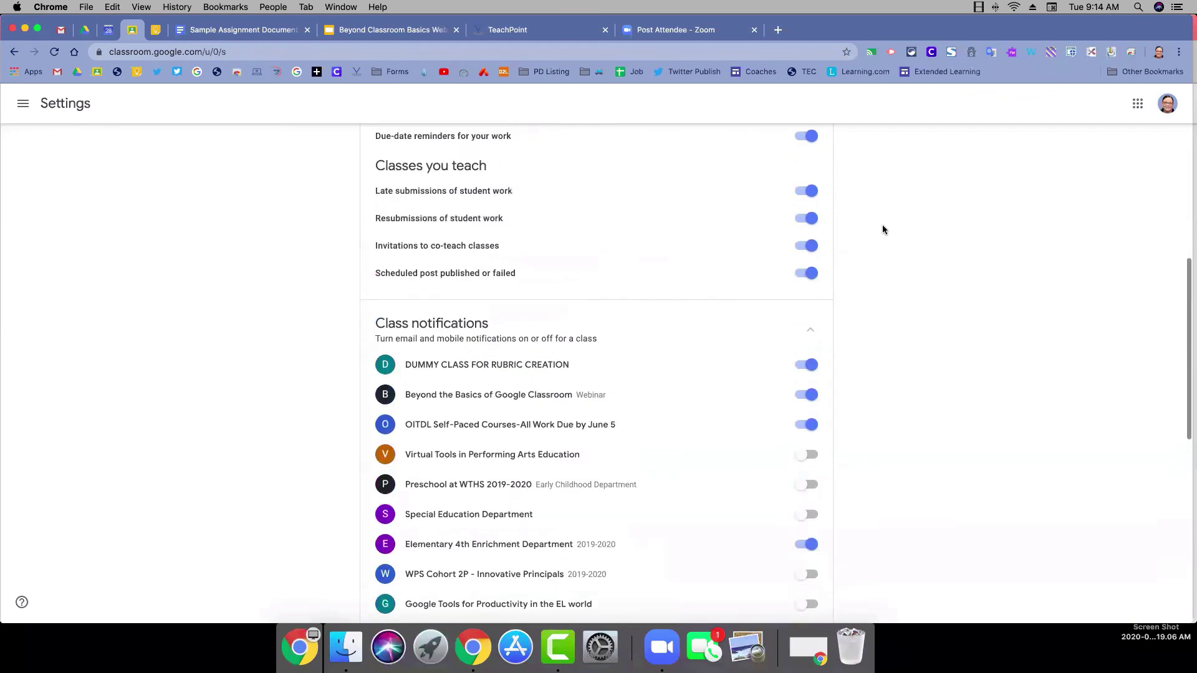
{"action": "scroll", "coordinate": [882, 229], "scroll_direction": "up", "scroll_amount": 6}
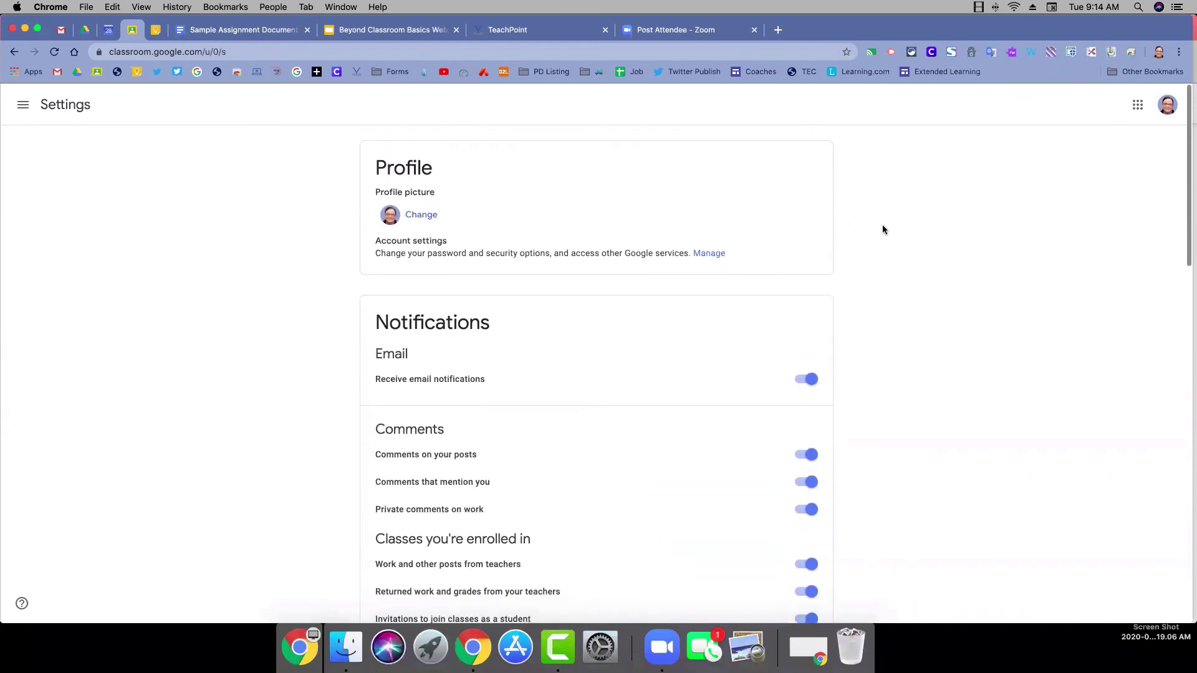
Step: Locate the Archived classes and Settings entries below the enrolled classes, and return to the settings page without opening either
{"action": "left_click", "coordinate": [22, 106]}
{"action": "scroll", "coordinate": [68, 329], "scroll_direction": "down", "scroll_amount": 3}
{"action": "scroll", "coordinate": [68, 328], "scroll_direction": "down", "scroll_amount": 10}
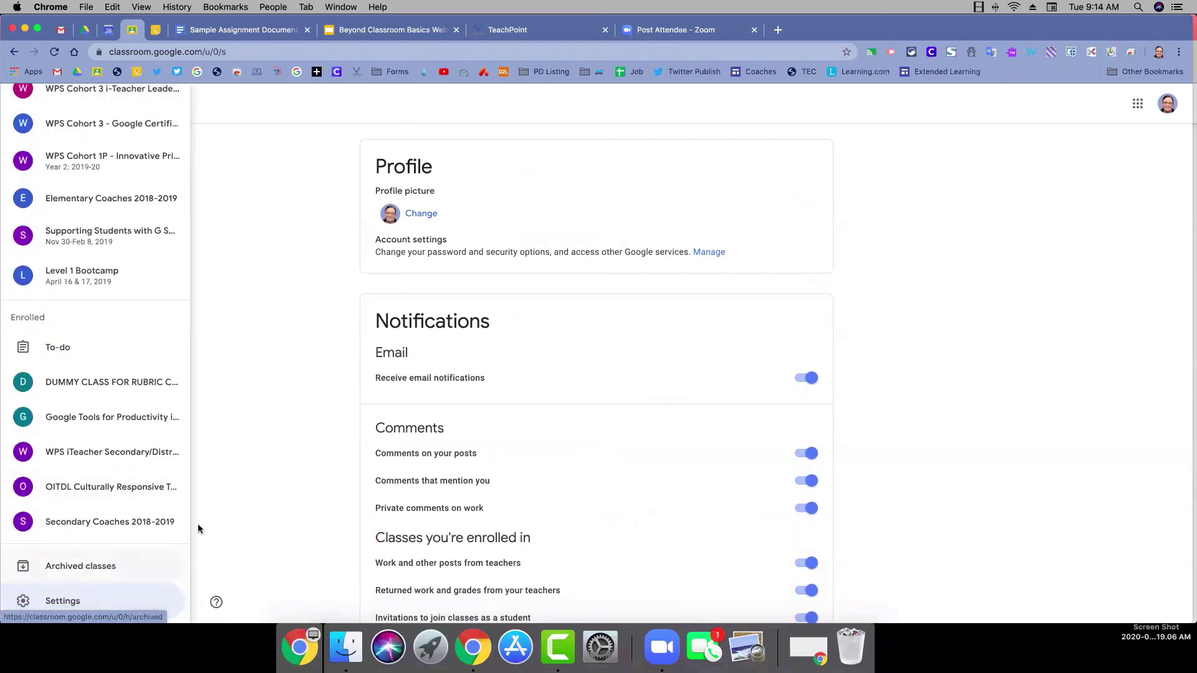
{"action": "left_click", "coordinate": [1007, 260]}
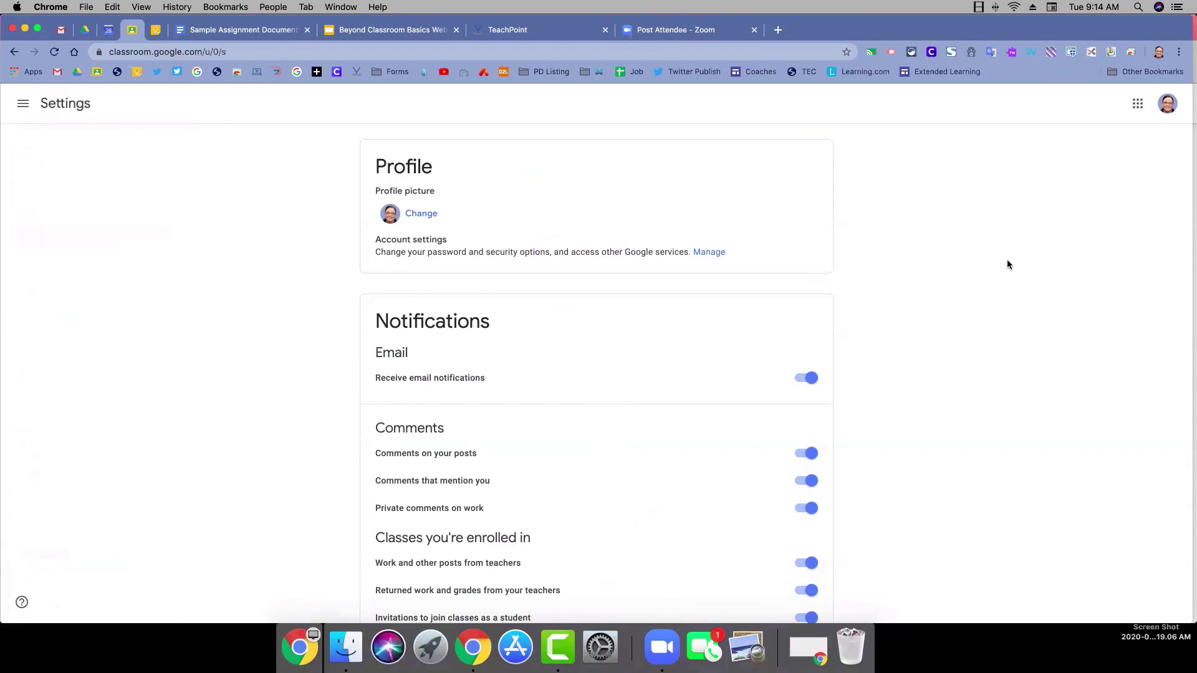